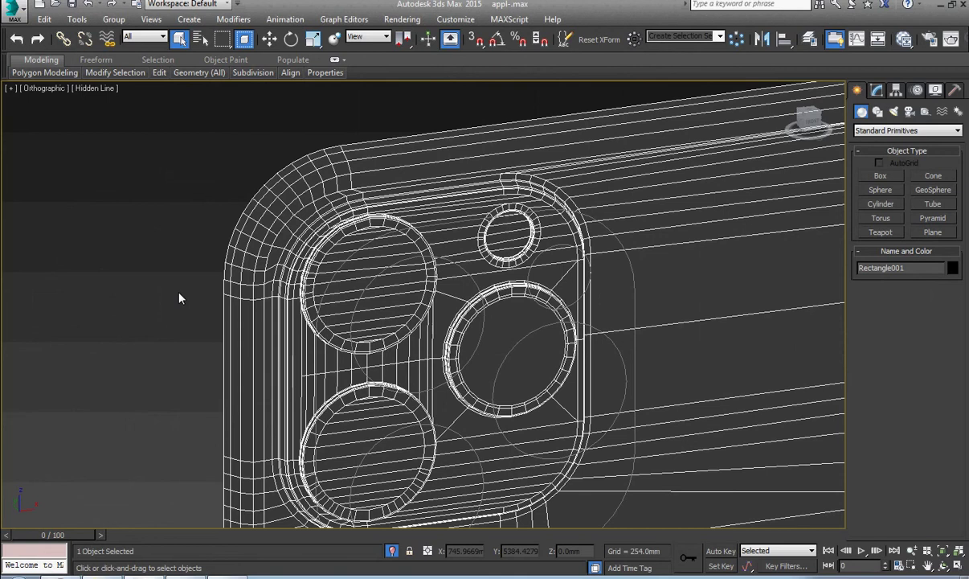
Step: Switch to the front view and select the phone body at its upper-left camera corner
{"action": "left_click", "coordinate": [179, 298]}
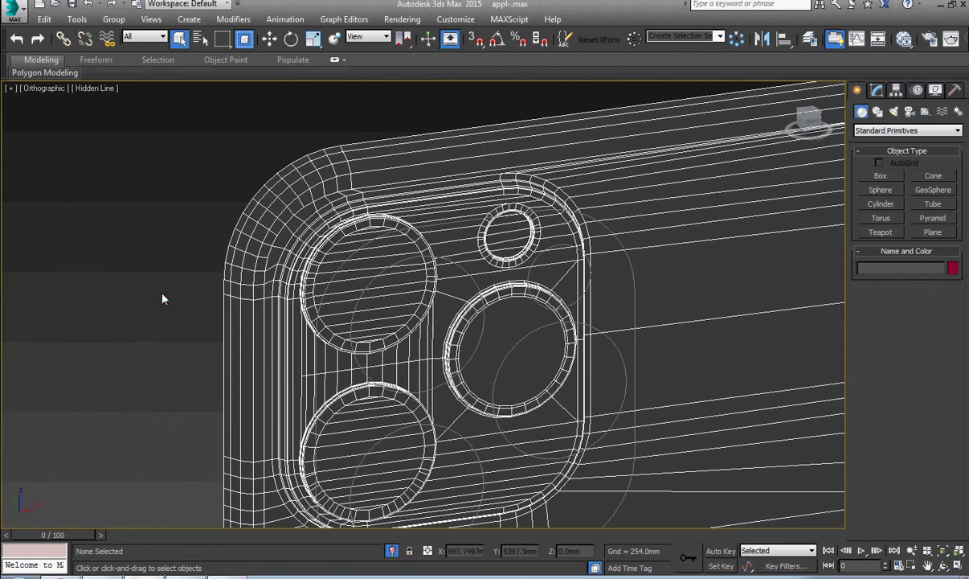
{"action": "key", "text": "f"}
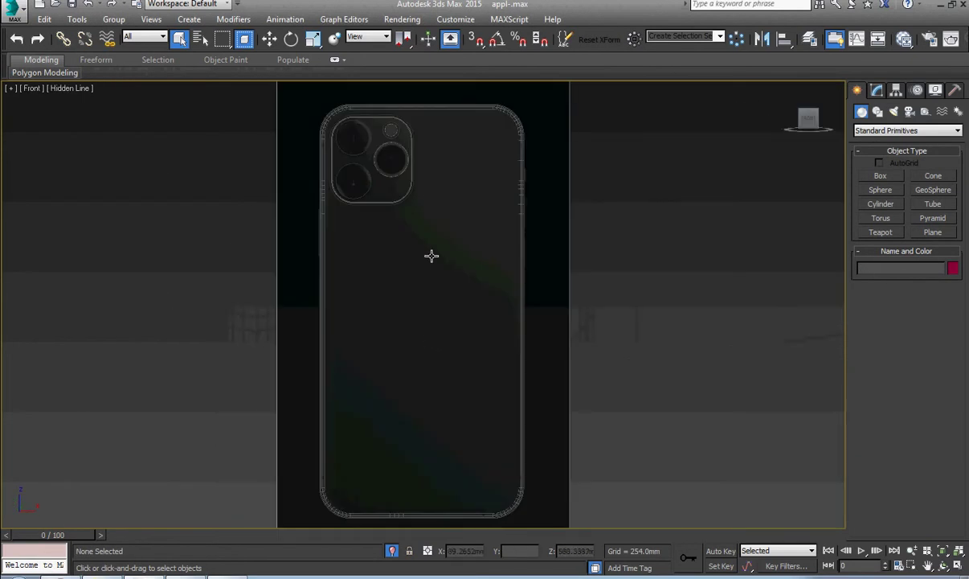
{"action": "scroll", "coordinate": [431, 256], "scroll_direction": "up", "scroll_amount": 6}
{"action": "middle_click_drag", "start_coordinate": [370, 291], "coordinate": [265, 251]}
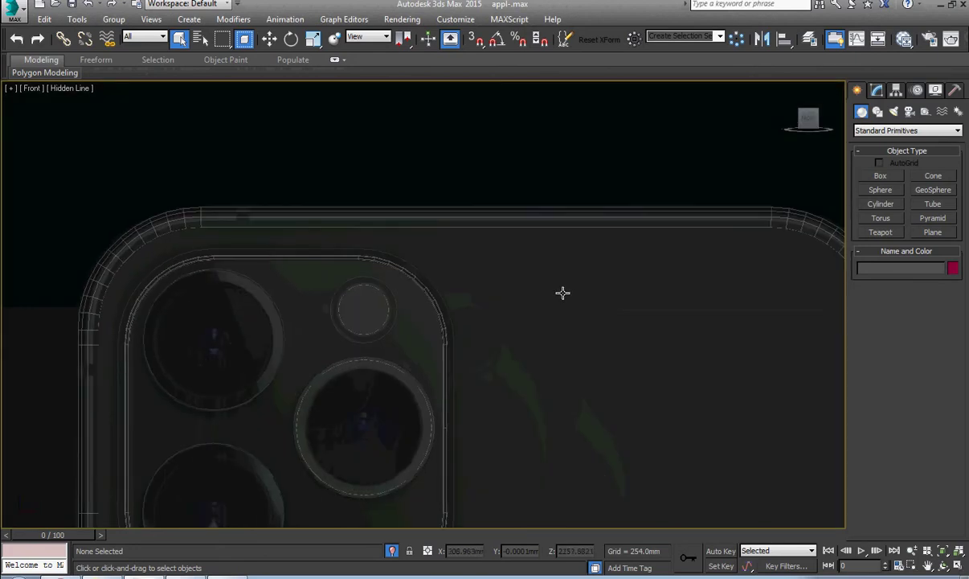
{"action": "scroll", "coordinate": [201, 232], "scroll_direction": "up", "scroll_amount": 4}
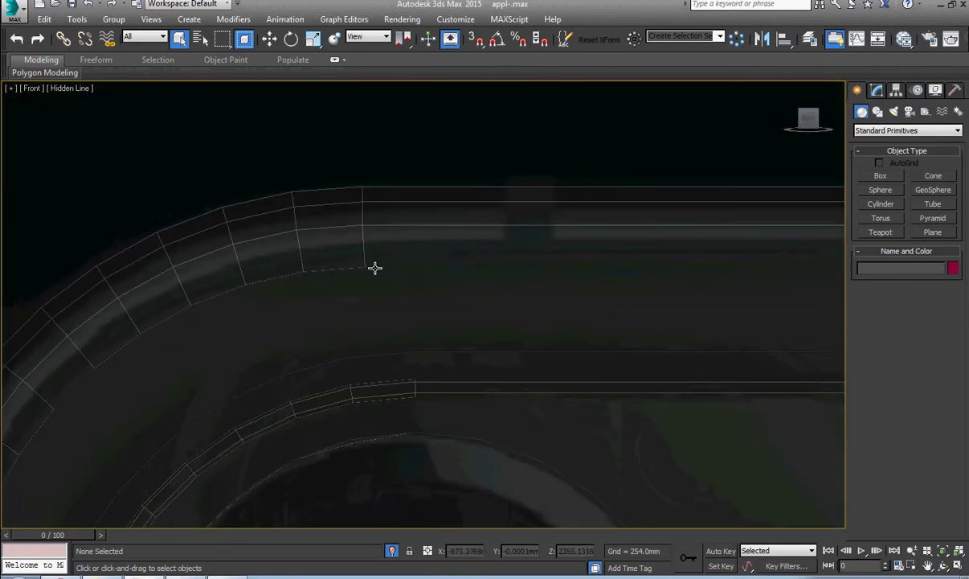
{"action": "left_click", "coordinate": [374, 266]}
{"action": "scroll", "coordinate": [410, 288], "scroll_direction": "down", "scroll_amount": 3}
{"action": "middle_click_drag", "start_coordinate": [474, 317], "coordinate": [459, 251]}
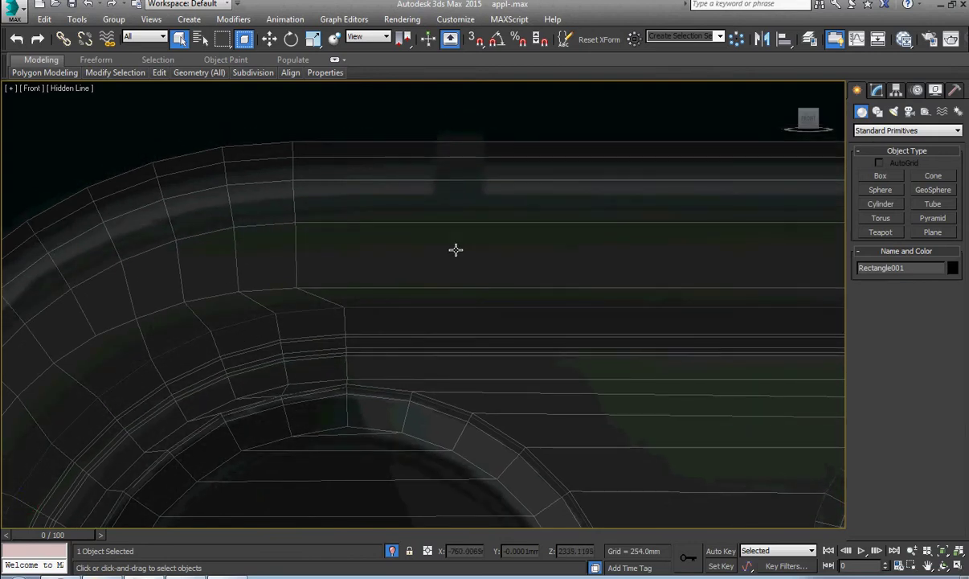
Step: Insert a vertical SwiftLoop edge loop in the body along the left side of the upper antenna band
{"action": "right_click", "coordinate": [408, 166]}
{"action": "left_click", "coordinate": [441, 177]}
{"action": "scroll", "coordinate": [442, 178], "scroll_direction": "up", "scroll_amount": 4}
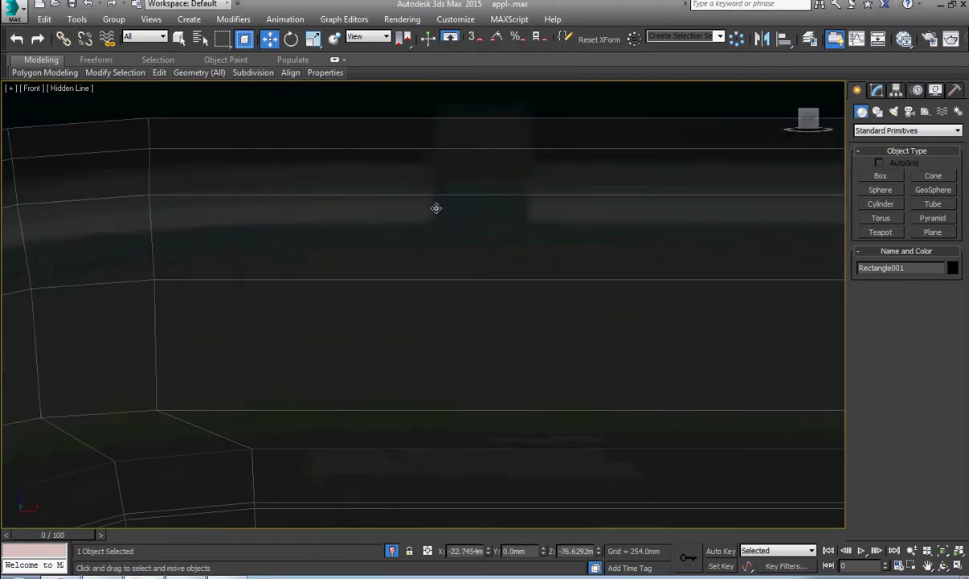
{"action": "left_click", "coordinate": [877, 91]}
{"action": "left_click", "coordinate": [889, 167]}
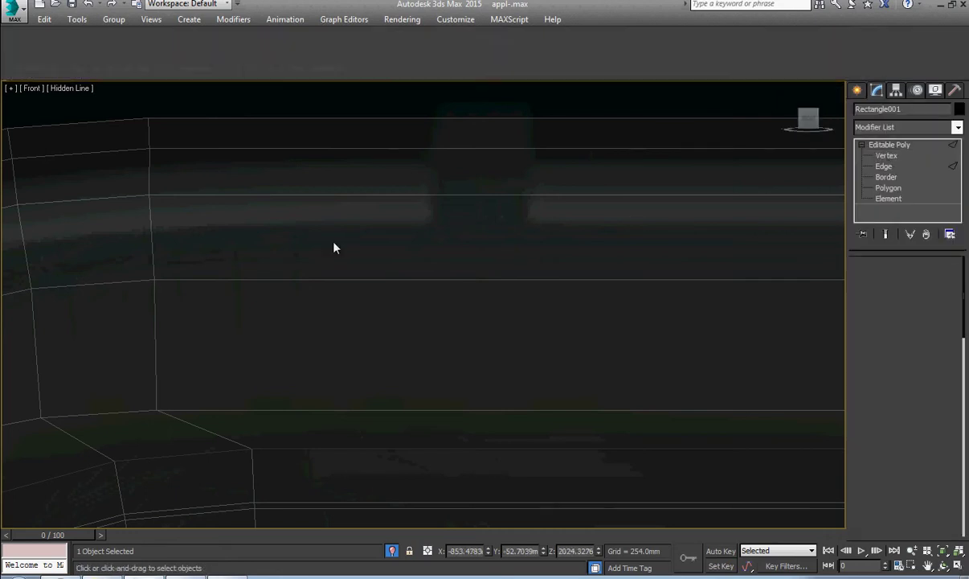
{"action": "key", "text": "alt+s"}
{"action": "mouse_move", "coordinate": [407, 247]}
{"action": "middle_mouse_down"}
{"action": "mouse_move", "coordinate": [387, 300]}
{"action": "mouse_move", "coordinate": [408, 257]}
{"action": "middle_mouse_up"}
{"action": "left_click", "coordinate": [414, 257]}
{"action": "right_click", "coordinate": [414, 258]}
{"action": "scroll", "coordinate": [404, 297], "scroll_direction": "down", "scroll_amount": 2}
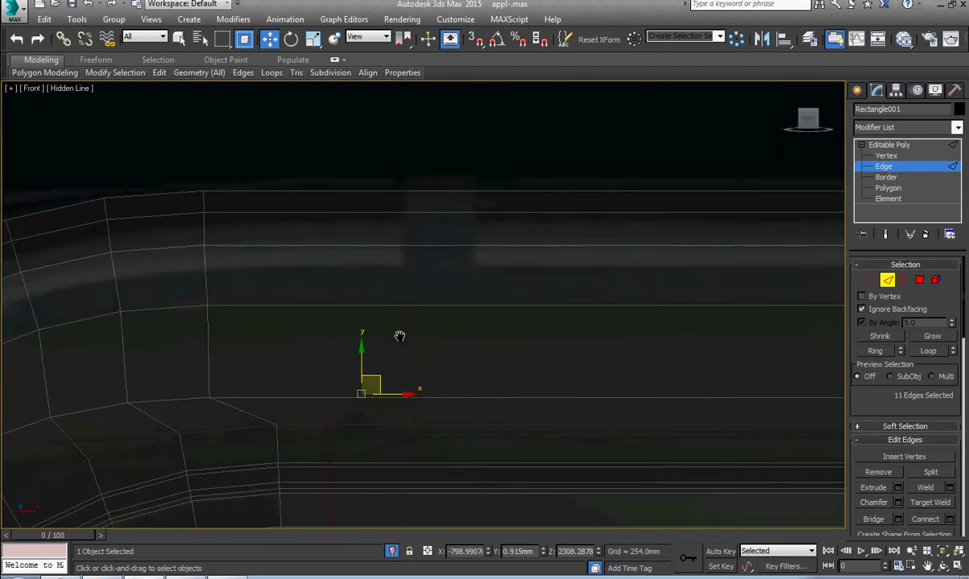
Step: Slide the lower vertices of the new loop along X into line with the nearest vertex of the upper lens ring
{"action": "middle_click_drag", "start_coordinate": [401, 336], "coordinate": [389, 247]}
{"action": "middle_click_drag", "start_coordinate": [376, 400], "coordinate": [384, 365]}
{"action": "key", "text": "1"}
{"action": "left_click_drag", "start_coordinate": [320, 390], "coordinate": [394, 439]}
{"action": "left_click", "coordinate": [395, 438]}
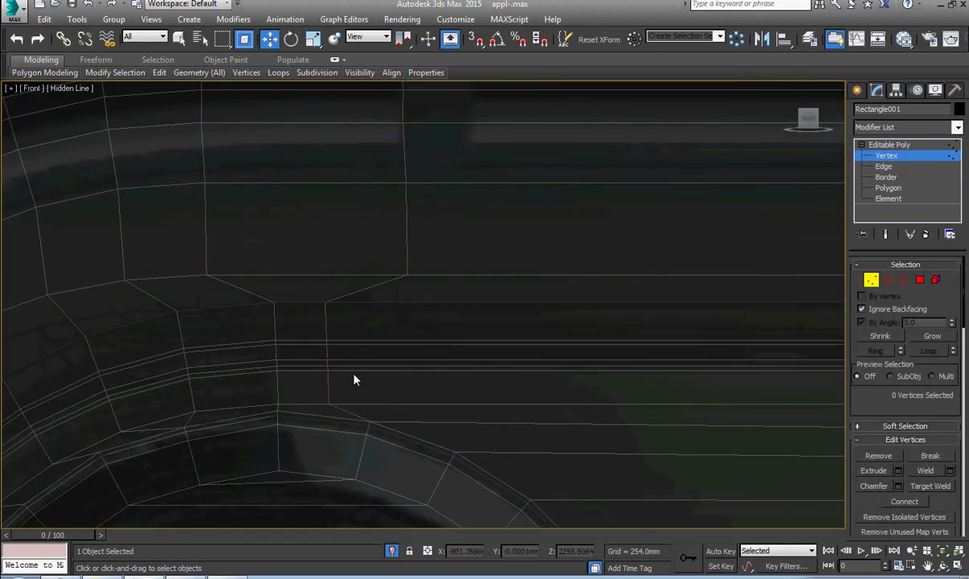
{"action": "left_click_drag", "start_coordinate": [325, 404], "coordinate": [364, 299]}
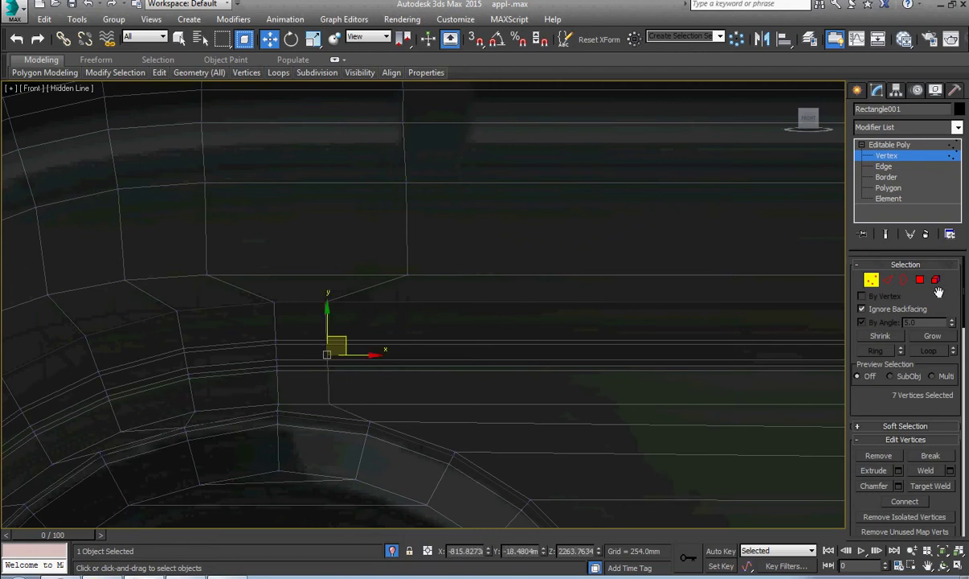
{"action": "scroll", "coordinate": [941, 287], "scroll_direction": "down", "scroll_amount": 2}
{"action": "left_click_drag", "start_coordinate": [944, 288], "coordinate": [949, 351]}
{"action": "scroll", "coordinate": [949, 351], "scroll_direction": "down", "scroll_amount": 5}
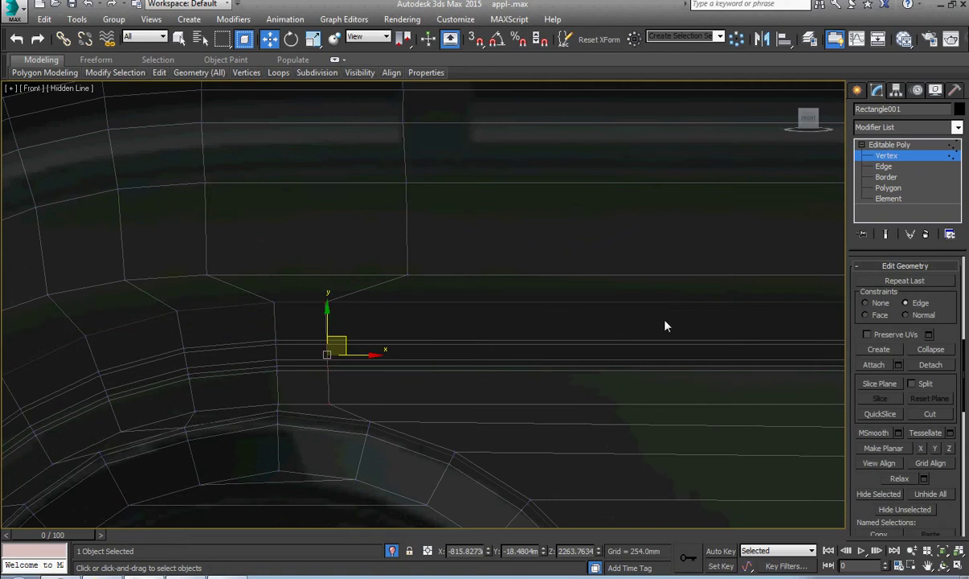
{"action": "right_click", "coordinate": [389, 354]}
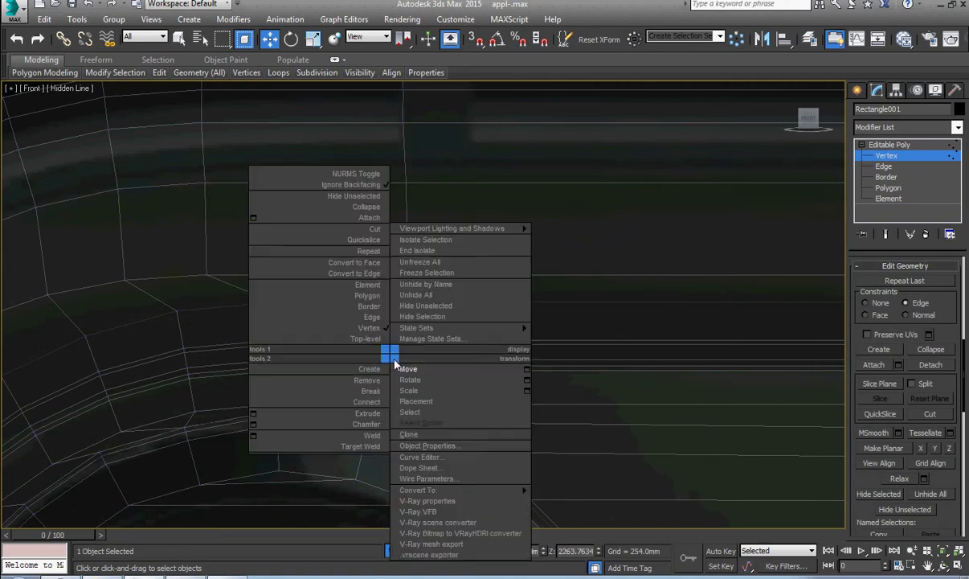
{"action": "left_click", "coordinate": [409, 390]}
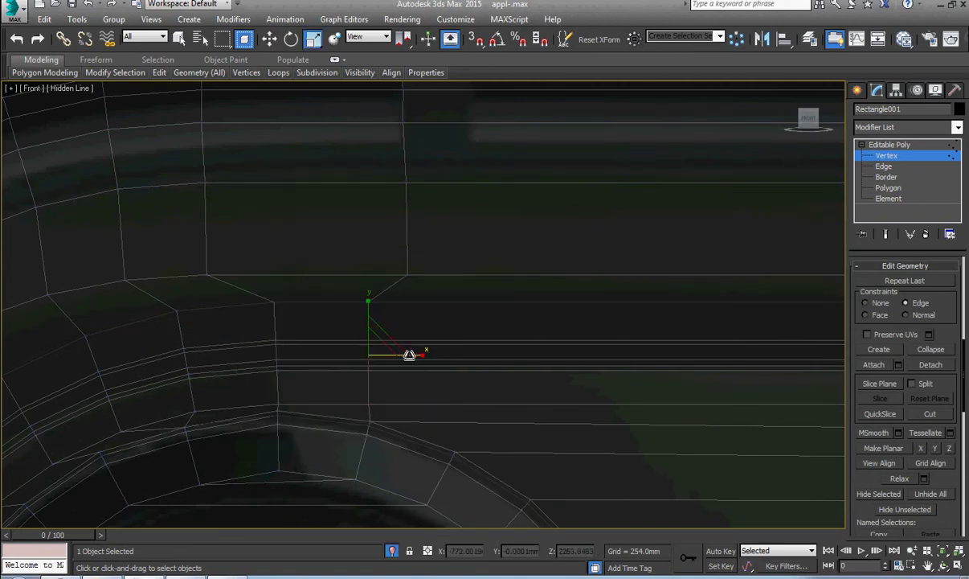
{"action": "right_click", "coordinate": [241, 365]}
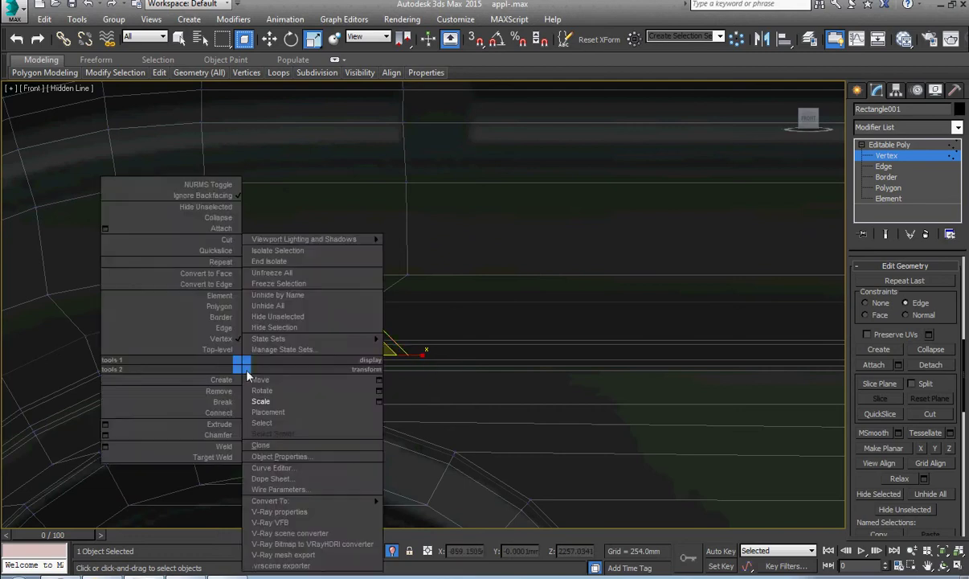
{"action": "left_click", "coordinate": [261, 379]}
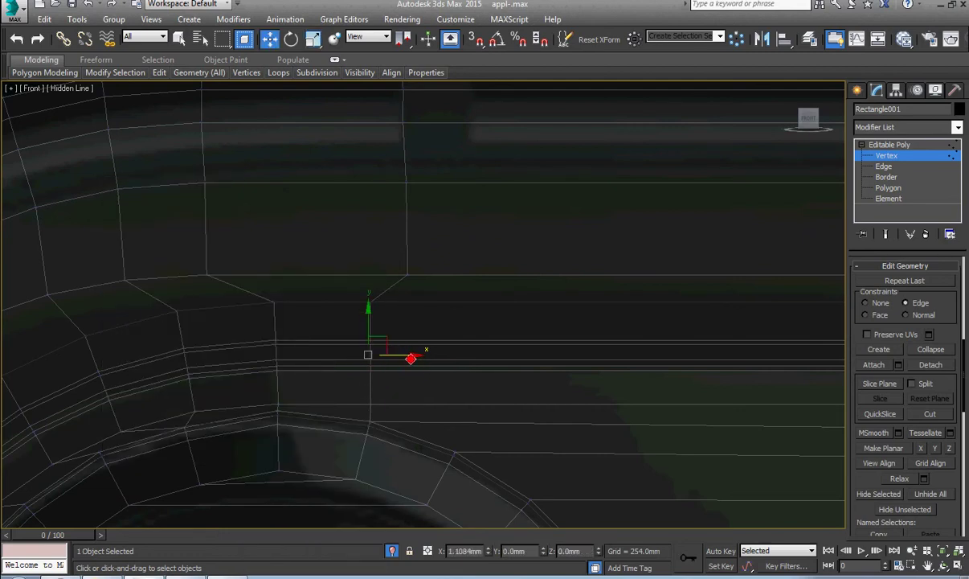
{"action": "left_click", "coordinate": [424, 325]}
Step: Make the loop's upper vertices planar in X along the left side of the antenna band
{"action": "scroll", "coordinate": [424, 330], "scroll_direction": "down", "scroll_amount": 2}
{"action": "left_click_drag", "start_coordinate": [403, 176], "coordinate": [445, 335]}
{"action": "left_click", "coordinate": [922, 451]}
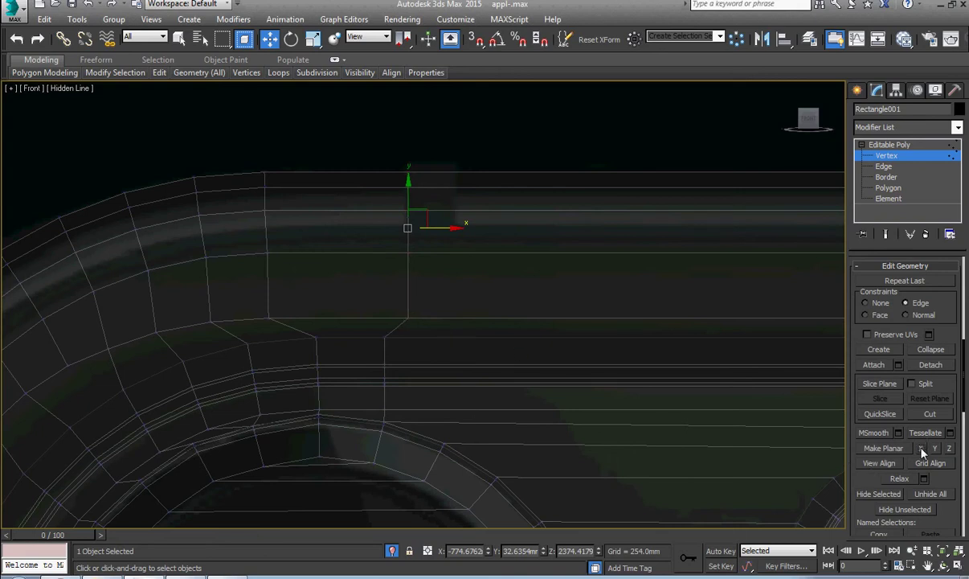
Step: Add a second vertical edge loop, planar in X, along the right side of the antenna band
{"action": "scroll", "coordinate": [405, 348], "scroll_direction": "up", "scroll_amount": 3}
{"action": "scroll", "coordinate": [406, 353], "scroll_direction": "down", "scroll_amount": 2}
{"action": "middle_click_drag", "start_coordinate": [419, 351], "coordinate": [421, 357]}
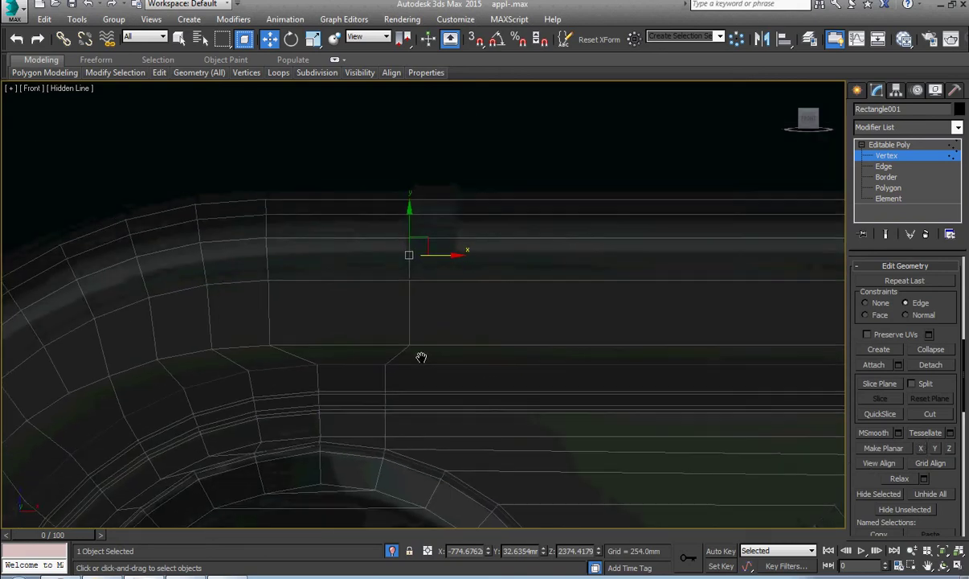
{"action": "middle_click_drag", "start_coordinate": [441, 314], "coordinate": [447, 343]}
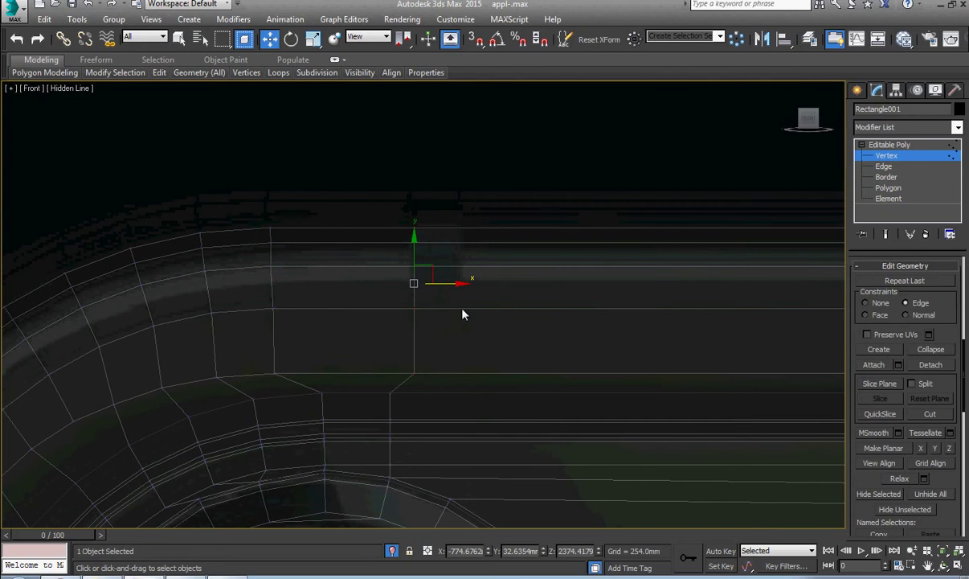
{"action": "left_click_drag", "start_coordinate": [463, 282], "coordinate": [462, 261]}
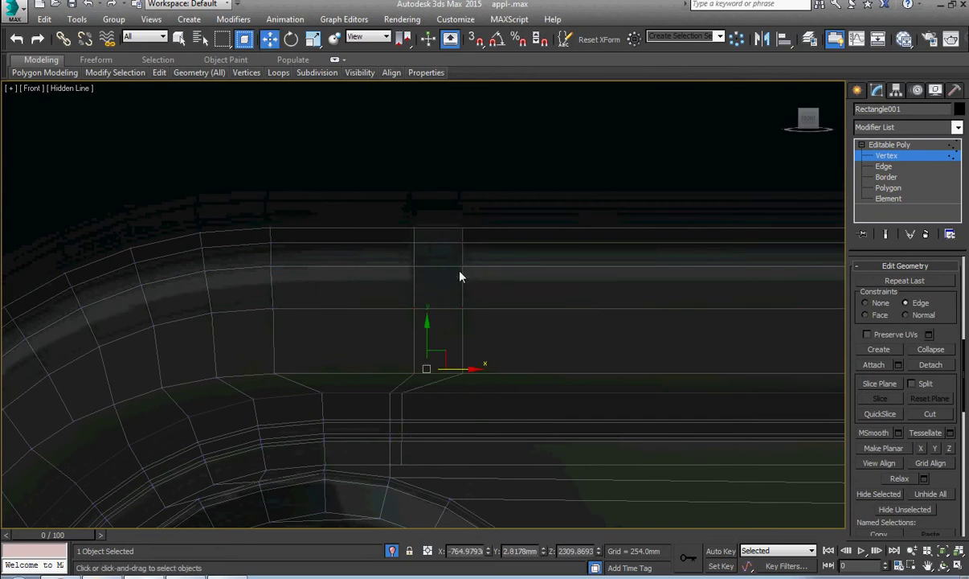
{"action": "middle_click_drag", "start_coordinate": [438, 403], "coordinate": [430, 387]}
{"action": "left_click", "coordinate": [923, 449]}
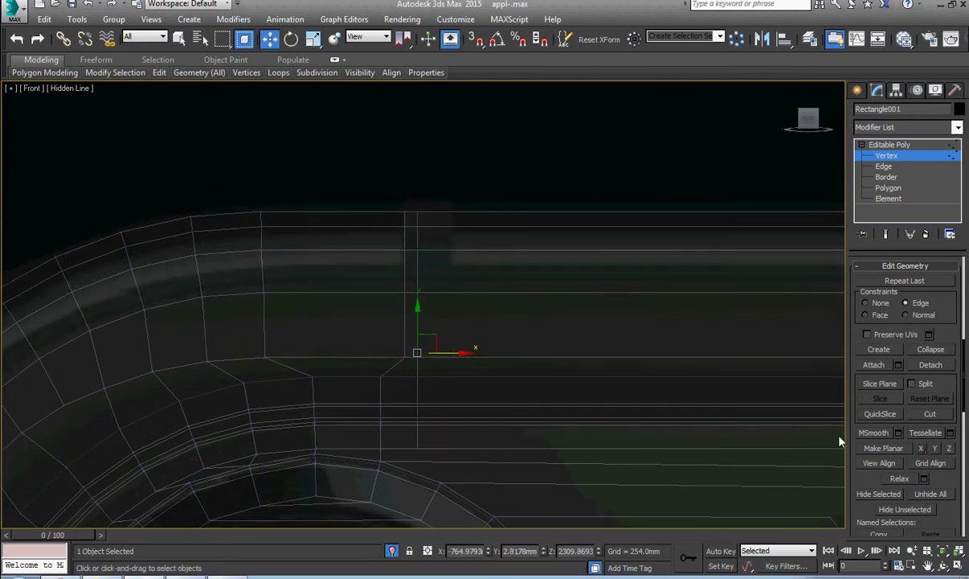
{"action": "left_click_drag", "start_coordinate": [443, 356], "coordinate": [479, 359]}
Step: Cut an edge with snapping from the upper lens ring's vertex to the lower end of the second loop
{"action": "middle_click_drag", "start_coordinate": [473, 443], "coordinate": [472, 380]}
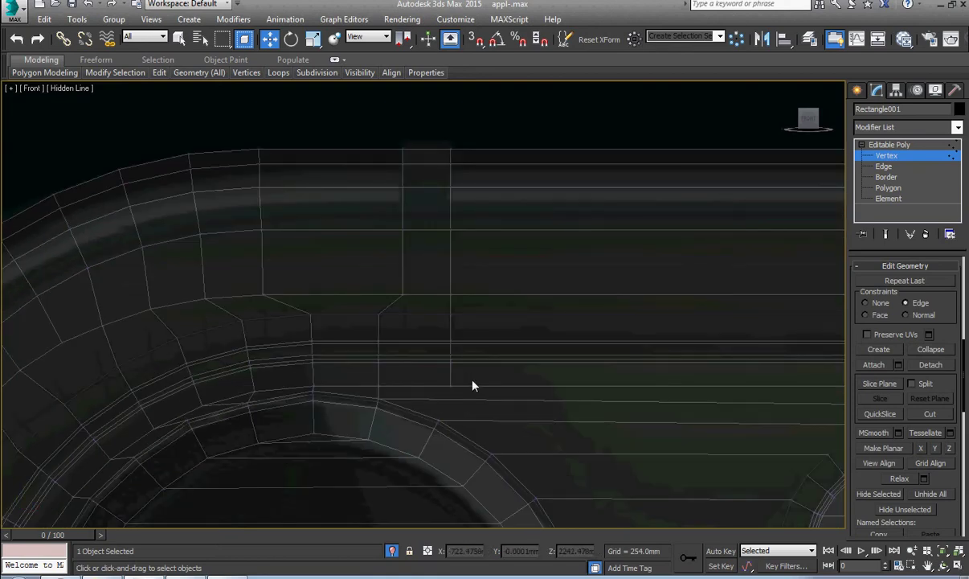
{"action": "key", "text": "alt+c"}
{"action": "scroll", "coordinate": [471, 381], "scroll_direction": "up", "scroll_amount": 3}
{"action": "key", "text": "s"}
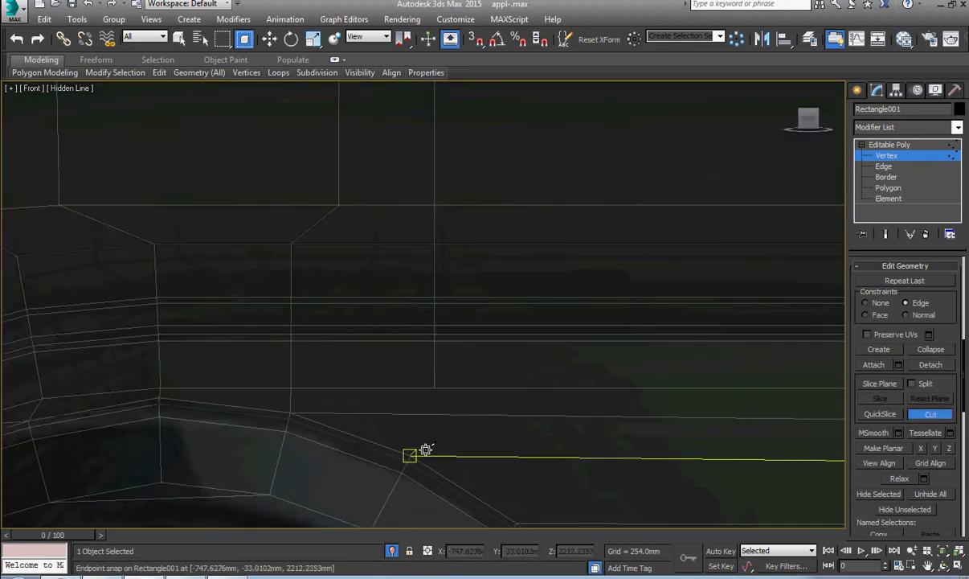
{"action": "left_click", "coordinate": [411, 457]}
{"action": "left_click", "coordinate": [435, 389]}
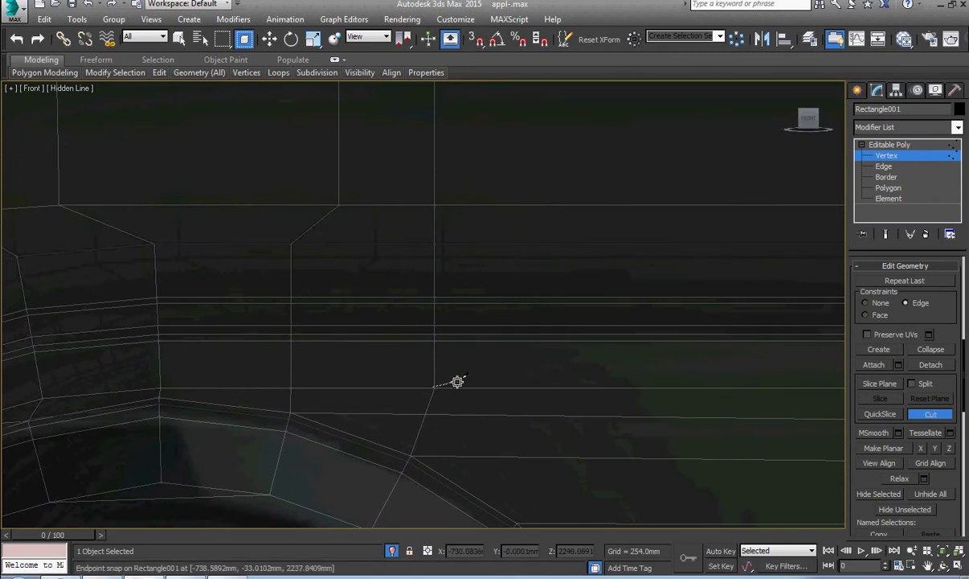
{"action": "right_click", "coordinate": [464, 384]}
{"action": "right_click", "coordinate": [475, 392]}
{"action": "key", "text": "s"}
Step: Orbit to an angled view of the camera corner, leave vertex editing and deselect the body
{"action": "scroll", "coordinate": [475, 397], "scroll_direction": "down", "scroll_amount": 4}
{"action": "left_click_drag", "start_coordinate": [444, 216], "coordinate": [405, 372]}
{"action": "middle_click_drag", "start_coordinate": [405, 373], "coordinate": [447, 362], "text": "alt"}
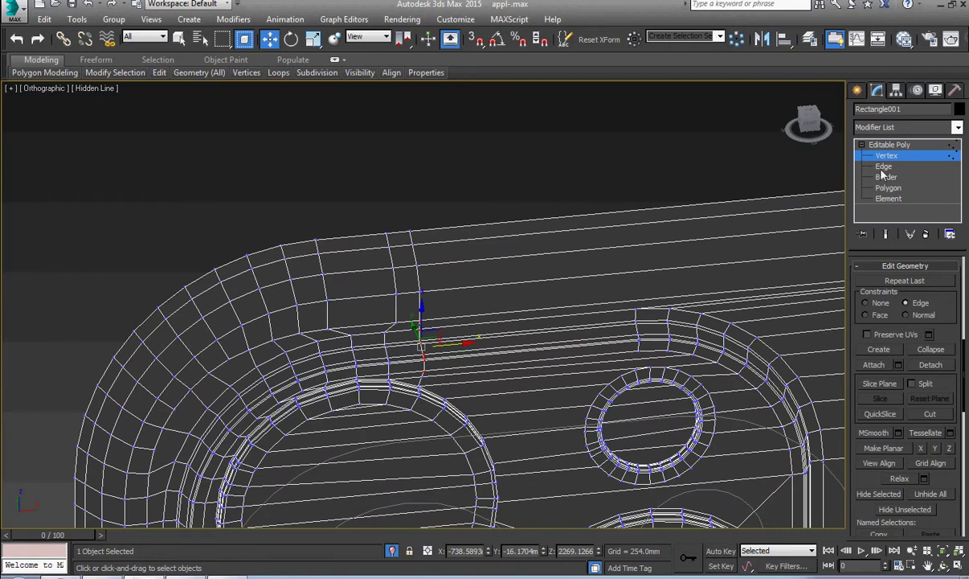
{"action": "left_click", "coordinate": [889, 144]}
{"action": "left_click", "coordinate": [558, 153]}
{"action": "scroll", "coordinate": [559, 248], "scroll_direction": "down", "scroll_amount": 4}
{"action": "middle_click_drag", "start_coordinate": [563, 259], "coordinate": [471, 271]}
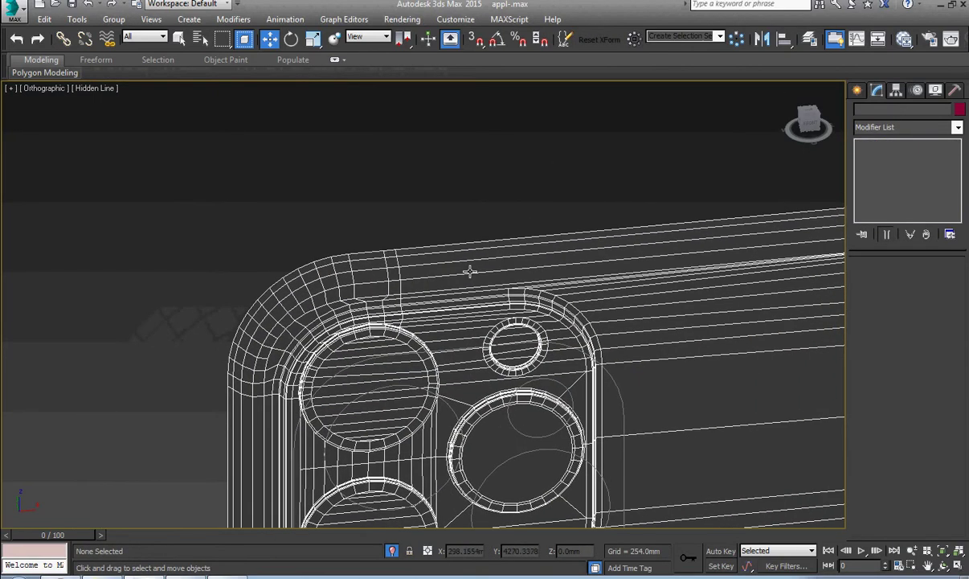
Step: Examine the new edge loops at the camera corner in Wireframe and Flat display
{"action": "left_click", "coordinate": [93, 89]}
{"action": "left_click", "coordinate": [119, 132]}
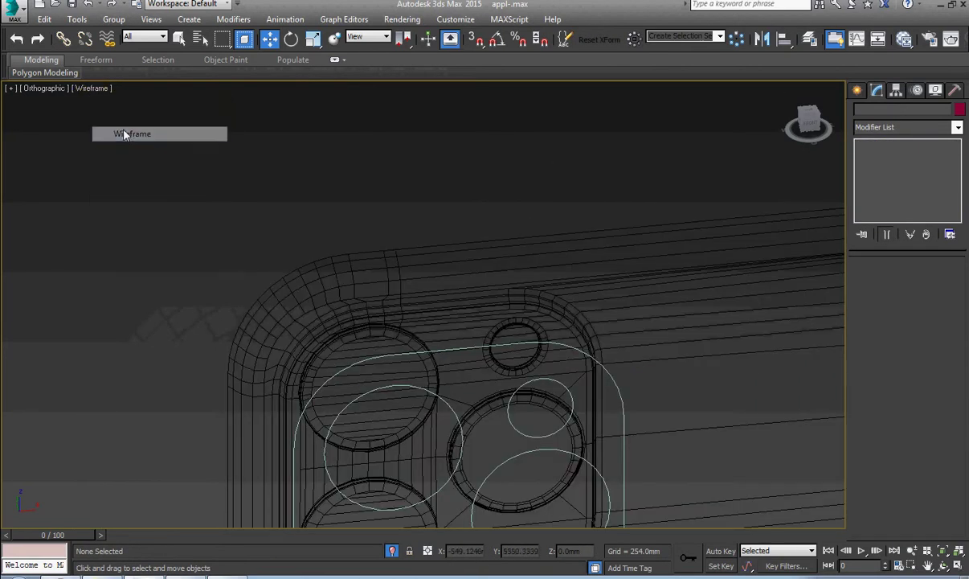
{"action": "scroll", "coordinate": [394, 199], "scroll_direction": "up", "scroll_amount": 4}
{"action": "left_click", "coordinate": [92, 88]}
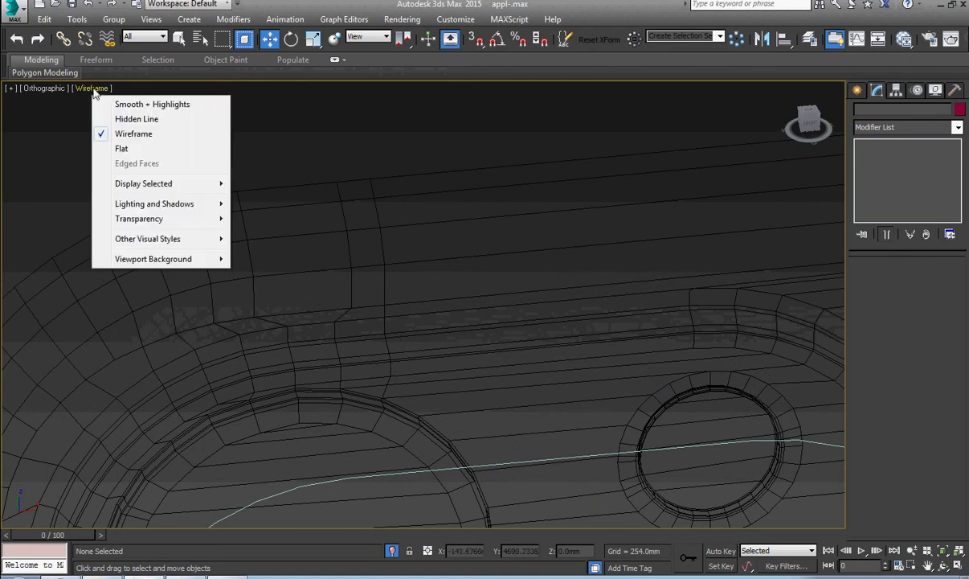
{"action": "left_click", "coordinate": [124, 150]}
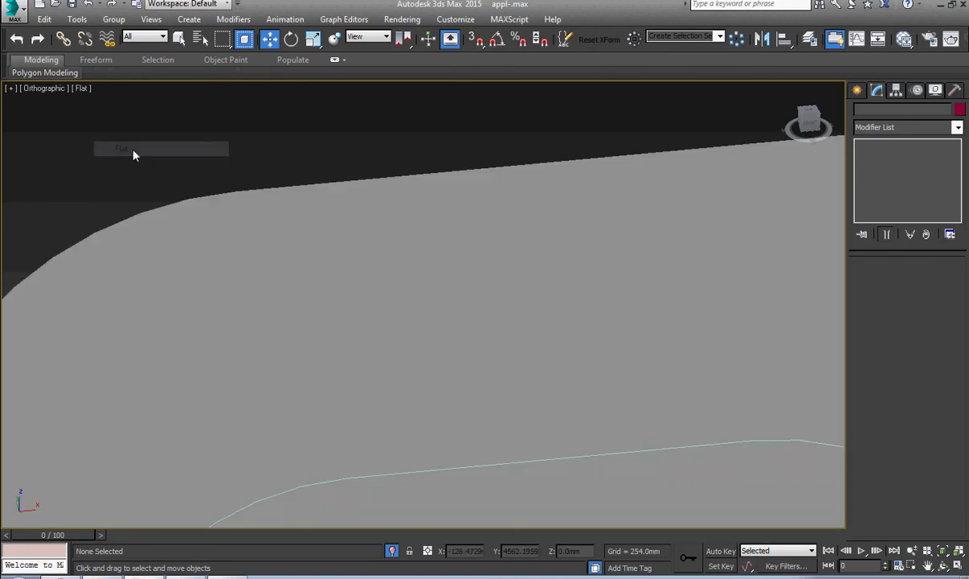
{"action": "left_click", "coordinate": [272, 217]}
{"action": "scroll", "coordinate": [273, 217], "scroll_direction": "down", "scroll_amount": 6}
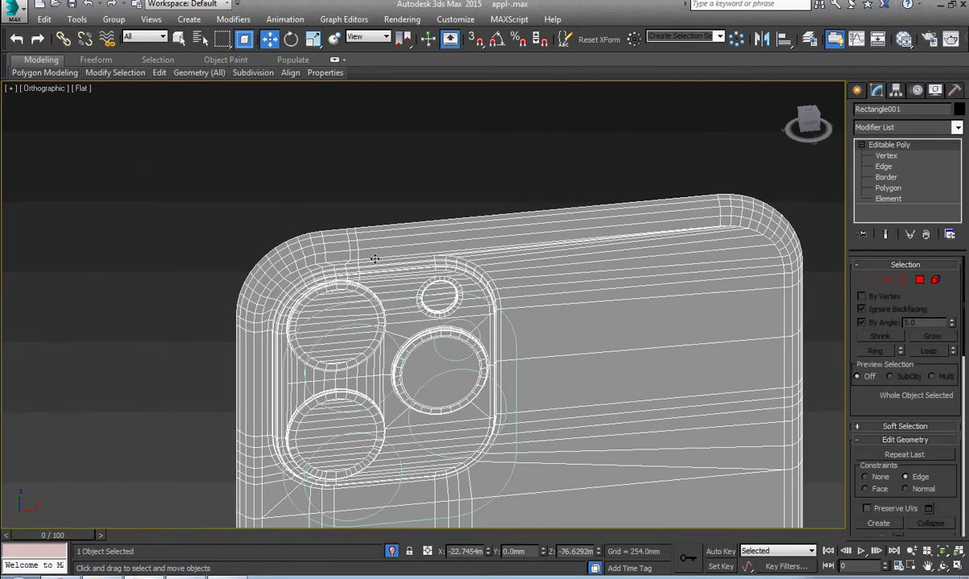
{"action": "scroll", "coordinate": [374, 259], "scroll_direction": "up", "scroll_amount": 5}
{"action": "middle_click_drag", "start_coordinate": [341, 251], "coordinate": [391, 290]}
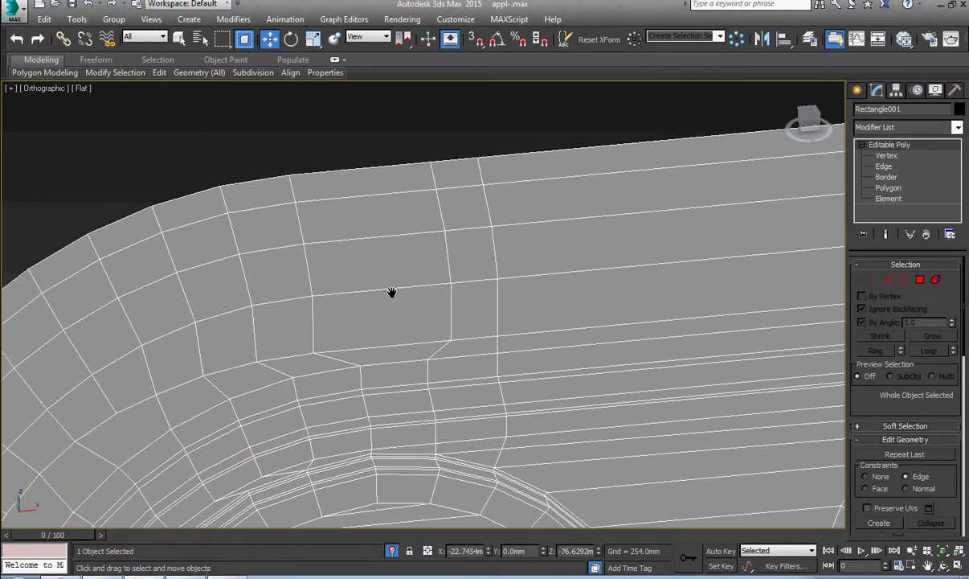
{"action": "left_click", "coordinate": [81, 89]}
{"action": "left_click", "coordinate": [120, 135]}
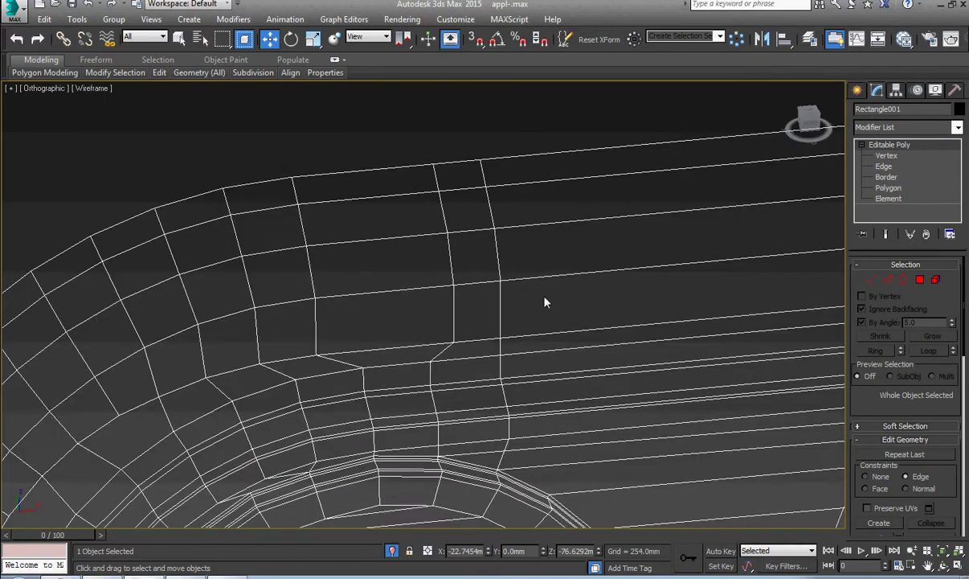
Step: Show the front view in Smooth + Highlights with the body see-through to compare its mesh against the reference photo
{"action": "scroll", "coordinate": [415, 234], "scroll_direction": "down", "scroll_amount": 2}
{"action": "key", "text": "f"}
{"action": "scroll", "coordinate": [426, 231], "scroll_direction": "up", "scroll_amount": 4}
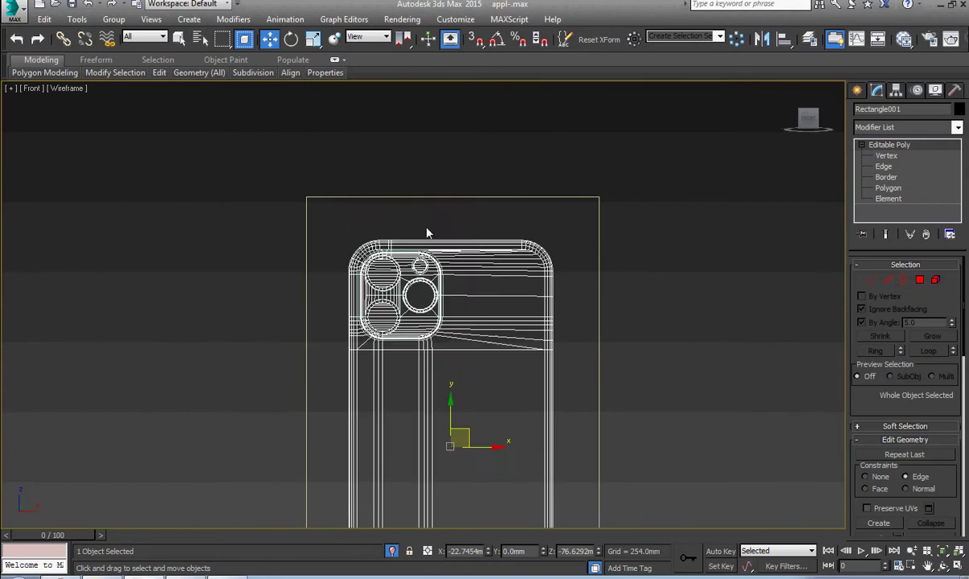
{"action": "left_click", "coordinate": [67, 89]}
{"action": "left_click", "coordinate": [88, 106]}
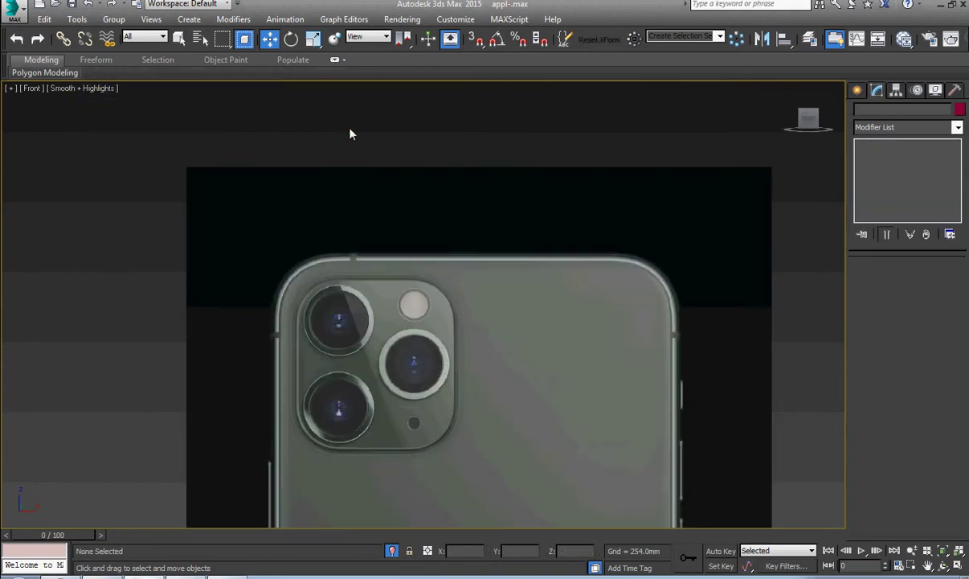
{"action": "scroll", "coordinate": [407, 257], "scroll_direction": "up", "scroll_amount": 4}
{"action": "key", "text": "alt+x"}
{"action": "scroll", "coordinate": [287, 301], "scroll_direction": "down", "scroll_amount": 1}
{"action": "middle_click_drag", "start_coordinate": [288, 301], "coordinate": [338, 296]}
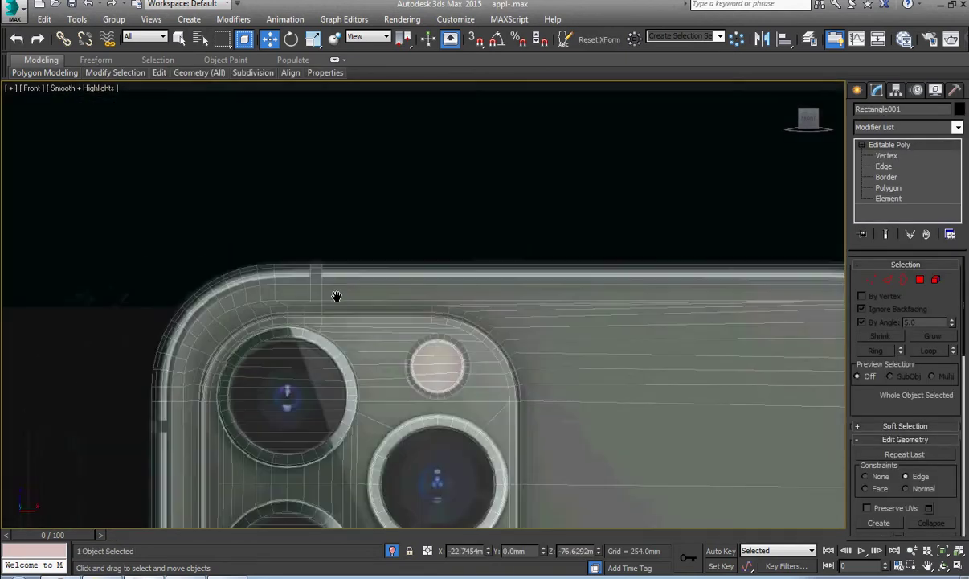
{"action": "scroll", "coordinate": [334, 287], "scroll_direction": "up", "scroll_amount": 4}
{"action": "scroll", "coordinate": [334, 287], "scroll_direction": "down", "scroll_amount": 4}
{"action": "scroll", "coordinate": [419, 303], "scroll_direction": "up", "scroll_amount": 3}
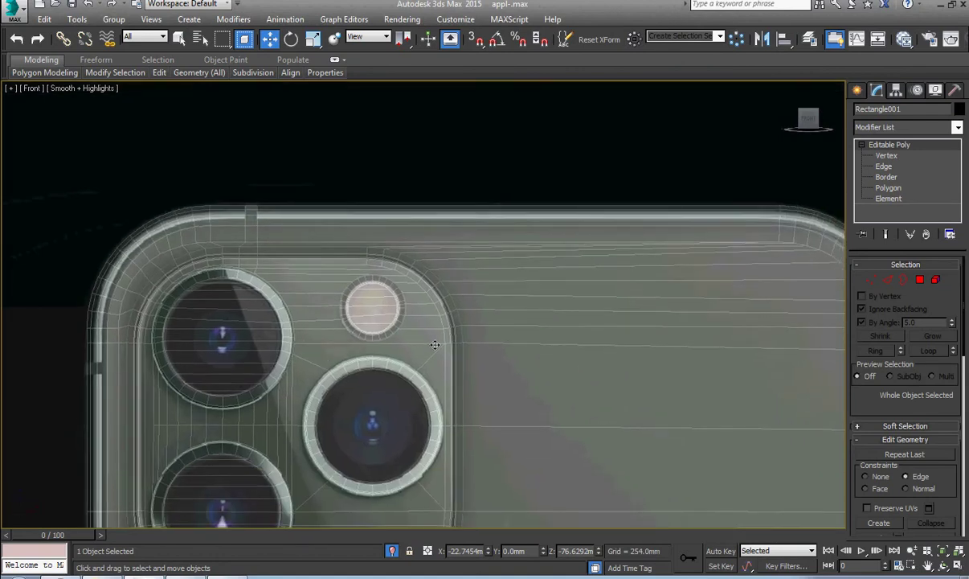
Step: Cut a snapped vertical edge between the flash ring's lowest vertex and the topmost vertex of the lens ring below it
{"action": "scroll", "coordinate": [418, 301], "scroll_direction": "up", "scroll_amount": 4}
{"action": "scroll", "coordinate": [442, 325], "scroll_direction": "down", "scroll_amount": 2}
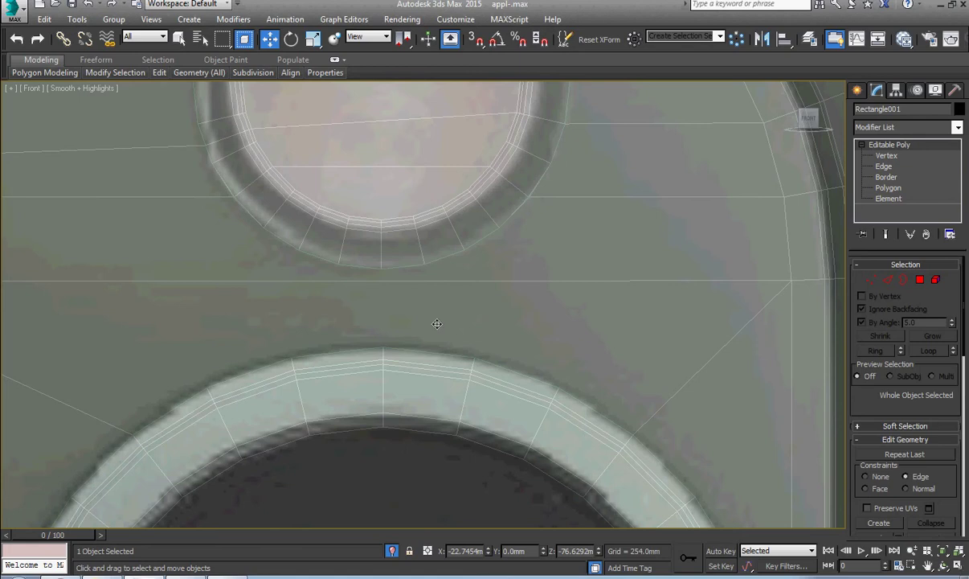
{"action": "middle_click_drag", "start_coordinate": [446, 273], "coordinate": [457, 324]}
{"action": "key", "text": "1"}
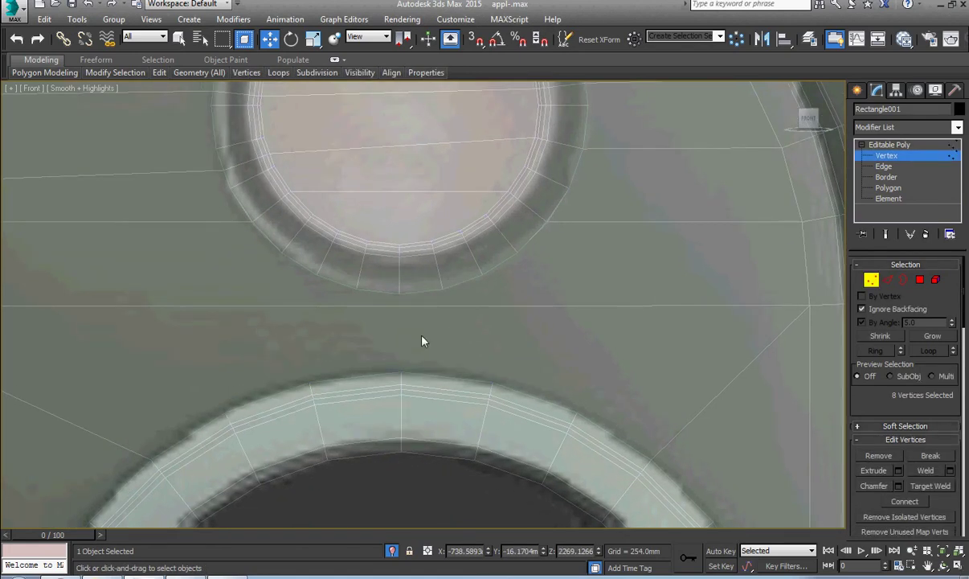
{"action": "scroll", "coordinate": [424, 342], "scroll_direction": "up", "scroll_amount": 3}
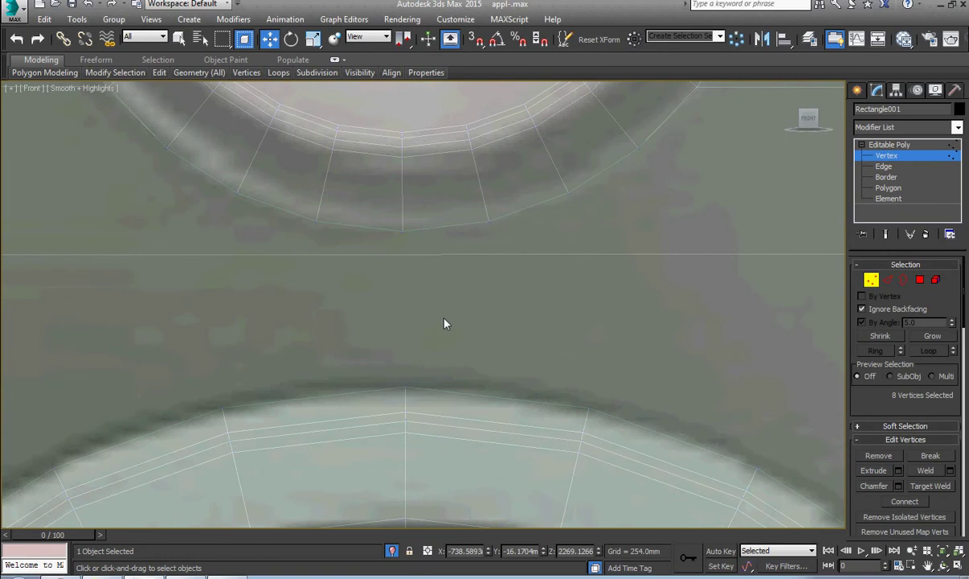
{"action": "key", "text": "s"}
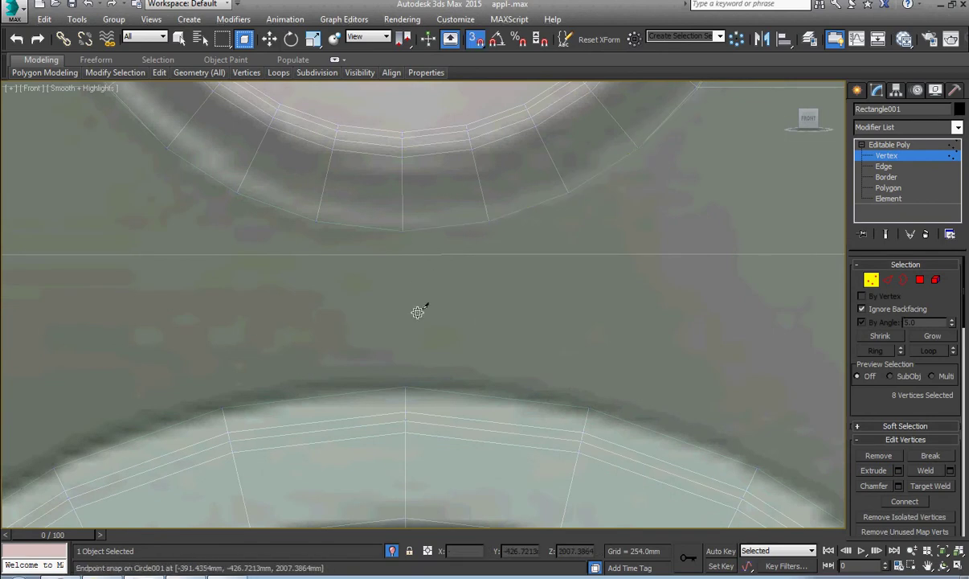
{"action": "key", "text": "w"}
{"action": "scroll", "coordinate": [455, 359], "scroll_direction": "down", "scroll_amount": 4}
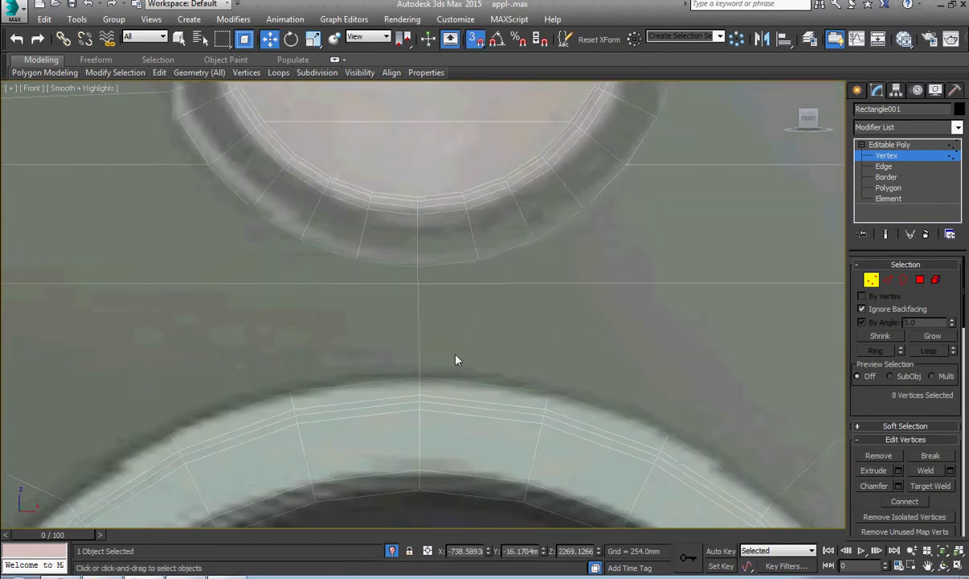
{"action": "key", "text": "s"}
{"action": "scroll", "coordinate": [422, 330], "scroll_direction": "down", "scroll_amount": 2}
{"action": "middle_click_drag", "start_coordinate": [422, 330], "coordinate": [446, 385]}
{"action": "scroll", "coordinate": [387, 402], "scroll_direction": "up", "scroll_amount": 2}
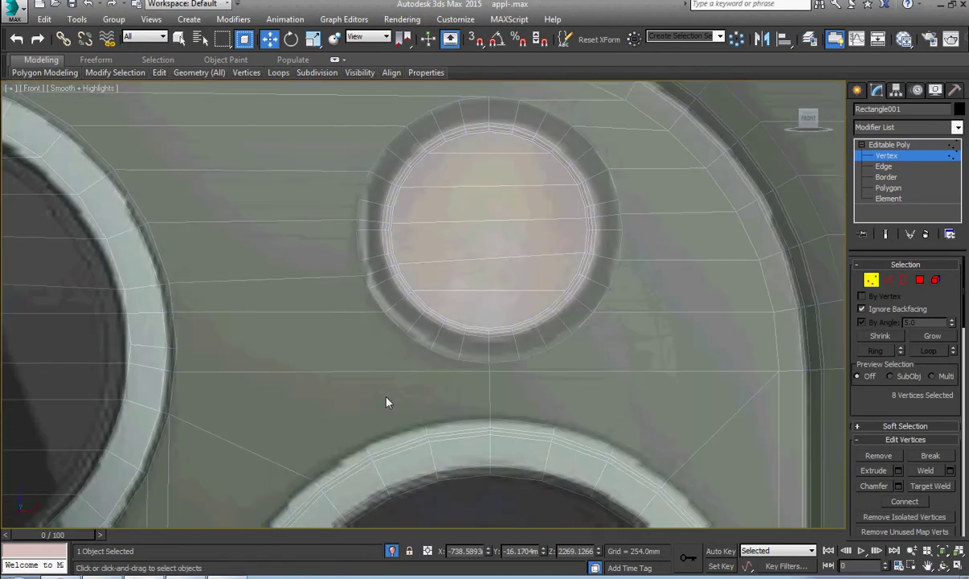
Step: Cut a snapped edge from the camera bump's inner vertex above the flash down to the flash ring's upper vertex
{"action": "scroll", "coordinate": [397, 371], "scroll_direction": "down", "scroll_amount": 4}
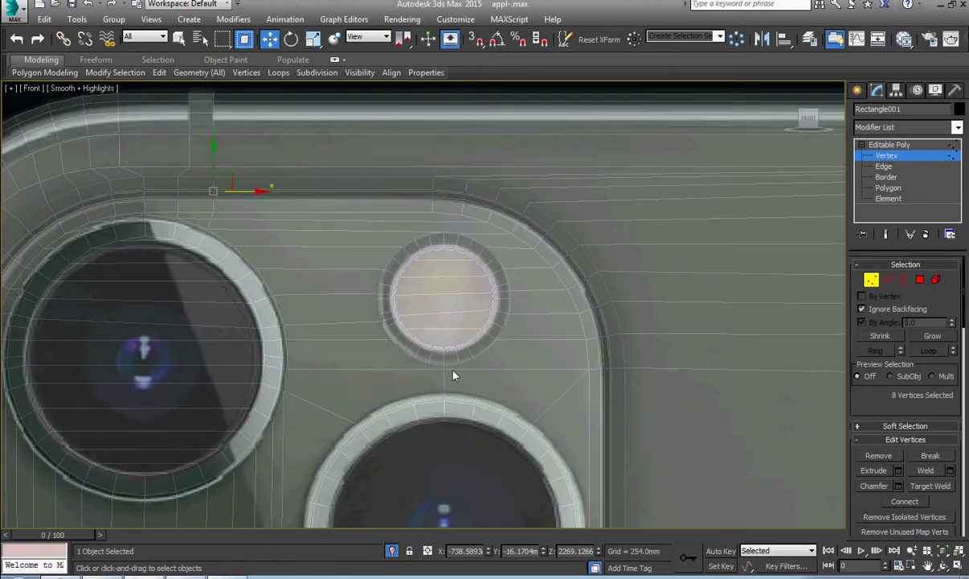
{"action": "scroll", "coordinate": [429, 317], "scroll_direction": "up", "scroll_amount": 6}
{"action": "middle_click_drag", "start_coordinate": [489, 393], "coordinate": [428, 290]}
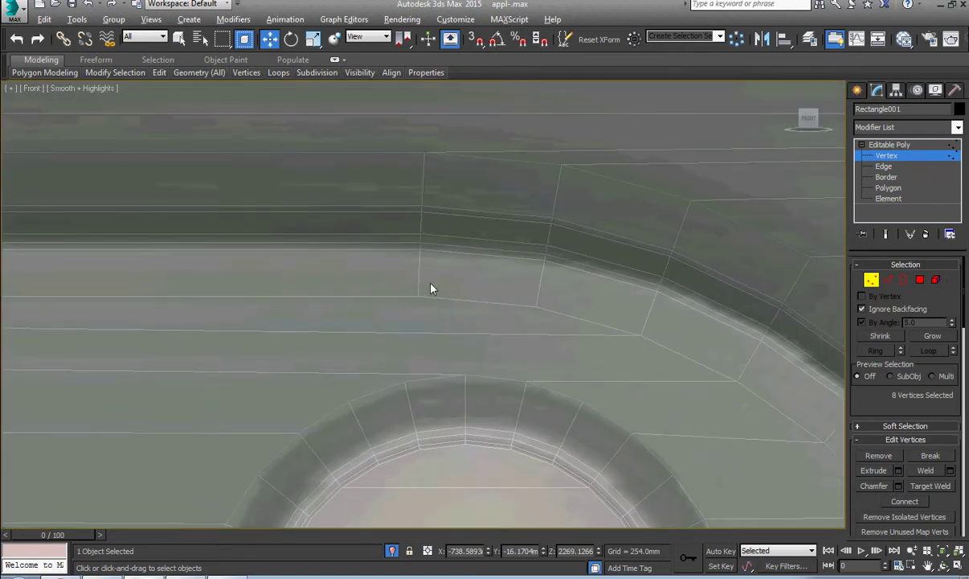
{"action": "key", "text": "alt+c"}
{"action": "key", "text": "s"}
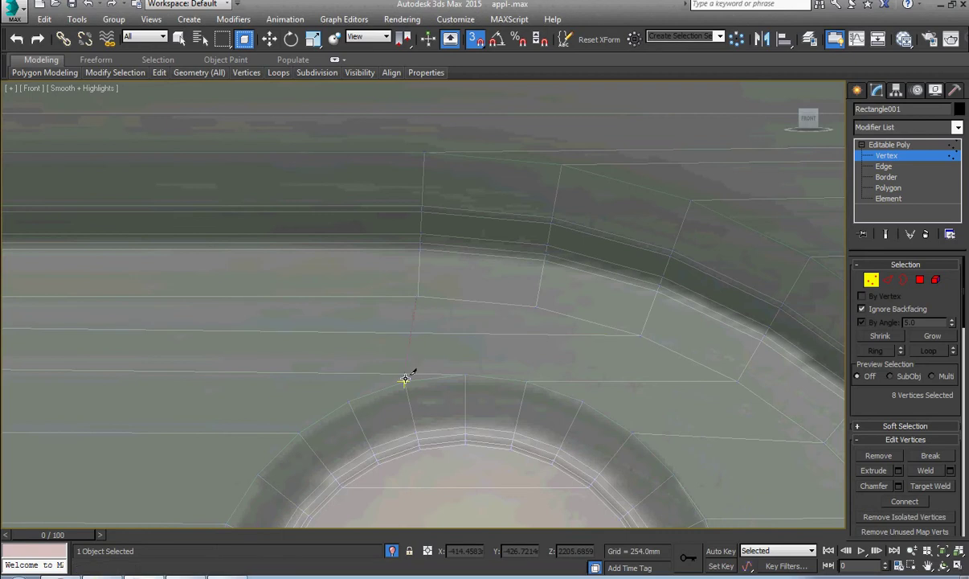
{"action": "key", "text": "w"}
{"action": "scroll", "coordinate": [438, 368], "scroll_direction": "down", "scroll_amount": 2}
{"action": "scroll", "coordinate": [426, 346], "scroll_direction": "down", "scroll_amount": 1}
{"action": "key", "text": "s"}
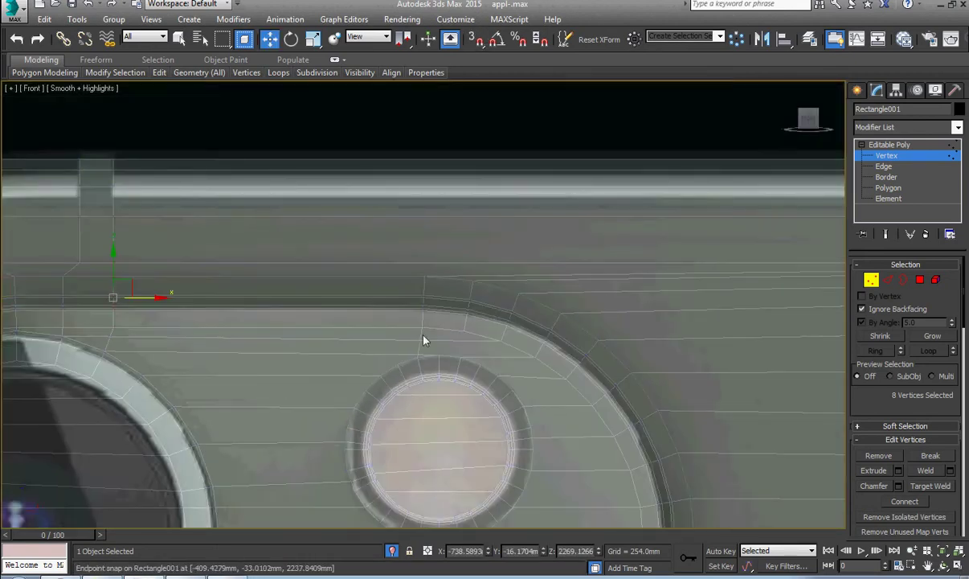
Step: Insert an edge loop across the body's side along the upper edge of the antenna band beside the upper lens
{"action": "middle_click_drag", "start_coordinate": [223, 363], "coordinate": [328, 350]}
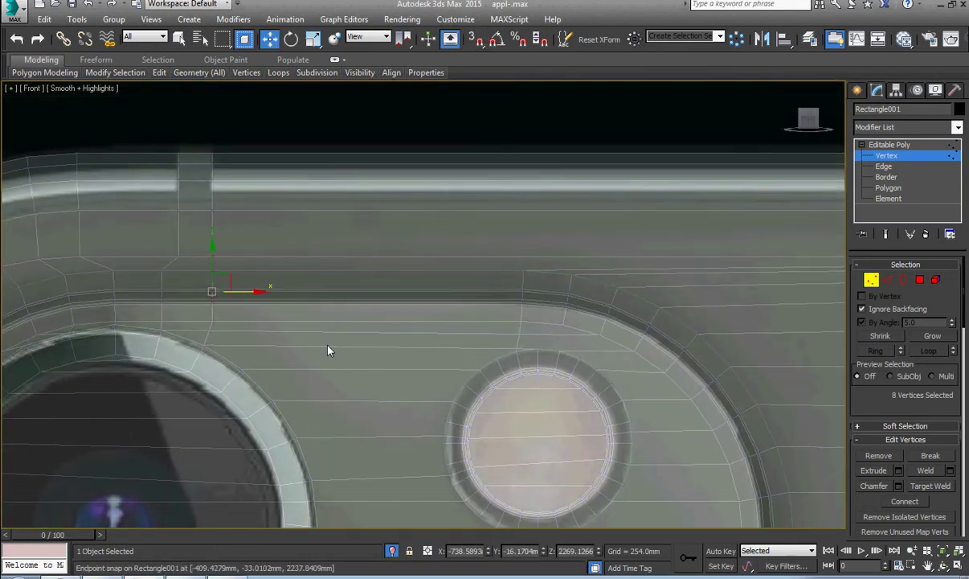
{"action": "scroll", "coordinate": [327, 352], "scroll_direction": "down", "scroll_amount": 5}
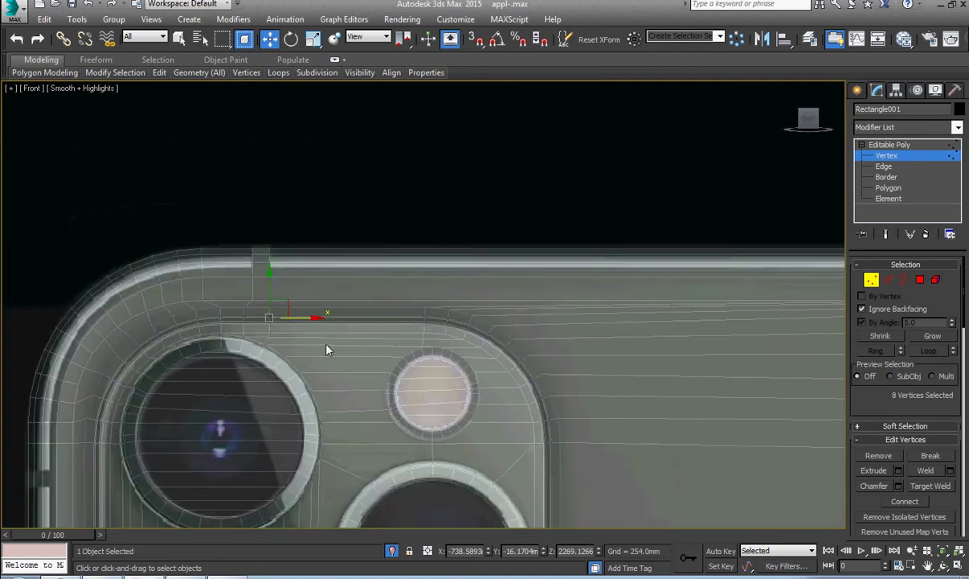
{"action": "middle_click_drag", "start_coordinate": [599, 361], "coordinate": [381, 357]}
{"action": "scroll", "coordinate": [601, 302], "scroll_direction": "up", "scroll_amount": 5}
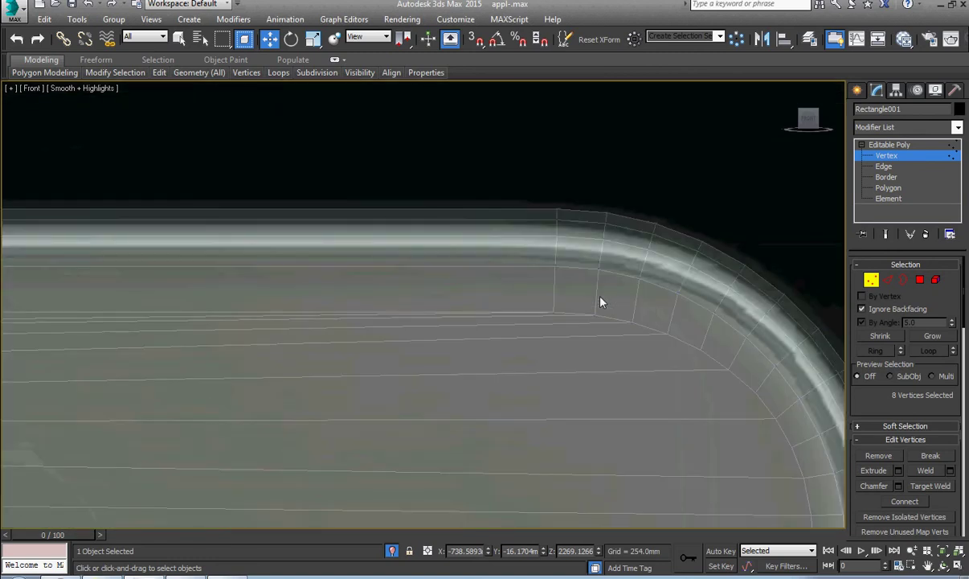
{"action": "scroll", "coordinate": [601, 303], "scroll_direction": "down", "scroll_amount": 5}
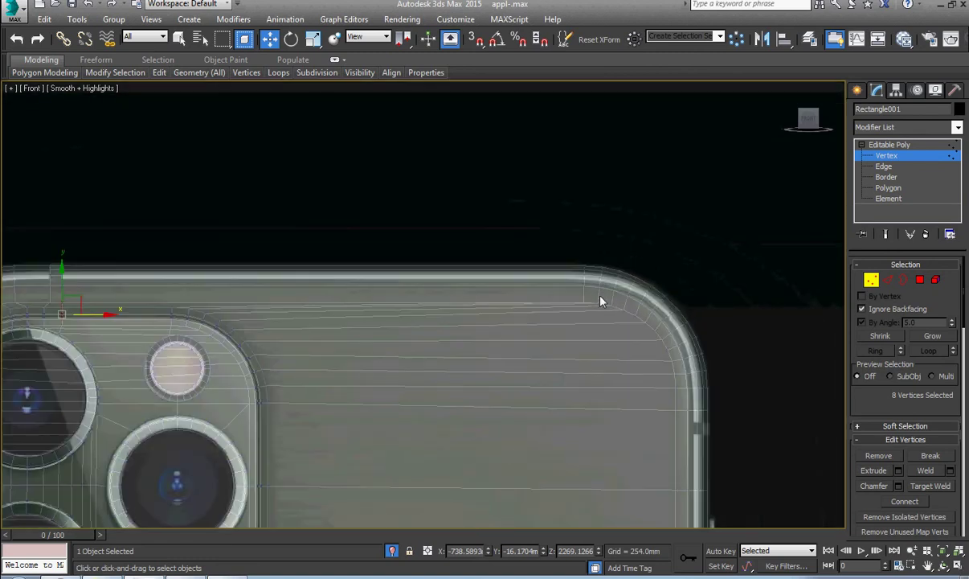
{"action": "scroll", "coordinate": [601, 300], "scroll_direction": "down", "scroll_amount": 3}
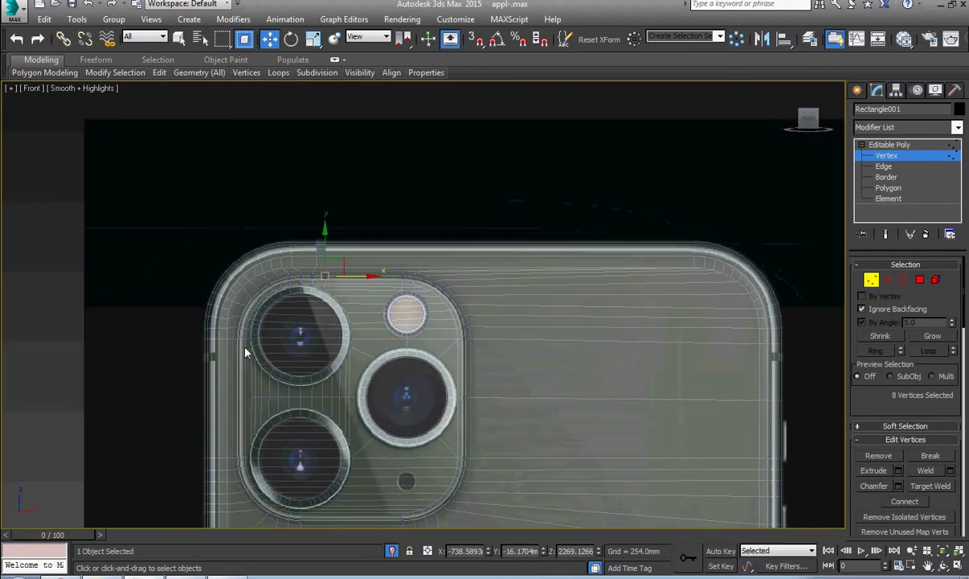
{"action": "scroll", "coordinate": [208, 357], "scroll_direction": "up", "scroll_amount": 10}
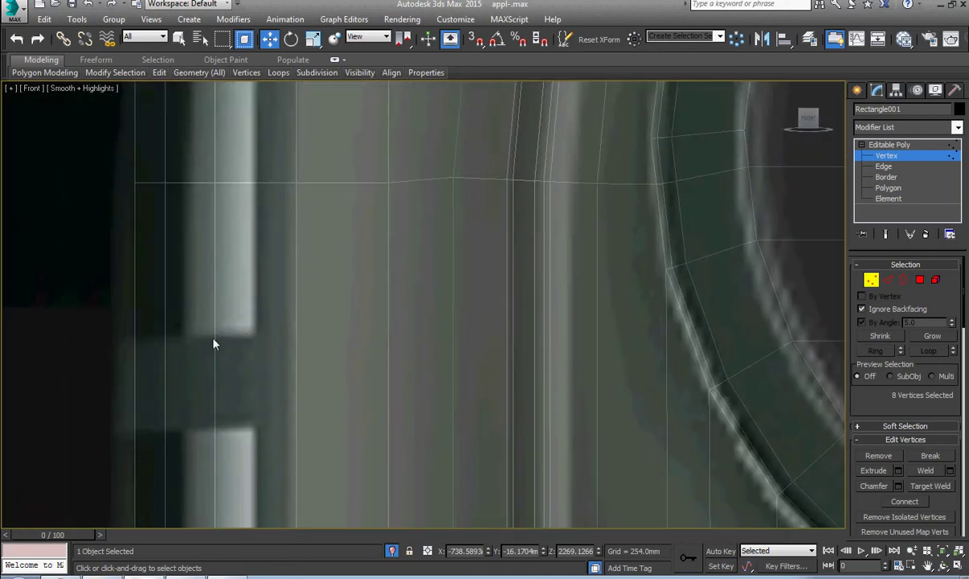
{"action": "middle_click_drag", "start_coordinate": [192, 347], "coordinate": [206, 345]}
{"action": "key", "text": "alt+1"}
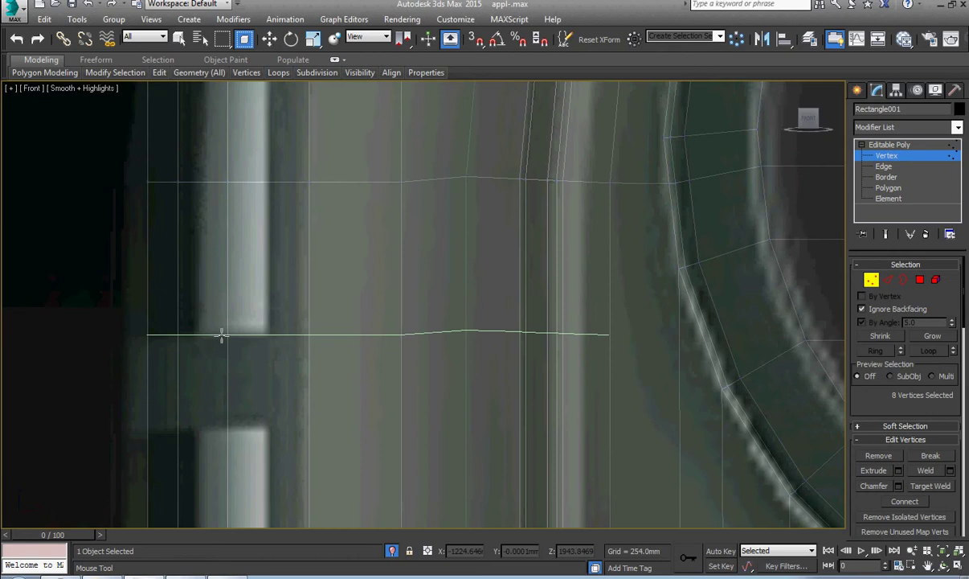
{"action": "left_click", "coordinate": [222, 336]}
{"action": "right_click", "coordinate": [222, 341]}
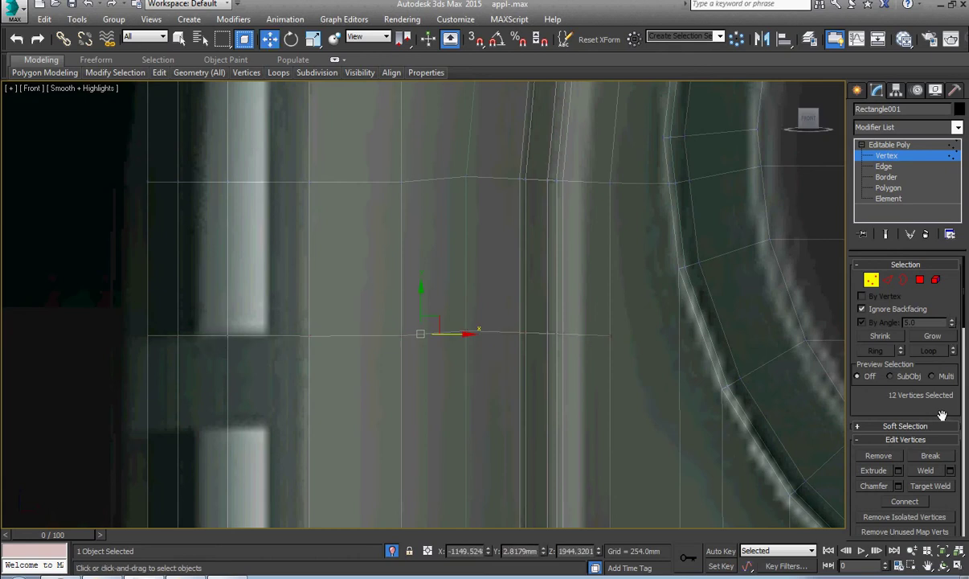
Step: Straighten the new upper band loop by making its vertices planar in Y
{"action": "scroll", "coordinate": [956, 426], "scroll_direction": "down", "scroll_amount": 5}
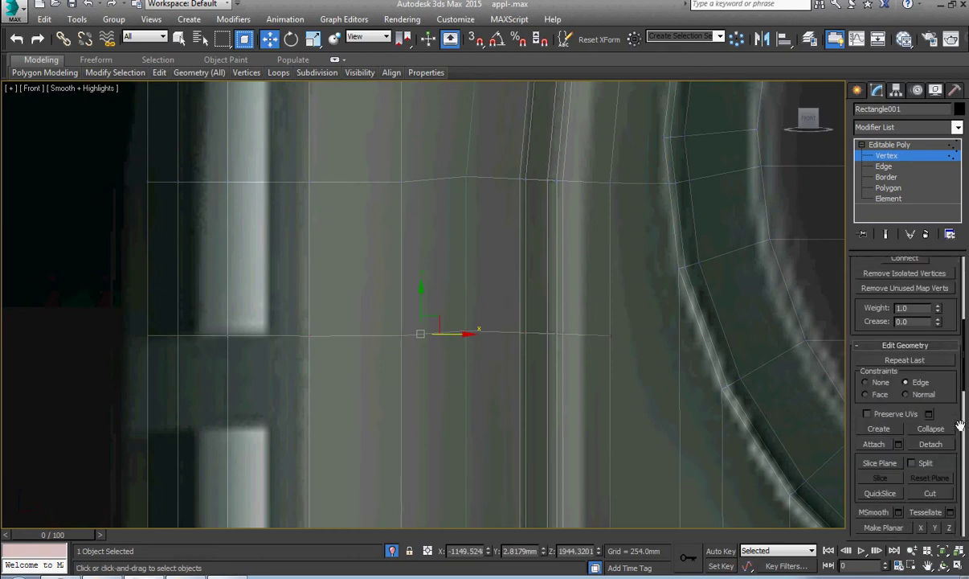
{"action": "scroll", "coordinate": [958, 426], "scroll_direction": "down", "scroll_amount": 2}
{"action": "left_click", "coordinate": [951, 449]}
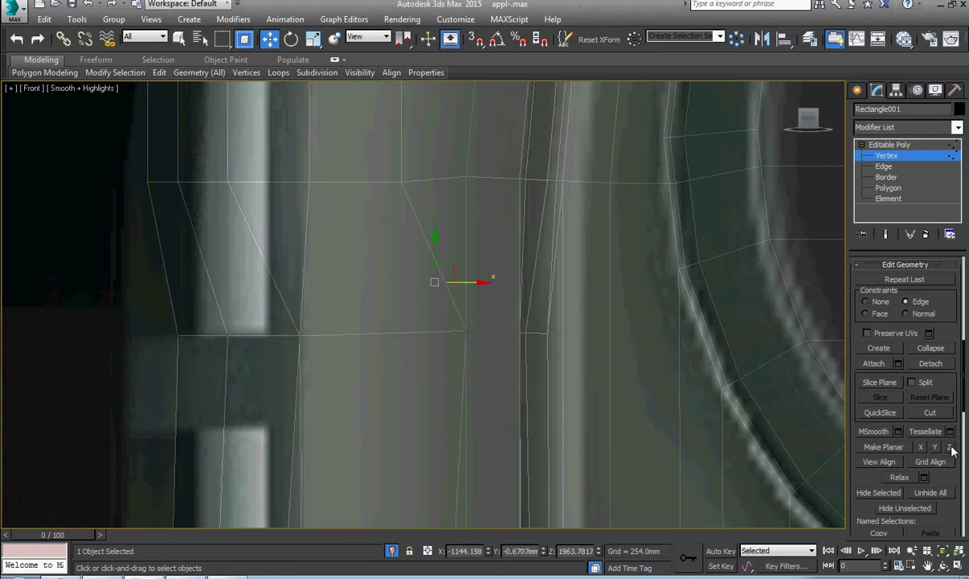
{"action": "key", "text": "ctrl+z"}
{"action": "left_click", "coordinate": [922, 450]}
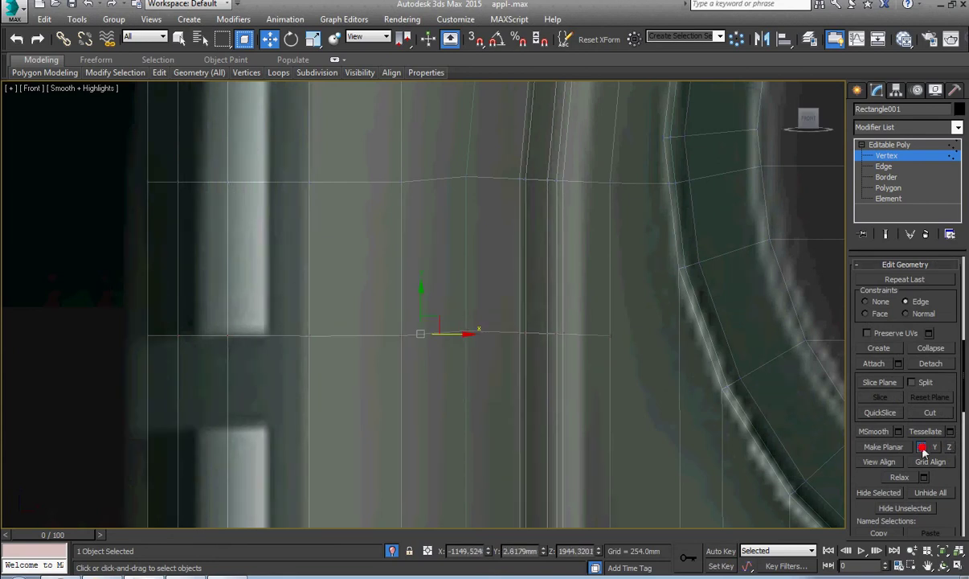
{"action": "key", "text": "ctrl+z"}
{"action": "right_click", "coordinate": [567, 372]}
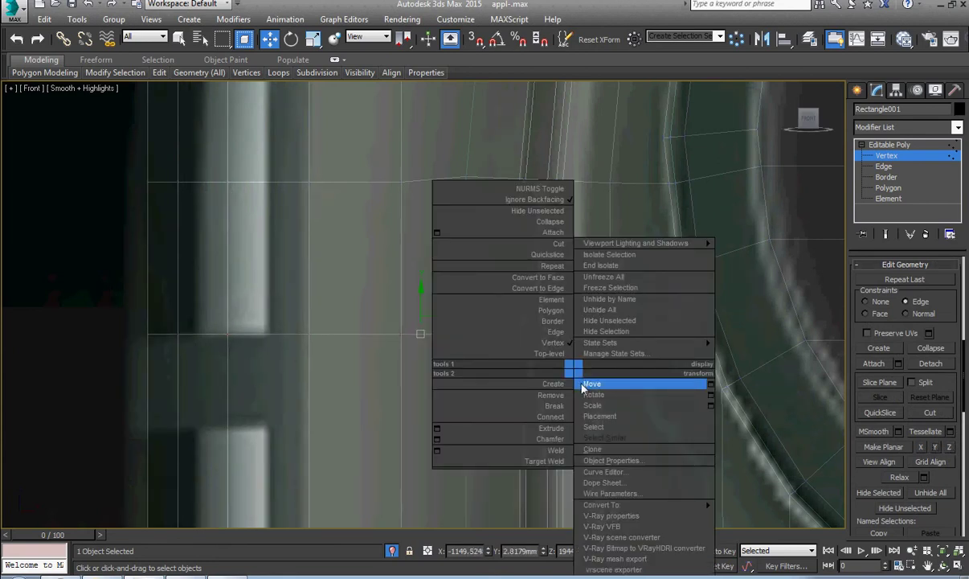
Step: Insert a second edge loop along the side antenna band's lower edge and make its vertices planar in Y
{"action": "middle_click_drag", "start_coordinate": [392, 452], "coordinate": [450, 372]}
{"action": "key", "text": "alt+s"}
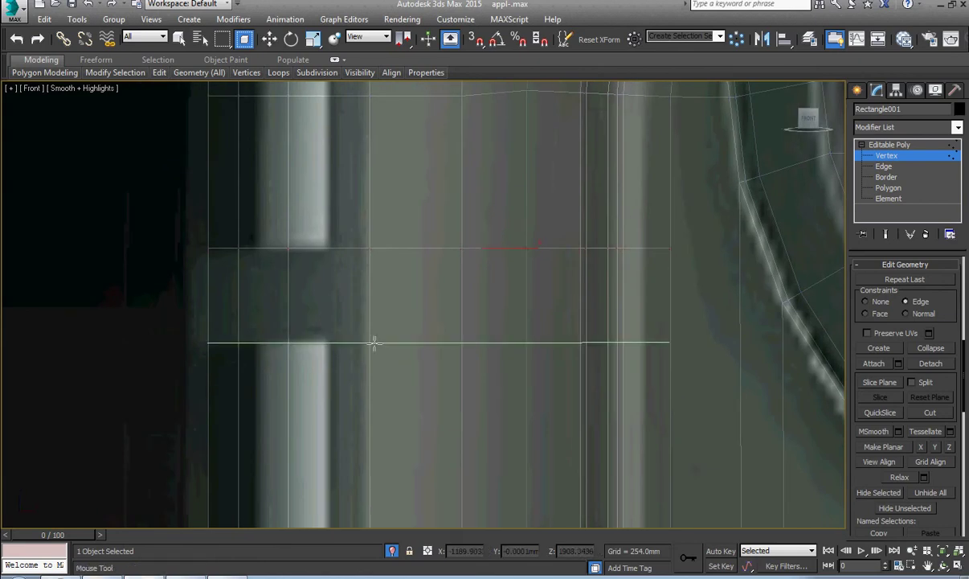
{"action": "left_click", "coordinate": [374, 341]}
{"action": "right_click", "coordinate": [374, 341]}
{"action": "left_click", "coordinate": [920, 446]}
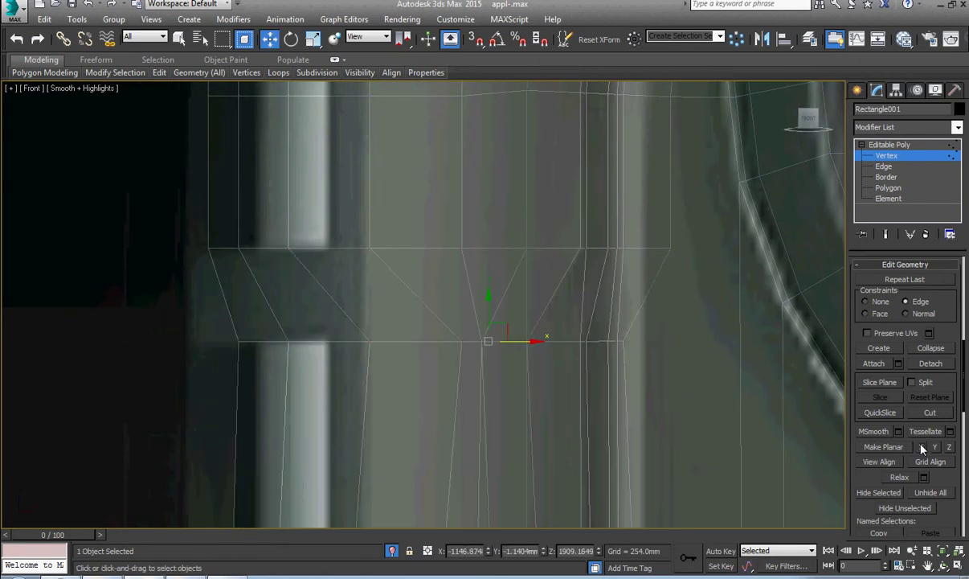
{"action": "key", "text": "ctrl+z"}
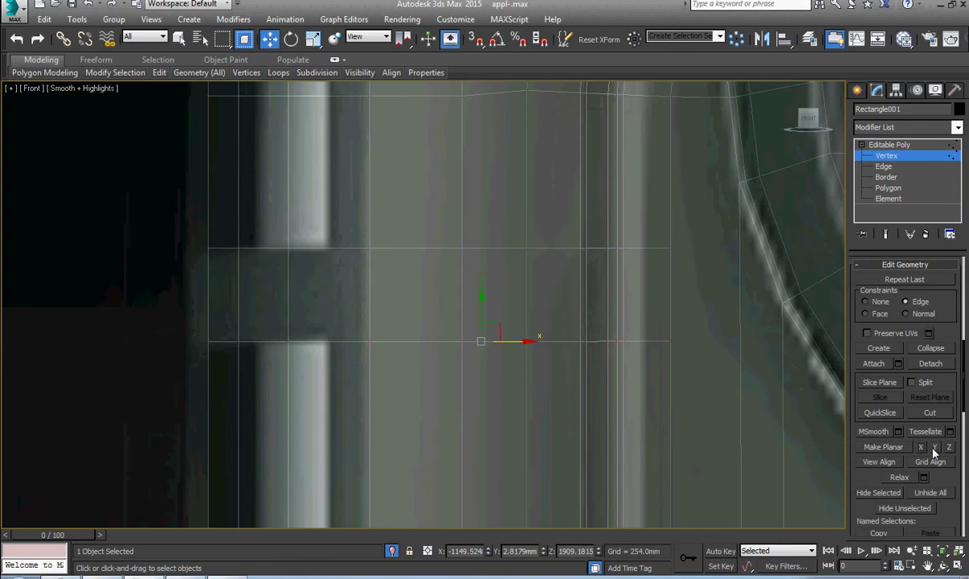
Step: Cut snapped edges from the inner ends of both side band loops to the nearest vertices of the upper lens ring
{"action": "middle_click_drag", "start_coordinate": [685, 376], "coordinate": [434, 410]}
{"action": "key", "text": "alt+c"}
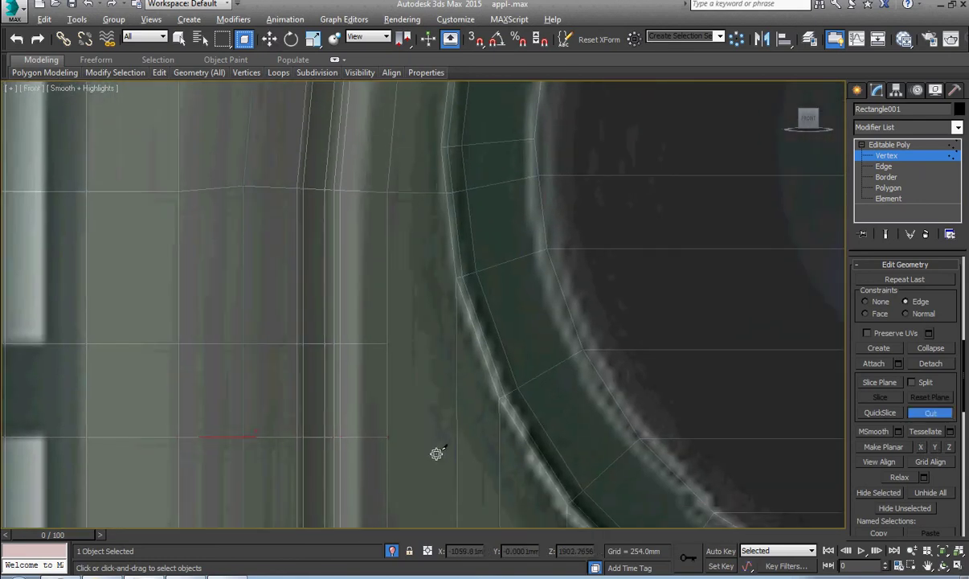
{"action": "key", "text": "s"}
{"action": "left_click", "coordinate": [500, 396]}
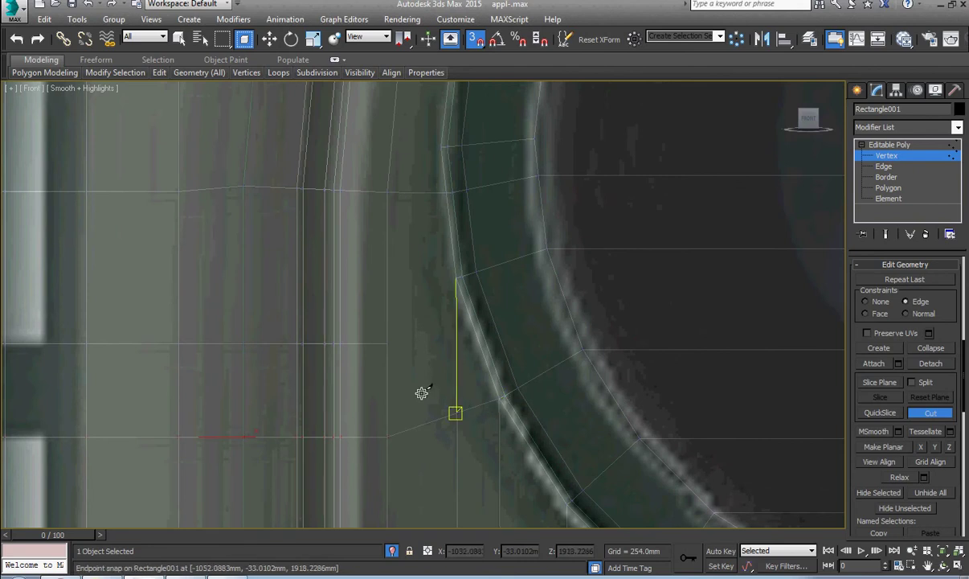
{"action": "left_click", "coordinate": [456, 280]}
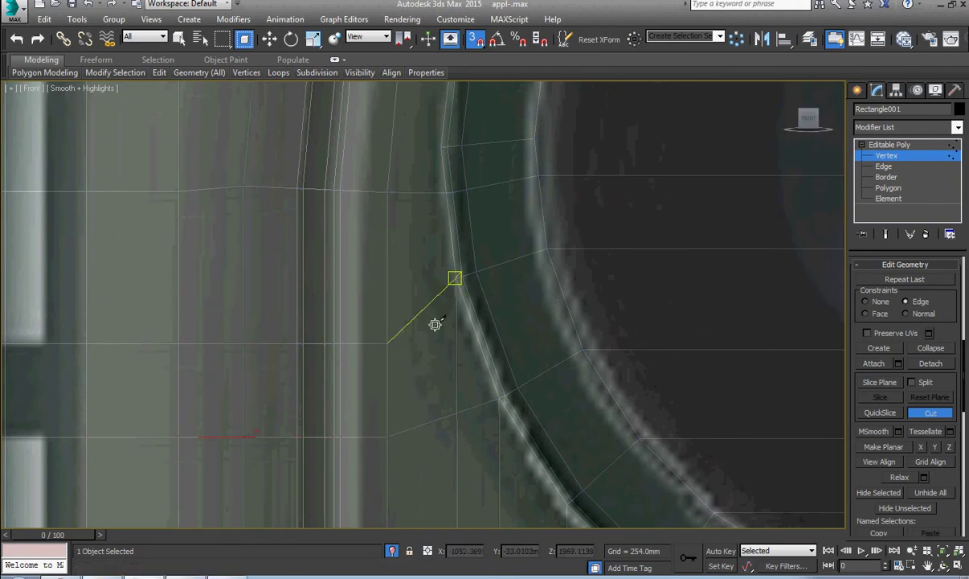
{"action": "right_click", "coordinate": [438, 346]}
{"action": "scroll", "coordinate": [441, 371], "scroll_direction": "down", "scroll_amount": 3}
{"action": "key", "text": "s"}
{"action": "middle_click_drag", "start_coordinate": [424, 282], "coordinate": [448, 346]}
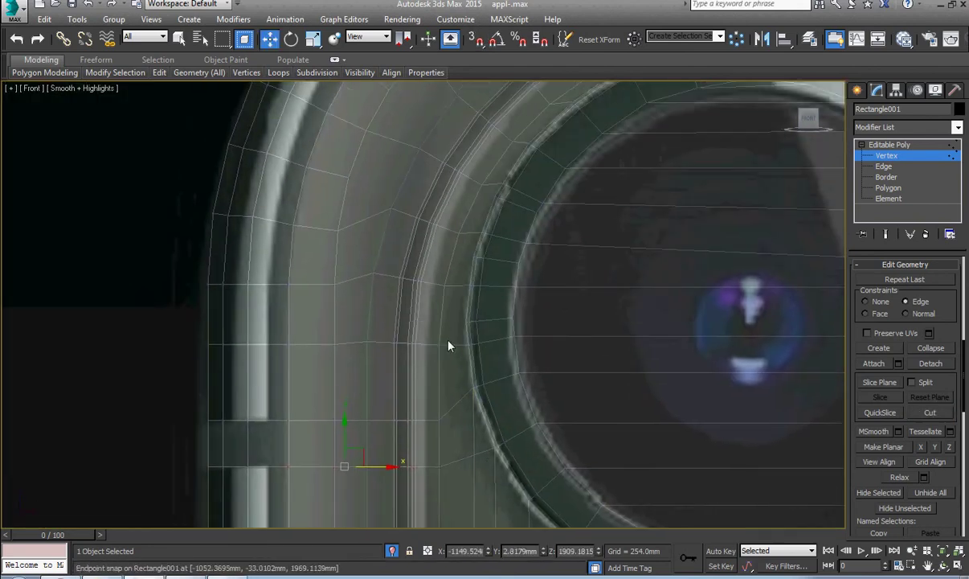
Step: Examine the mesh around the upper lens, the side antenna band and the area between the two stacked lenses
{"action": "scroll", "coordinate": [448, 346], "scroll_direction": "down", "scroll_amount": 6}
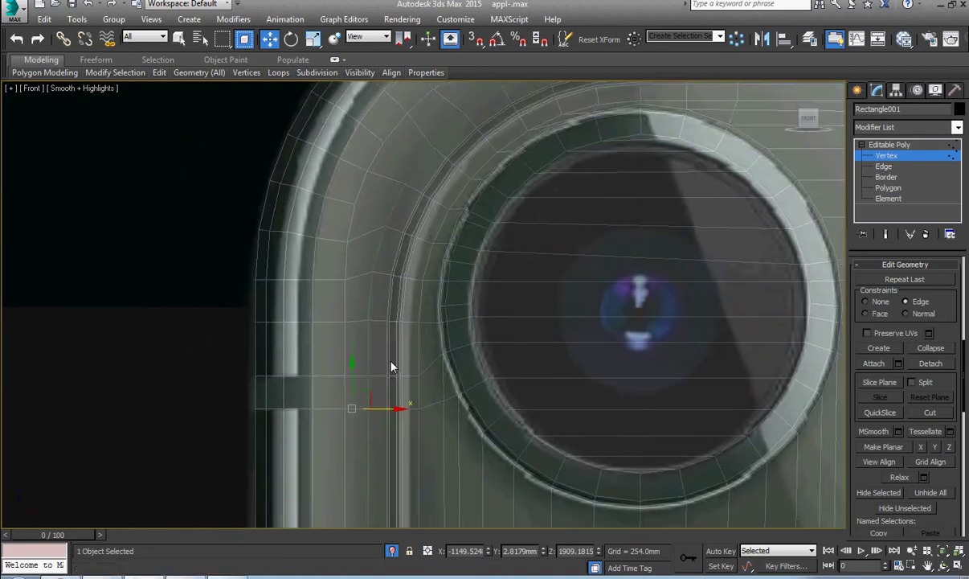
{"action": "scroll", "coordinate": [397, 370], "scroll_direction": "up", "scroll_amount": 6}
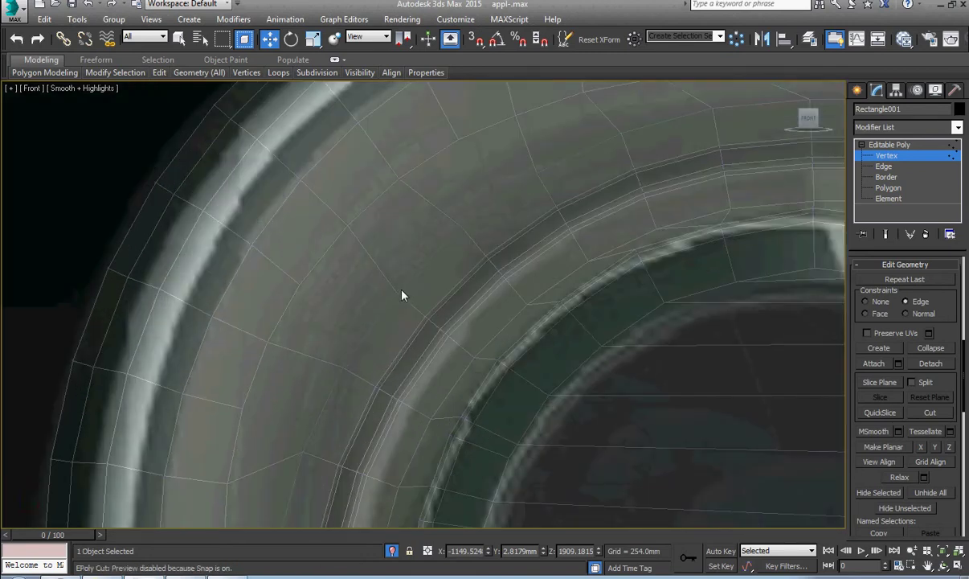
{"action": "scroll", "coordinate": [405, 298], "scroll_direction": "down", "scroll_amount": 4}
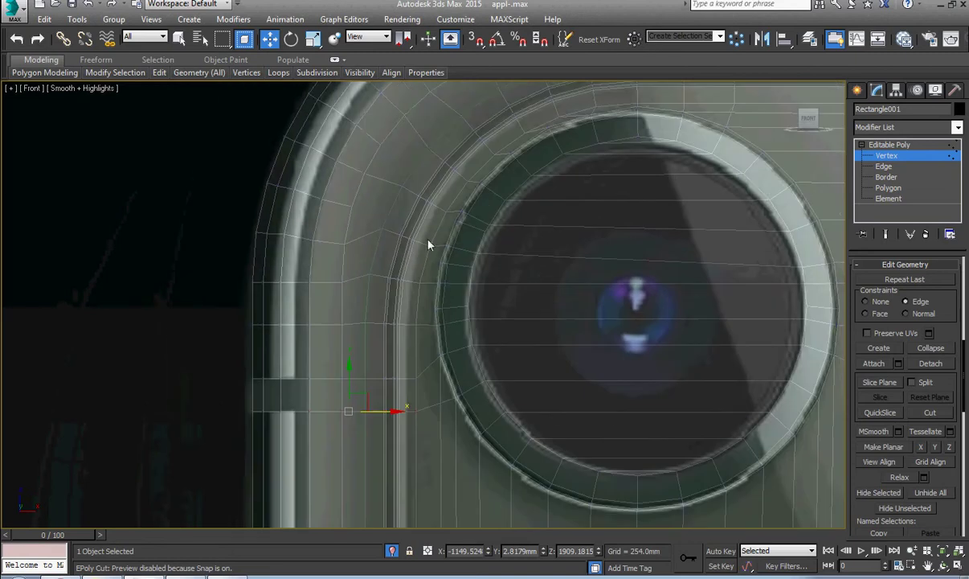
{"action": "middle_click_drag", "start_coordinate": [449, 431], "coordinate": [447, 302]}
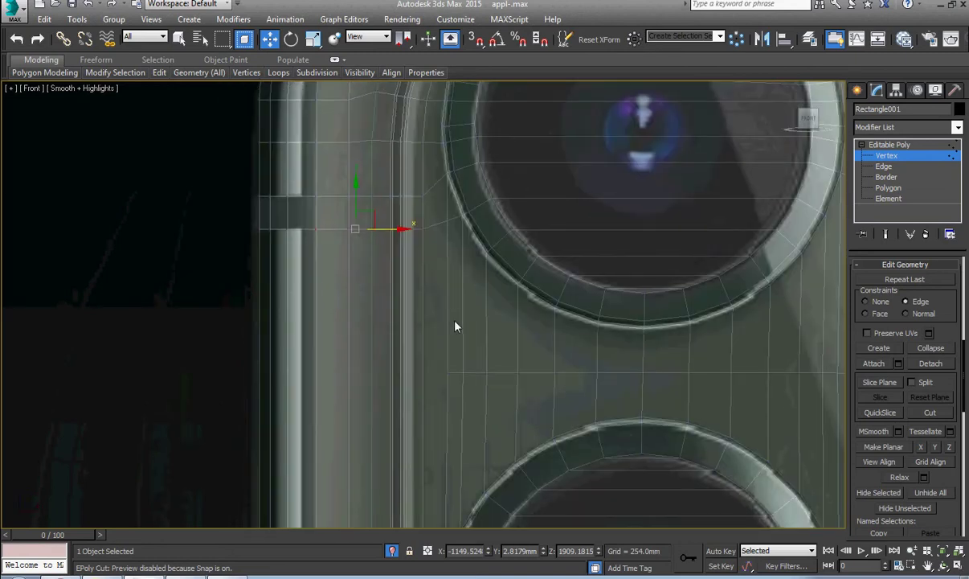
{"action": "scroll", "coordinate": [354, 378], "scroll_direction": "down", "scroll_amount": 4}
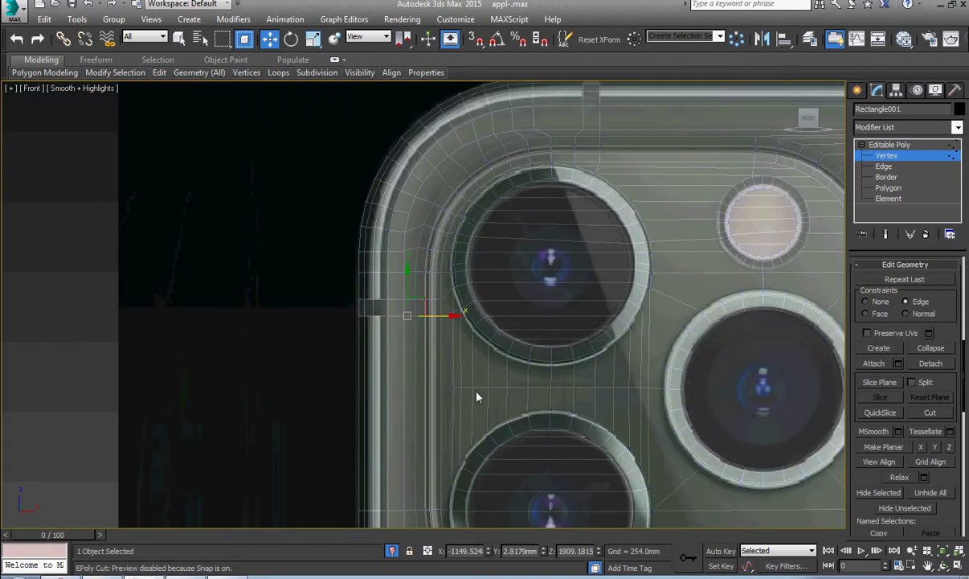
{"action": "scroll", "coordinate": [433, 396], "scroll_direction": "up", "scroll_amount": 5}
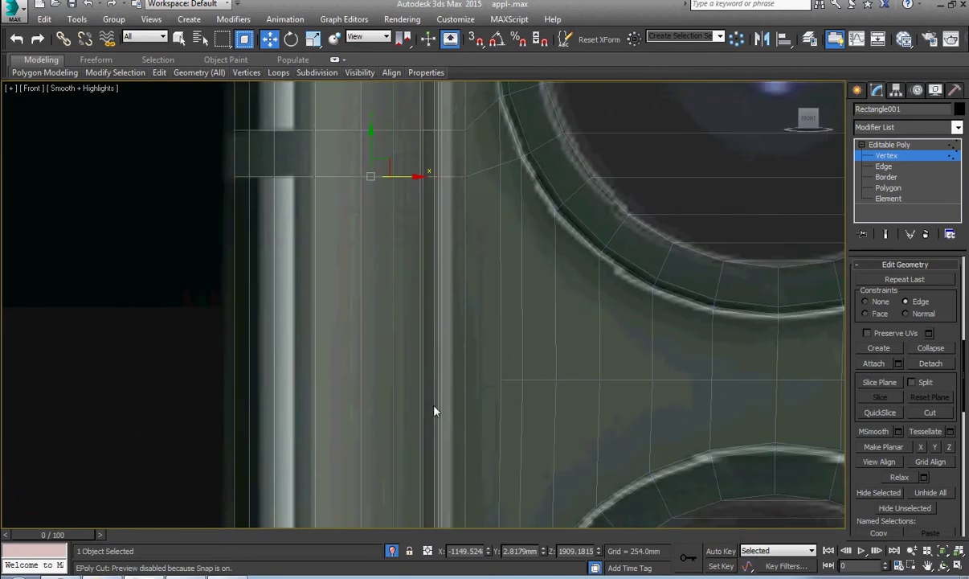
Step: Insert an edge loop across the phone's left side between the two stacked lenses and connect it to the bump's horizontal edge
{"action": "key", "text": "alt+c"}
{"action": "left_click", "coordinate": [430, 381]}
{"action": "right_click", "coordinate": [431, 381]}
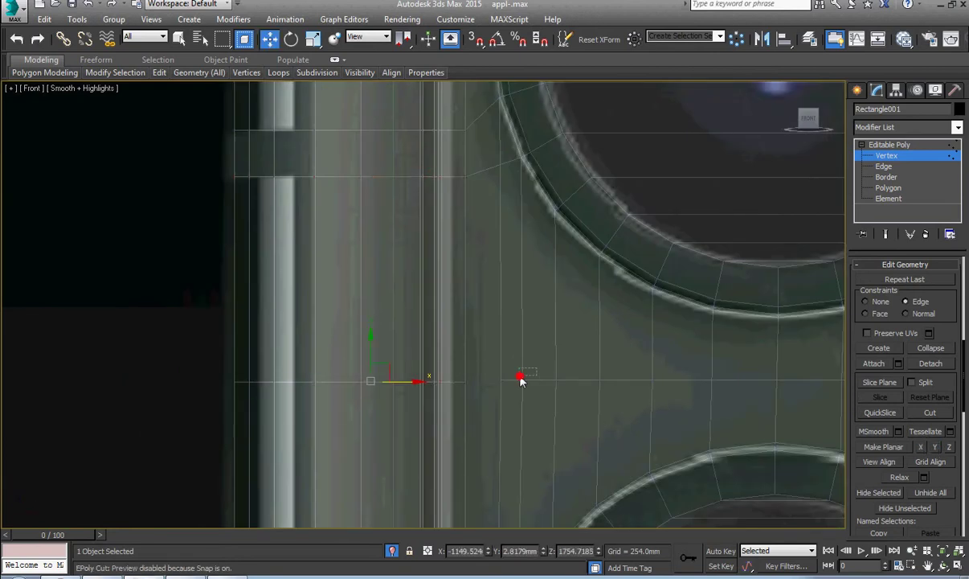
{"action": "left_click_drag", "start_coordinate": [520, 377], "coordinate": [461, 391]}
{"action": "scroll", "coordinate": [462, 398], "scroll_direction": "down", "scroll_amount": 4}
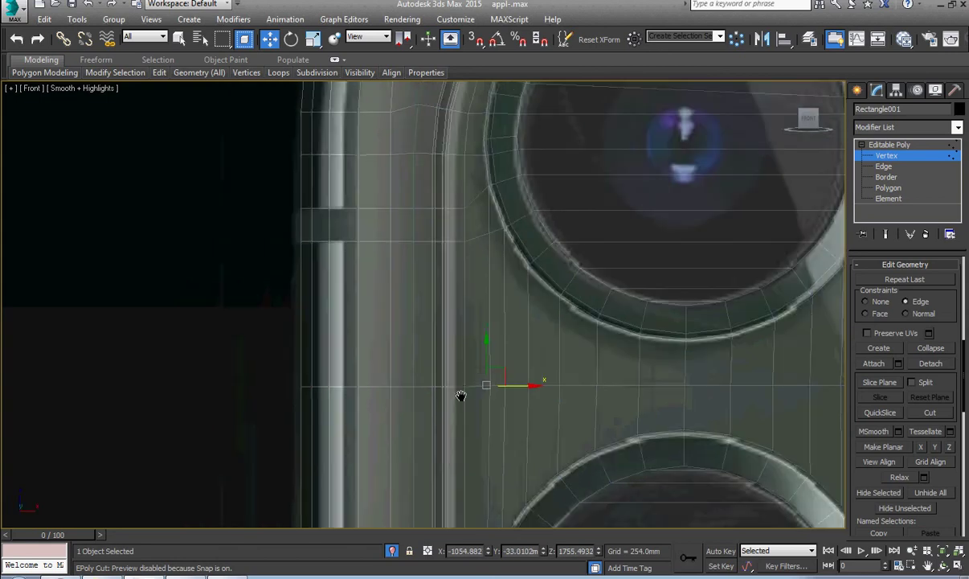
Step: Examine the new connection between the stacked lenses in perspective and against the reference photo, including the whole phone back
{"action": "middle_click_drag", "start_coordinate": [463, 397], "coordinate": [485, 438], "text": "alt"}
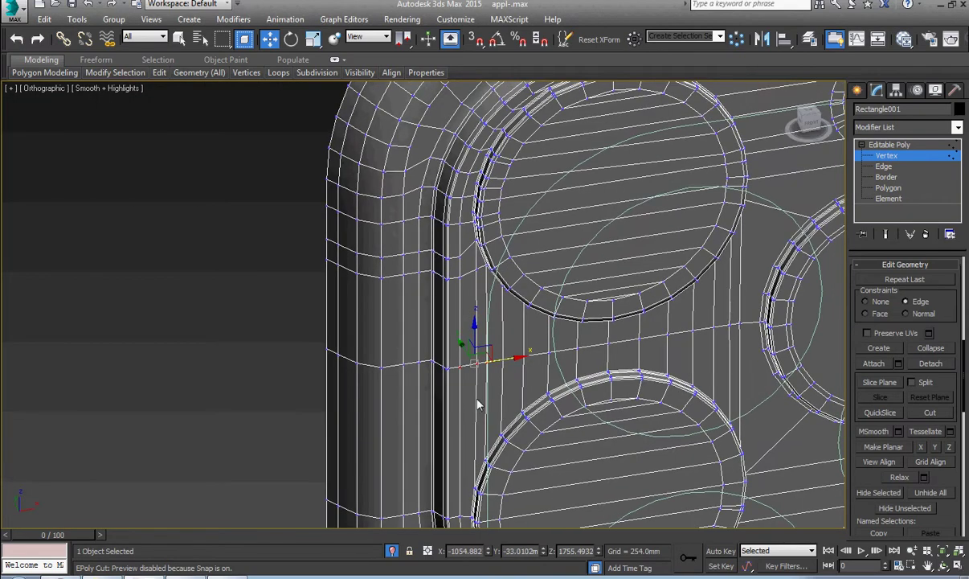
{"action": "key", "text": "f"}
{"action": "scroll", "coordinate": [479, 404], "scroll_direction": "up", "scroll_amount": 5}
{"action": "scroll", "coordinate": [478, 403], "scroll_direction": "down", "scroll_amount": 4}
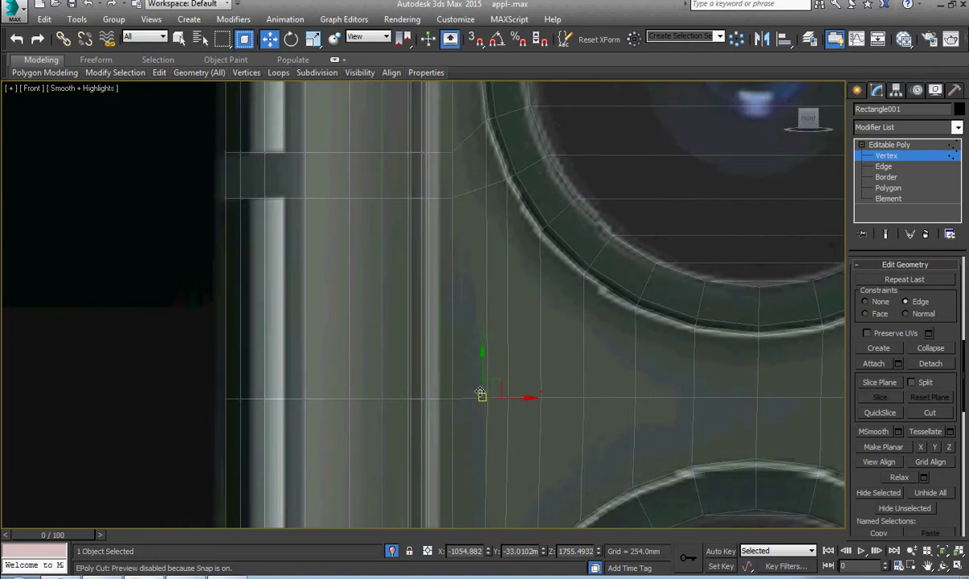
{"action": "middle_click_drag", "start_coordinate": [412, 404], "coordinate": [420, 332], "text": "alt"}
{"action": "key", "text": "f"}
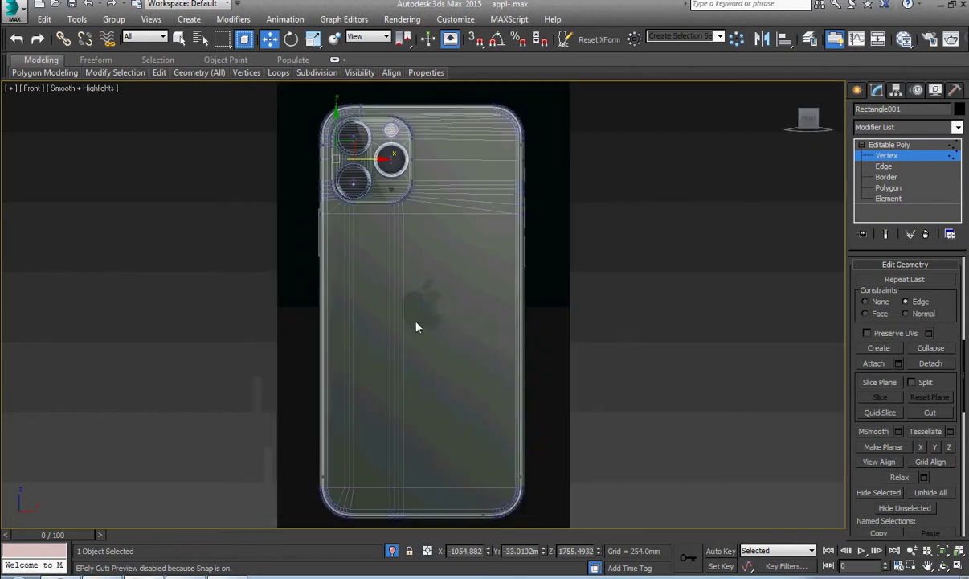
{"action": "scroll", "coordinate": [418, 325], "scroll_direction": "up", "scroll_amount": 5}
{"action": "scroll", "coordinate": [410, 326], "scroll_direction": "up", "scroll_amount": 5}
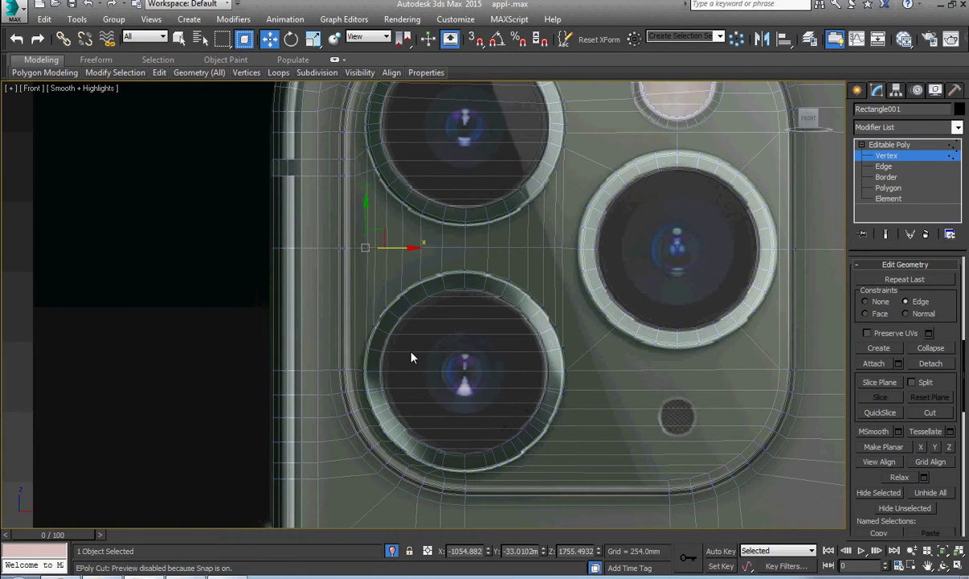
Step: Insert an edge loop near the upper edge of the phone's right side antenna band and make its vertices planar in Y
{"action": "middle_click_drag", "start_coordinate": [491, 262], "coordinate": [448, 402]}
{"action": "scroll", "coordinate": [448, 402], "scroll_direction": "down", "scroll_amount": 4}
{"action": "middle_click_drag", "start_coordinate": [514, 409], "coordinate": [346, 361]}
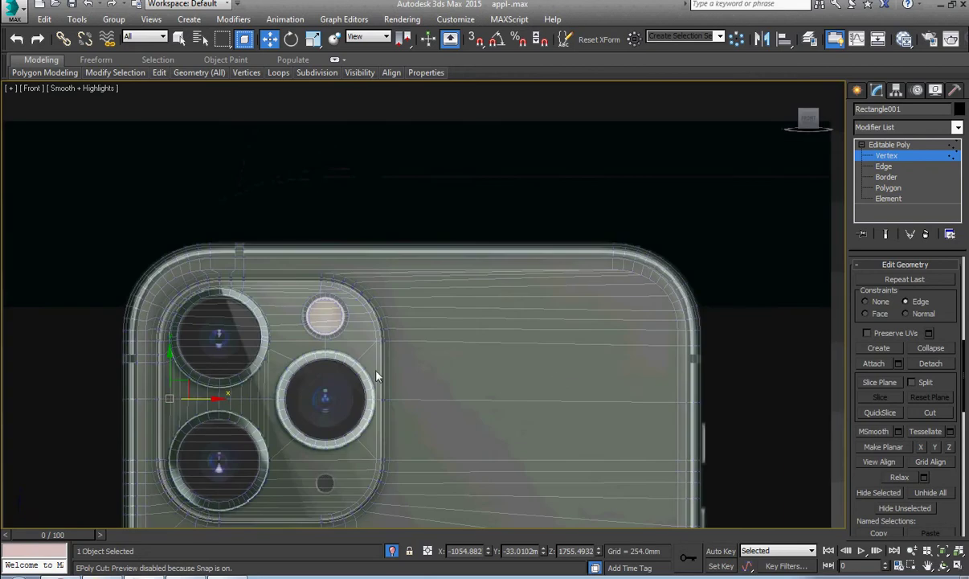
{"action": "middle_click_drag", "start_coordinate": [552, 376], "coordinate": [454, 340]}
{"action": "scroll", "coordinate": [587, 325], "scroll_direction": "up", "scroll_amount": 6}
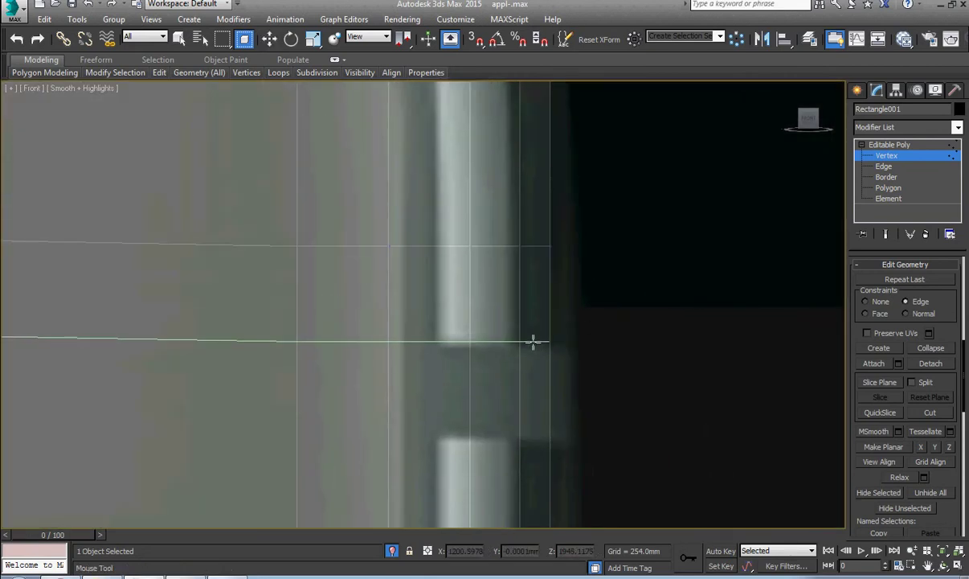
{"action": "key", "text": "w"}
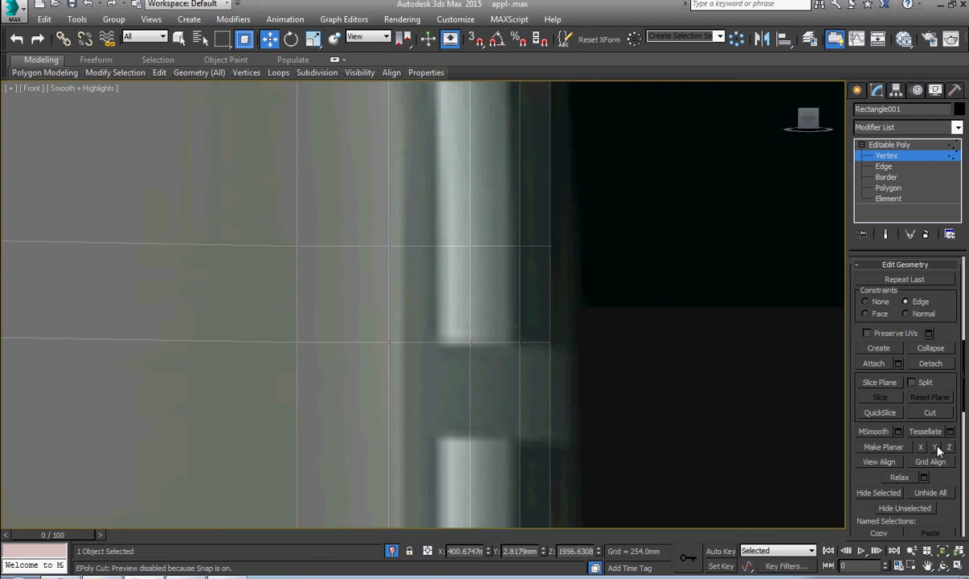
{"action": "left_click", "coordinate": [936, 448]}
Step: Lower the new right side loop to Z 1944.0784 mm so it follows the antenna band's upper edge
{"action": "scroll", "coordinate": [515, 388], "scroll_direction": "down", "scroll_amount": 6}
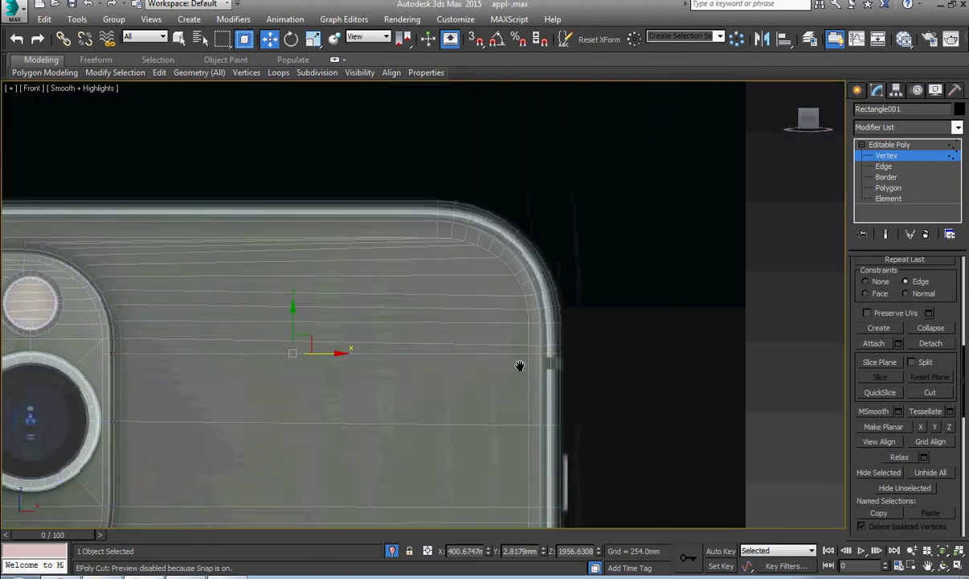
{"action": "scroll", "coordinate": [508, 378], "scroll_direction": "up", "scroll_amount": 6}
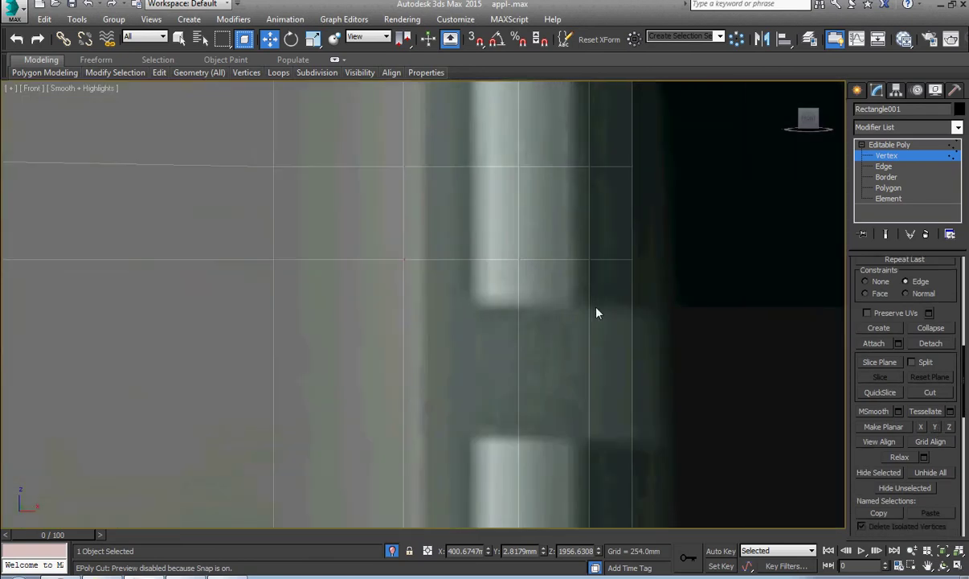
{"action": "left_click_drag", "start_coordinate": [598, 554], "coordinate": [599, 572]}
Step: Insert a second edge loop along the right side antenna band's lower edge and make its vertices planar in Y
{"action": "scroll", "coordinate": [474, 481], "scroll_direction": "down", "scroll_amount": 8}
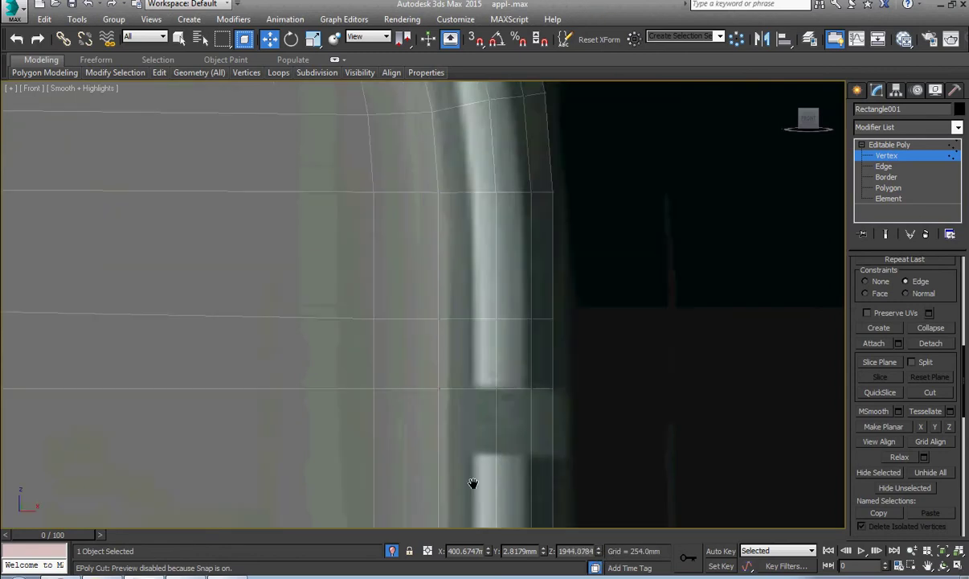
{"action": "scroll", "coordinate": [312, 374], "scroll_direction": "up", "scroll_amount": 5}
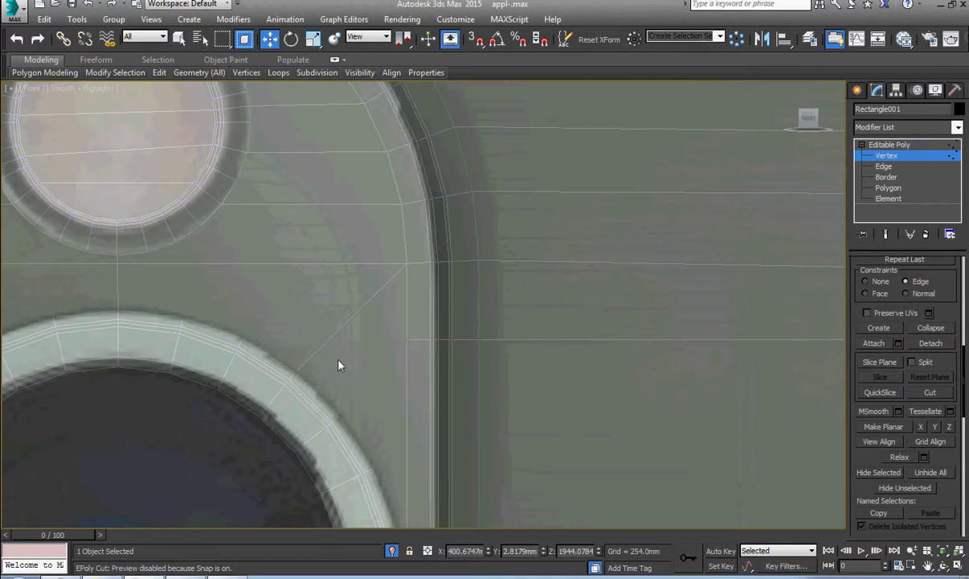
{"action": "scroll", "coordinate": [338, 364], "scroll_direction": "down", "scroll_amount": 5}
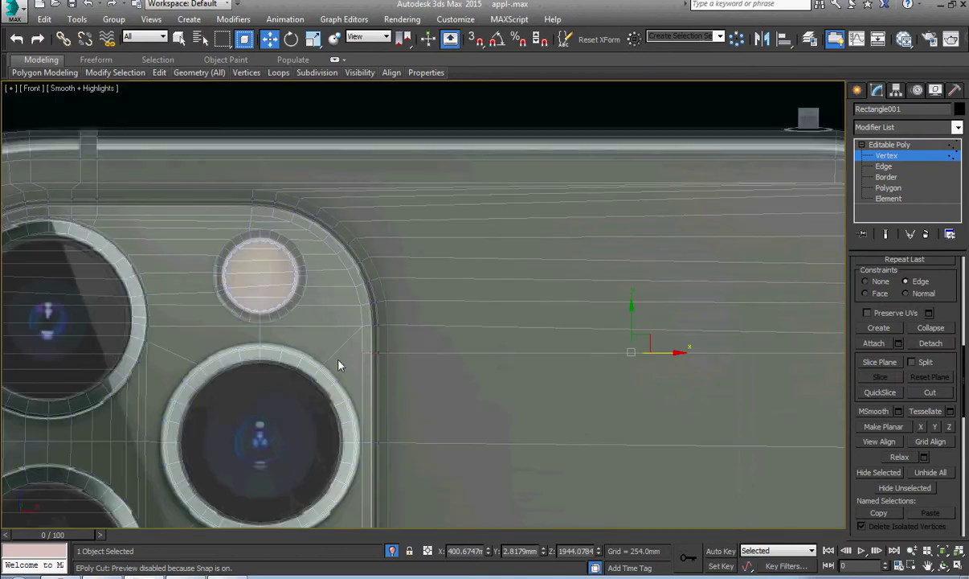
{"action": "middle_click_drag", "start_coordinate": [679, 401], "coordinate": [311, 374]}
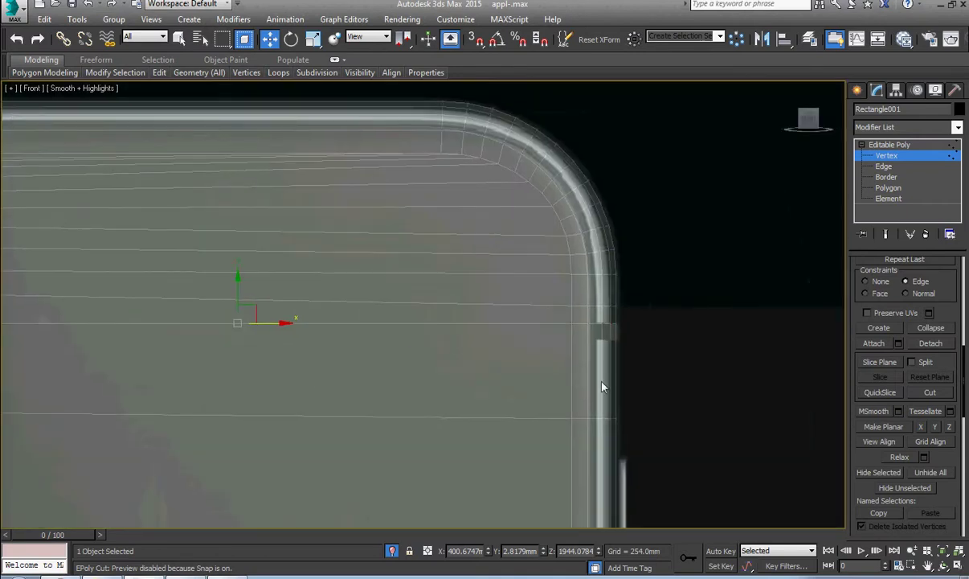
{"action": "scroll", "coordinate": [612, 330], "scroll_direction": "up", "scroll_amount": 8}
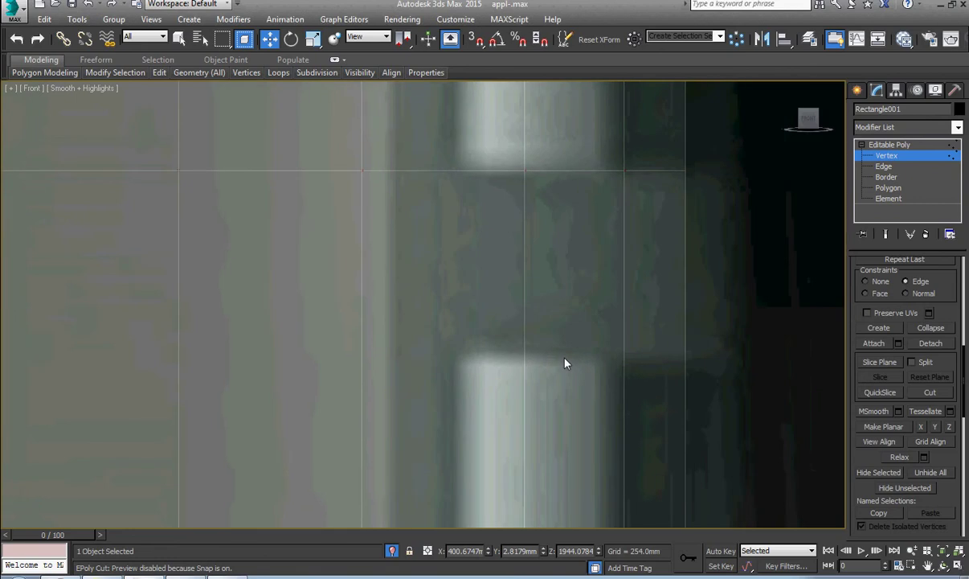
{"action": "key", "text": "alt+s"}
{"action": "left_click", "coordinate": [560, 357]}
{"action": "right_click", "coordinate": [559, 357]}
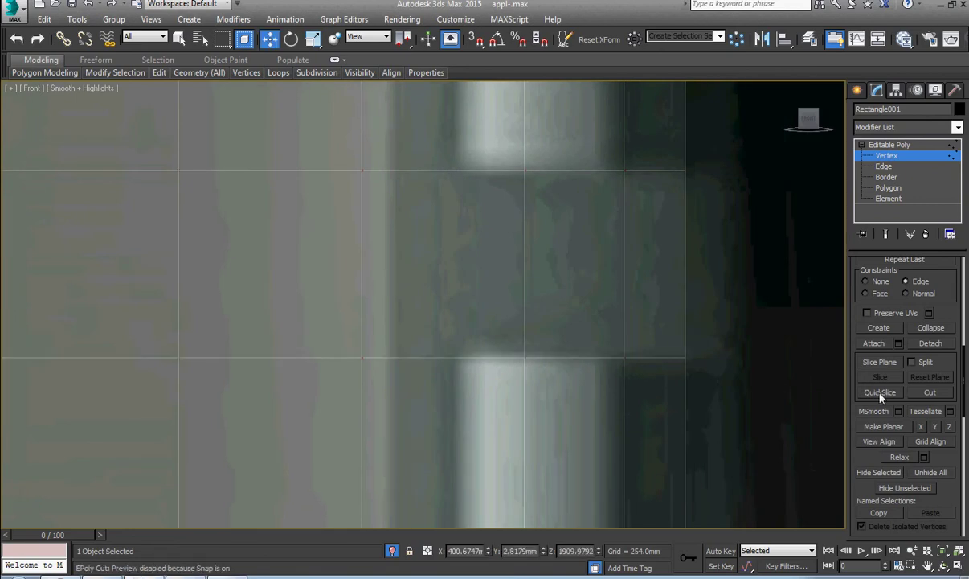
{"action": "left_click", "coordinate": [936, 427]}
Step: Nudge the right side band's lower loop down to about Z 1909.47 mm to match the reference photo
{"action": "scroll", "coordinate": [522, 397], "scroll_direction": "down", "scroll_amount": 4}
{"action": "scroll", "coordinate": [521, 402], "scroll_direction": "up", "scroll_amount": 5}
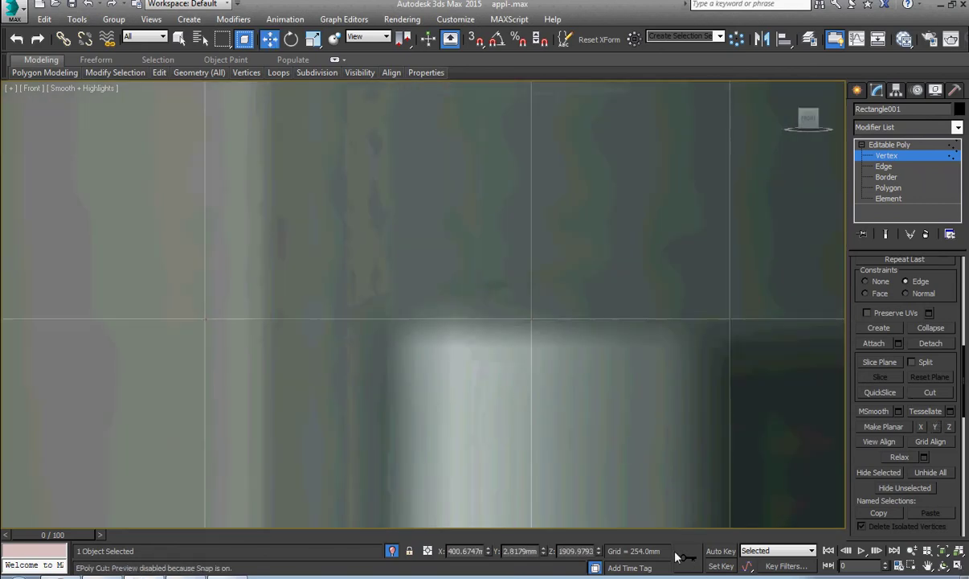
{"action": "scroll", "coordinate": [443, 397], "scroll_direction": "down", "scroll_amount": 5}
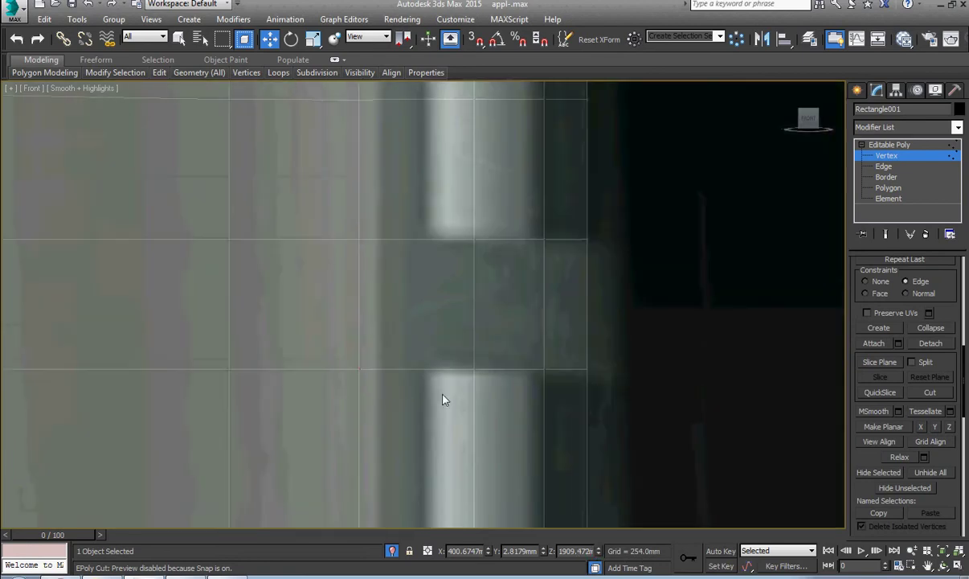
Step: Connect the inner ends of both right side band loops to the nearest outer ring vertices of the single right-hand lens
{"action": "scroll", "coordinate": [338, 395], "scroll_direction": "down", "scroll_amount": 5}
{"action": "scroll", "coordinate": [423, 396], "scroll_direction": "up", "scroll_amount": 5}
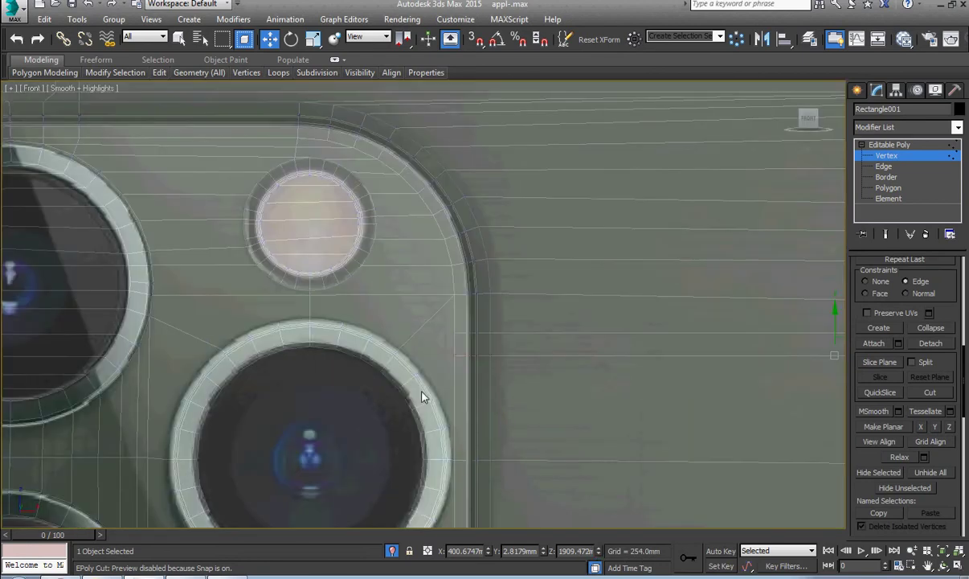
{"action": "middle_click_drag", "start_coordinate": [461, 379], "coordinate": [441, 392], "text": "alt"}
{"action": "scroll", "coordinate": [444, 347], "scroll_direction": "up", "scroll_amount": 6}
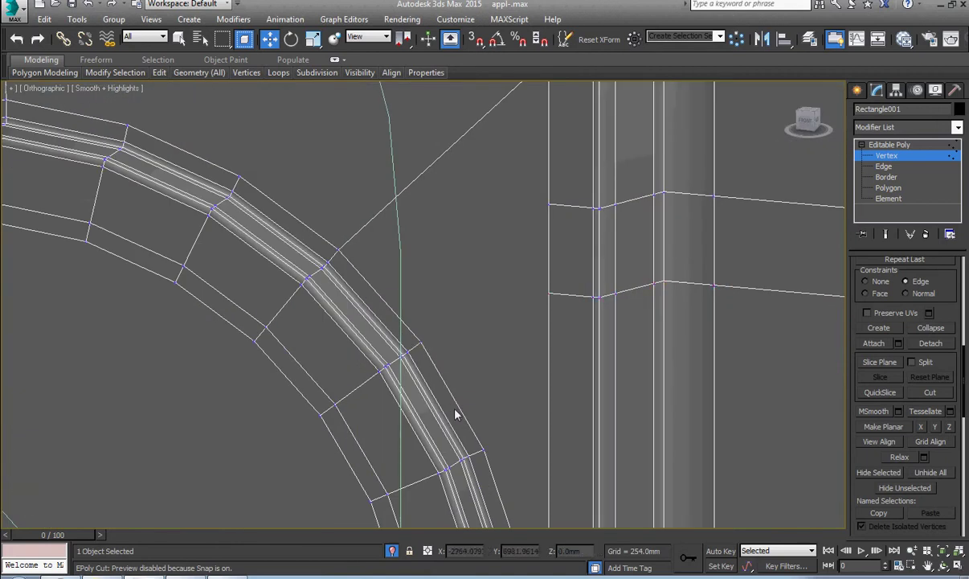
{"action": "left_click", "coordinate": [483, 450]}
{"action": "left_click", "coordinate": [548, 293], "text": "ctrl"}
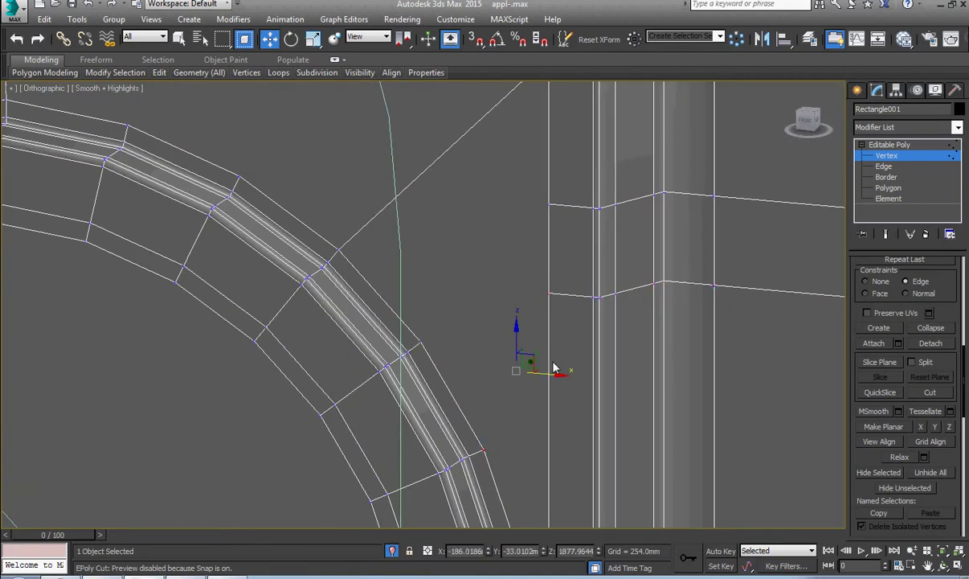
{"action": "key", "text": "ctrl+shift+e"}
{"action": "left_click", "coordinate": [420, 341]}
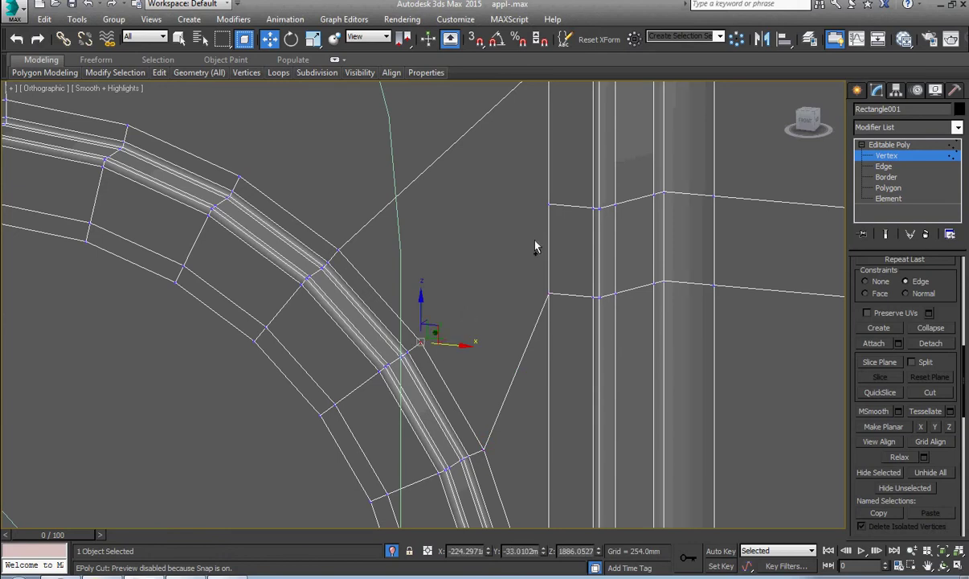
{"action": "left_click", "coordinate": [548, 204], "text": "ctrl"}
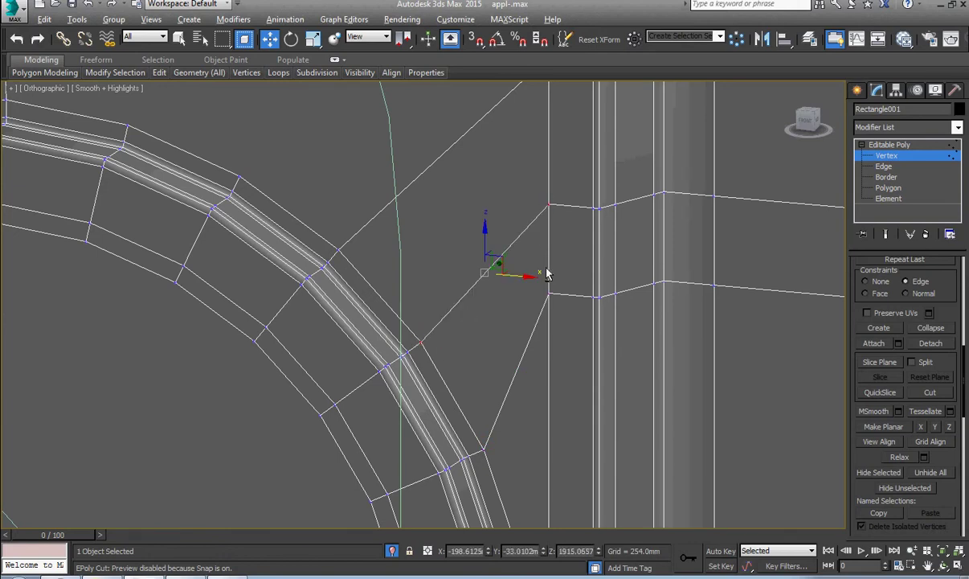
Step: Examine the edge connections around the three lens rings and the flash ring on the camera bump
{"action": "scroll", "coordinate": [546, 274], "scroll_direction": "down", "scroll_amount": 5}
{"action": "middle_click_drag", "start_coordinate": [499, 256], "coordinate": [553, 309]}
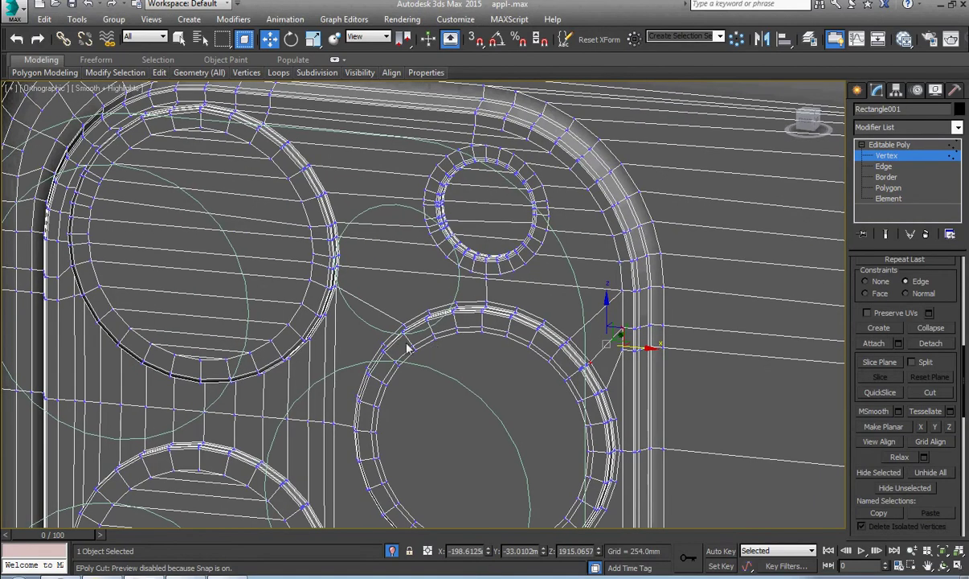
{"action": "middle_click_drag", "start_coordinate": [378, 334], "coordinate": [485, 377], "text": "alt"}
{"action": "scroll", "coordinate": [509, 298], "scroll_direction": "down", "scroll_amount": 3}
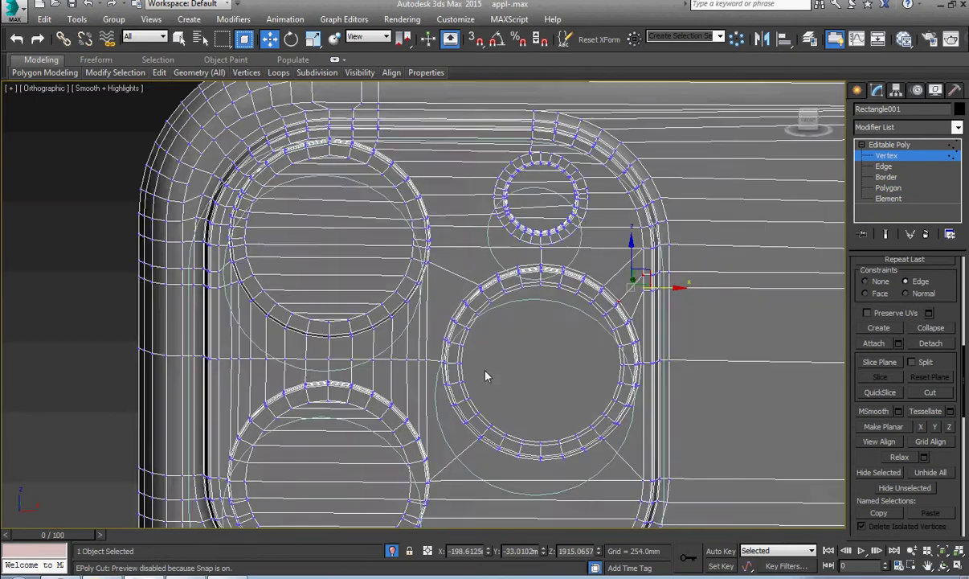
{"action": "scroll", "coordinate": [492, 385], "scroll_direction": "down", "scroll_amount": 1}
{"action": "scroll", "coordinate": [396, 372], "scroll_direction": "up", "scroll_amount": 6}
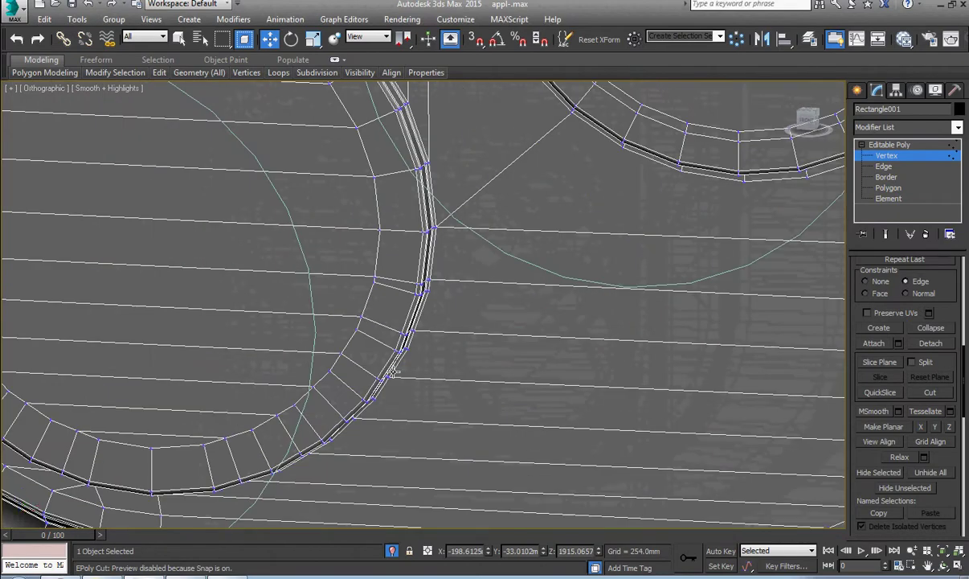
{"action": "scroll", "coordinate": [393, 371], "scroll_direction": "down", "scroll_amount": 4}
{"action": "middle_click_drag", "start_coordinate": [415, 391], "coordinate": [376, 331]}
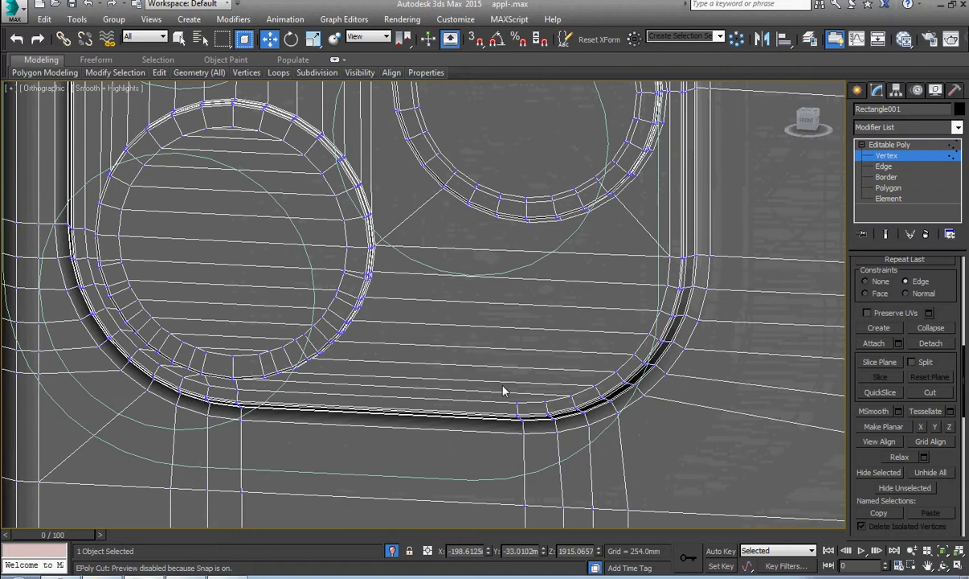
Step: Inspect the camera bump's lower rim and its outer vertex loop up close, and compare the mesh with the reference photo
{"action": "middle_click_drag", "start_coordinate": [504, 389], "coordinate": [504, 346], "text": "alt"}
{"action": "scroll", "coordinate": [657, 418], "scroll_direction": "up", "scroll_amount": 5}
{"action": "scroll", "coordinate": [586, 373], "scroll_direction": "up", "scroll_amount": 3}
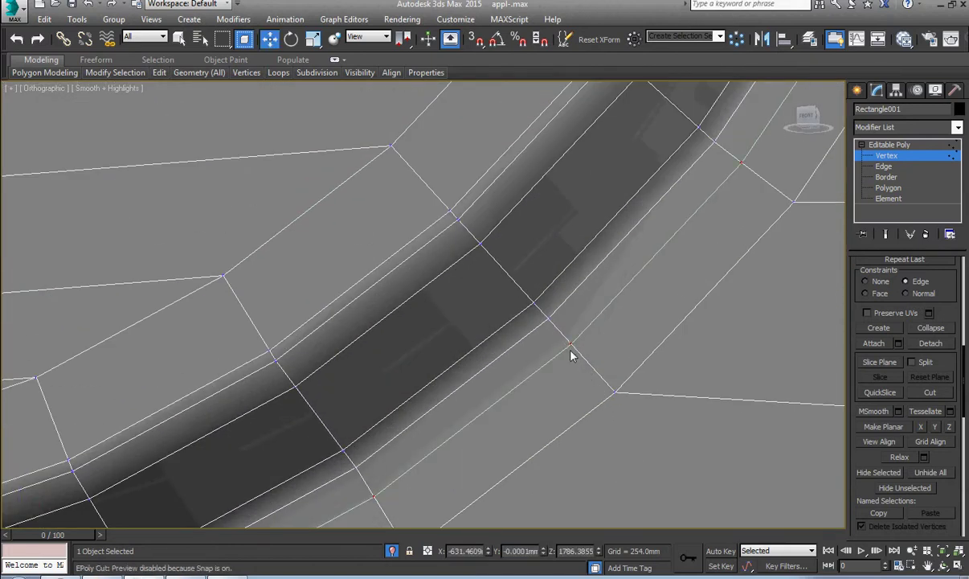
{"action": "scroll", "coordinate": [568, 342], "scroll_direction": "down", "scroll_amount": 2}
{"action": "right_click", "coordinate": [567, 333]}
{"action": "left_click", "coordinate": [574, 347]}
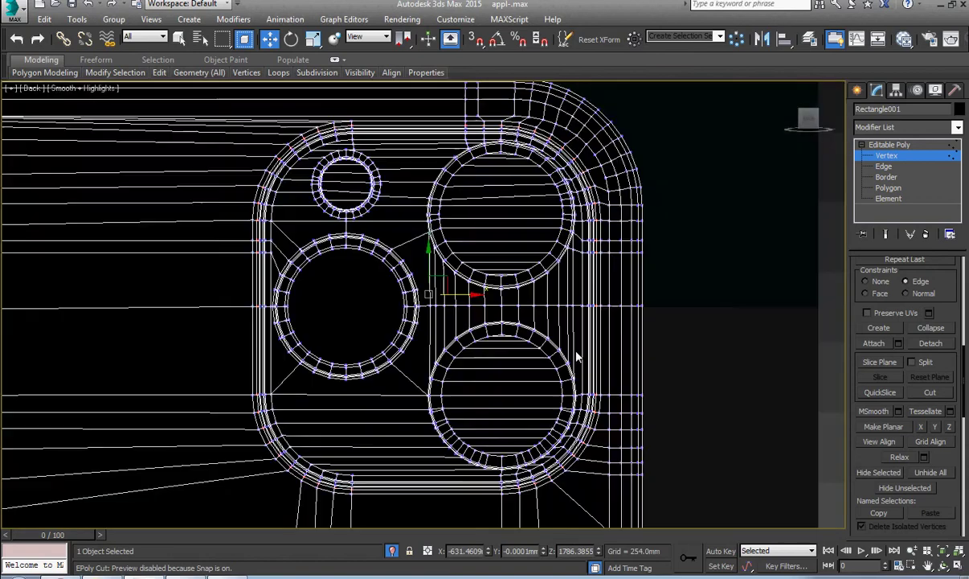
{"action": "scroll", "coordinate": [550, 326], "scroll_direction": "down", "scroll_amount": 3}
{"action": "key", "text": "f"}
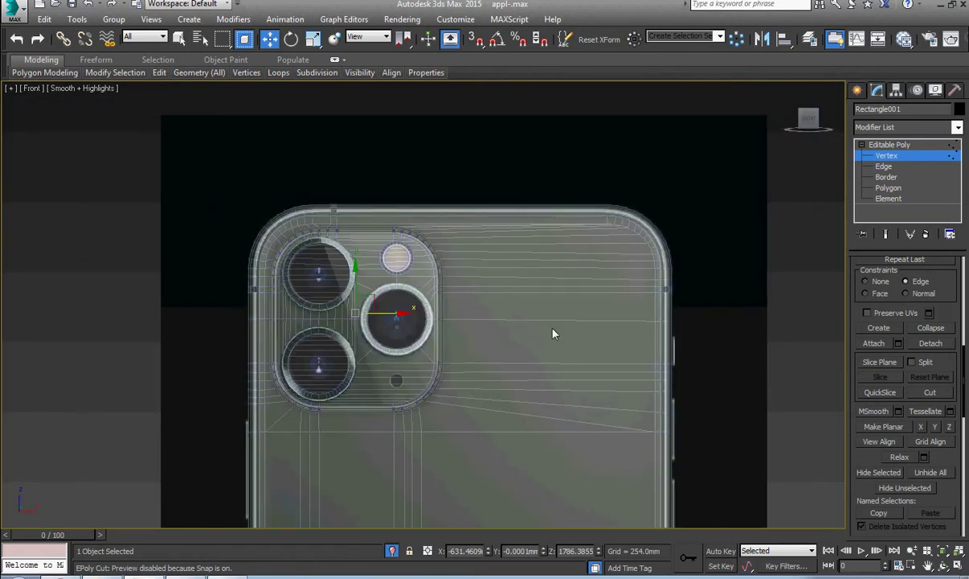
Step: Select only the inner face of the right-hand lens, with selection by angle turned off
{"action": "left_click", "coordinate": [897, 155]}
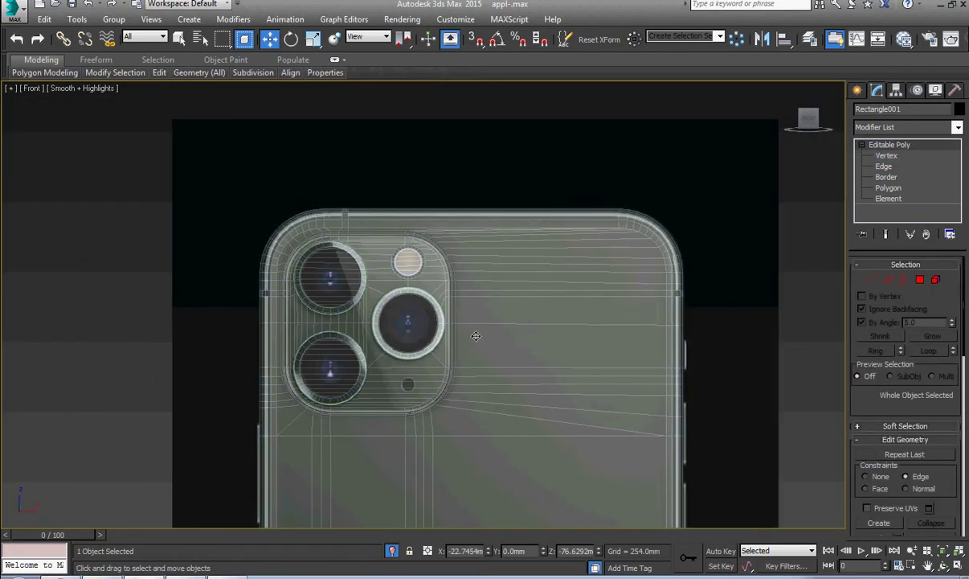
{"action": "scroll", "coordinate": [402, 346], "scroll_direction": "up", "scroll_amount": 6}
{"action": "scroll", "coordinate": [402, 345], "scroll_direction": "down", "scroll_amount": 4}
{"action": "middle_click_drag", "start_coordinate": [402, 346], "coordinate": [459, 411], "text": "alt"}
{"action": "scroll", "coordinate": [404, 340], "scroll_direction": "up", "scroll_amount": 6}
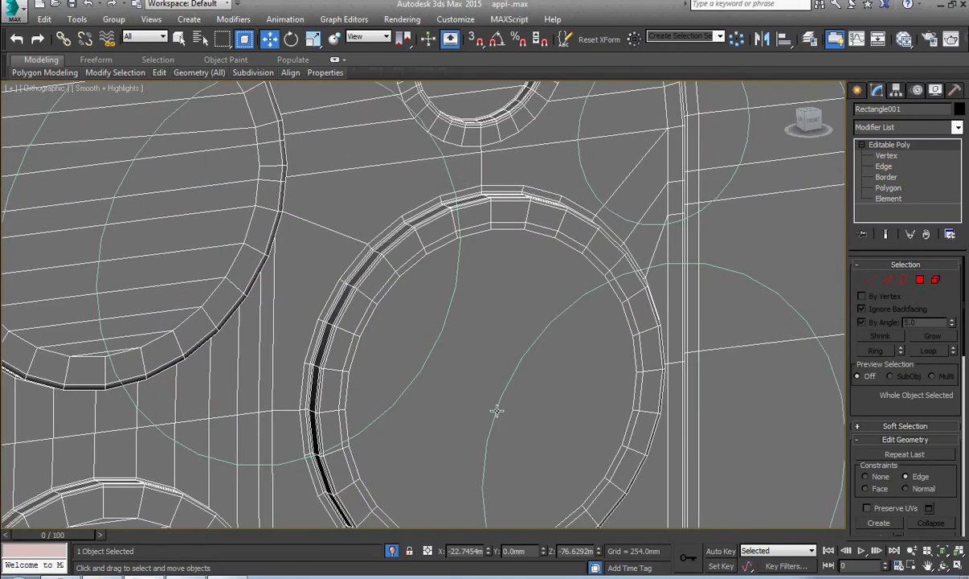
{"action": "key", "text": "4"}
{"action": "left_click", "coordinate": [497, 411]}
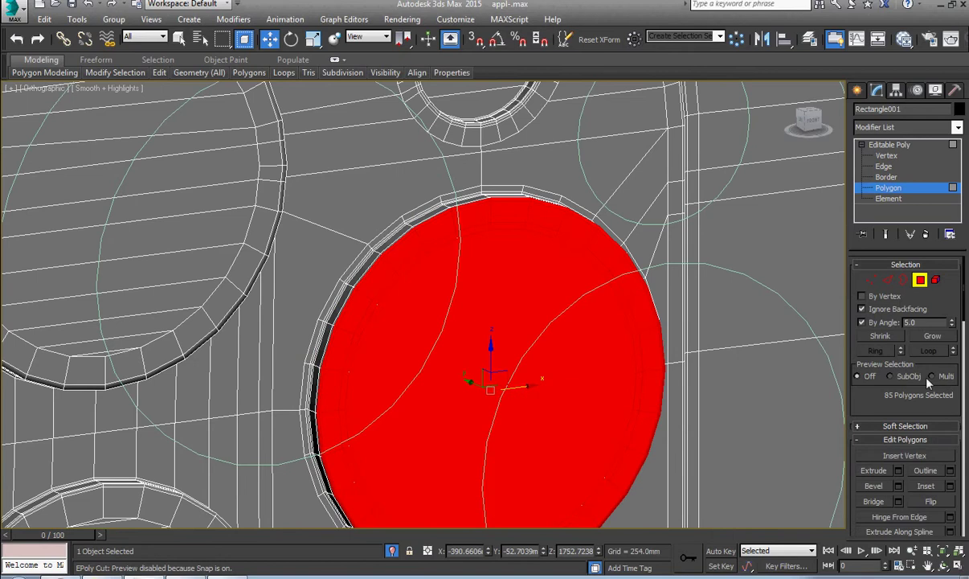
{"action": "left_click", "coordinate": [506, 343]}
{"action": "scroll", "coordinate": [506, 343], "scroll_direction": "down", "scroll_amount": 2}
{"action": "middle_click_drag", "start_coordinate": [508, 349], "coordinate": [565, 327]}
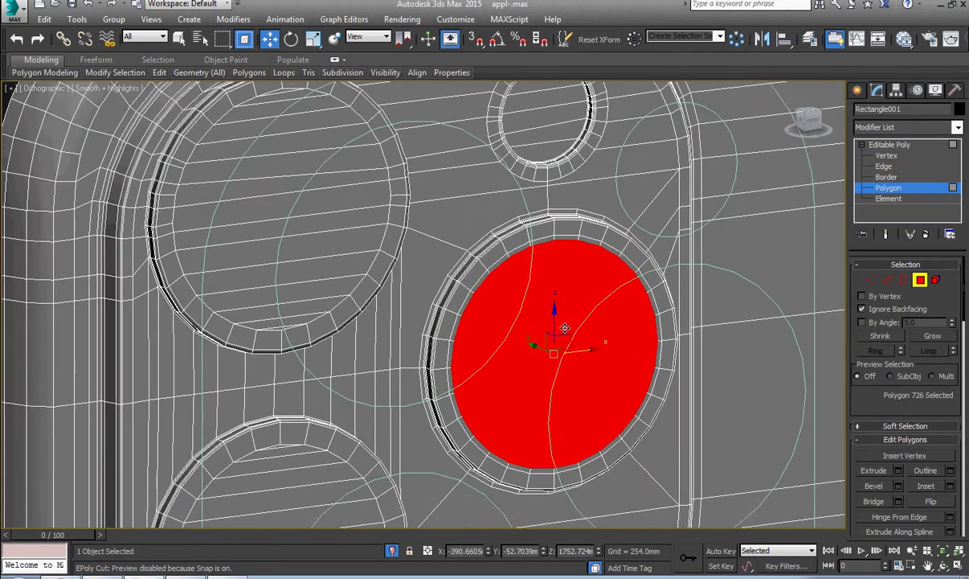
Step: Add all the polygon strips inside the upper-left lens ring to the face selection
{"action": "middle_click_drag", "start_coordinate": [377, 288], "coordinate": [417, 361]}
{"action": "scroll", "coordinate": [356, 325], "scroll_direction": "up", "scroll_amount": 4}
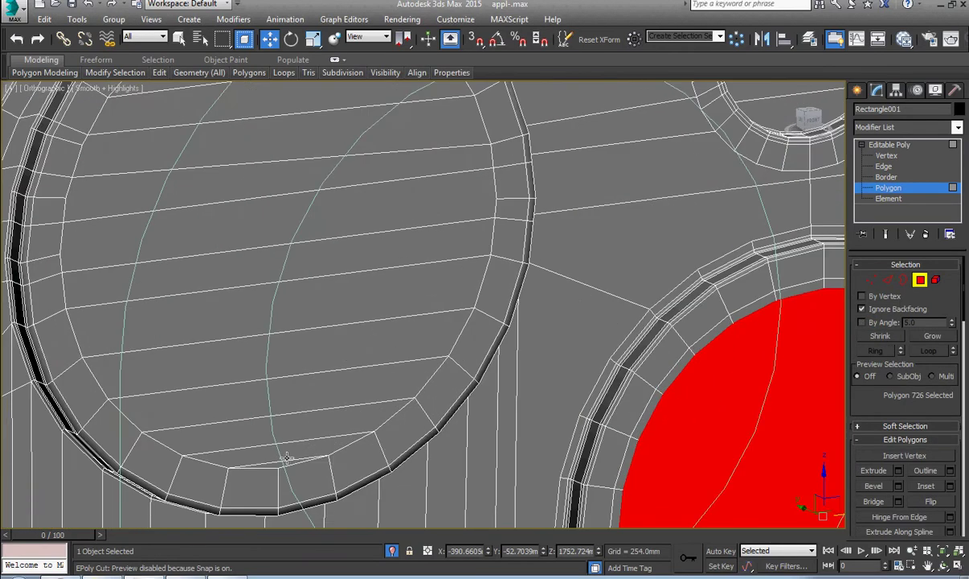
{"action": "left_click_drag", "start_coordinate": [281, 463], "coordinate": [302, 267]}
{"action": "left_click", "coordinate": [301, 267], "text": "ctrl"}
{"action": "middle_click_drag", "start_coordinate": [304, 266], "coordinate": [346, 411]}
{"action": "left_click", "coordinate": [321, 379], "text": "ctrl"}
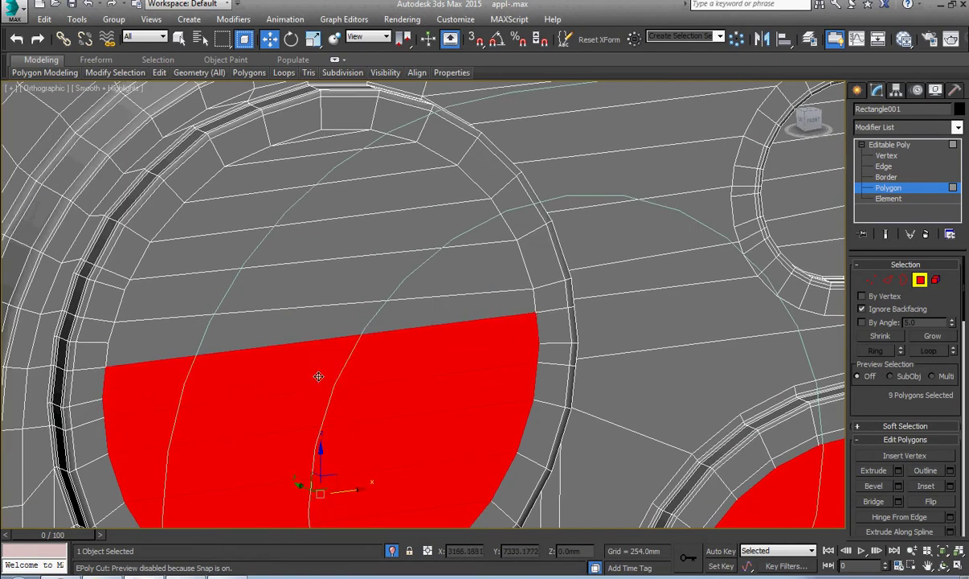
{"action": "left_click", "coordinate": [286, 333], "text": "ctrl"}
{"action": "mouse_move", "coordinate": [286, 291]}
{"action": "left_mouse_down"}
{"action": "mouse_move", "coordinate": [287, 177]}
{"action": "mouse_move", "coordinate": [294, 147]}
{"action": "mouse_move", "coordinate": [313, 150]}
{"action": "left_mouse_up"}
{"action": "left_click", "coordinate": [319, 134], "text": "ctrl"}
Step: Add all the polygon strips inside the lower-left lens ring to the face selection
{"action": "scroll", "coordinate": [319, 137], "scroll_direction": "down", "scroll_amount": 5}
{"action": "middle_click_drag", "start_coordinate": [341, 255], "coordinate": [344, 188]}
{"action": "scroll", "coordinate": [330, 432], "scroll_direction": "up", "scroll_amount": 3}
{"action": "middle_click_drag", "start_coordinate": [323, 480], "coordinate": [335, 398]}
{"action": "scroll", "coordinate": [335, 397], "scroll_direction": "up", "scroll_amount": 2}
{"action": "left_click_drag", "start_coordinate": [326, 442], "coordinate": [320, 417]}
{"action": "mouse_move", "coordinate": [221, 416]}
{"action": "left_mouse_down"}
{"action": "mouse_move", "coordinate": [178, 326]}
{"action": "mouse_move", "coordinate": [160, 226]}
{"action": "left_mouse_up"}
{"action": "left_click", "coordinate": [161, 227], "text": "ctrl"}
{"action": "middle_click_drag", "start_coordinate": [233, 199], "coordinate": [224, 381]}
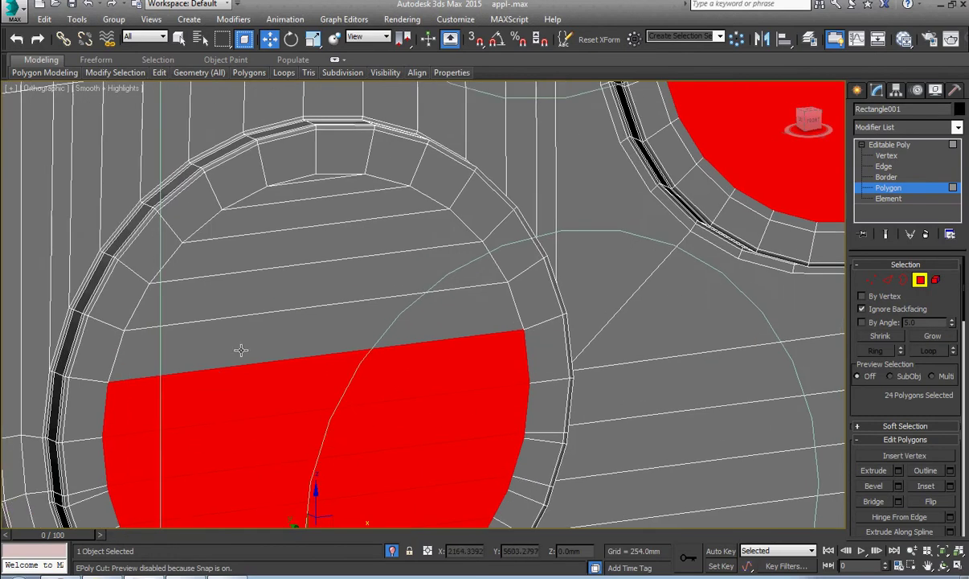
{"action": "left_click", "coordinate": [300, 193], "text": "ctrl"}
{"action": "left_click_drag", "start_coordinate": [314, 177], "coordinate": [301, 326]}
Step: Check the selected faces of all three lenses against the reference image and set up an extrusion of -13.6904 mm for them
{"action": "key", "text": "f"}
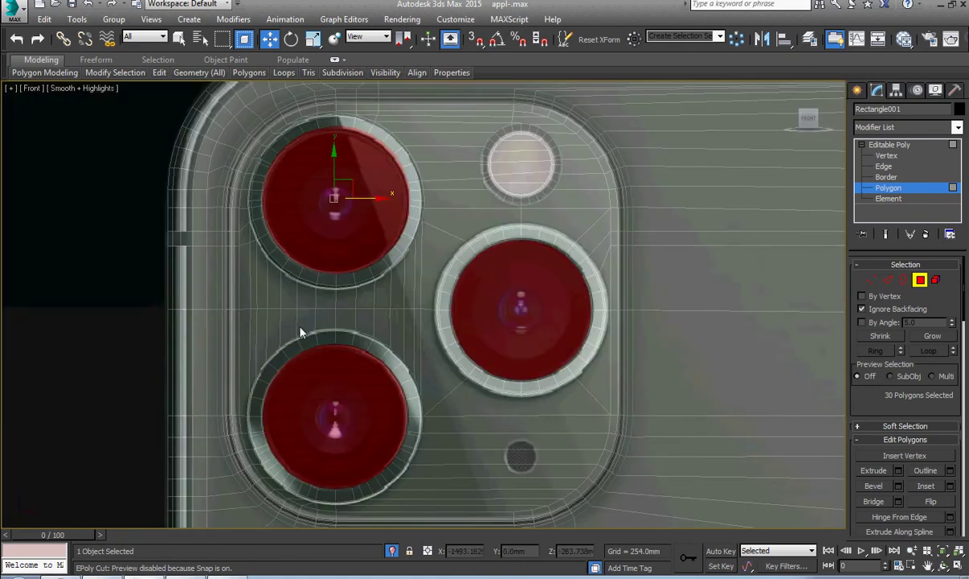
{"action": "middle_click_drag", "start_coordinate": [321, 359], "coordinate": [381, 378], "text": "alt"}
{"action": "scroll", "coordinate": [381, 379], "scroll_direction": "up", "scroll_amount": 6}
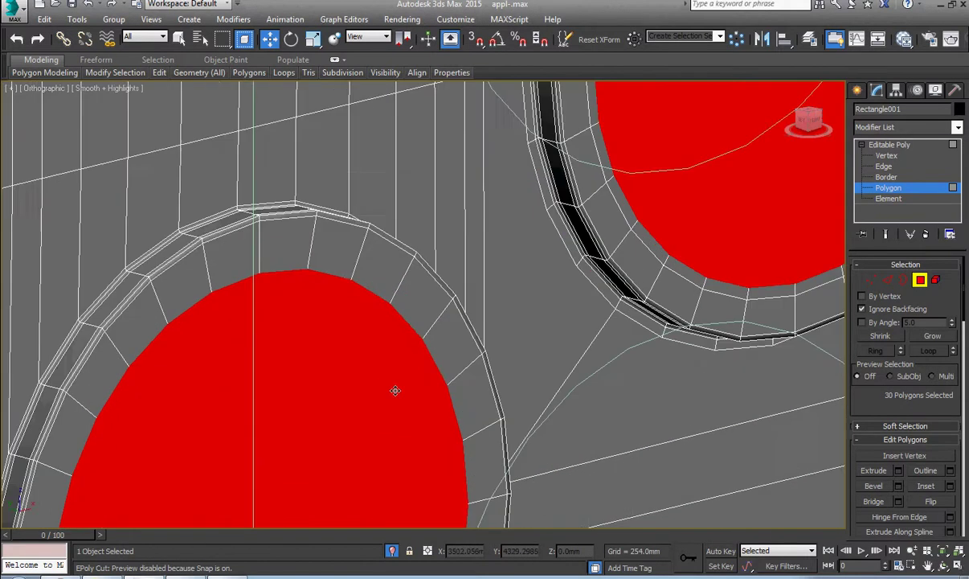
{"action": "right_click", "coordinate": [453, 344]}
{"action": "left_click", "coordinate": [317, 386]}
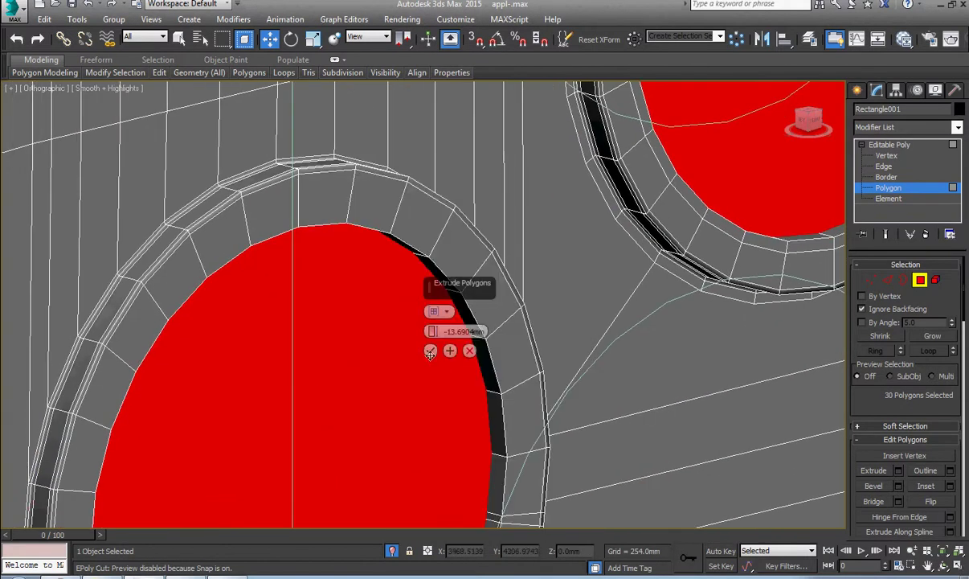
Step: Switch to the Windows photo viewer and examine the camera lenses up close in the other phone reference photos
{"action": "left_click", "coordinate": [196, 576]}
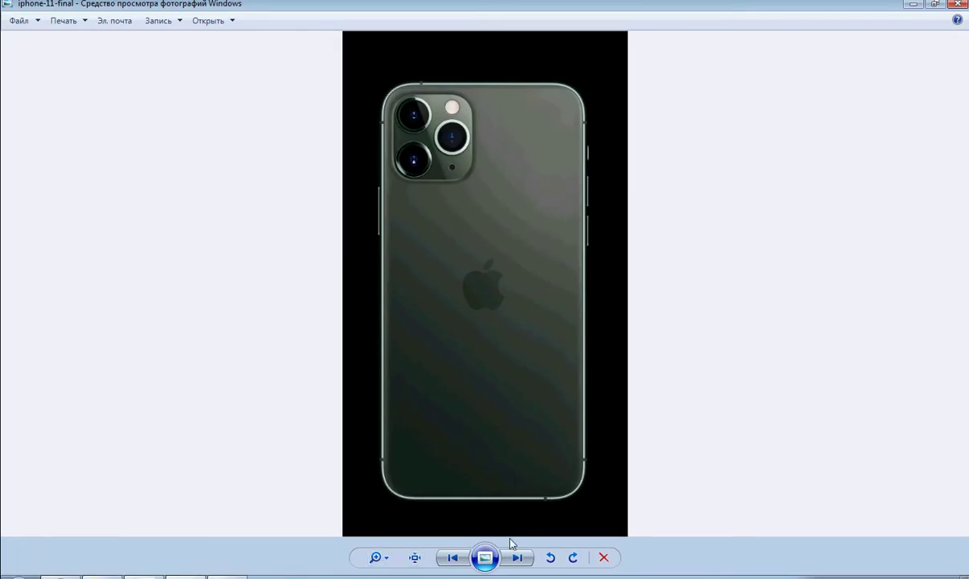
{"action": "left_click", "coordinate": [515, 559]}
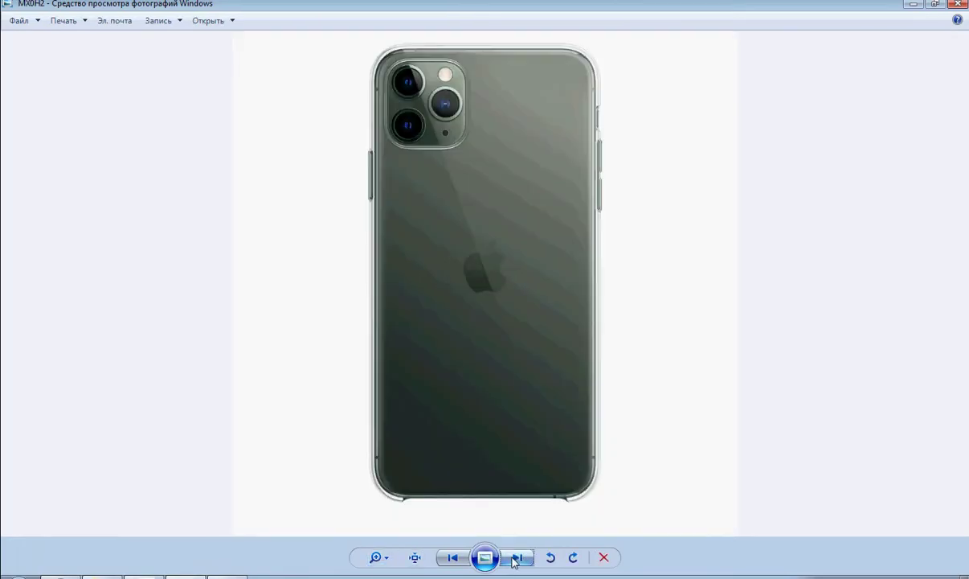
{"action": "left_click", "coordinate": [516, 558]}
{"action": "scroll", "coordinate": [487, 159], "scroll_direction": "up", "scroll_amount": 3}
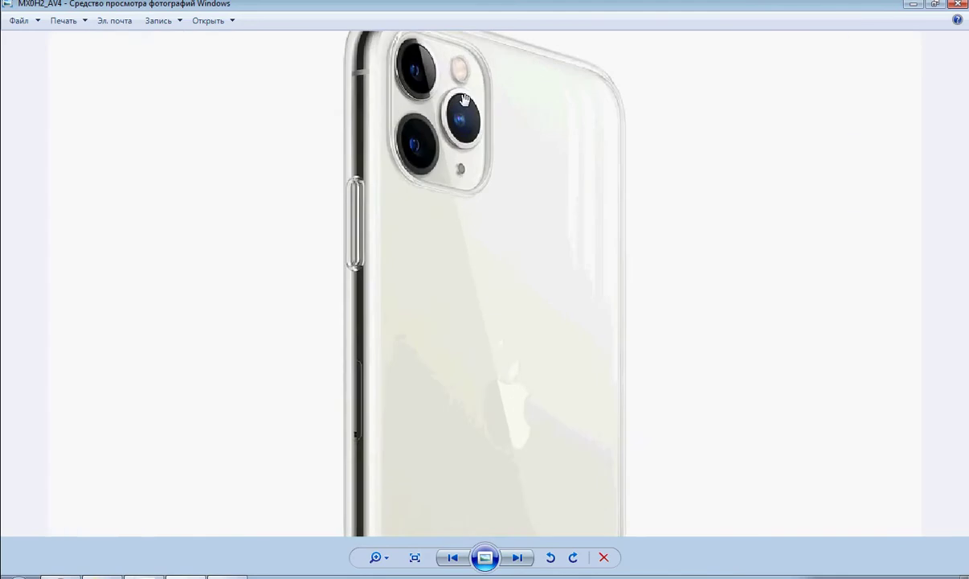
{"action": "scroll", "coordinate": [462, 98], "scroll_direction": "up", "scroll_amount": 2}
{"action": "left_click_drag", "start_coordinate": [460, 97], "coordinate": [498, 276]}
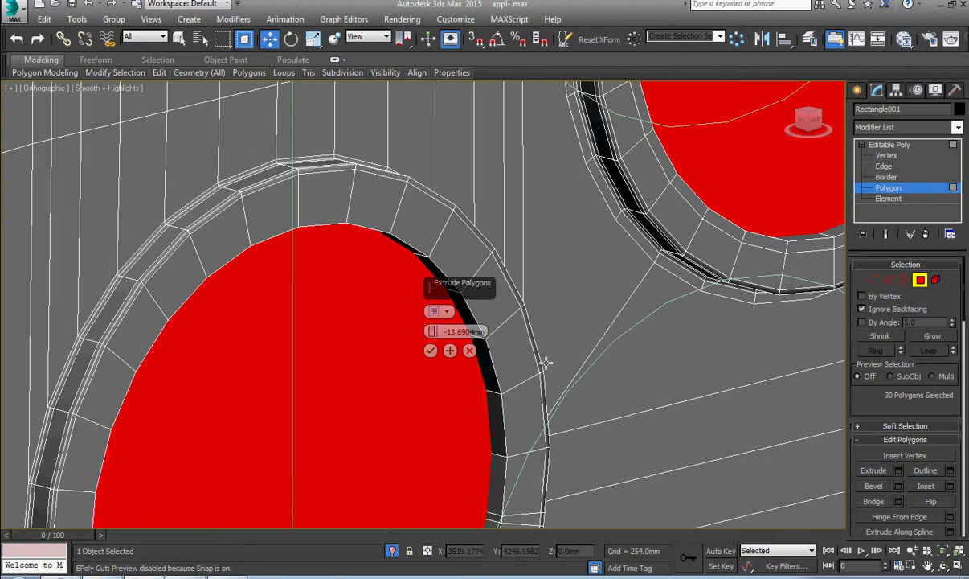
Step: Back in 3ds Max, review the recessed lenses from another angle and apply the extrusion
{"action": "scroll", "coordinate": [545, 364], "scroll_direction": "down", "scroll_amount": 8}
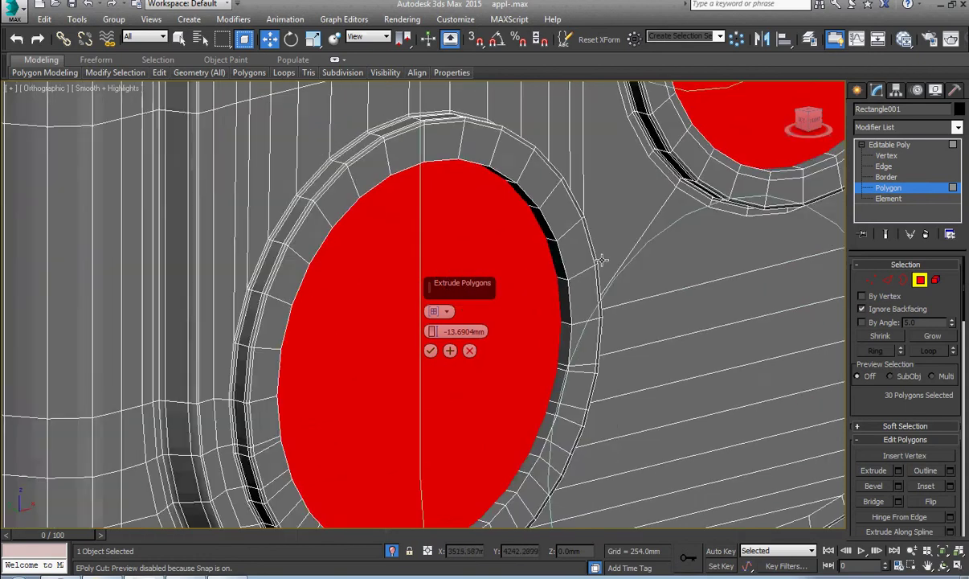
{"action": "scroll", "coordinate": [486, 433], "scroll_direction": "up", "scroll_amount": 5}
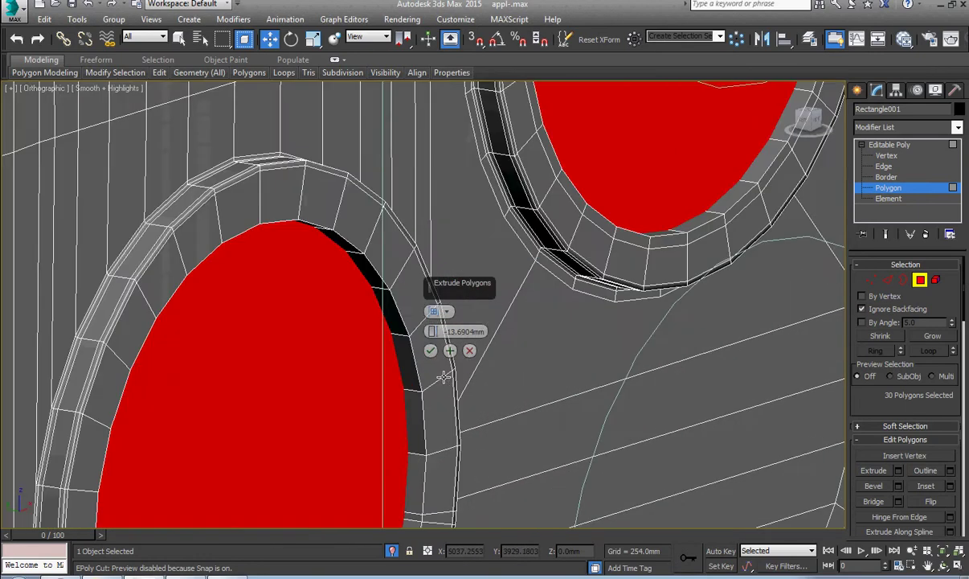
{"action": "left_click", "coordinate": [431, 352]}
Step: Insert an edge loop on the lower-left lens ring's front face, just outside the rim of the recess
{"action": "scroll", "coordinate": [426, 345], "scroll_direction": "up", "scroll_amount": 5}
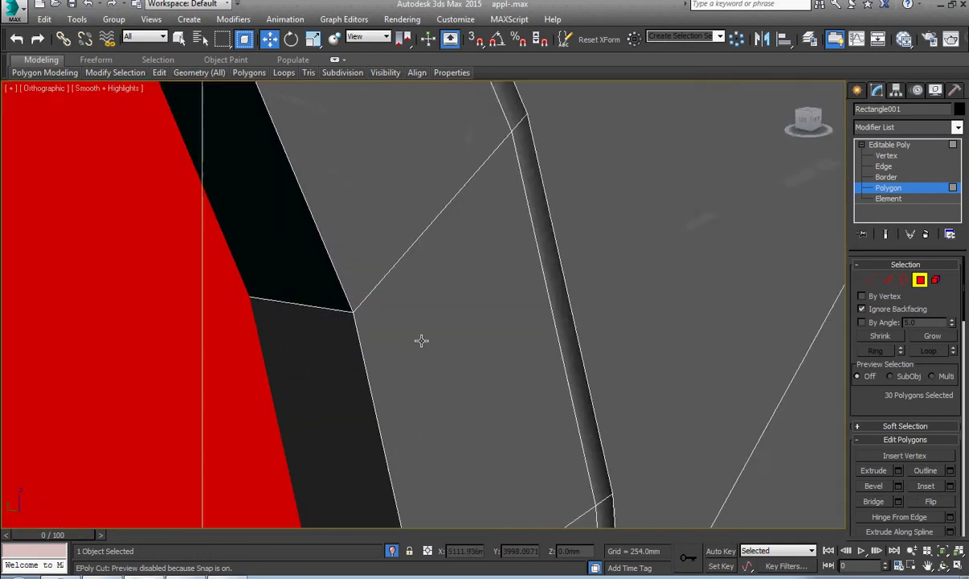
{"action": "middle_click_drag", "start_coordinate": [422, 340], "coordinate": [373, 350]}
{"action": "key", "text": "alt+s"}
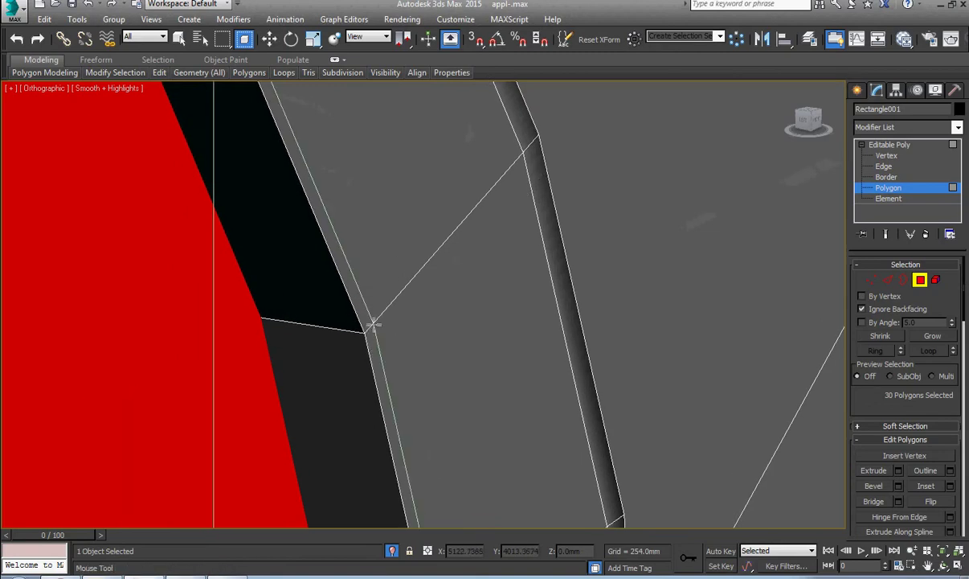
{"action": "left_click", "coordinate": [375, 323]}
{"action": "right_click", "coordinate": [376, 322]}
{"action": "scroll", "coordinate": [376, 323], "scroll_direction": "down", "scroll_amount": 7}
Step: Insert supporting edge loops on the upper-left lens: one just outside the recess rim and one near each end of the recess wall
{"action": "middle_click_drag", "start_coordinate": [438, 192], "coordinate": [401, 279]}
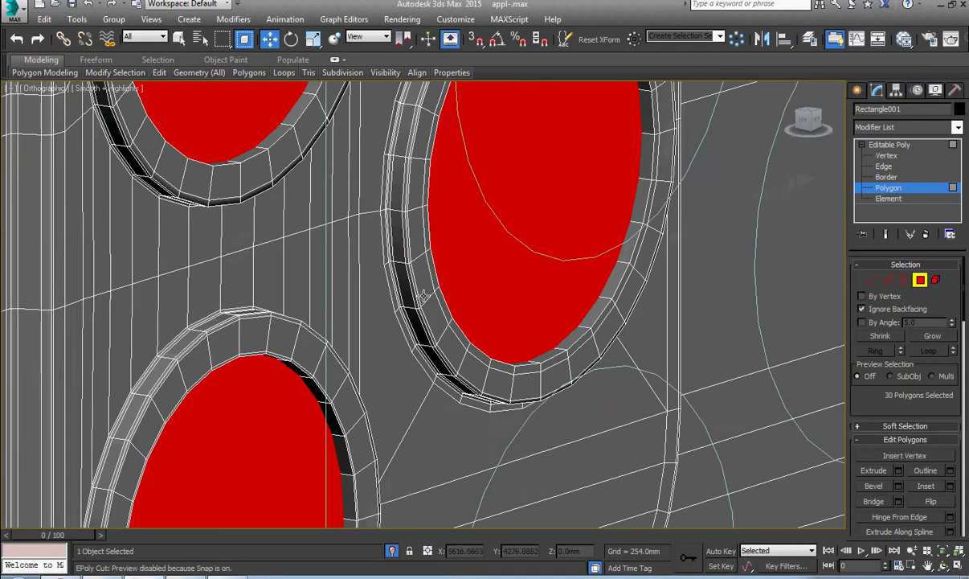
{"action": "middle_click_drag", "start_coordinate": [395, 240], "coordinate": [447, 382]}
{"action": "scroll", "coordinate": [446, 383], "scroll_direction": "up", "scroll_amount": 6}
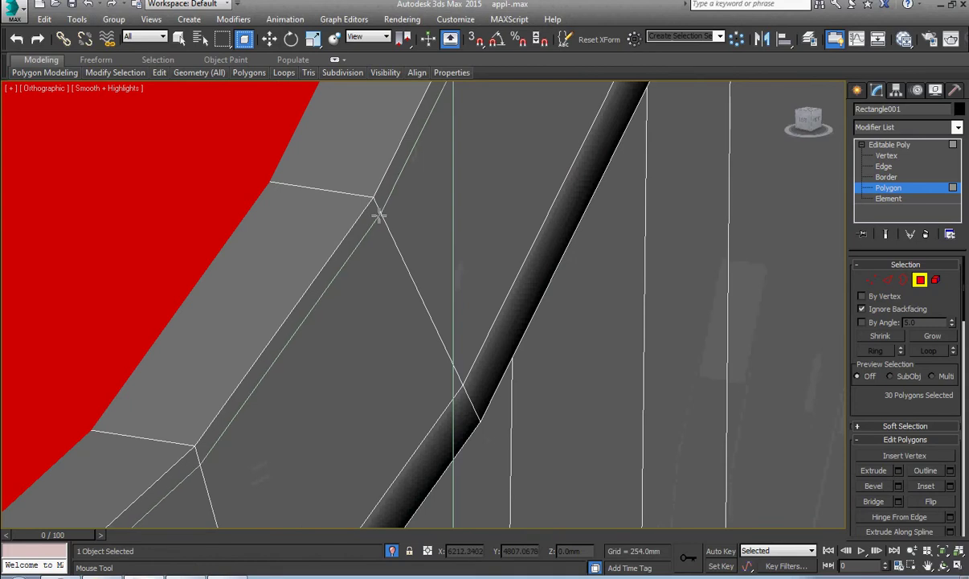
{"action": "key", "text": "alt+s"}
{"action": "left_click", "coordinate": [355, 199]}
{"action": "right_click", "coordinate": [354, 199]}
{"action": "key", "text": "alt+s"}
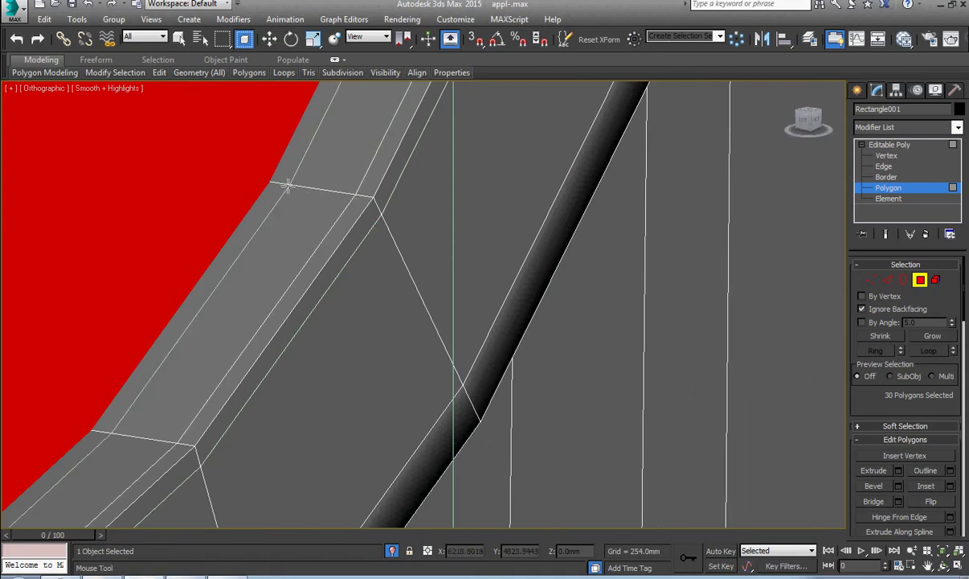
{"action": "left_click", "coordinate": [282, 185]}
{"action": "right_click", "coordinate": [282, 185]}
Step: Insert supporting edge loops on the right-hand lens near both ends of the recess wall and on the ring face outside its rim
{"action": "scroll", "coordinate": [363, 227], "scroll_direction": "down", "scroll_amount": 6}
{"action": "middle_click_drag", "start_coordinate": [497, 297], "coordinate": [228, 398]}
{"action": "middle_click_drag", "start_coordinate": [606, 238], "coordinate": [379, 320]}
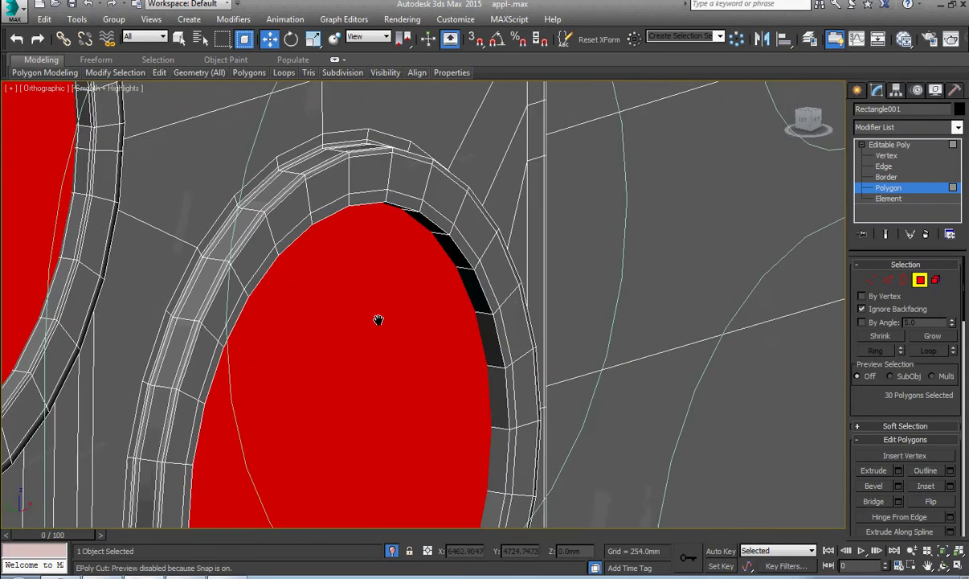
{"action": "scroll", "coordinate": [471, 319], "scroll_direction": "up", "scroll_amount": 3}
{"action": "scroll", "coordinate": [470, 319], "scroll_direction": "up", "scroll_amount": 4}
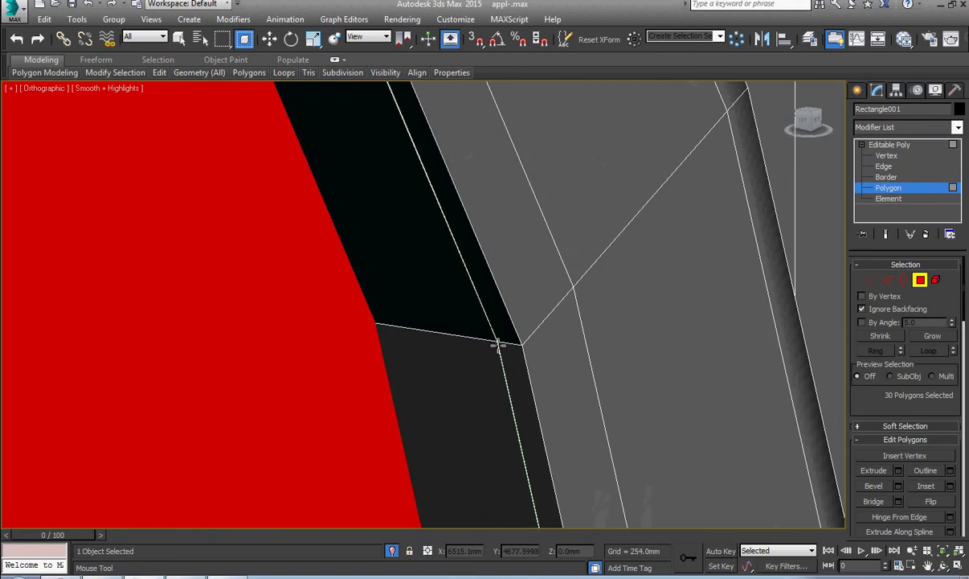
{"action": "key", "text": "alt+s"}
{"action": "left_click", "coordinate": [397, 328]}
{"action": "right_click", "coordinate": [397, 329]}
{"action": "key", "text": "alt+s"}
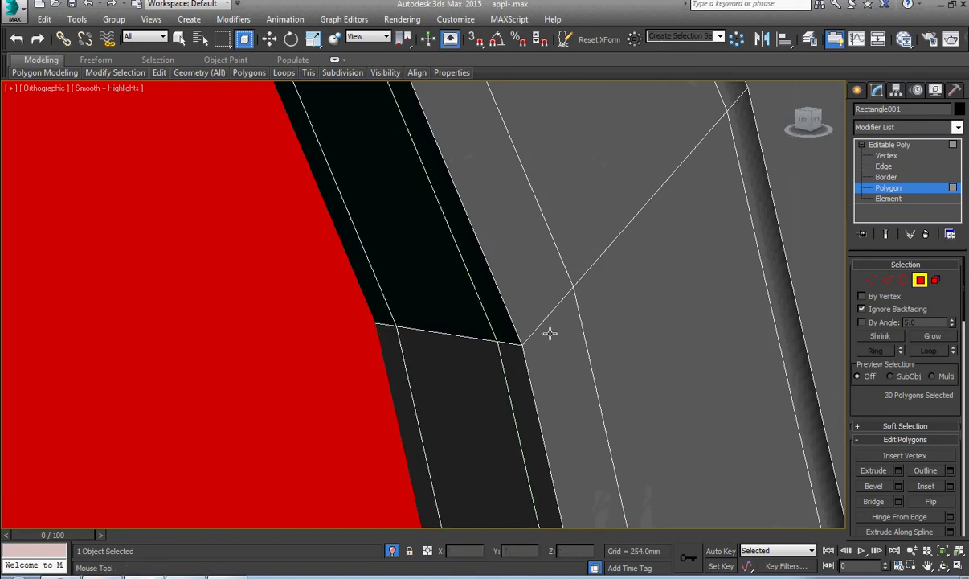
Step: Remove the stray edge loop lying too far out from the recess rim on the right-hand lens ring
{"action": "key", "text": "w"}
{"action": "left_click", "coordinate": [586, 339]}
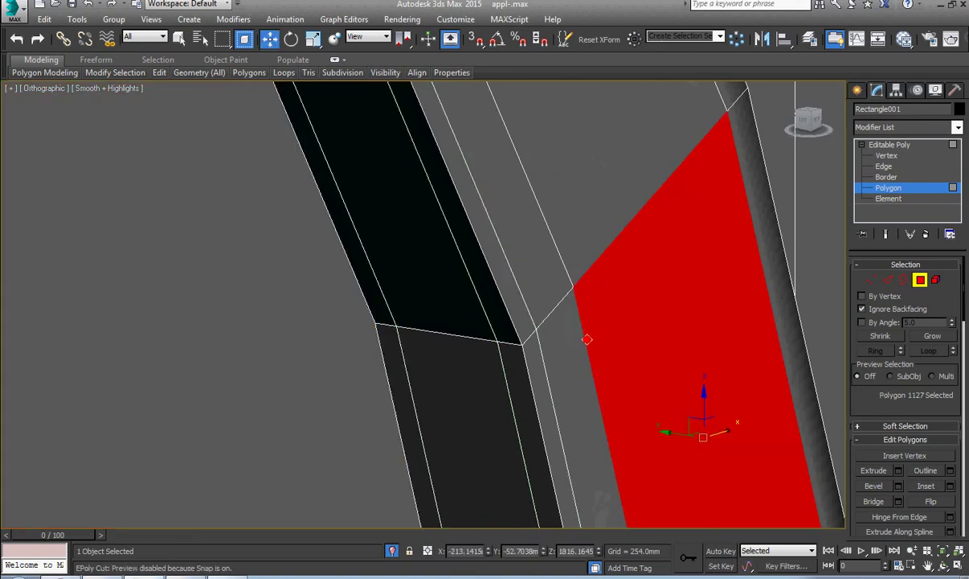
{"action": "key", "text": "2"}
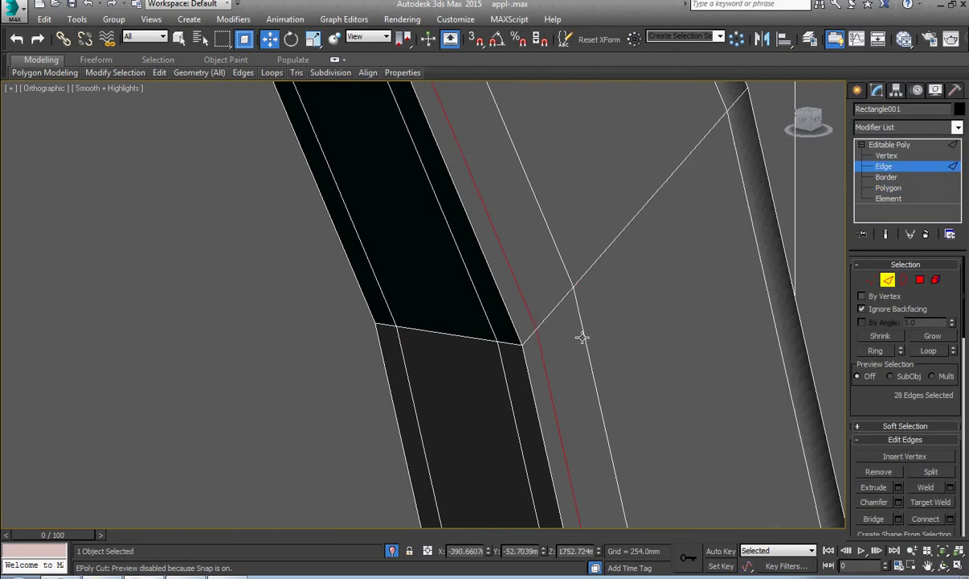
{"action": "double_click", "coordinate": [583, 338]}
{"action": "scroll", "coordinate": [582, 338], "scroll_direction": "down", "scroll_amount": 5}
{"action": "key", "text": "ctrl+r"}
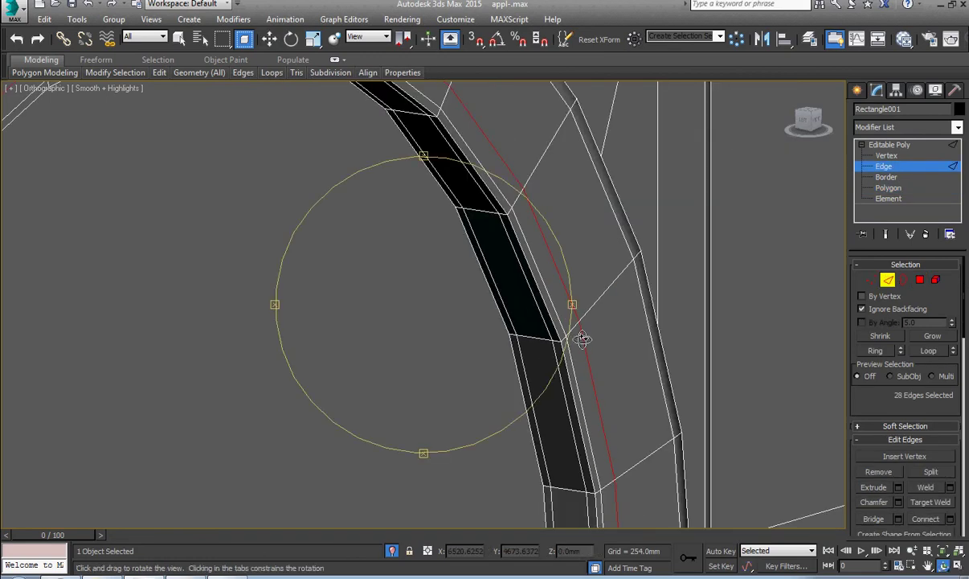
{"action": "key", "text": "w"}
Step: Insert two edge loops on the lower-left lens's recess wall, one near the rim and one near the lens face
{"action": "scroll", "coordinate": [580, 346], "scroll_direction": "down", "scroll_amount": 5}
{"action": "middle_click_drag", "start_coordinate": [583, 389], "coordinate": [545, 271]}
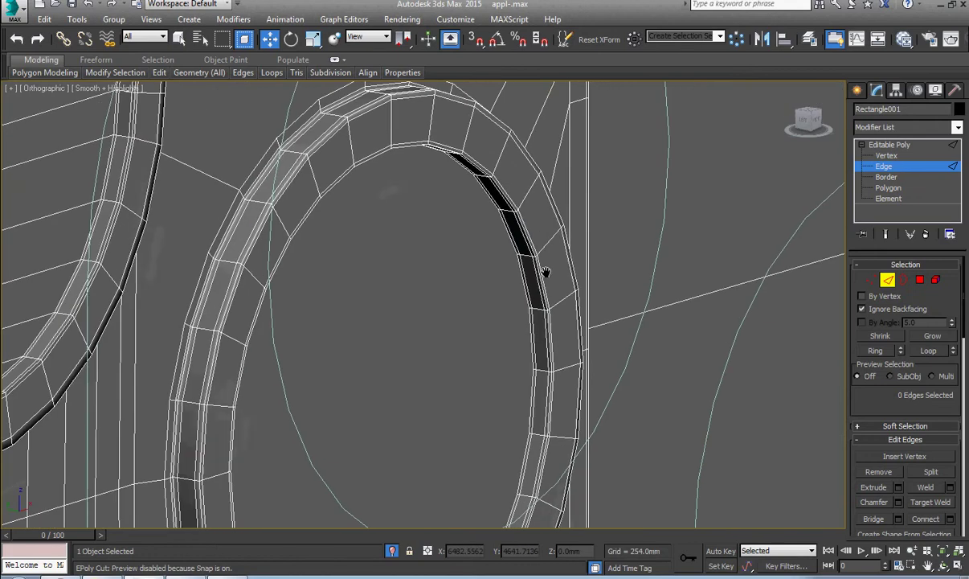
{"action": "scroll", "coordinate": [538, 314], "scroll_direction": "down", "scroll_amount": 4}
{"action": "middle_click_drag", "start_coordinate": [516, 398], "coordinate": [589, 206]}
{"action": "scroll", "coordinate": [507, 354], "scroll_direction": "up", "scroll_amount": 10}
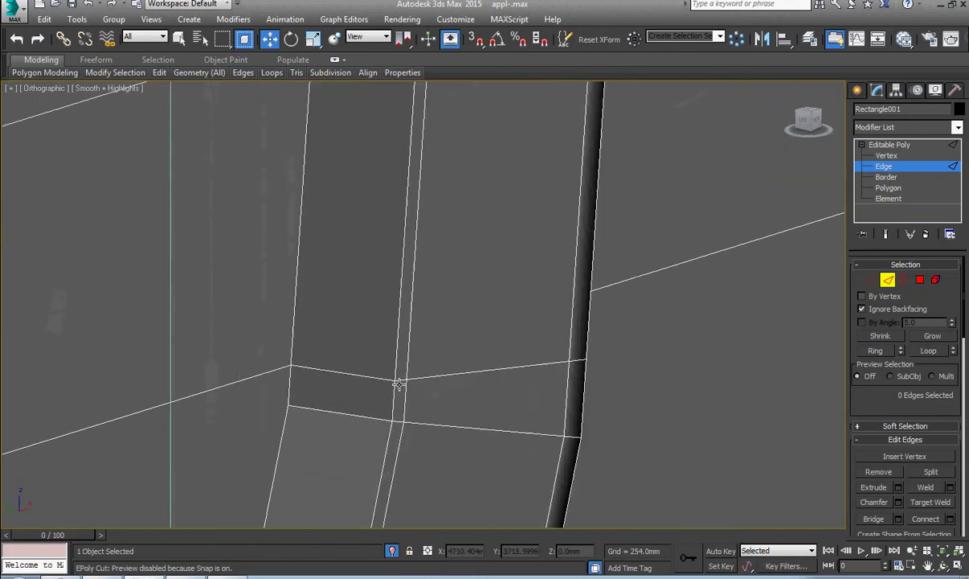
{"action": "middle_click_drag", "start_coordinate": [404, 389], "coordinate": [469, 340]}
{"action": "scroll", "coordinate": [438, 329], "scroll_direction": "up", "scroll_amount": 3}
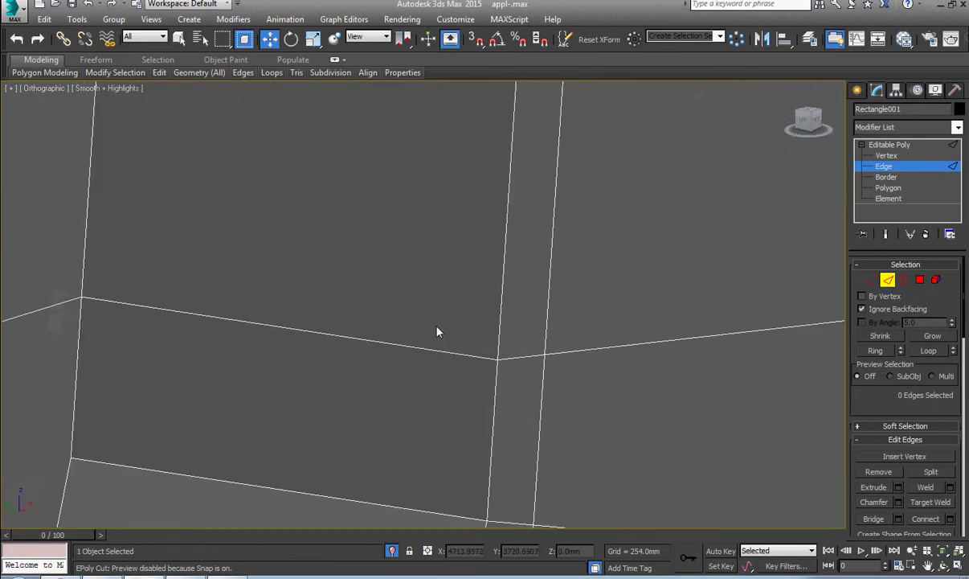
{"action": "left_click", "coordinate": [439, 361]}
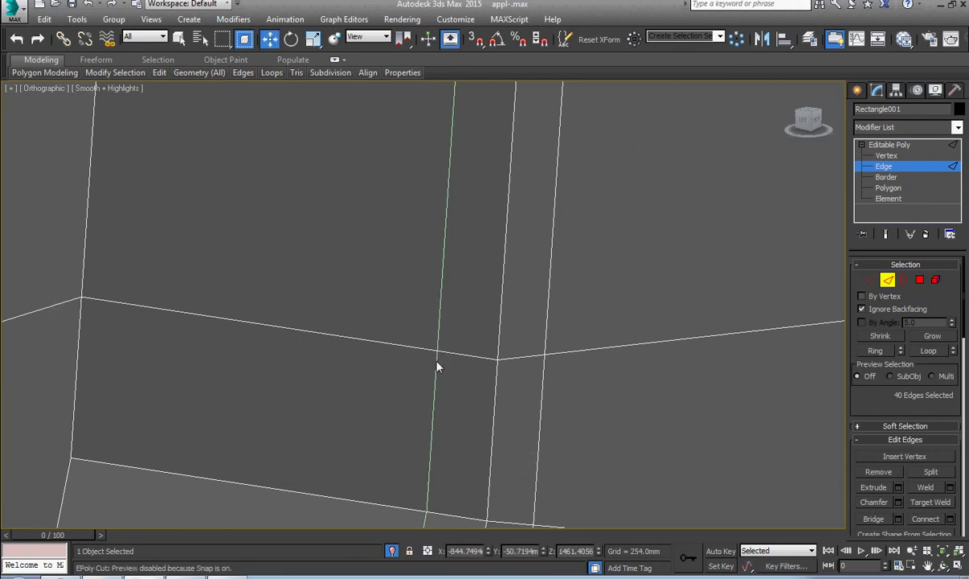
{"action": "key", "text": "w"}
{"action": "scroll", "coordinate": [147, 314], "scroll_direction": "down", "scroll_amount": 10}
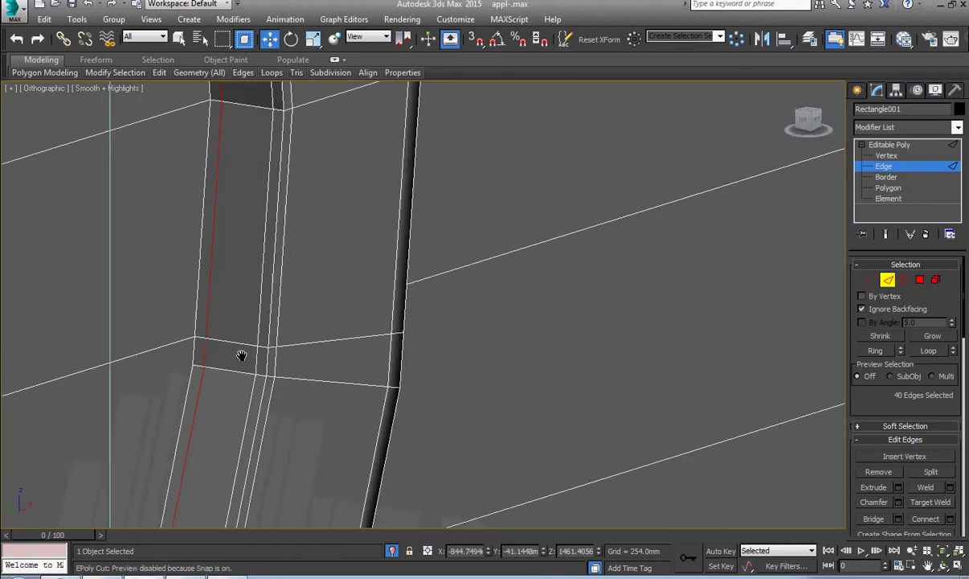
Step: Select the recessed faces of all three lenses using By Angle at 5.0, and display the body see-through in the front view
{"action": "middle_click_drag", "start_coordinate": [328, 328], "coordinate": [338, 298]}
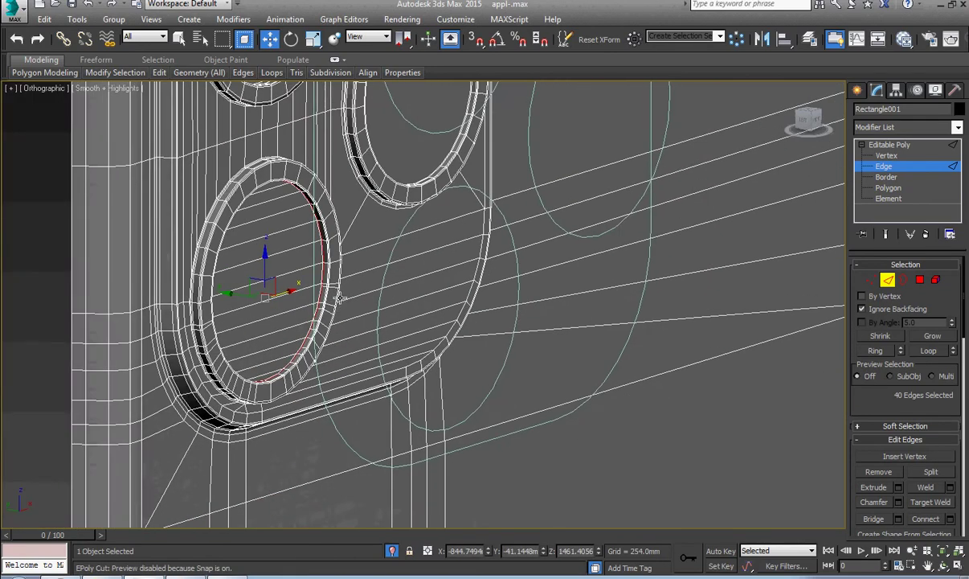
{"action": "key", "text": "4"}
{"action": "middle_click_drag", "start_coordinate": [408, 128], "coordinate": [425, 254]}
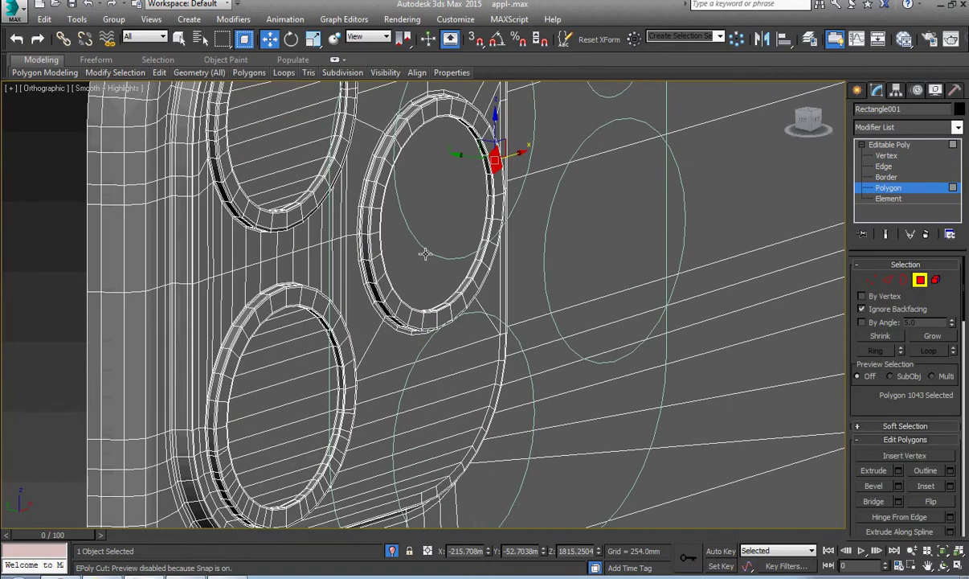
{"action": "left_click", "coordinate": [426, 254]}
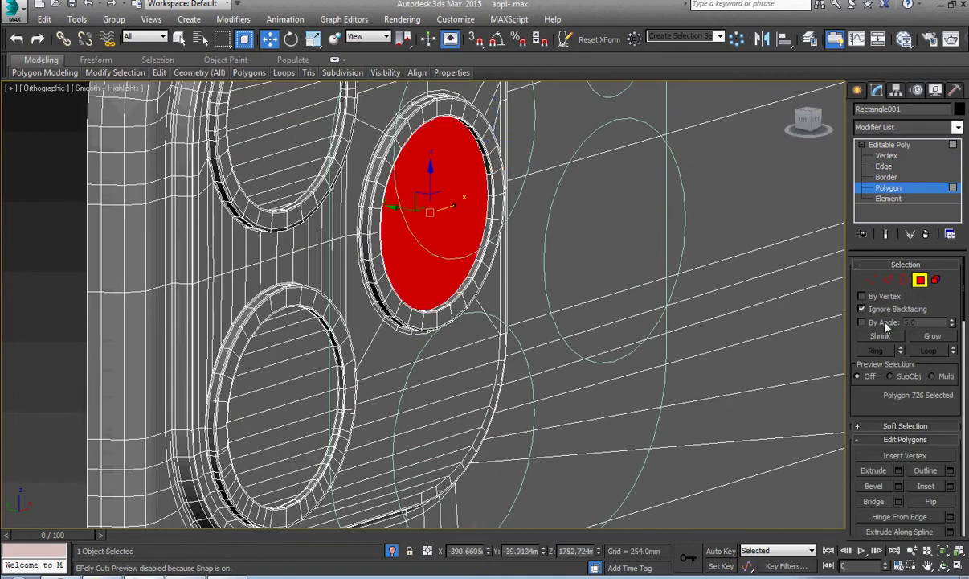
{"action": "left_click", "coordinate": [291, 415], "text": "ctrl"}
{"action": "middle_click_drag", "start_coordinate": [300, 129], "coordinate": [333, 292]}
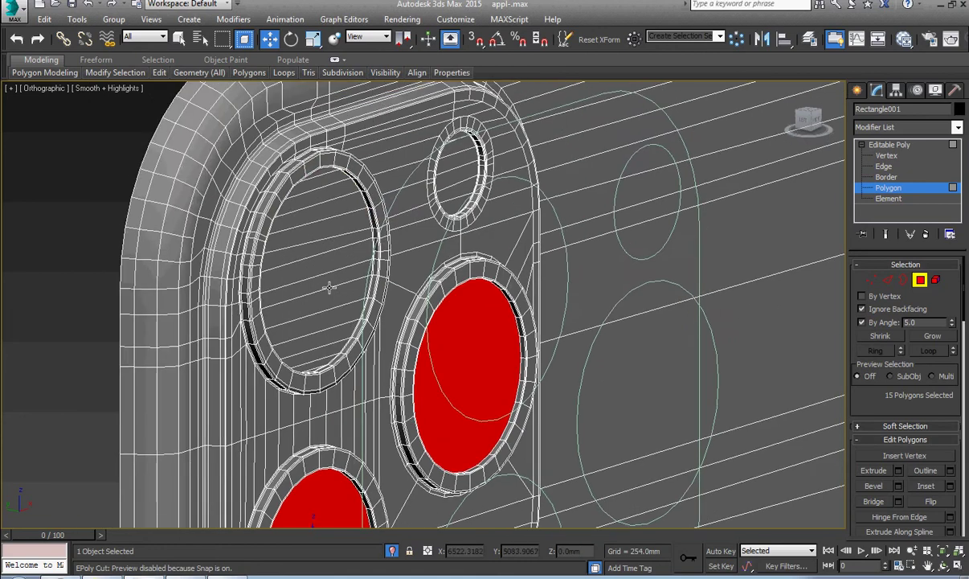
{"action": "left_click", "coordinate": [333, 292], "text": "ctrl"}
{"action": "middle_click_drag", "start_coordinate": [413, 321], "coordinate": [413, 331]}
{"action": "key", "text": "f"}
{"action": "key", "text": "alt+x"}
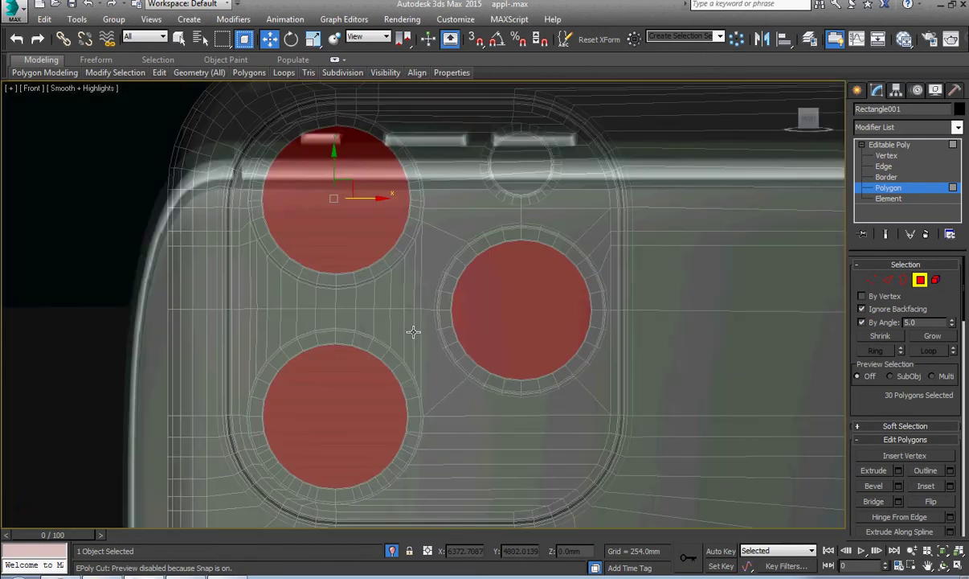
{"action": "scroll", "coordinate": [413, 331], "scroll_direction": "down", "scroll_amount": 10}
{"action": "key", "text": "z"}
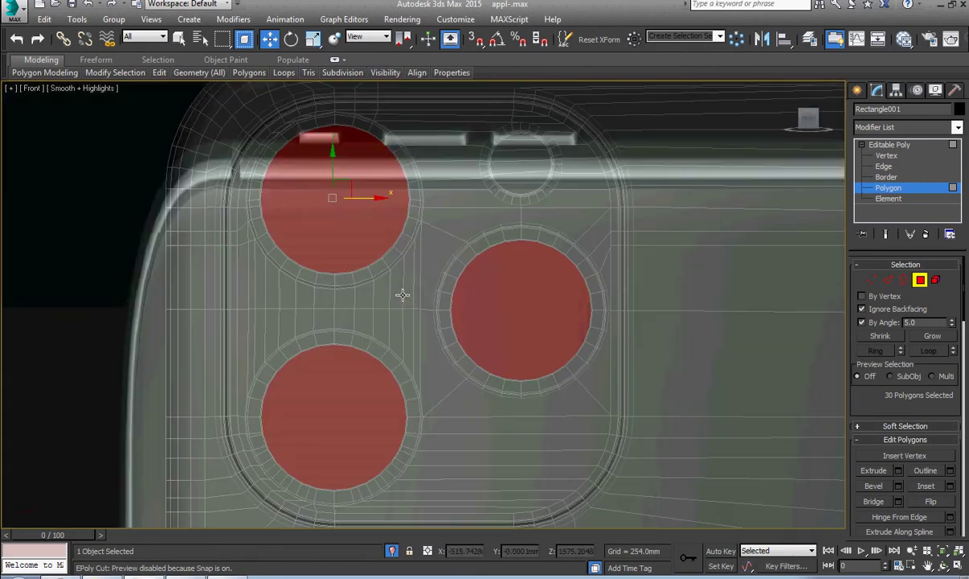
{"action": "scroll", "coordinate": [400, 292], "scroll_direction": "down", "scroll_amount": 5}
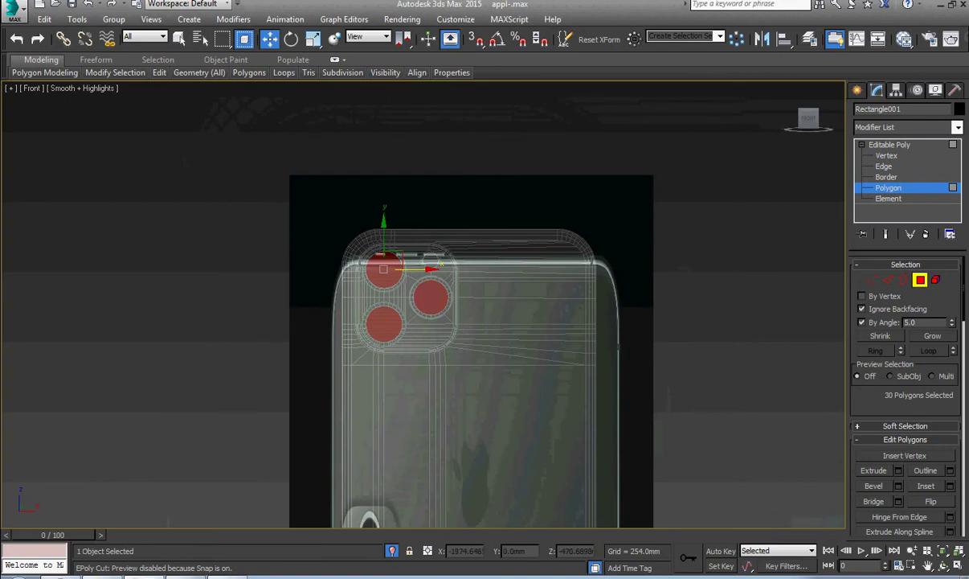
Step: Switch to the photo viewer and step back through the reference photos to iphone-11-final
{"action": "mouse_move", "coordinate": [186, 577]}
{"action": "left_click", "coordinate": [185, 557]}
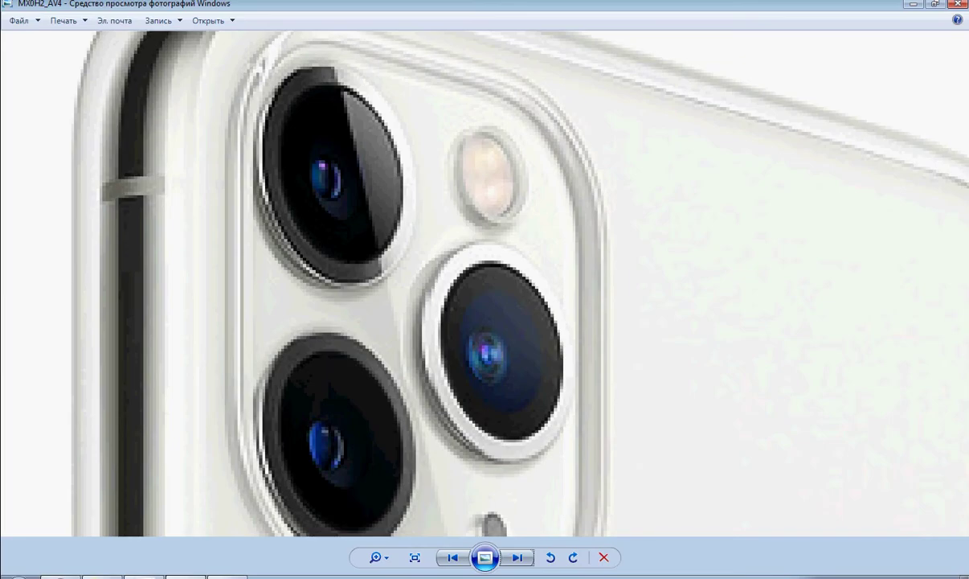
{"action": "left_click", "coordinate": [452, 556]}
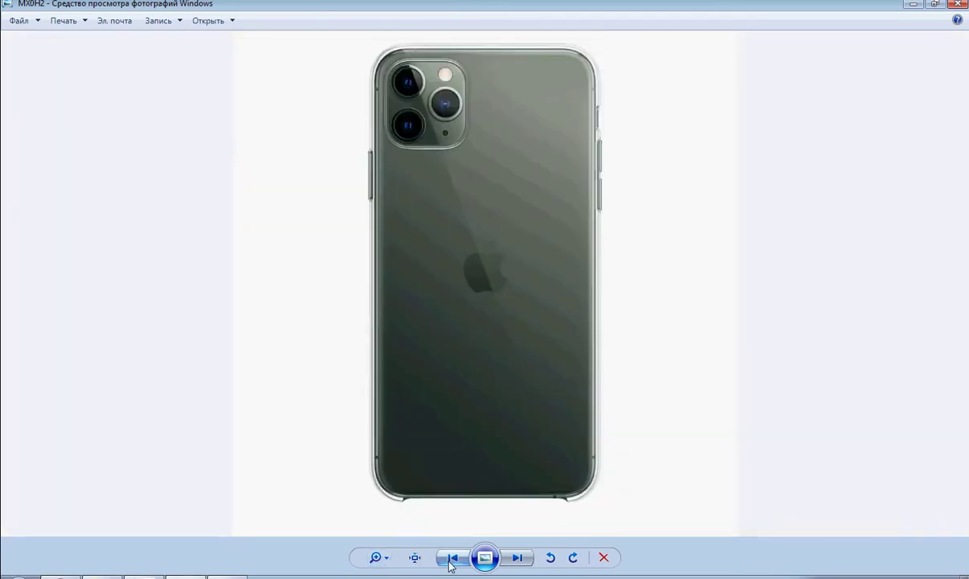
{"action": "left_click", "coordinate": [452, 557]}
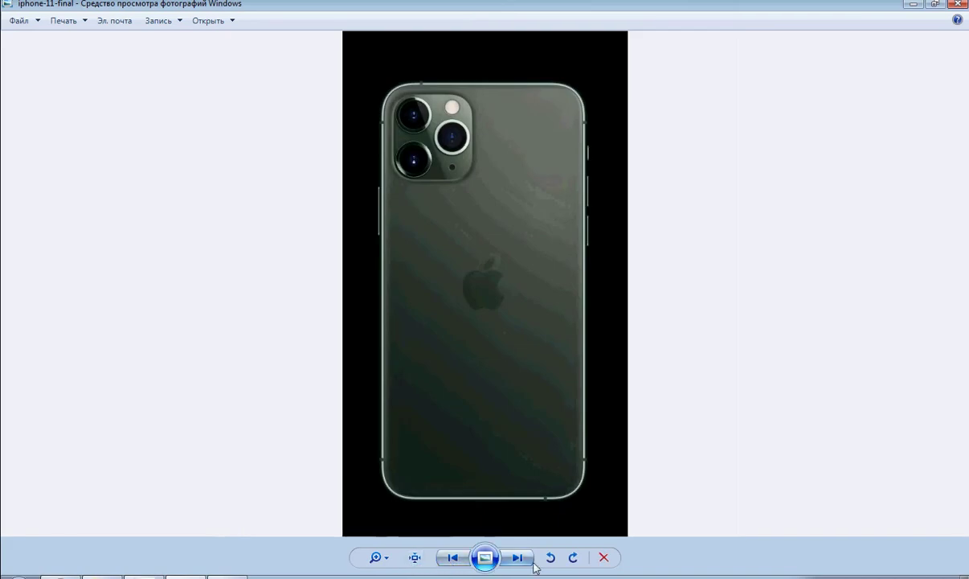
{"action": "left_click", "coordinate": [572, 557]}
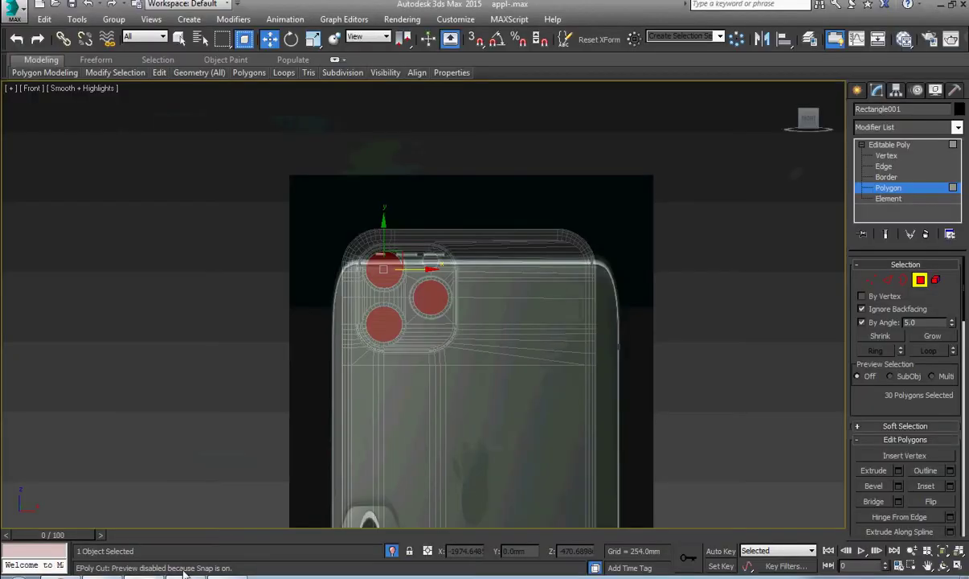
{"action": "scroll", "coordinate": [412, 355], "scroll_direction": "down", "scroll_amount": 3}
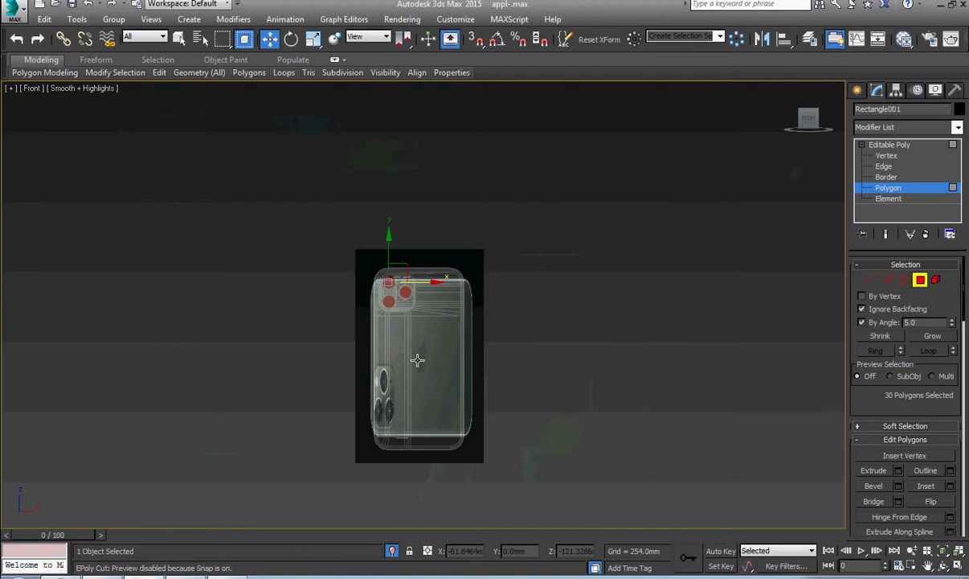
{"action": "key", "text": "z"}
{"action": "scroll", "coordinate": [411, 356], "scroll_direction": "down", "scroll_amount": 3}
{"action": "middle_click_drag", "start_coordinate": [411, 355], "coordinate": [455, 372], "text": "alt"}
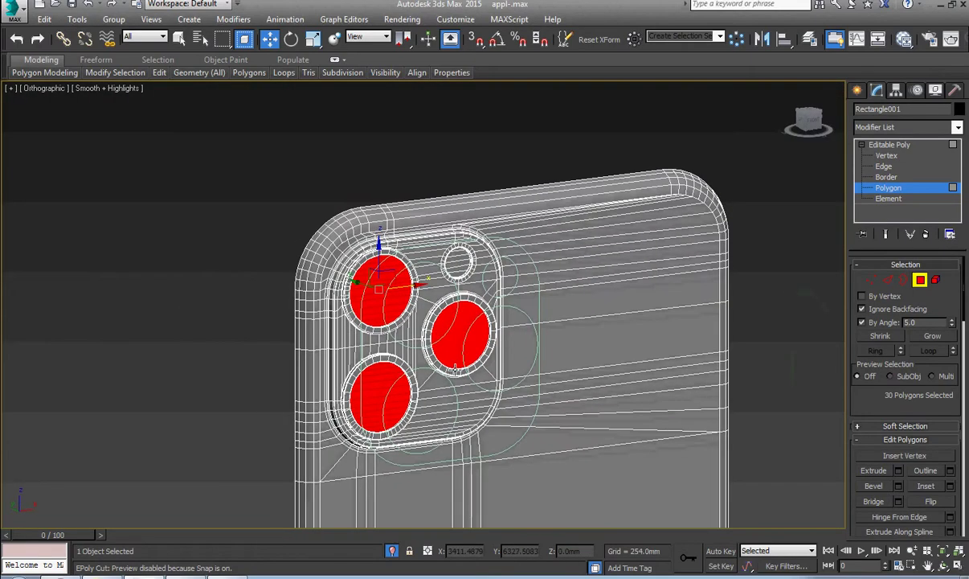
{"action": "key", "text": "f"}
{"action": "key", "text": "z"}
{"action": "scroll", "coordinate": [467, 362], "scroll_direction": "down", "scroll_amount": 5}
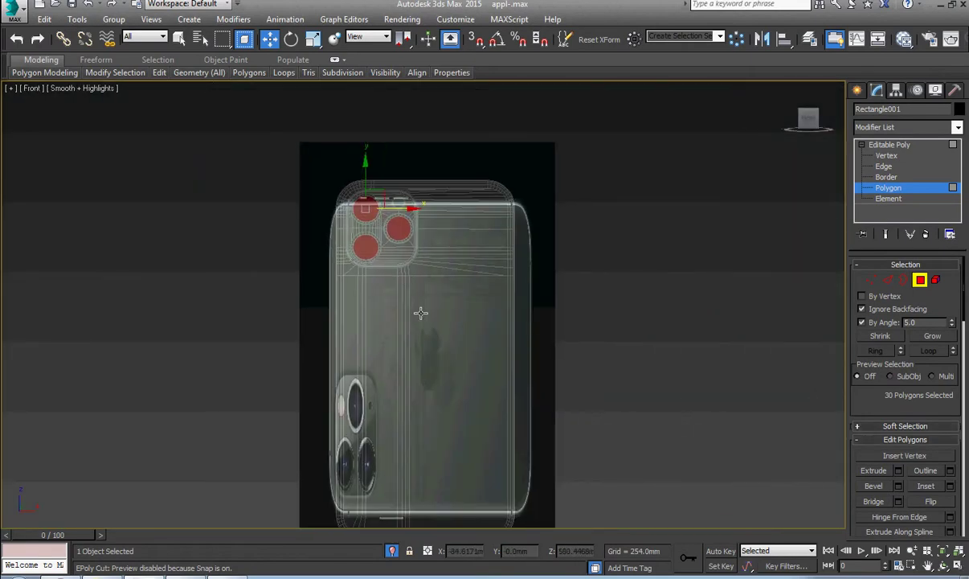
Step: Examine the bitmap settings of the iphone-11-final.jpg map in the Slate Material Editor and close the editor
{"action": "key", "text": "m"}
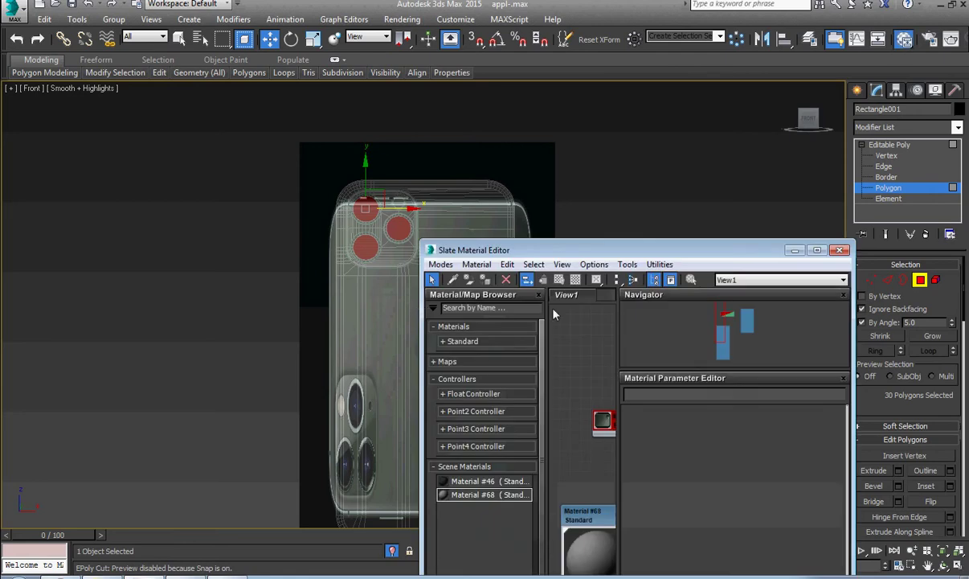
{"action": "left_click_drag", "start_coordinate": [620, 256], "coordinate": [607, 120]}
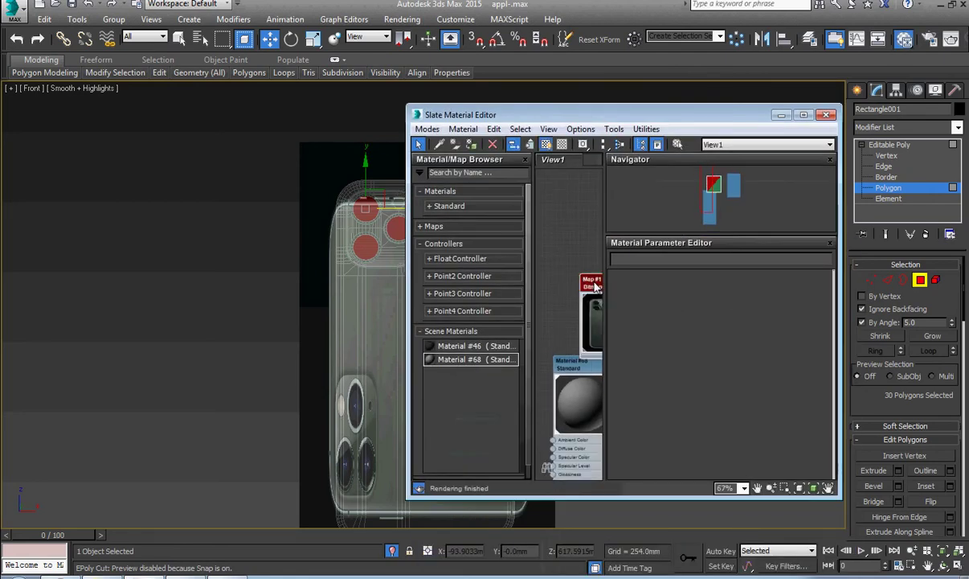
{"action": "double_click", "coordinate": [594, 285]}
{"action": "scroll", "coordinate": [671, 397], "scroll_direction": "down", "scroll_amount": 5}
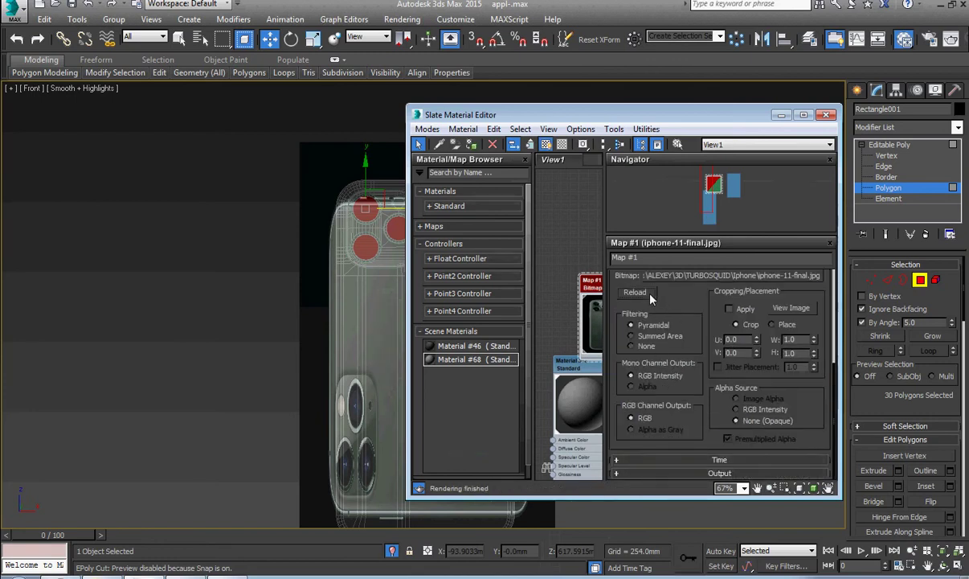
{"action": "left_click", "coordinate": [826, 115]}
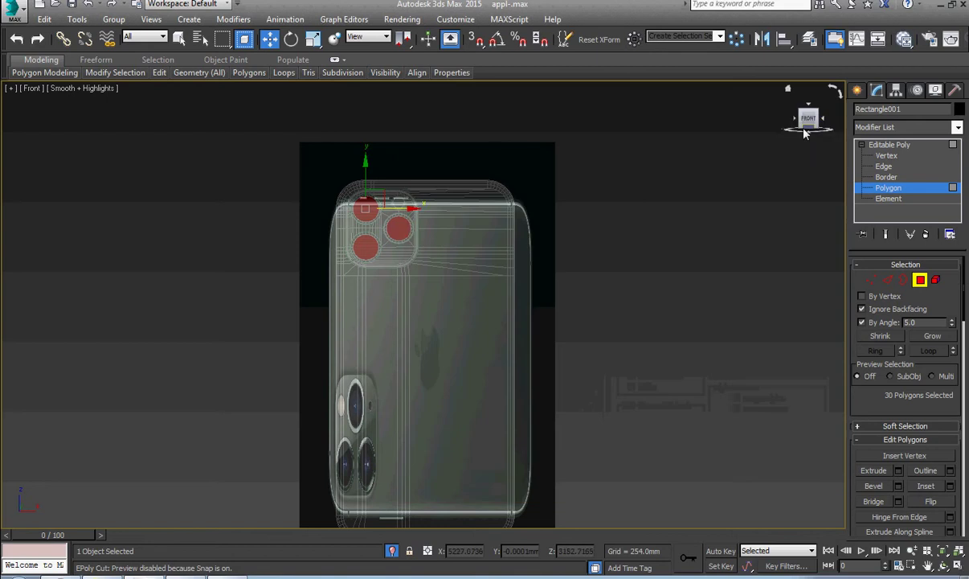
Step: Leave polygon editing, deselect the body, and select and unfreeze Plane001 in the dr layer through the Layer Explorer
{"action": "left_click", "coordinate": [539, 221]}
{"action": "left_click", "coordinate": [884, 145]}
{"action": "left_click", "coordinate": [510, 207]}
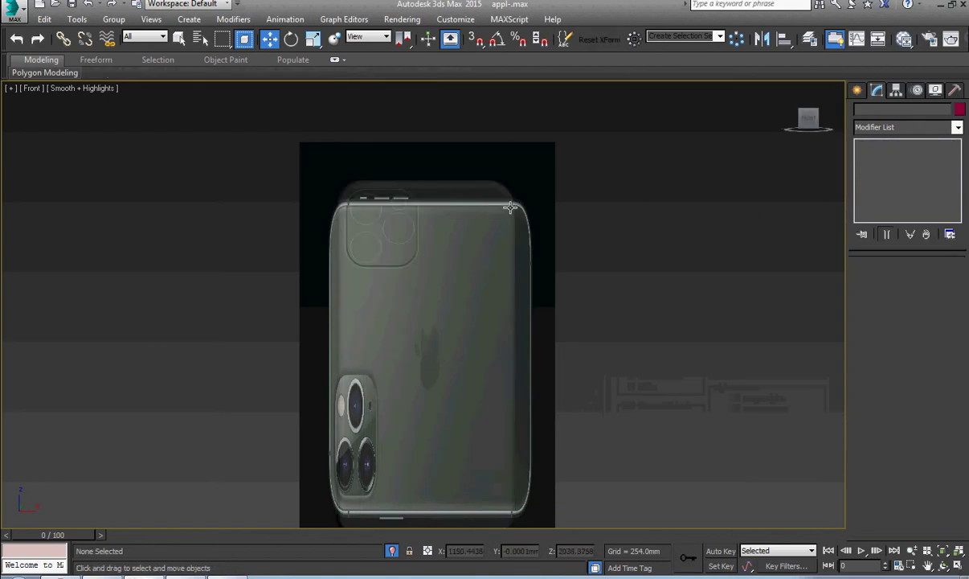
{"action": "left_click", "coordinate": [809, 41]}
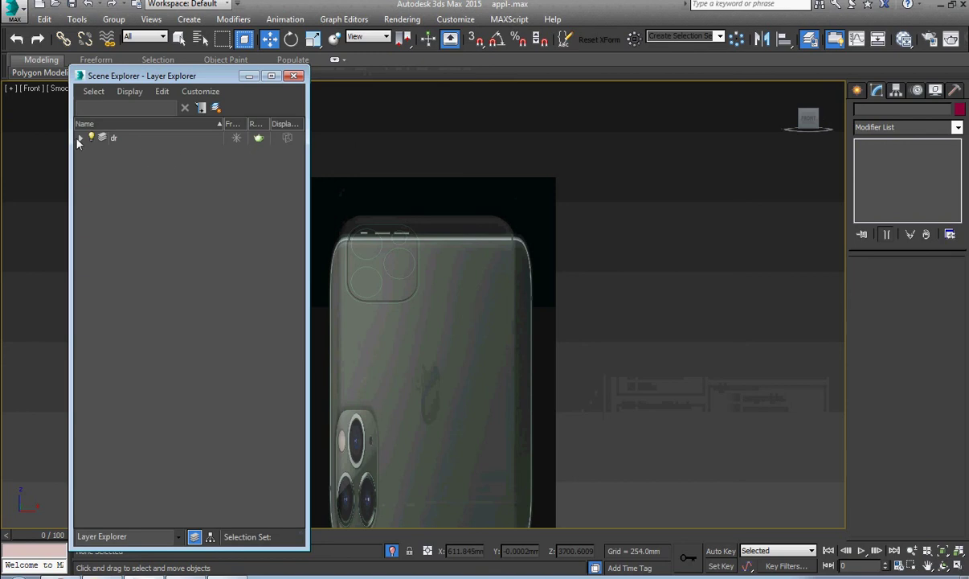
{"action": "left_click", "coordinate": [79, 138]}
{"action": "left_click", "coordinate": [147, 165]}
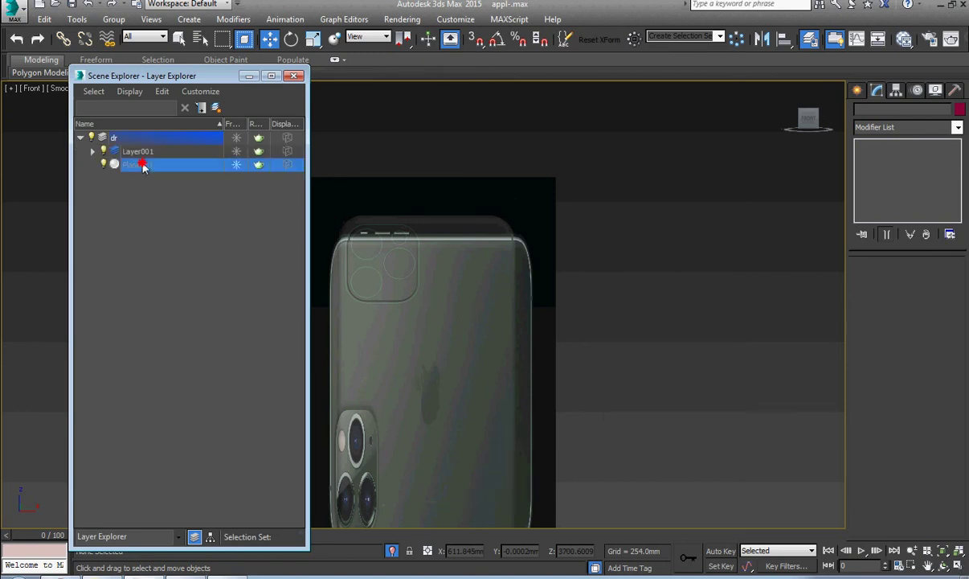
{"action": "right_click", "coordinate": [142, 165]}
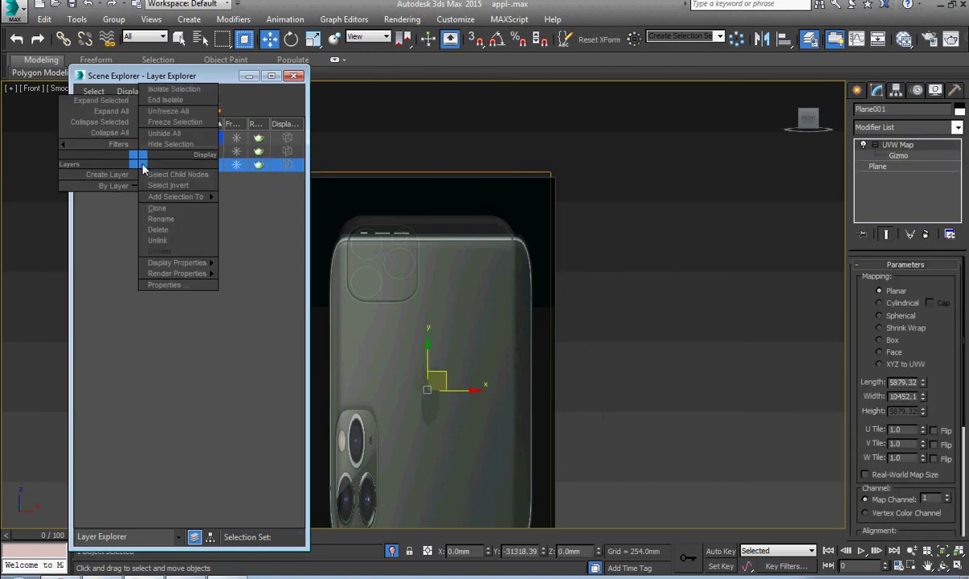
{"action": "left_click", "coordinate": [214, 179]}
{"action": "left_click", "coordinate": [236, 164]}
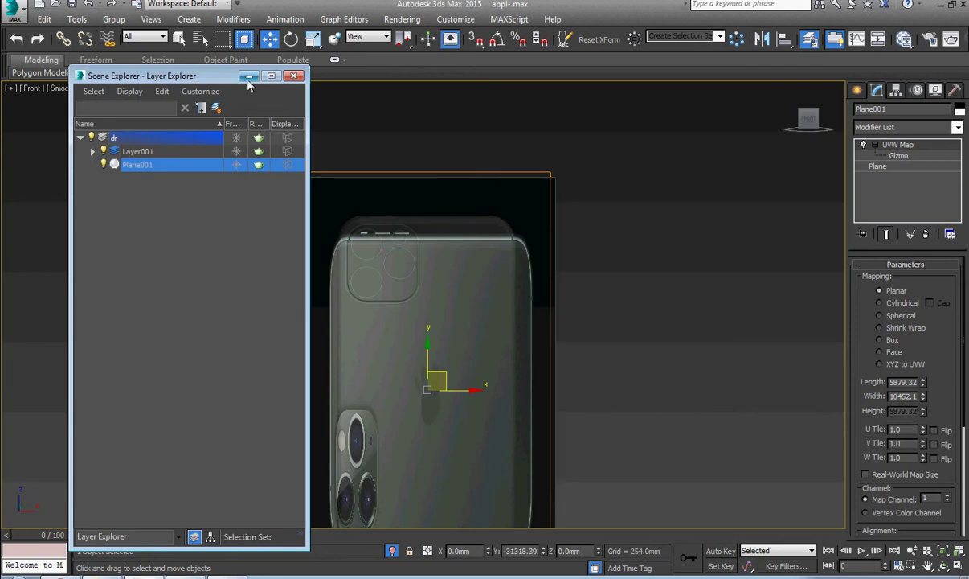
{"action": "left_click", "coordinate": [249, 77]}
Step: Rotate the reference plane's UVW Map gizmo -90 degrees about Z with angle snap on
{"action": "left_click", "coordinate": [899, 155]}
{"action": "right_click", "coordinate": [685, 291]}
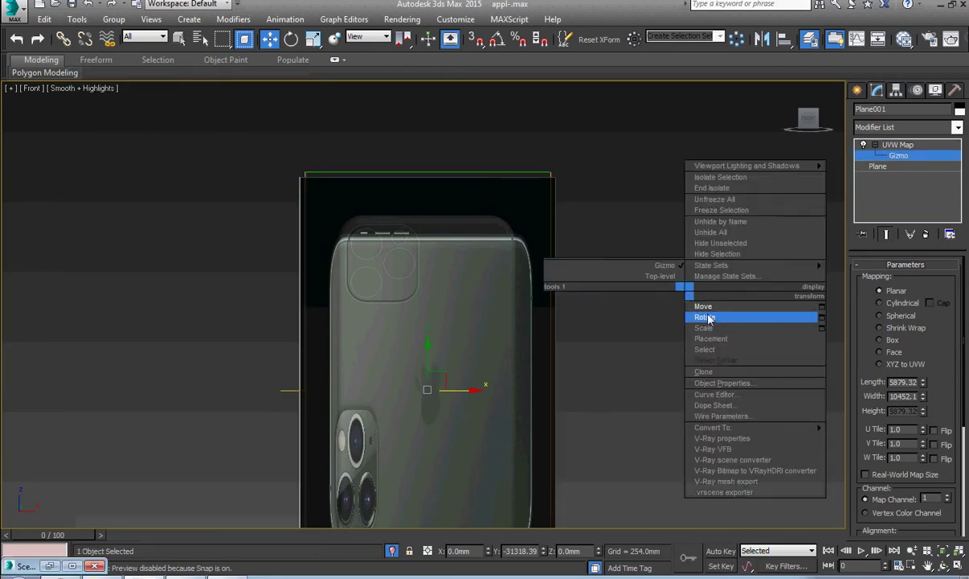
{"action": "left_click", "coordinate": [704, 316]}
{"action": "left_click_drag", "start_coordinate": [483, 364], "coordinate": [519, 377]}
{"action": "key", "text": "ctrl+z"}
{"action": "key", "text": "a"}
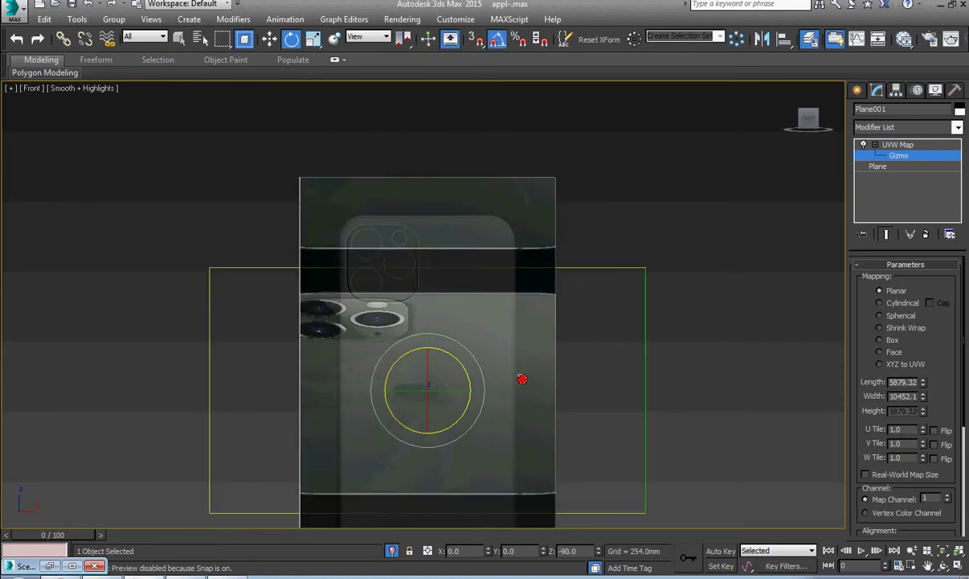
{"action": "key", "text": "w"}
{"action": "scroll", "coordinate": [538, 399], "scroll_direction": "down", "scroll_amount": 2}
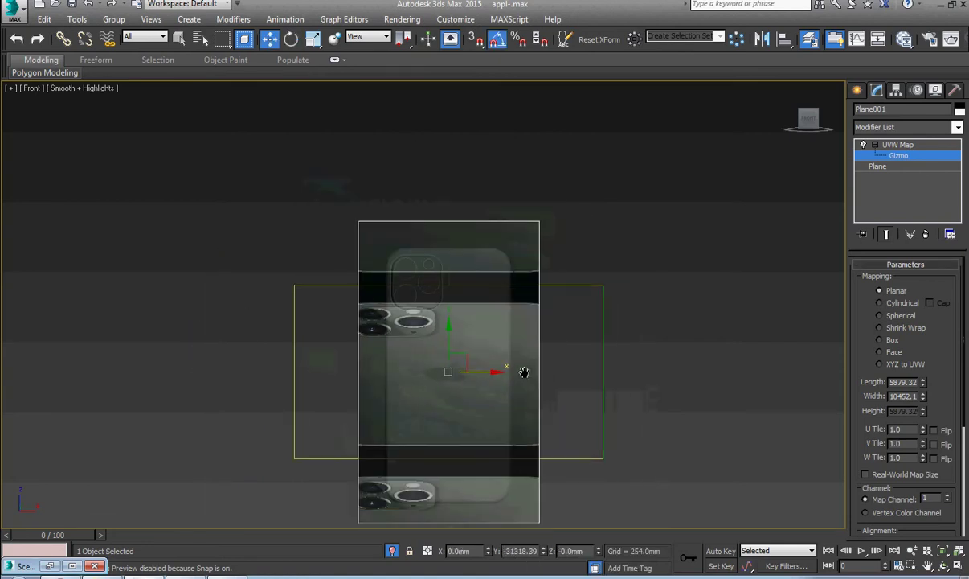
Step: Bitmap-fit the reference plane's UVW Map gizmo to the iphone-11-final image
{"action": "scroll", "coordinate": [880, 367], "scroll_direction": "down", "scroll_amount": 5}
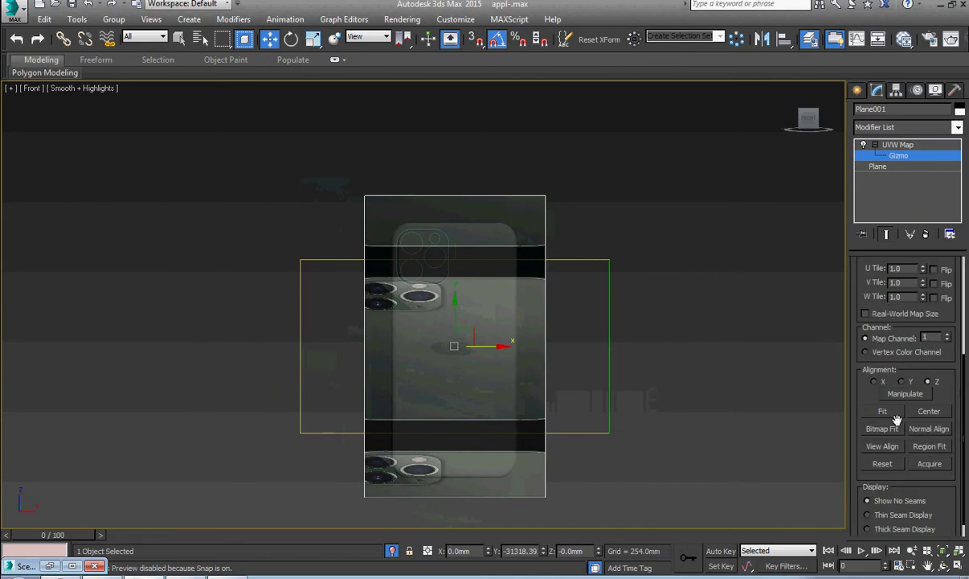
{"action": "left_click", "coordinate": [883, 429]}
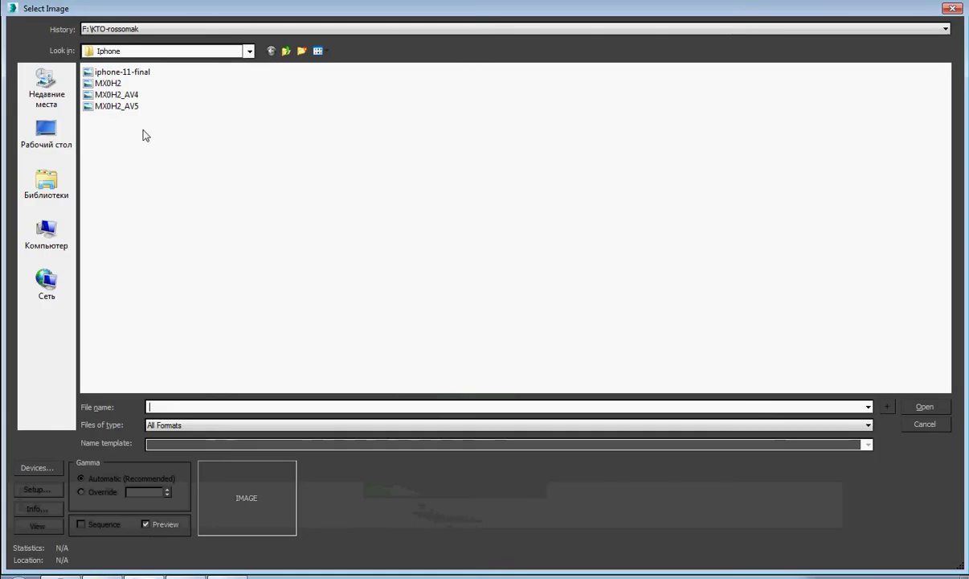
{"action": "left_click", "coordinate": [117, 72]}
{"action": "double_click", "coordinate": [117, 72]}
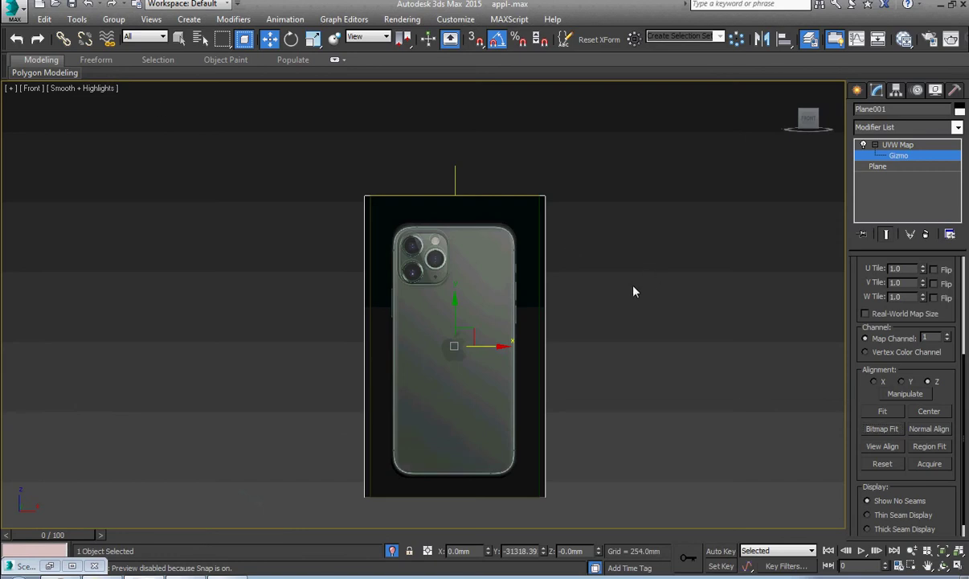
Step: Return to the UVW Map modifier's top level and freeze the reference plane
{"action": "left_click", "coordinate": [924, 145]}
{"action": "right_click", "coordinate": [528, 269]}
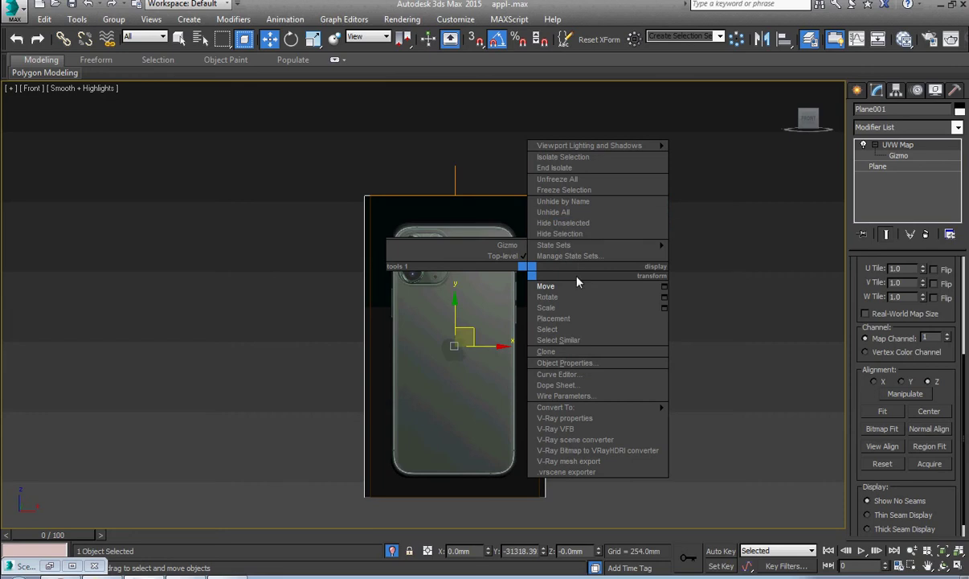
{"action": "left_click", "coordinate": [563, 190]}
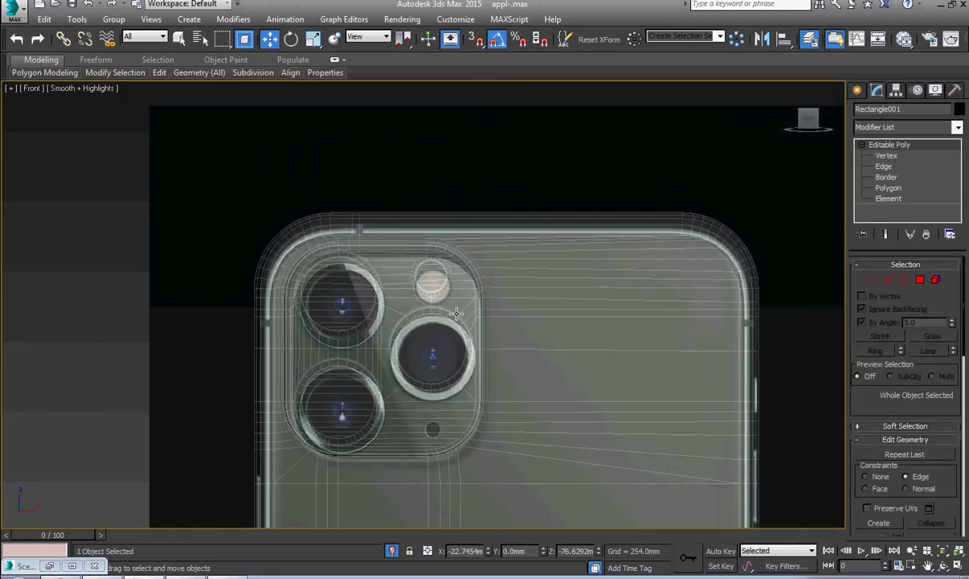
Step: Compare the phone body with the refitted reference photo, examining the camera bump, outline, side buttons and lower corner
{"action": "scroll", "coordinate": [457, 313], "scroll_direction": "down", "scroll_amount": 5}
{"action": "middle_click_drag", "start_coordinate": [484, 351], "coordinate": [452, 176]}
{"action": "scroll", "coordinate": [515, 400], "scroll_direction": "down", "scroll_amount": 1}
{"action": "mouse_move", "coordinate": [489, 371]}
{"action": "middle_mouse_down"}
{"action": "mouse_move", "coordinate": [485, 262]}
{"action": "mouse_move", "coordinate": [504, 379]}
{"action": "middle_mouse_up"}
{"action": "left_click", "coordinate": [566, 385]}
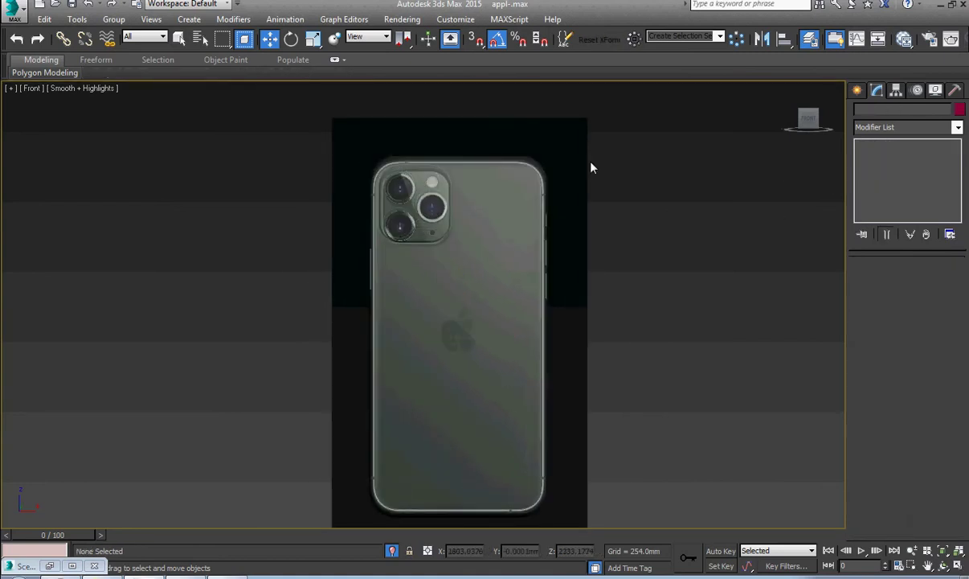
{"action": "scroll", "coordinate": [491, 169], "scroll_direction": "up", "scroll_amount": 5}
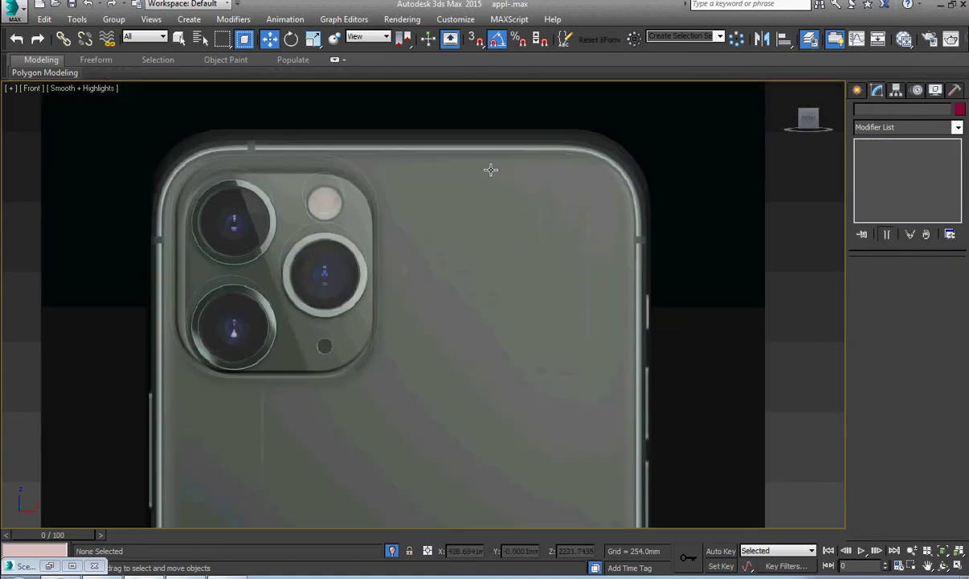
{"action": "scroll", "coordinate": [515, 187], "scroll_direction": "down", "scroll_amount": 3}
{"action": "scroll", "coordinate": [601, 266], "scroll_direction": "down", "scroll_amount": 3}
{"action": "middle_click_drag", "start_coordinate": [601, 266], "coordinate": [495, 185]}
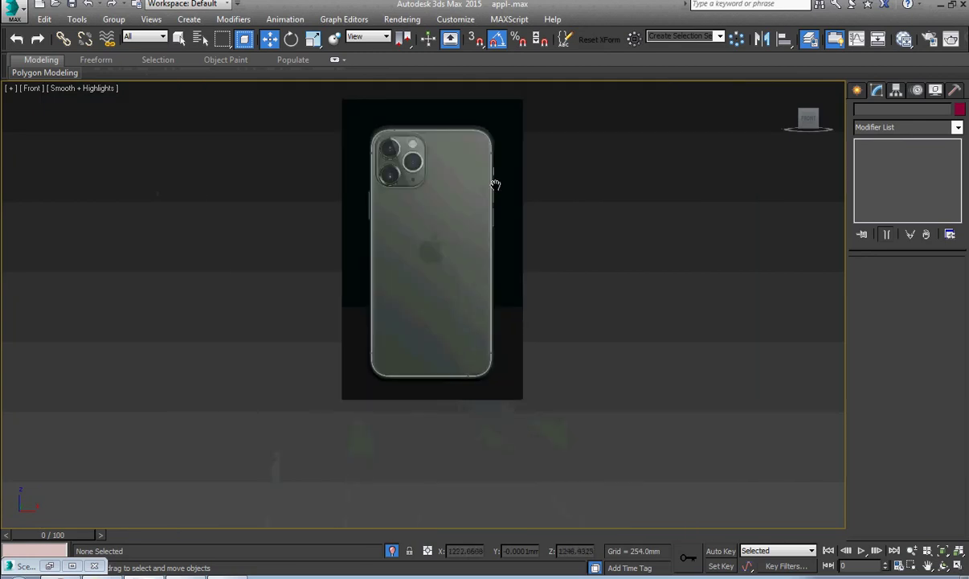
{"action": "scroll", "coordinate": [499, 382], "scroll_direction": "up", "scroll_amount": 5}
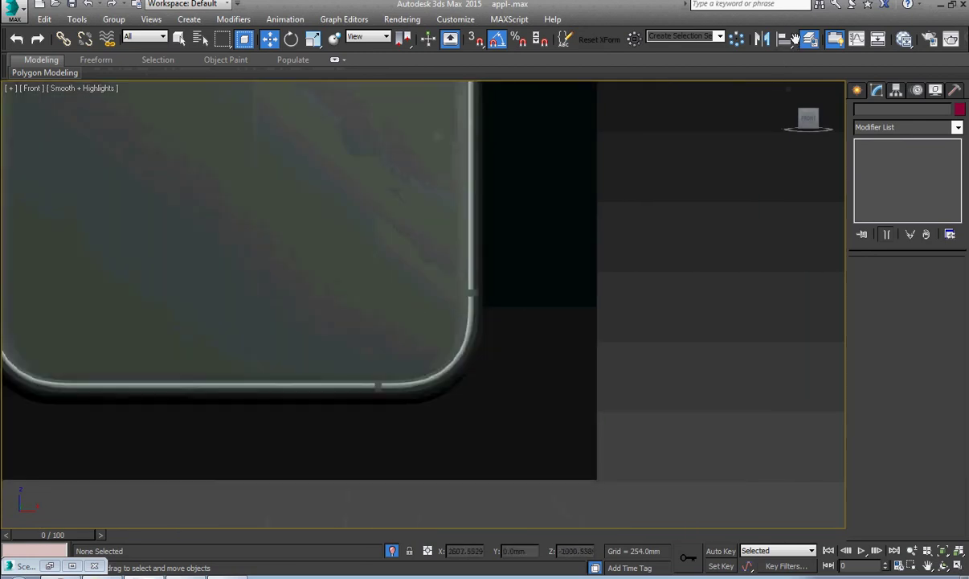
Step: Unfreeze the reference plane Plane001 under the dr layer in the layer explorer and select it in the viewport
{"action": "left_click", "coordinate": [810, 44]}
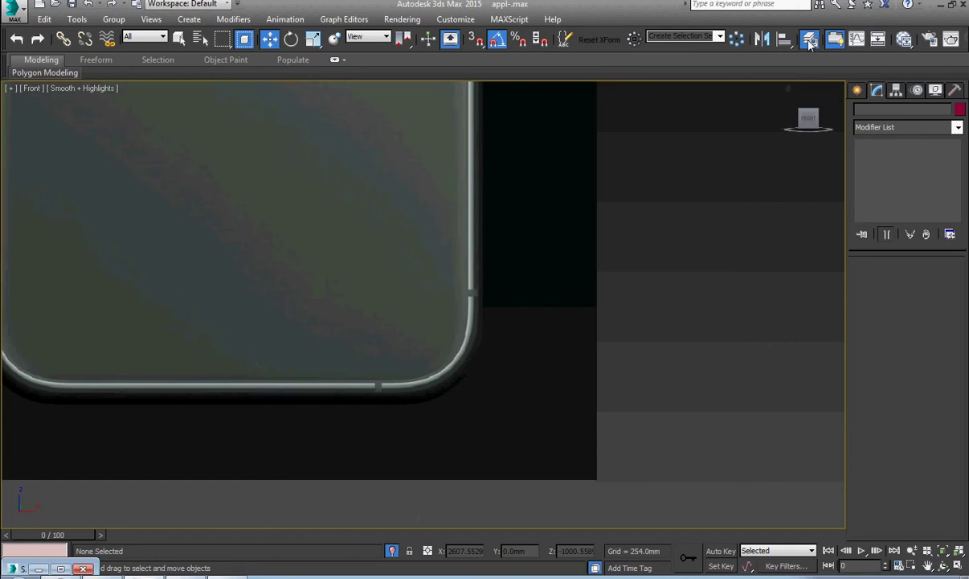
{"action": "left_click", "coordinate": [61, 568]}
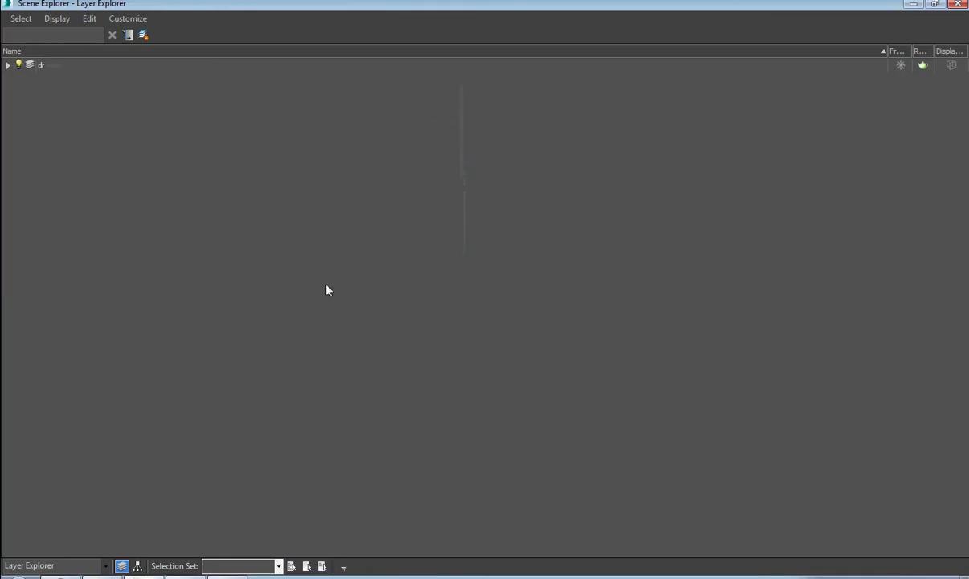
{"action": "left_click", "coordinate": [7, 65]}
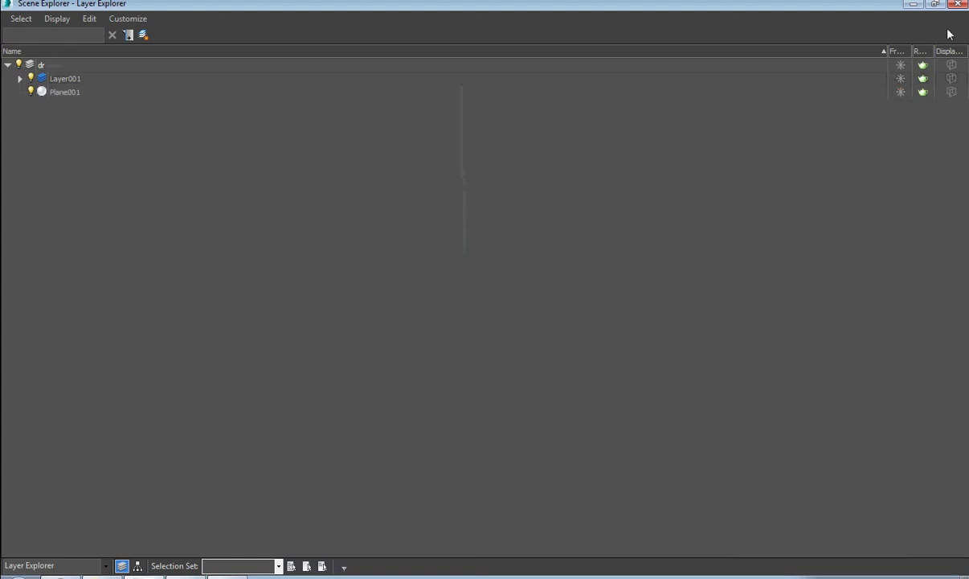
{"action": "left_click", "coordinate": [958, 5]}
{"action": "left_click", "coordinate": [537, 297]}
Step: Shift the reference plane to about X 18.06 mm and Z 55.81 mm, aligning the photo with the phone body's top edge
{"action": "scroll", "coordinate": [537, 296], "scroll_direction": "down", "scroll_amount": 5}
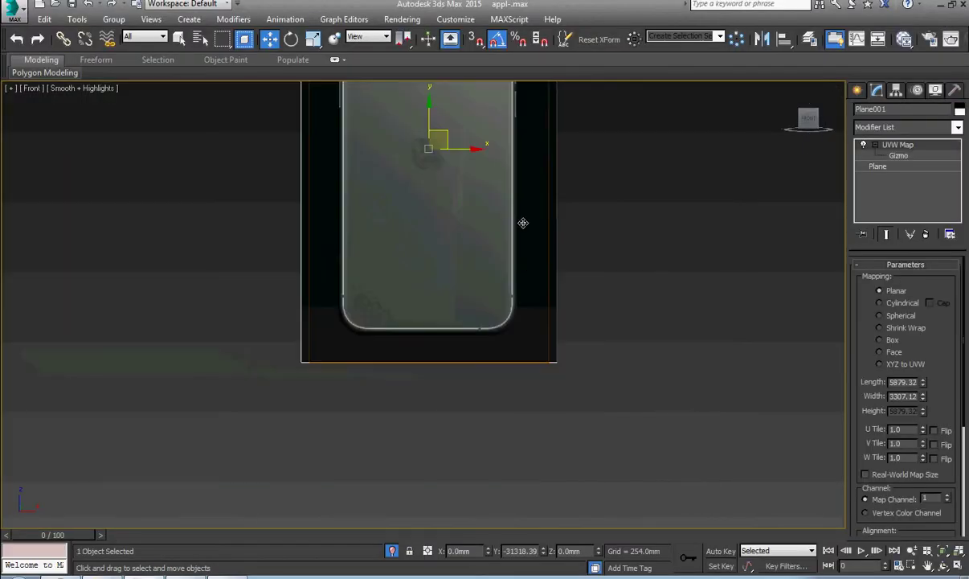
{"action": "scroll", "coordinate": [510, 223], "scroll_direction": "up", "scroll_amount": 10}
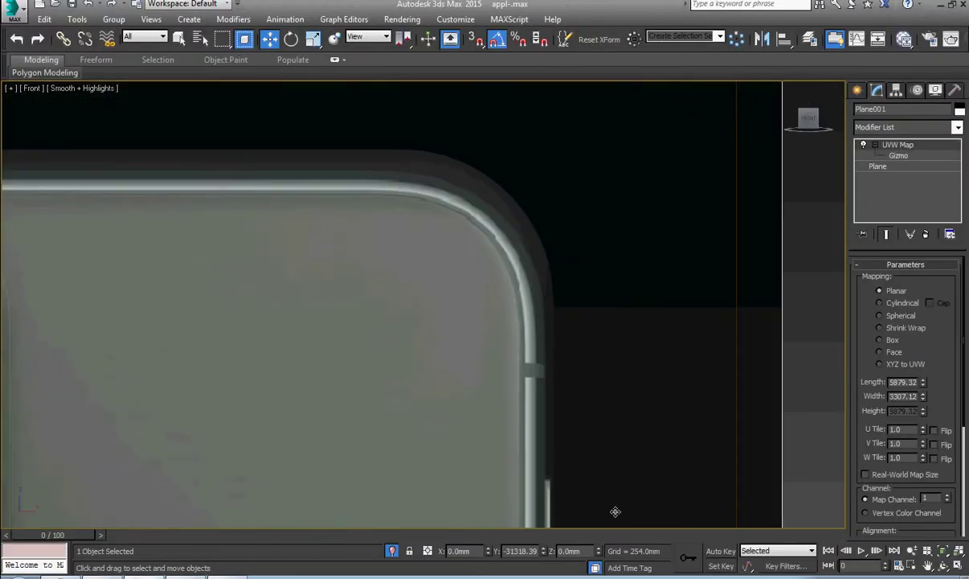
{"action": "left_click_drag", "start_coordinate": [600, 555], "coordinate": [579, 547]}
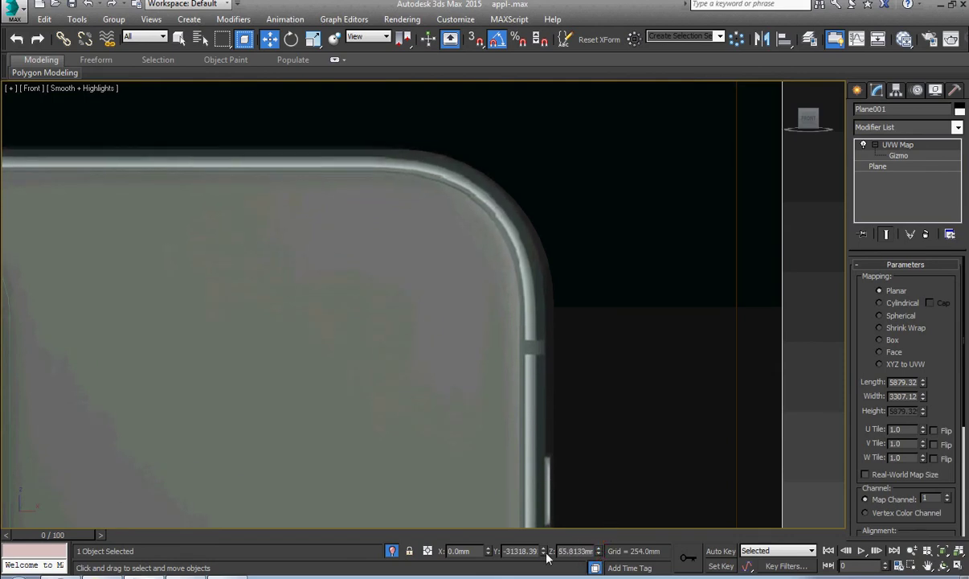
{"action": "left_click_drag", "start_coordinate": [492, 551], "coordinate": [493, 543]}
{"action": "scroll", "coordinate": [543, 425], "scroll_direction": "down", "scroll_amount": 5}
{"action": "middle_click_drag", "start_coordinate": [437, 425], "coordinate": [492, 266]}
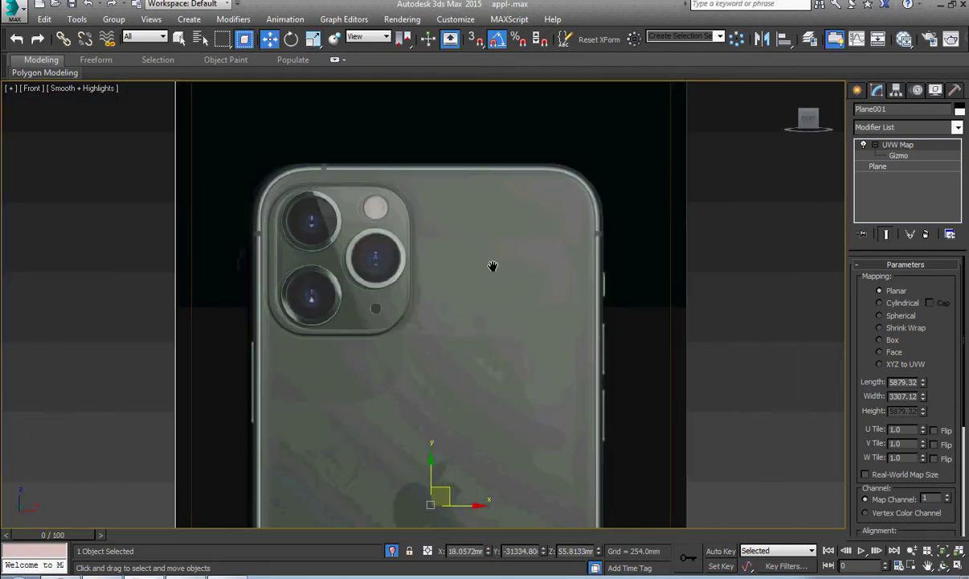
Step: Shift the reference plane to about X -22.99 mm so the photo's camera-side outline meets the phone body's edge
{"action": "left_click", "coordinate": [730, 328]}
{"action": "scroll", "coordinate": [708, 386], "scroll_direction": "down", "scroll_amount": 2}
{"action": "middle_click_drag", "start_coordinate": [707, 386], "coordinate": [610, 283]}
{"action": "scroll", "coordinate": [578, 367], "scroll_direction": "down", "scroll_amount": 2}
{"action": "middle_click_drag", "start_coordinate": [578, 366], "coordinate": [509, 190]}
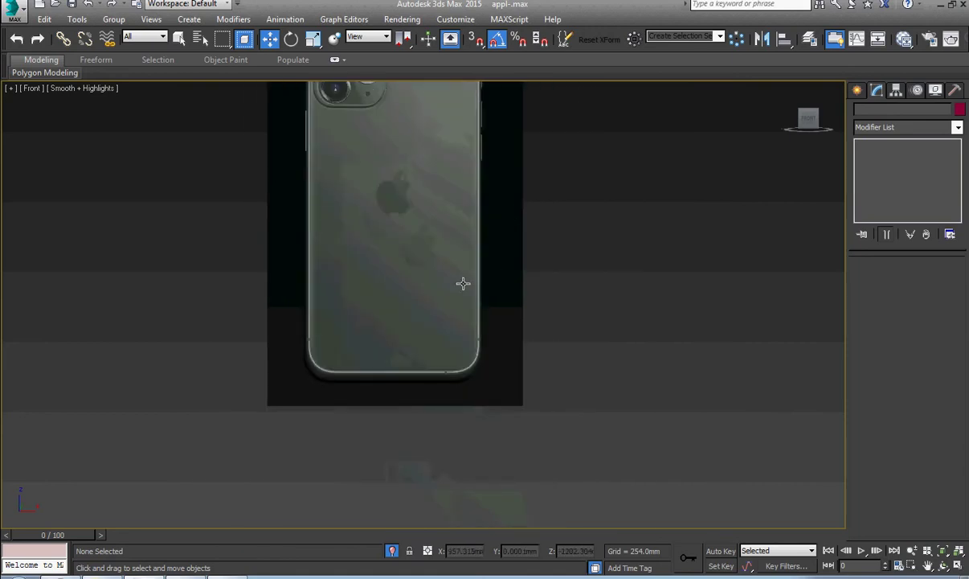
{"action": "scroll", "coordinate": [483, 372], "scroll_direction": "up", "scroll_amount": 2}
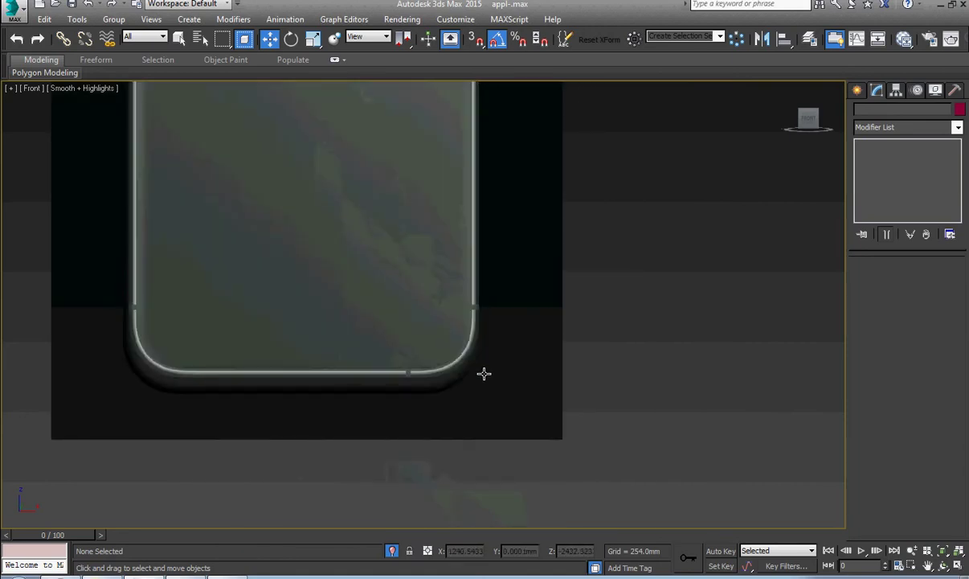
{"action": "left_click", "coordinate": [484, 373]}
{"action": "scroll", "coordinate": [459, 321], "scroll_direction": "down", "scroll_amount": 3}
{"action": "middle_click_drag", "start_coordinate": [479, 323], "coordinate": [496, 442]}
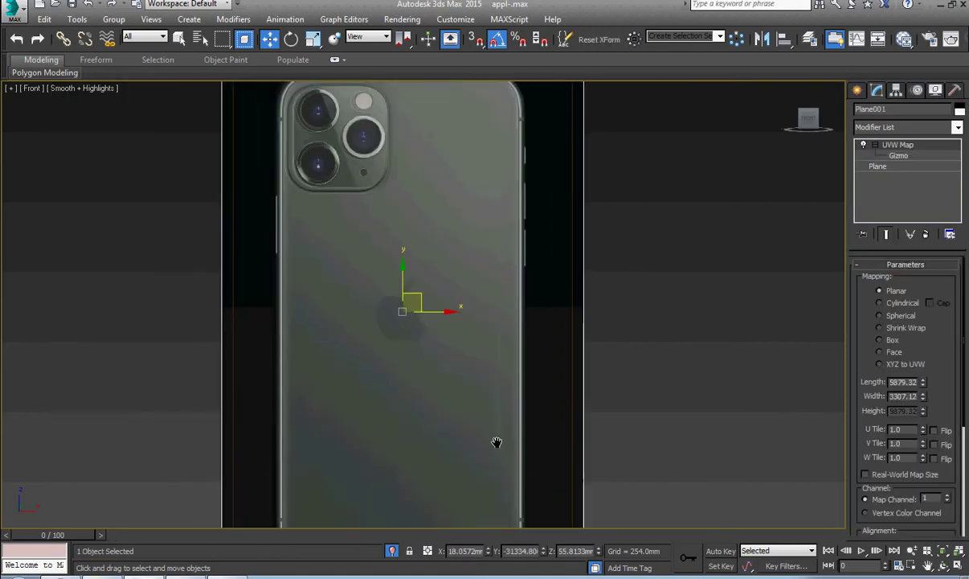
{"action": "scroll", "coordinate": [335, 205], "scroll_direction": "up", "scroll_amount": 5}
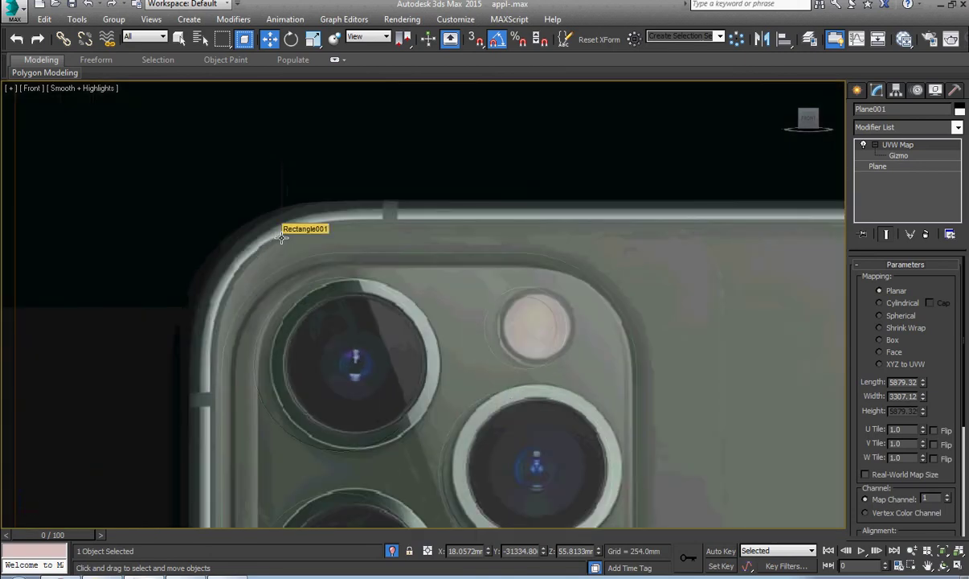
{"action": "left_click_drag", "start_coordinate": [487, 551], "coordinate": [495, 567]}
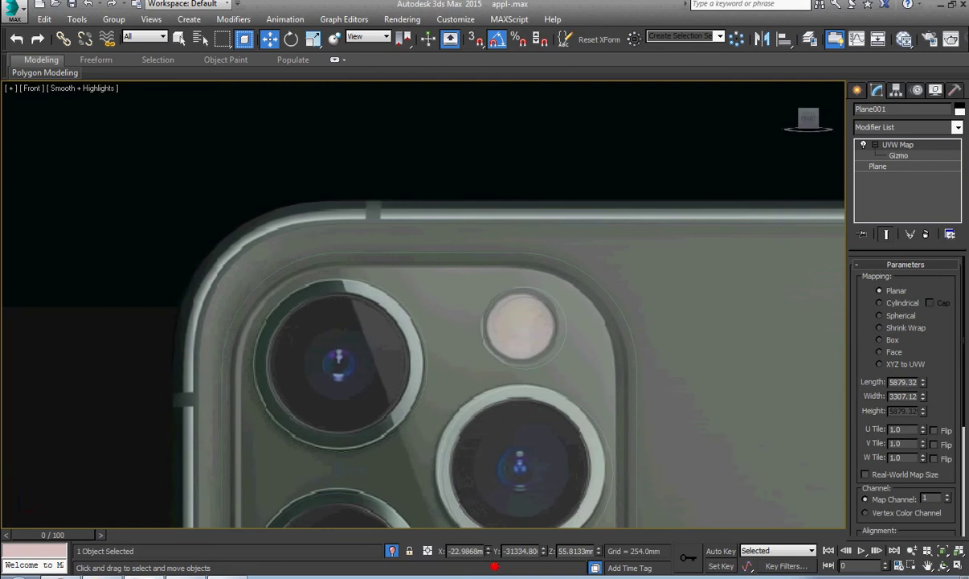
Step: Check the upper and lower corners against the photo and freeze the reference plane
{"action": "middle_click_drag", "start_coordinate": [588, 378], "coordinate": [302, 305]}
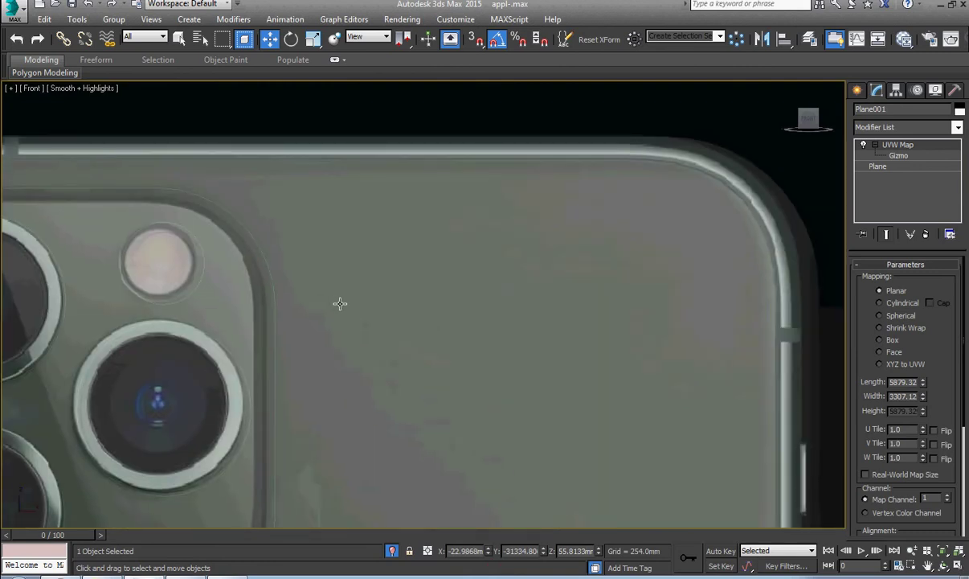
{"action": "scroll", "coordinate": [381, 162], "scroll_direction": "down", "scroll_amount": 10}
{"action": "scroll", "coordinate": [489, 372], "scroll_direction": "up", "scroll_amount": 6}
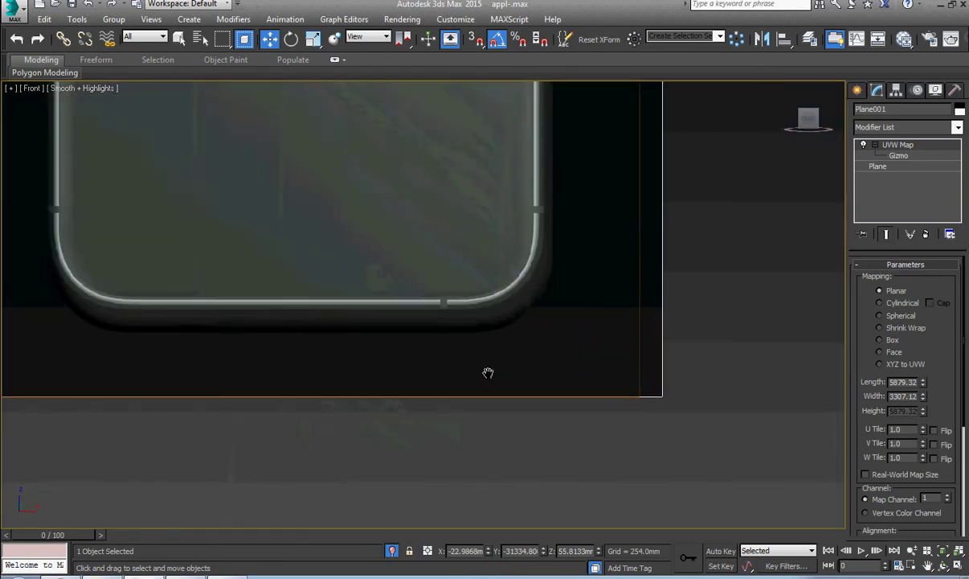
{"action": "middle_click_drag", "start_coordinate": [488, 372], "coordinate": [490, 472]}
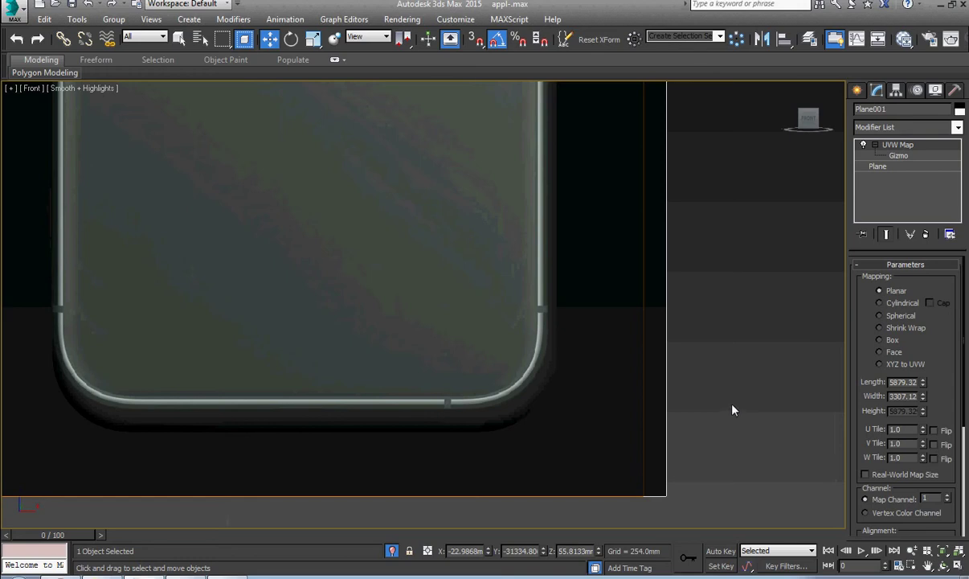
{"action": "right_click", "coordinate": [599, 365]}
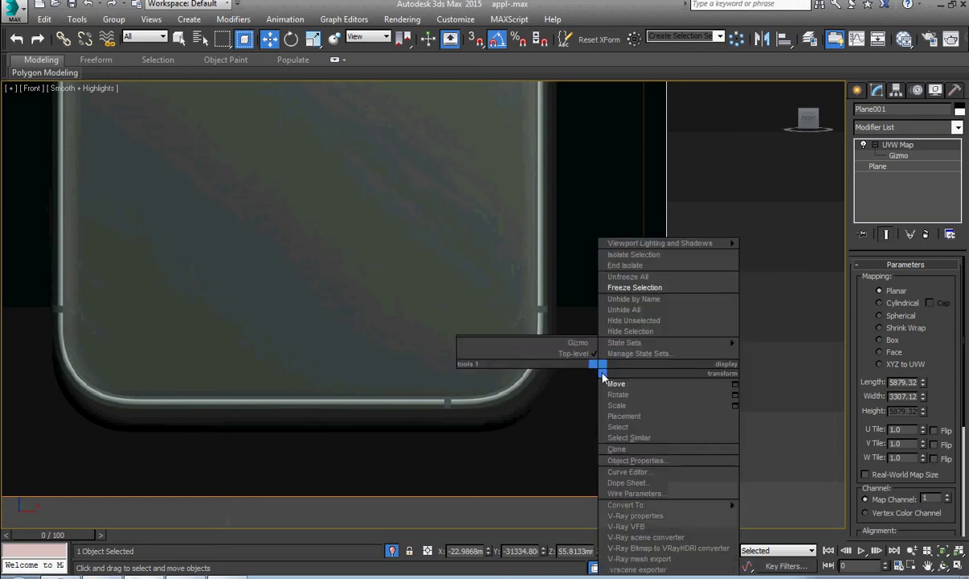
{"action": "left_click", "coordinate": [655, 288]}
Step: With the vertex constraint set to None, move the phone body's bottom-end vertices up about 115 mm to match the photo's lower edge
{"action": "left_click", "coordinate": [485, 350]}
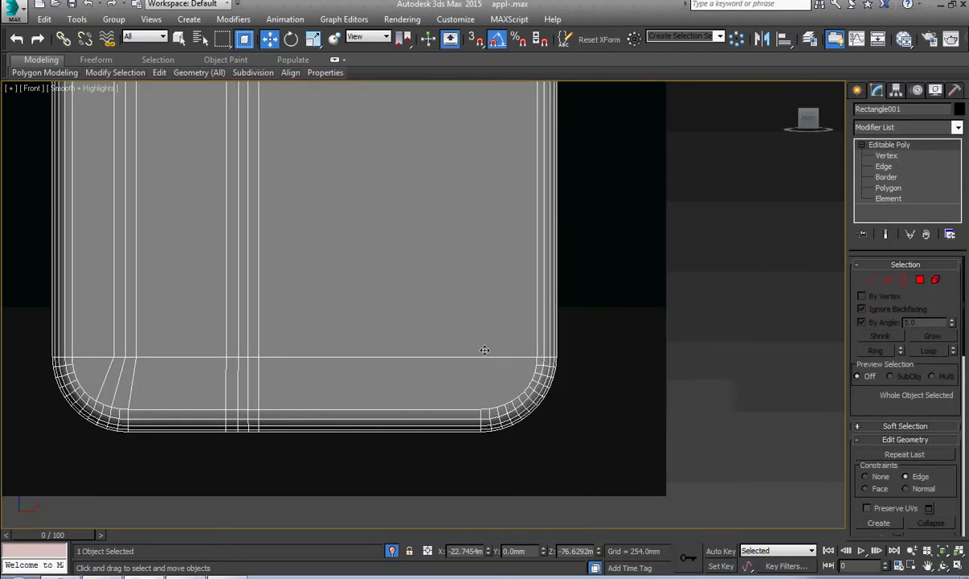
{"action": "scroll", "coordinate": [485, 350], "scroll_direction": "down", "scroll_amount": 3}
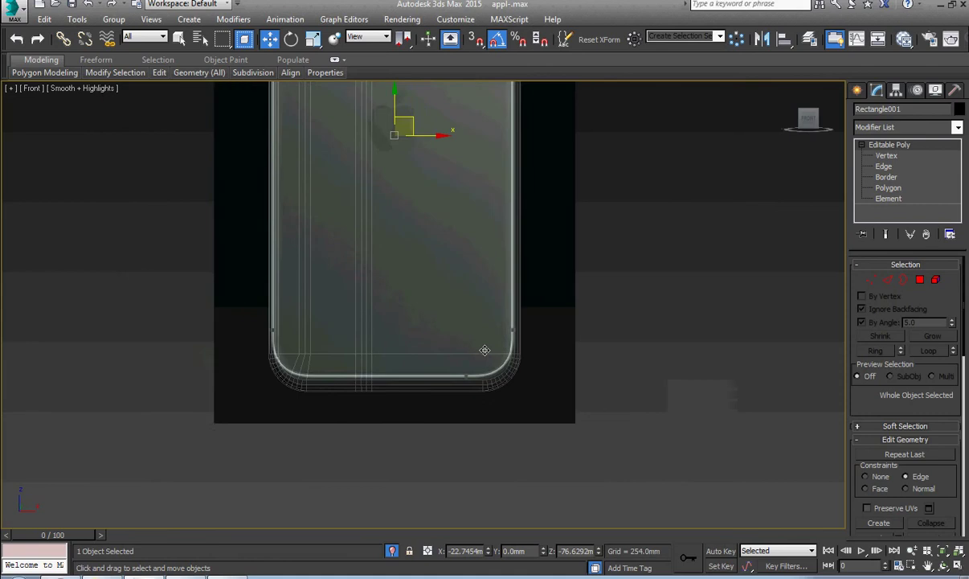
{"action": "left_click", "coordinate": [887, 156]}
{"action": "left_click_drag", "start_coordinate": [638, 331], "coordinate": [238, 498]}
{"action": "scroll", "coordinate": [364, 412], "scroll_direction": "up", "scroll_amount": 4}
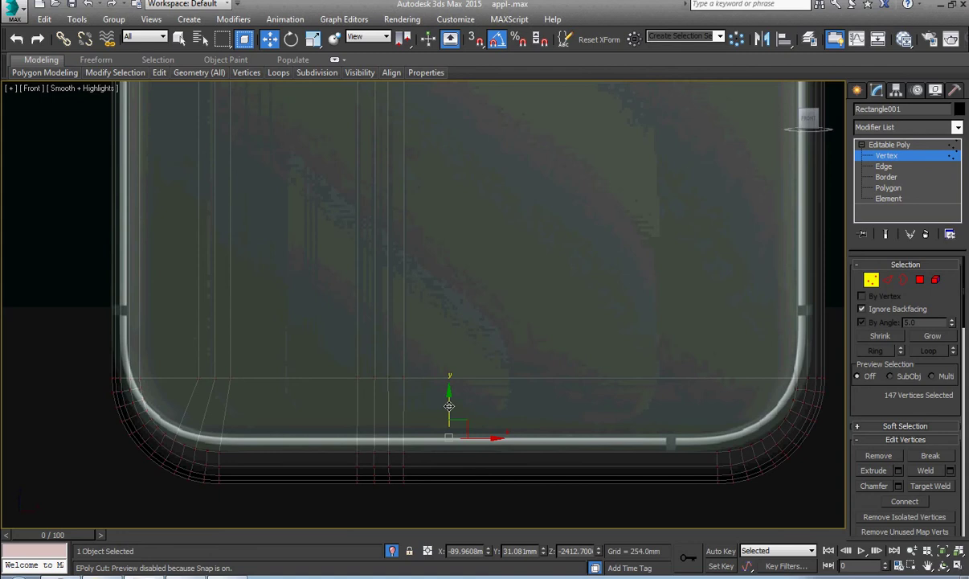
{"action": "left_click_drag", "start_coordinate": [449, 406], "coordinate": [452, 389]}
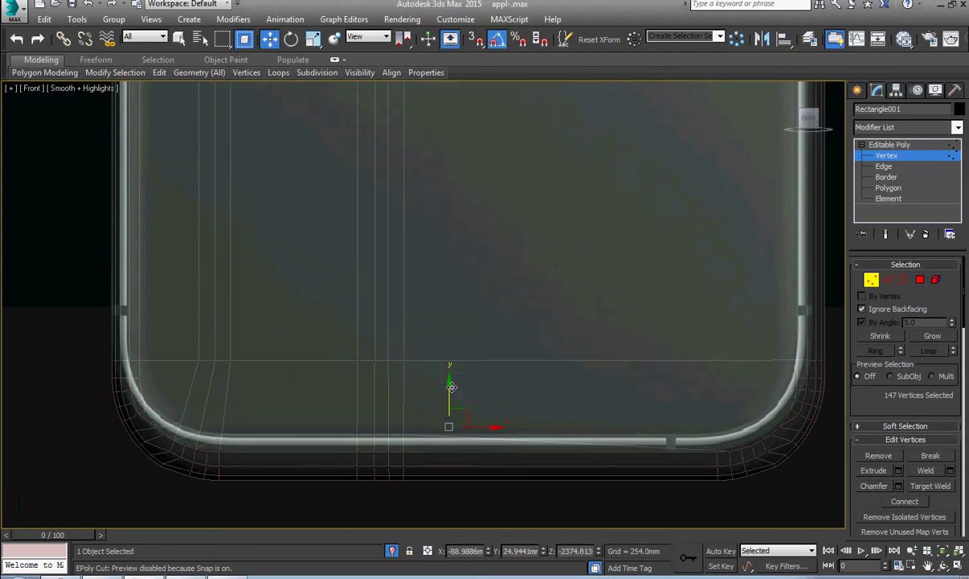
{"action": "key", "text": "ctrl+z"}
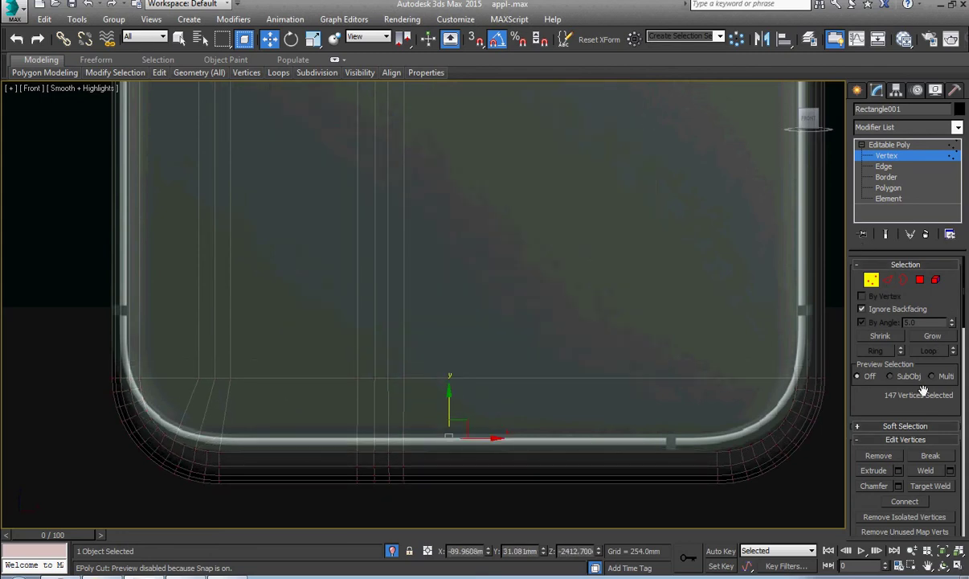
{"action": "scroll", "coordinate": [944, 338], "scroll_direction": "down", "scroll_amount": 5}
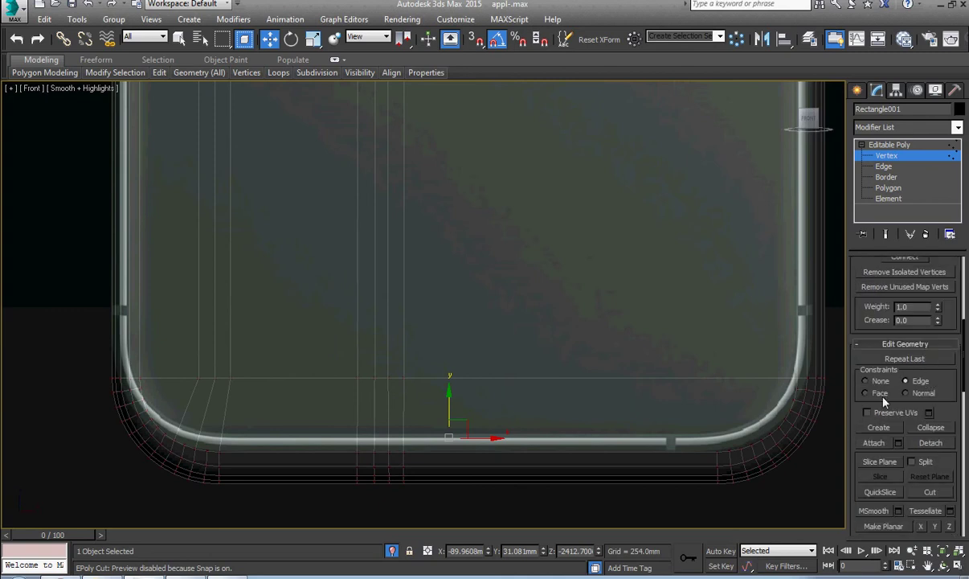
{"action": "left_click_drag", "start_coordinate": [451, 404], "coordinate": [455, 374]}
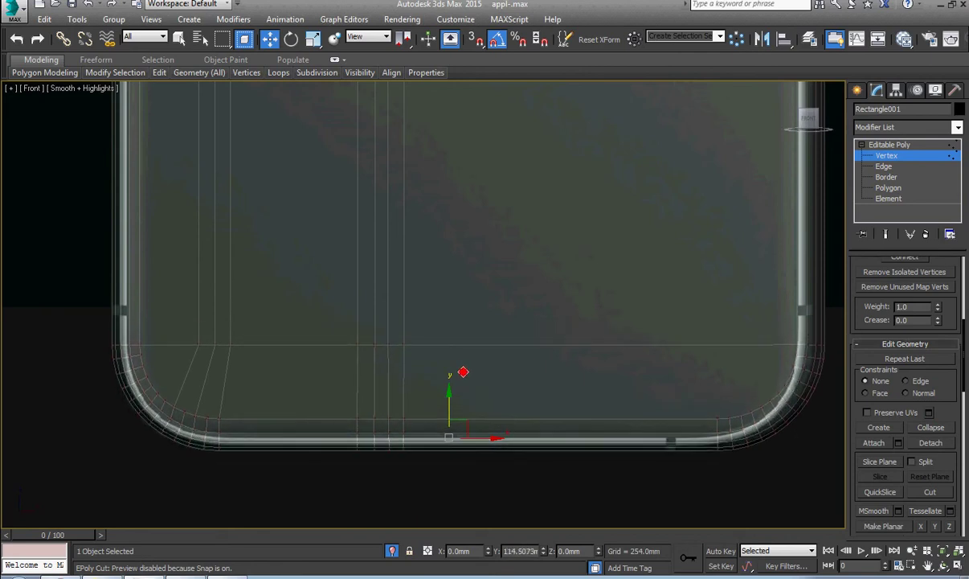
Step: Move the vertices along the phone body's right side about 48 mm inward to match the reference photo's outline
{"action": "scroll", "coordinate": [514, 330], "scroll_direction": "down", "scroll_amount": 8}
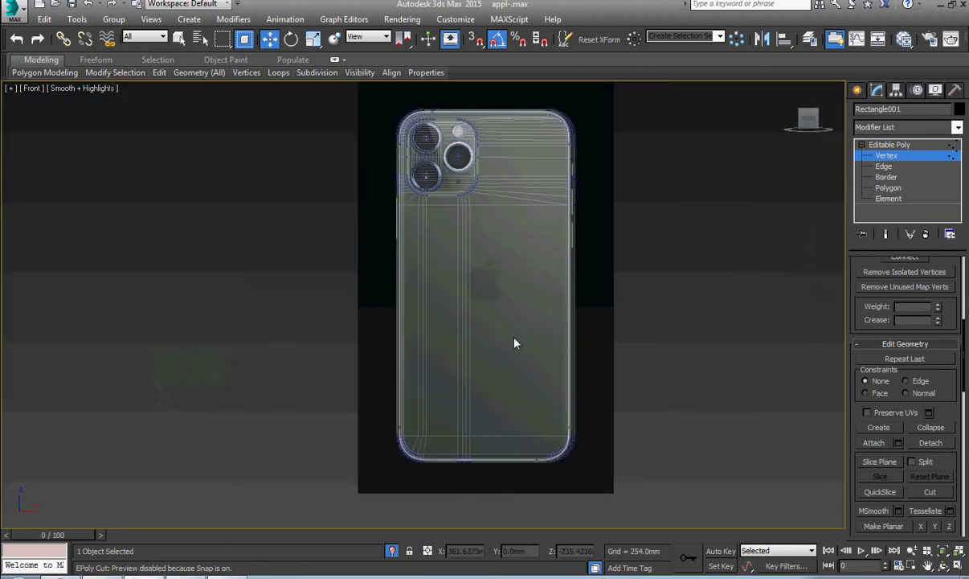
{"action": "scroll", "coordinate": [523, 225], "scroll_direction": "up", "scroll_amount": 5}
{"action": "scroll", "coordinate": [523, 213], "scroll_direction": "down", "scroll_amount": 5}
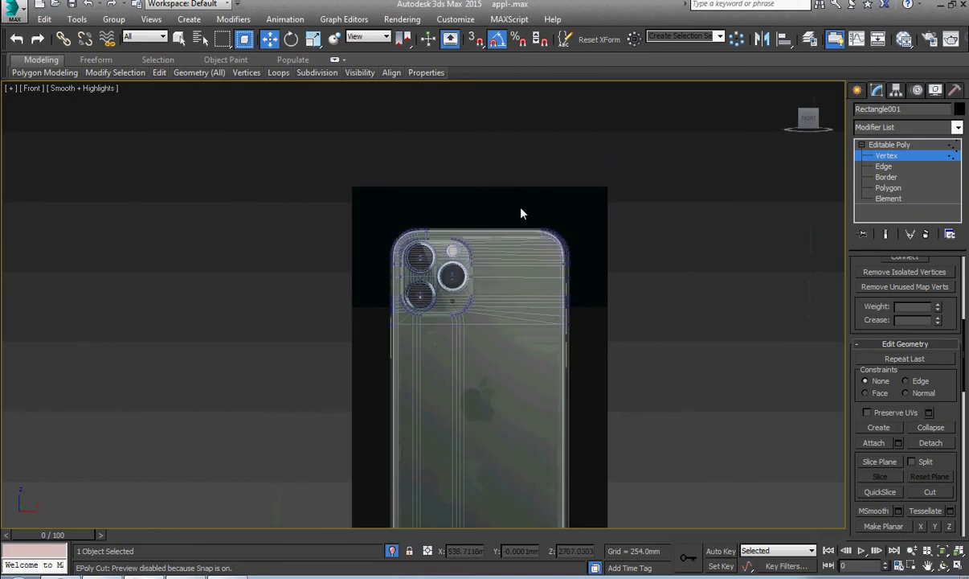
{"action": "left_click_drag", "start_coordinate": [520, 208], "coordinate": [605, 432]}
{"action": "middle_click_drag", "start_coordinate": [605, 431], "coordinate": [568, 288]}
{"action": "left_click_drag", "start_coordinate": [474, 467], "coordinate": [564, 371], "text": "ctrl"}
{"action": "scroll", "coordinate": [532, 214], "scroll_direction": "up", "scroll_amount": 10}
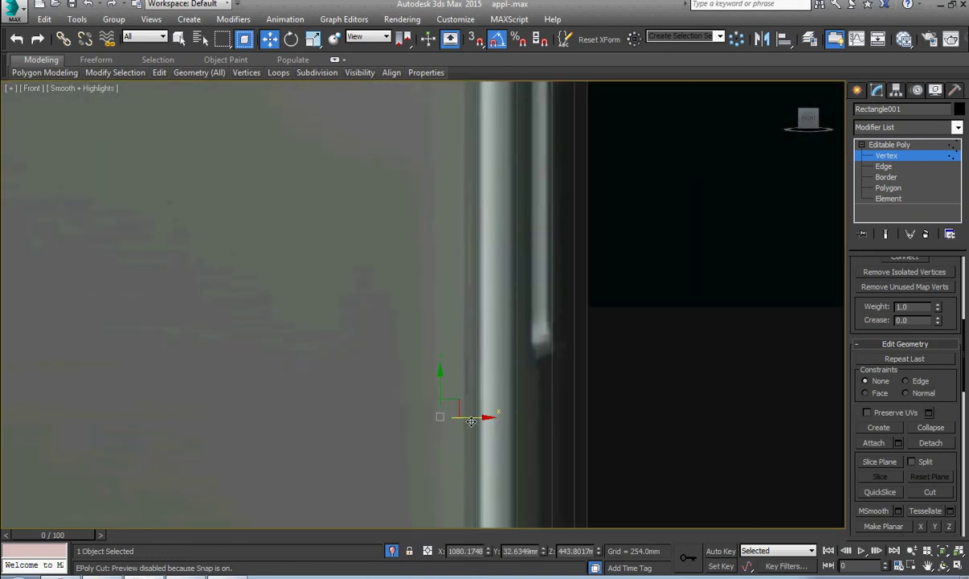
{"action": "left_click_drag", "start_coordinate": [471, 422], "coordinate": [415, 429]}
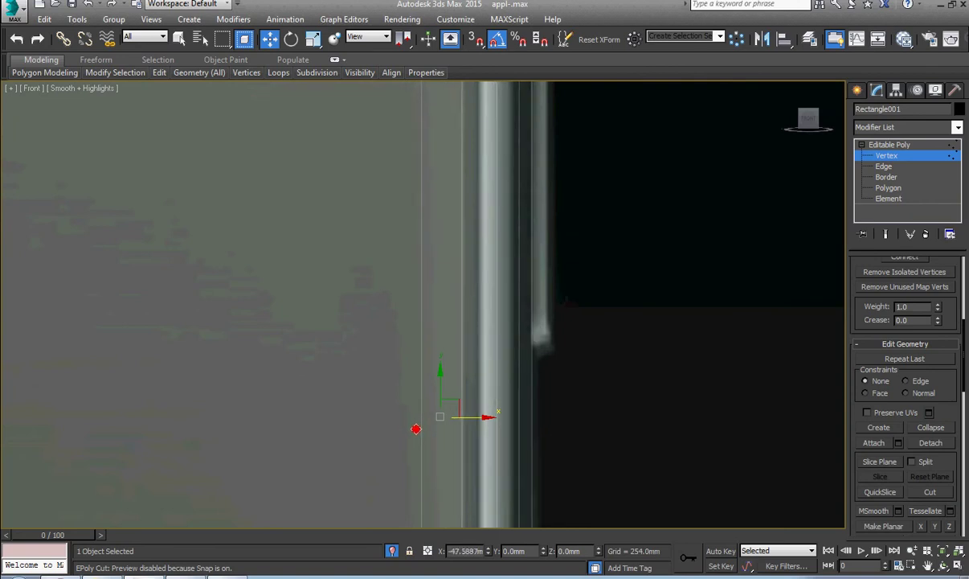
Step: Move the left vertex column of the top antenna band to about X -781 mm, matching the band in the photo
{"action": "scroll", "coordinate": [392, 409], "scroll_direction": "down", "scroll_amount": 6}
{"action": "scroll", "coordinate": [531, 195], "scroll_direction": "up", "scroll_amount": 6}
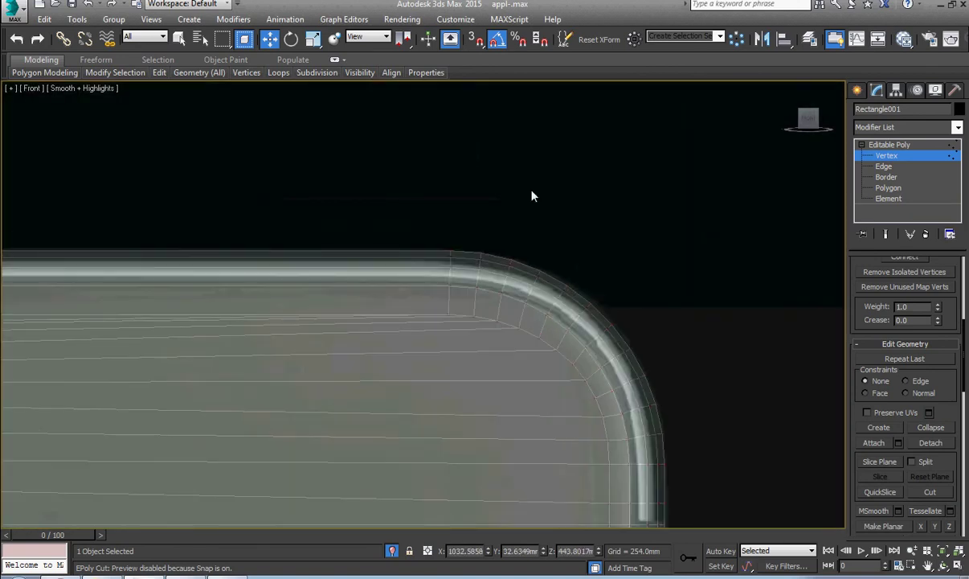
{"action": "scroll", "coordinate": [532, 195], "scroll_direction": "down", "scroll_amount": 5}
{"action": "scroll", "coordinate": [271, 233], "scroll_direction": "up", "scroll_amount": 6}
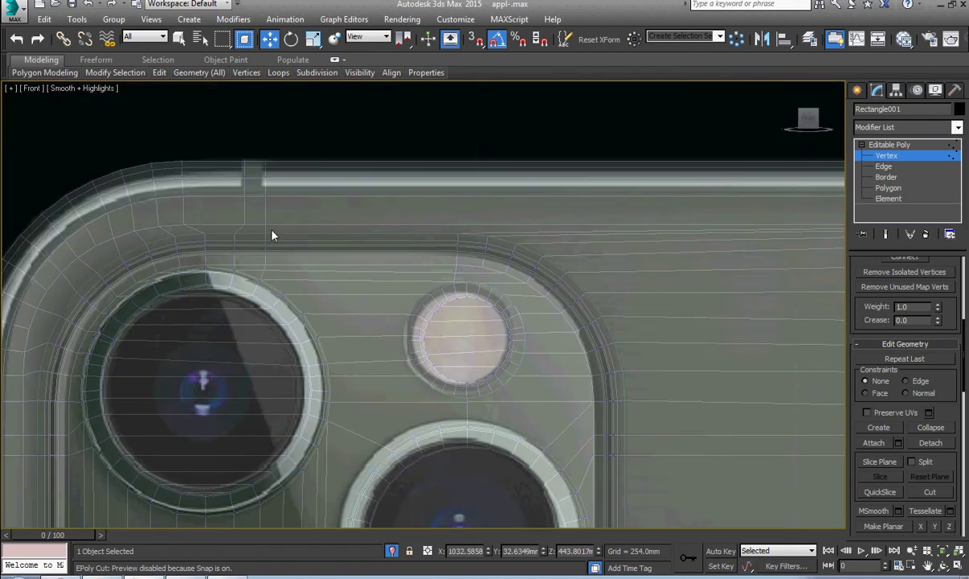
{"action": "scroll", "coordinate": [253, 206], "scroll_direction": "up", "scroll_amount": 5}
{"action": "scroll", "coordinate": [348, 266], "scroll_direction": "down", "scroll_amount": 2}
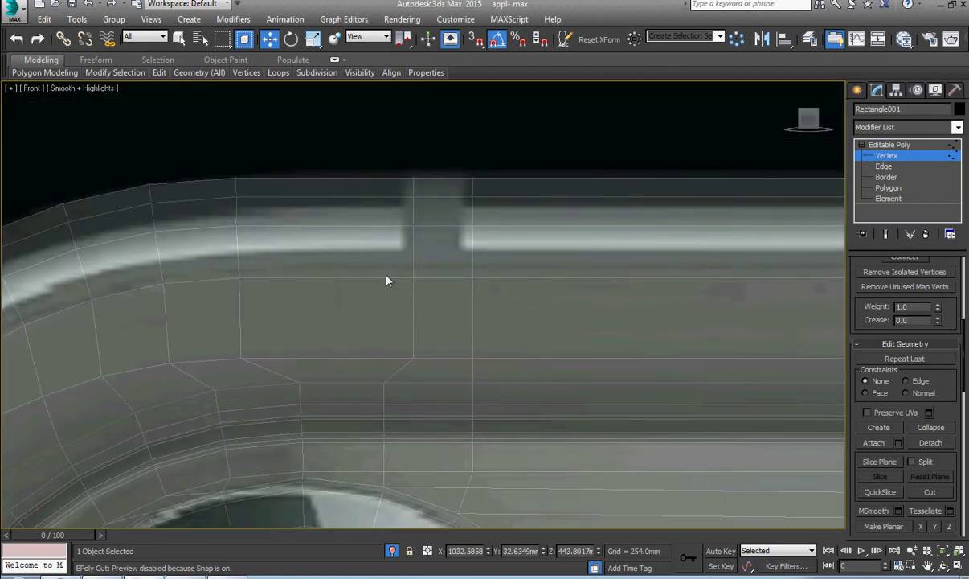
{"action": "left_click_drag", "start_coordinate": [382, 158], "coordinate": [411, 347]}
{"action": "scroll", "coordinate": [440, 265], "scroll_direction": "up", "scroll_amount": 2}
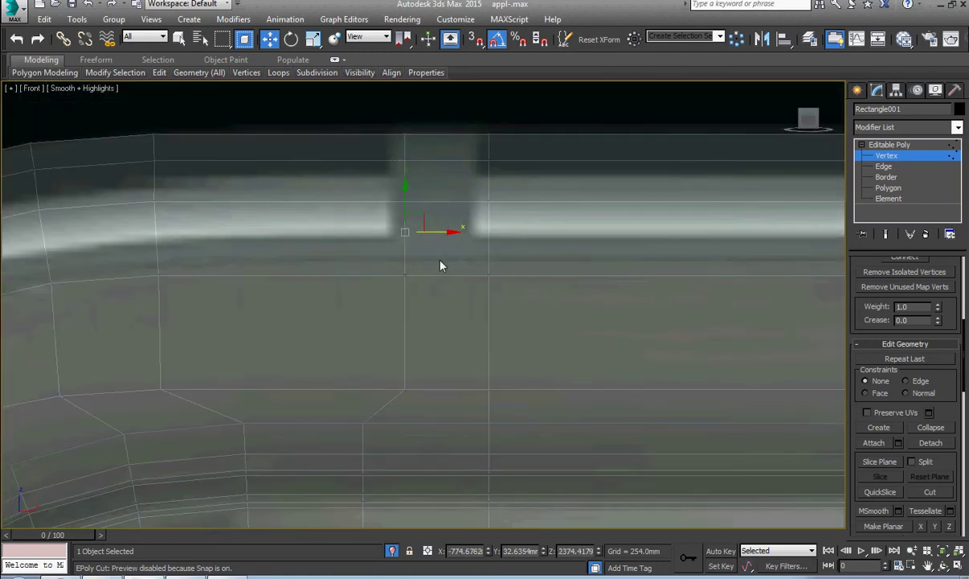
Step: Move the right vertex column of the top antenna band about 5 mm left to match the band's other edge
{"action": "scroll", "coordinate": [439, 217], "scroll_direction": "down", "scroll_amount": 4}
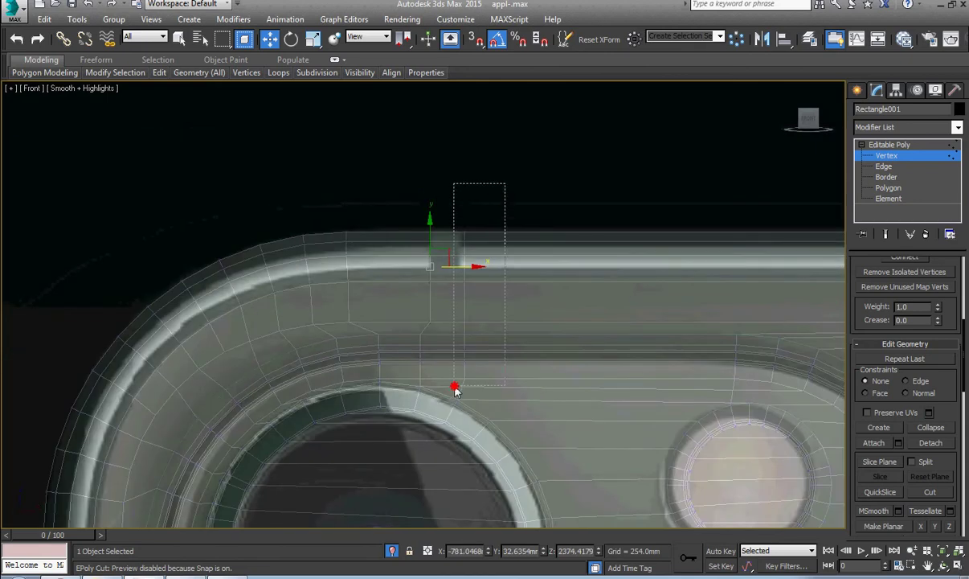
{"action": "scroll", "coordinate": [460, 384], "scroll_direction": "up", "scroll_amount": 5}
{"action": "right_click", "coordinate": [506, 265]}
{"action": "left_click", "coordinate": [567, 305]}
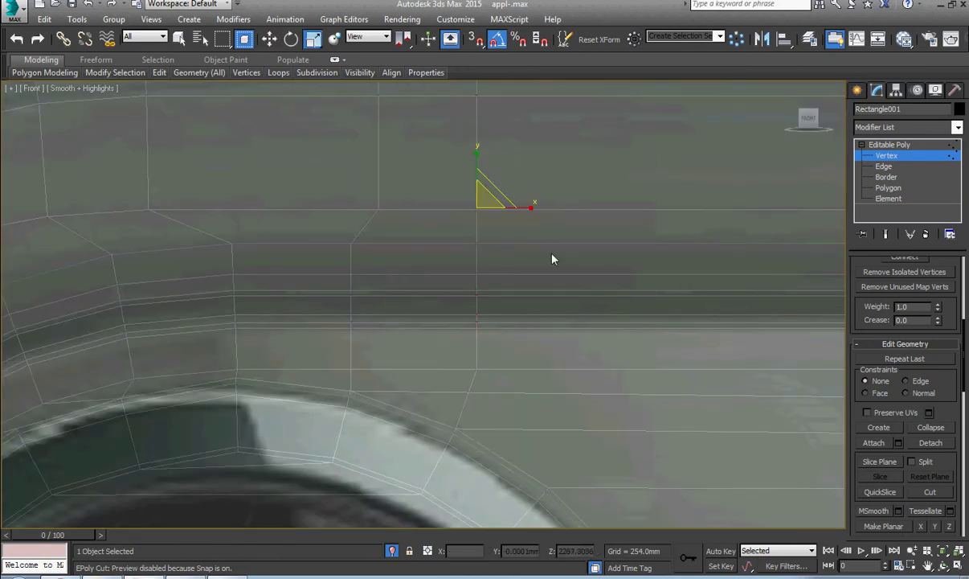
{"action": "right_click", "coordinate": [413, 245]}
{"action": "left_click", "coordinate": [429, 262]}
{"action": "middle_click_drag", "start_coordinate": [461, 223], "coordinate": [489, 389]}
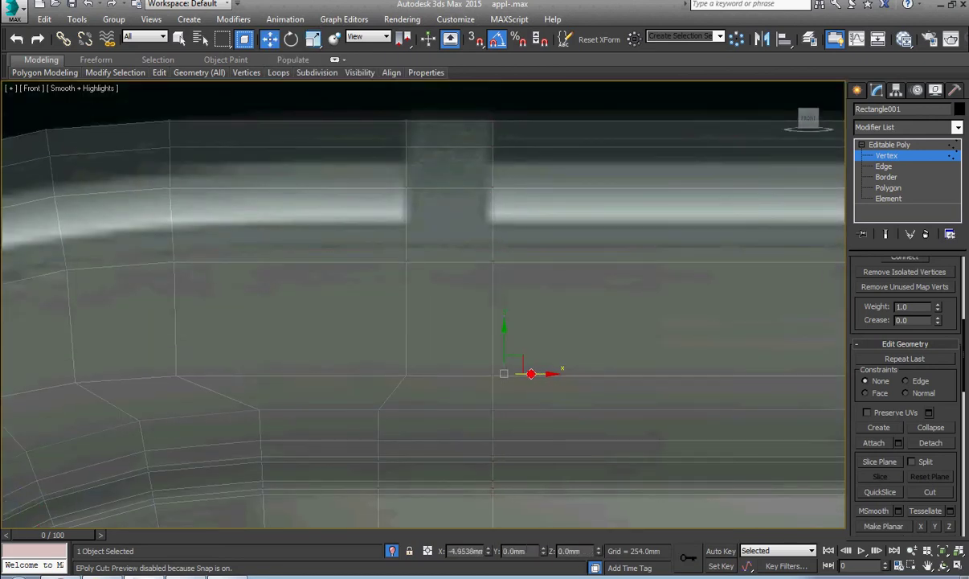
Step: Move the two vertex rows of the left side's upper antenna band up to match the photo, the lower row by about 7.6 mm
{"action": "scroll", "coordinate": [544, 374], "scroll_direction": "down", "scroll_amount": 4}
{"action": "middle_click_drag", "start_coordinate": [543, 375], "coordinate": [535, 266]}
{"action": "scroll", "coordinate": [304, 488], "scroll_direction": "up", "scroll_amount": 5}
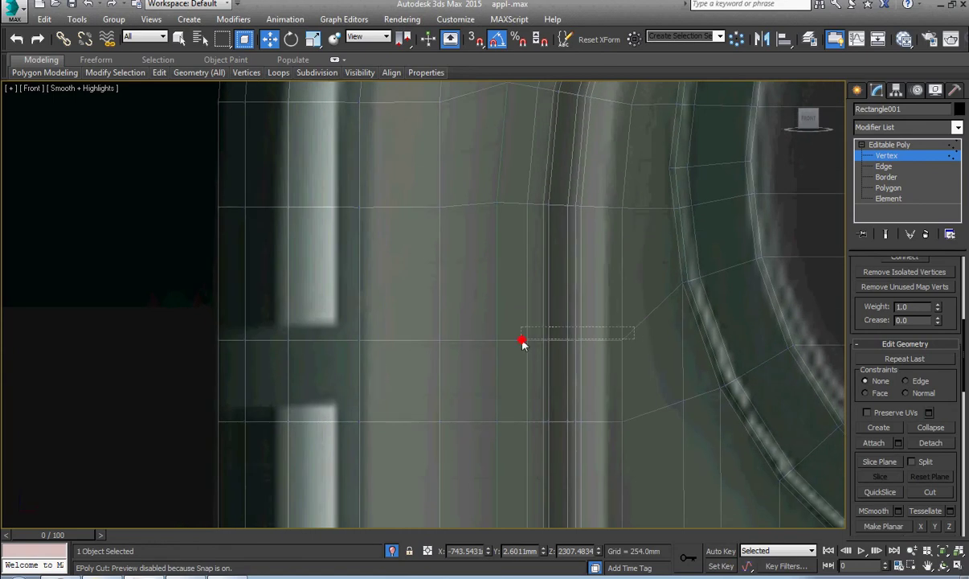
{"action": "left_click_drag", "start_coordinate": [522, 342], "coordinate": [177, 341]}
{"action": "left_click_drag", "start_coordinate": [458, 311], "coordinate": [461, 300]}
{"action": "middle_click_drag", "start_coordinate": [551, 373], "coordinate": [503, 330]}
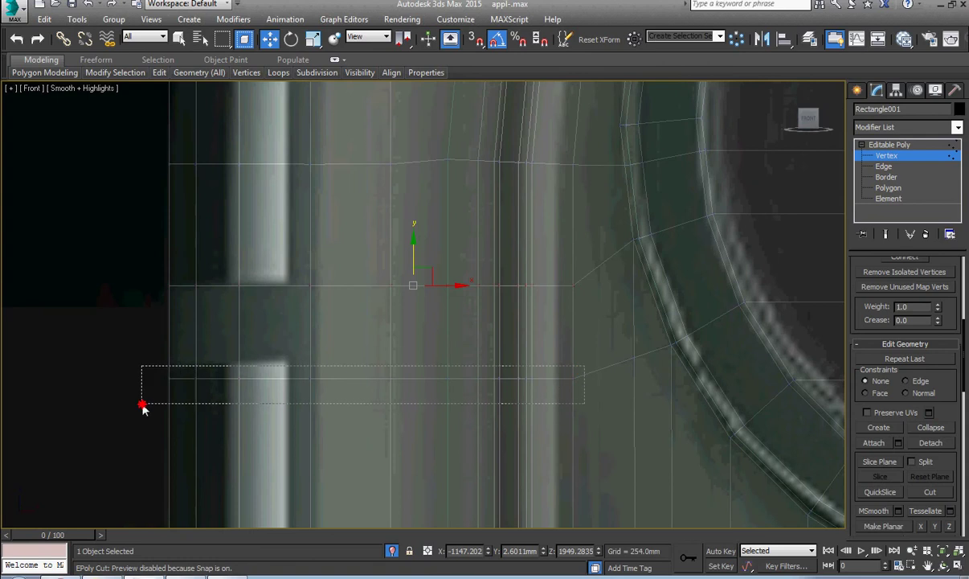
{"action": "left_click_drag", "start_coordinate": [442, 265], "coordinate": [413, 331]}
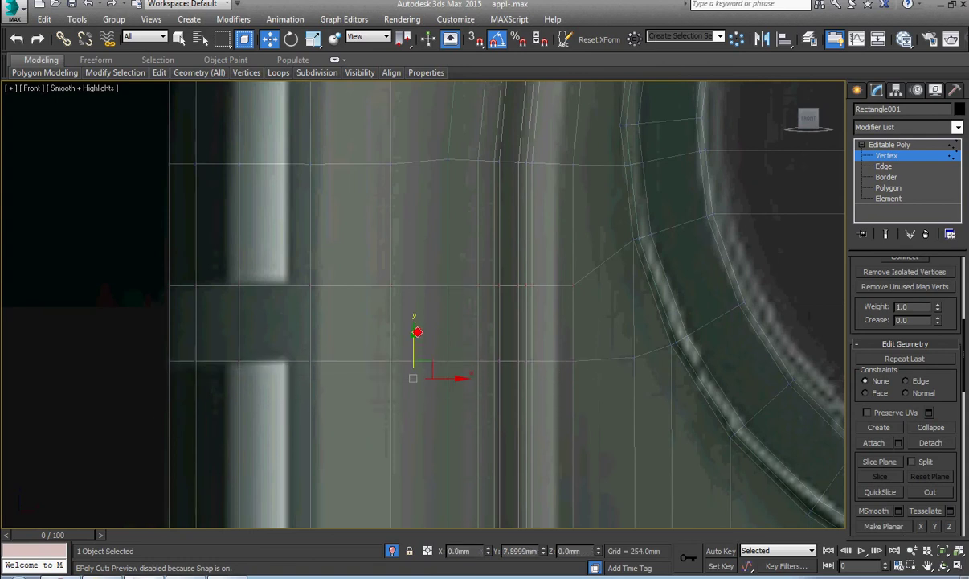
Step: Move both vertex rows of the right side's upper antenna band up to the band edges in the photo, the lower row to about Z 1916 mm
{"action": "scroll", "coordinate": [413, 338], "scroll_direction": "down", "scroll_amount": 5}
{"action": "middle_click_drag", "start_coordinate": [693, 371], "coordinate": [322, 458]}
{"action": "middle_click_drag", "start_coordinate": [631, 341], "coordinate": [209, 295]}
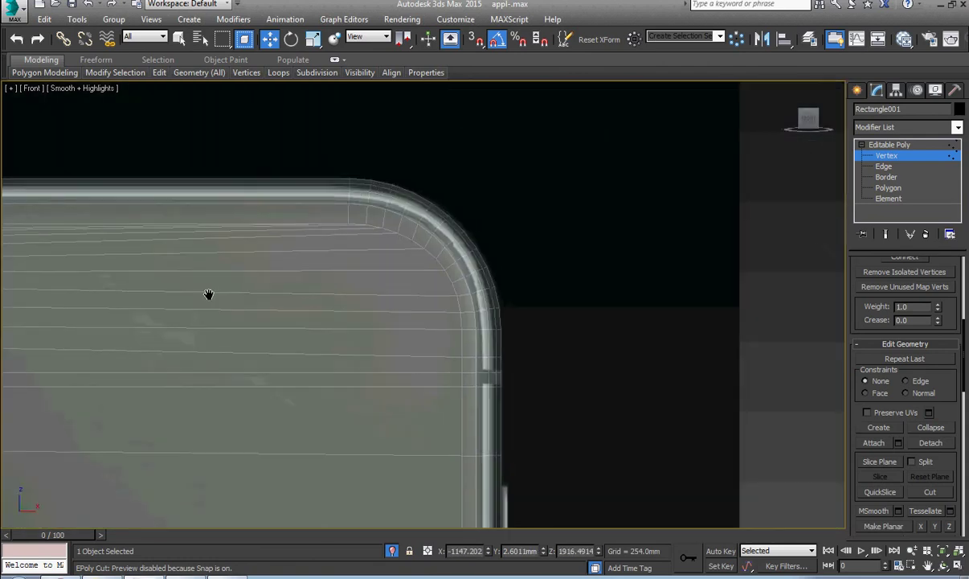
{"action": "scroll", "coordinate": [507, 385], "scroll_direction": "up", "scroll_amount": 4}
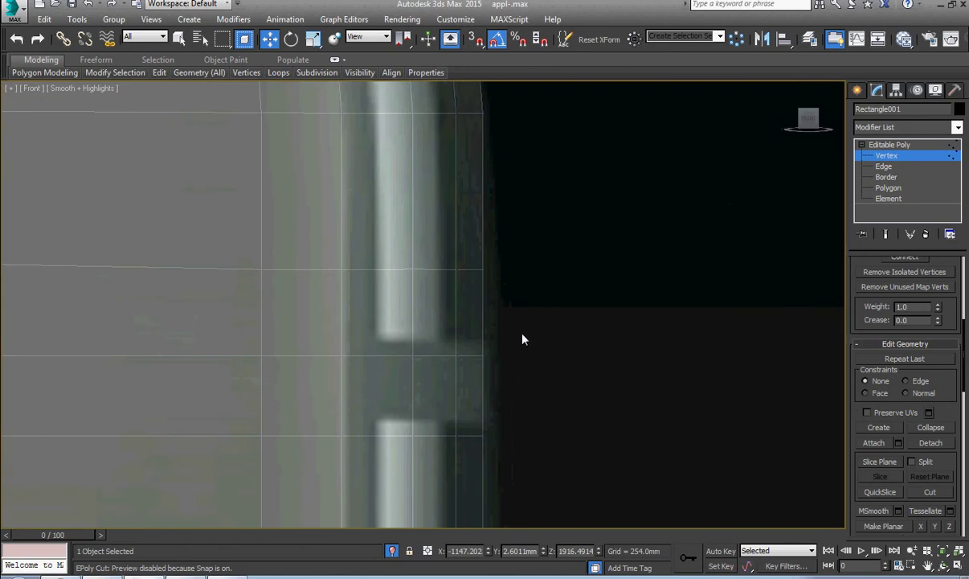
{"action": "left_click_drag", "start_coordinate": [521, 330], "coordinate": [197, 368]}
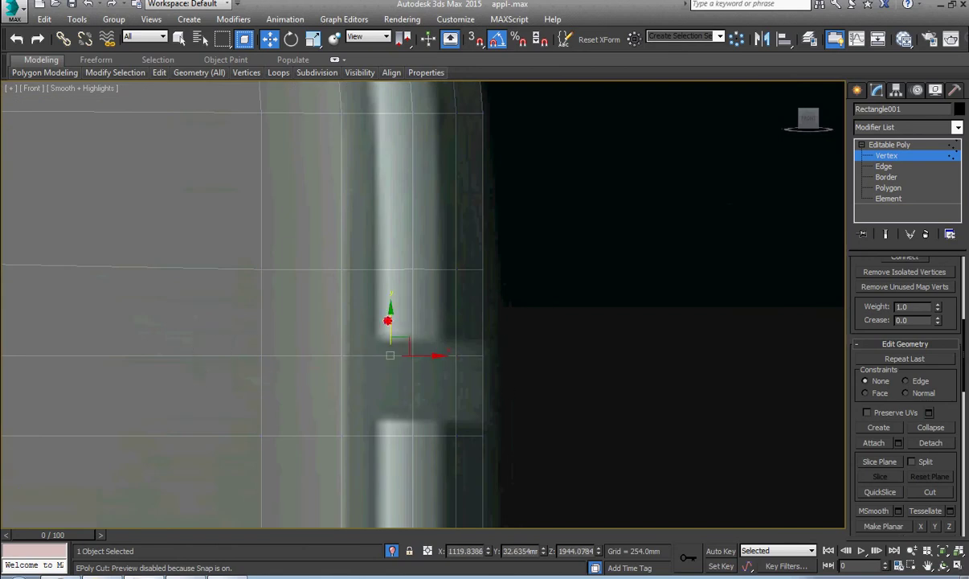
{"action": "left_click_drag", "start_coordinate": [387, 321], "coordinate": [389, 308]}
{"action": "left_click_drag", "start_coordinate": [599, 404], "coordinate": [224, 450]}
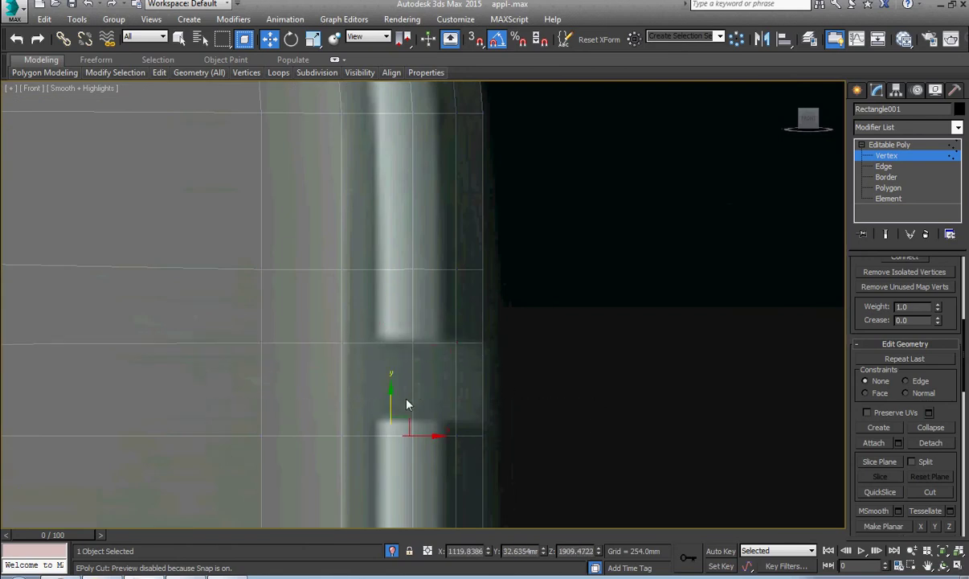
{"action": "left_click_drag", "start_coordinate": [393, 407], "coordinate": [398, 392]}
Step: Insert a vertical edge loop across the phone's bottom rim along the right edge of the bottom antenna band, at about X 691 mm
{"action": "scroll", "coordinate": [399, 391], "scroll_direction": "down", "scroll_amount": 5}
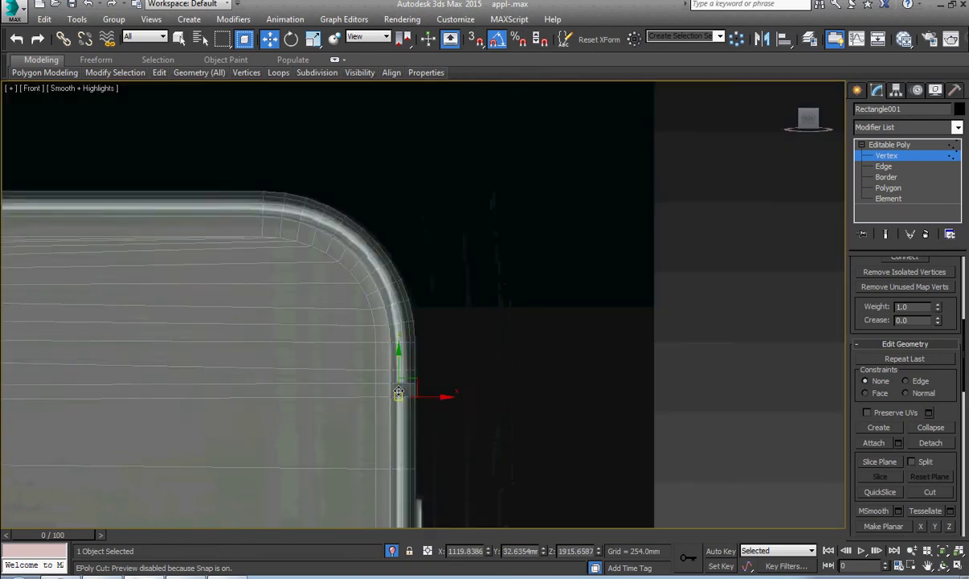
{"action": "scroll", "coordinate": [397, 393], "scroll_direction": "down", "scroll_amount": 5}
{"action": "middle_click_drag", "start_coordinate": [378, 433], "coordinate": [510, 249]}
{"action": "scroll", "coordinate": [543, 377], "scroll_direction": "up", "scroll_amount": 3}
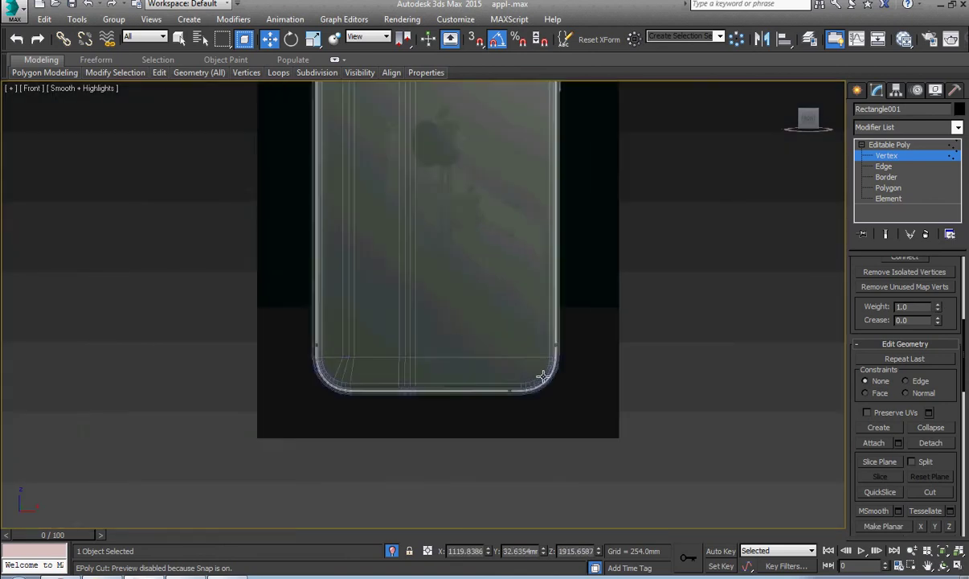
{"action": "scroll", "coordinate": [543, 376], "scroll_direction": "up", "scroll_amount": 10}
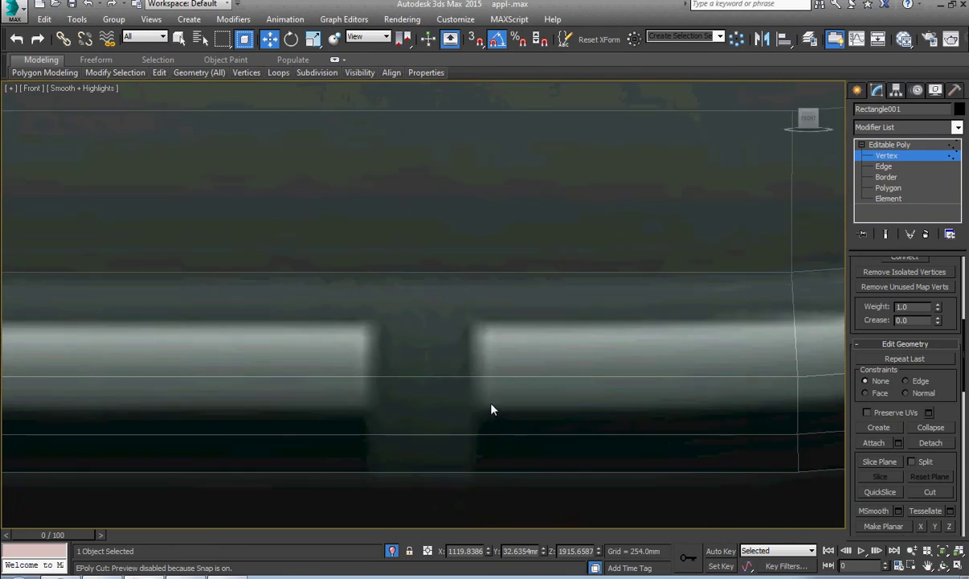
{"action": "middle_click_drag", "start_coordinate": [489, 403], "coordinate": [495, 415]}
{"action": "key", "text": "alt+s"}
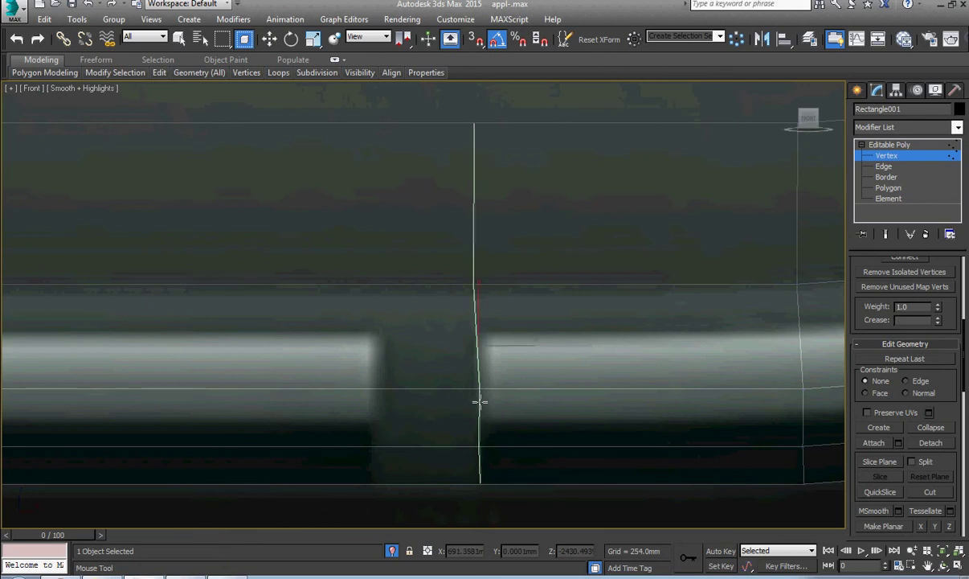
{"action": "key", "text": "w"}
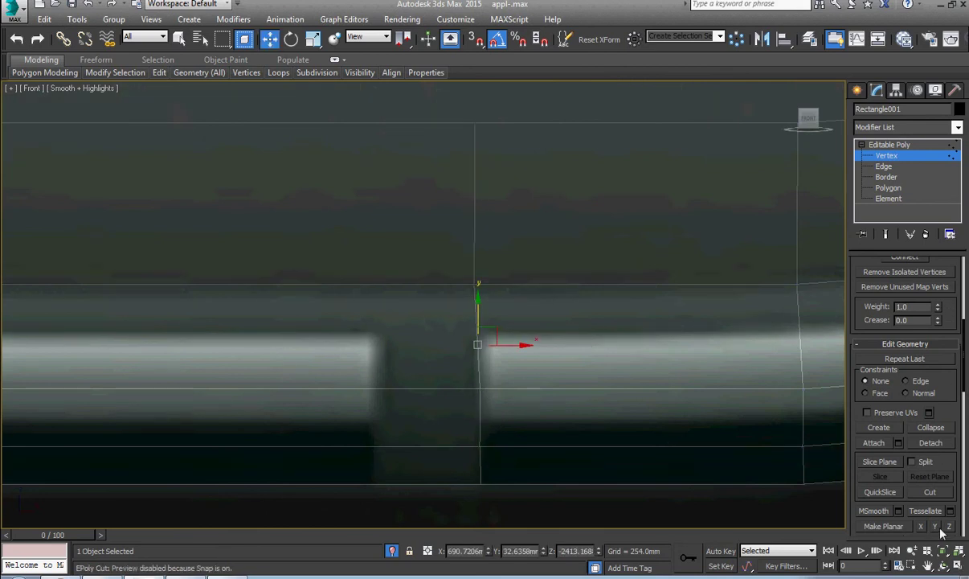
Step: Straighten the new bottom-rim loop with Make Planar along the X axis
{"action": "left_click", "coordinate": [936, 527]}
{"action": "key", "text": "ctrl+z"}
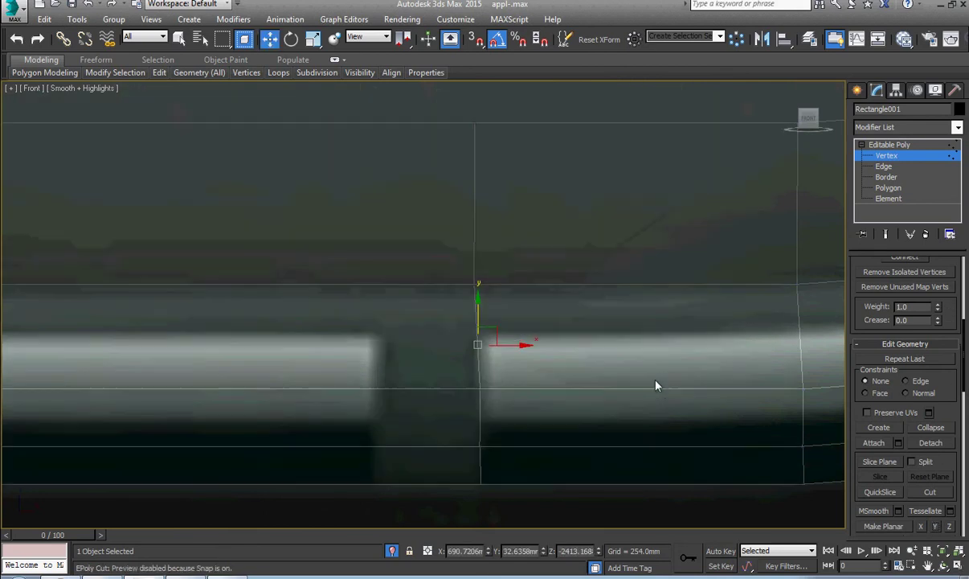
{"action": "left_click", "coordinate": [922, 527]}
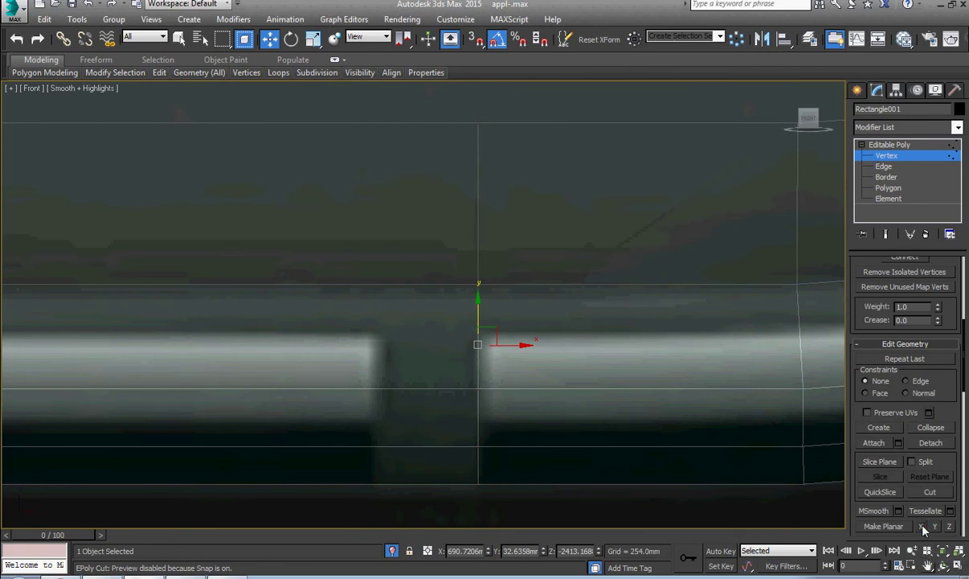
Step: Insert a second vertical edge loop along the left edge of the bottom antenna band, at about X 660 mm
{"action": "middle_click_drag", "start_coordinate": [420, 381], "coordinate": [426, 382]}
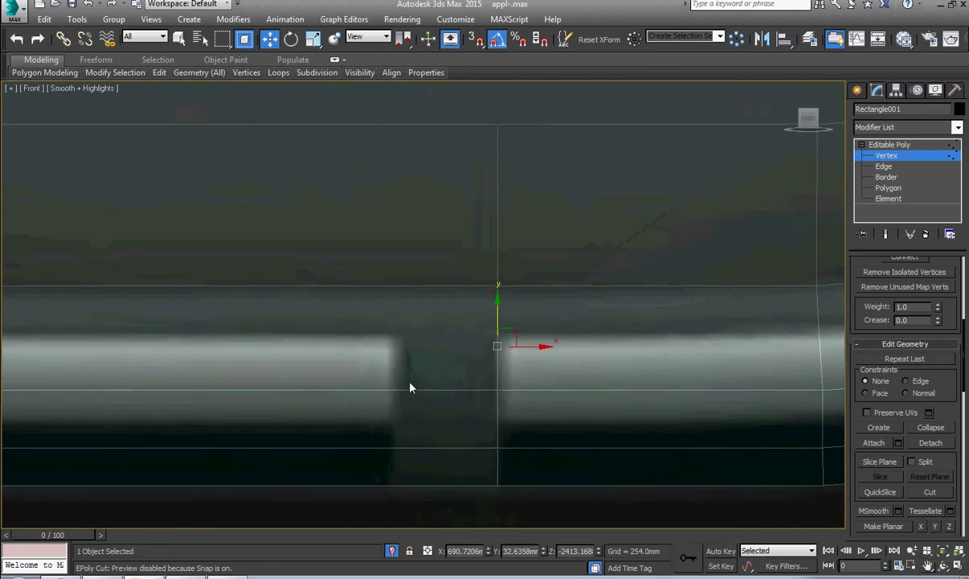
{"action": "key", "text": "alt+1"}
{"action": "left_click", "coordinate": [396, 384]}
{"action": "key", "text": "w"}
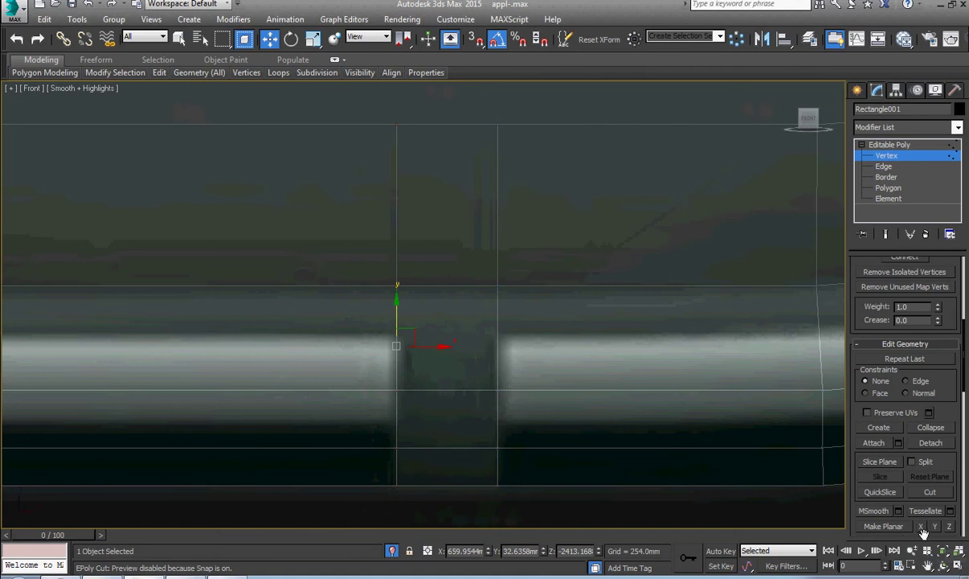
Step: Insert horizontal edge loops along both edges of the left side's lower antenna band, at about Z -1989 mm and Z -1955 mm
{"action": "scroll", "coordinate": [432, 390], "scroll_direction": "down", "scroll_amount": 9}
{"action": "middle_click_drag", "start_coordinate": [378, 396], "coordinate": [610, 400]}
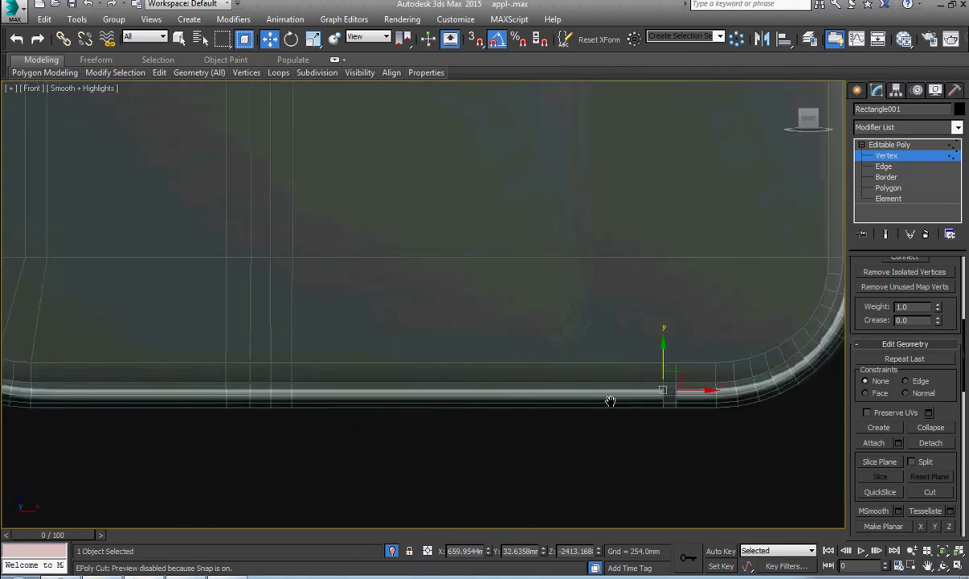
{"action": "middle_click_drag", "start_coordinate": [415, 401], "coordinate": [621, 400]}
{"action": "scroll", "coordinate": [224, 389], "scroll_direction": "up", "scroll_amount": 8}
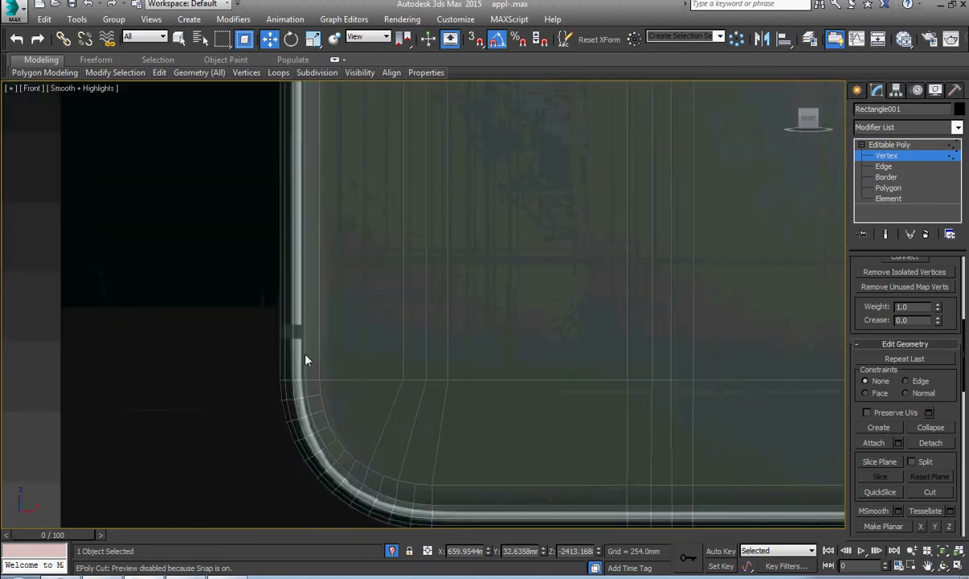
{"action": "key", "text": "w"}
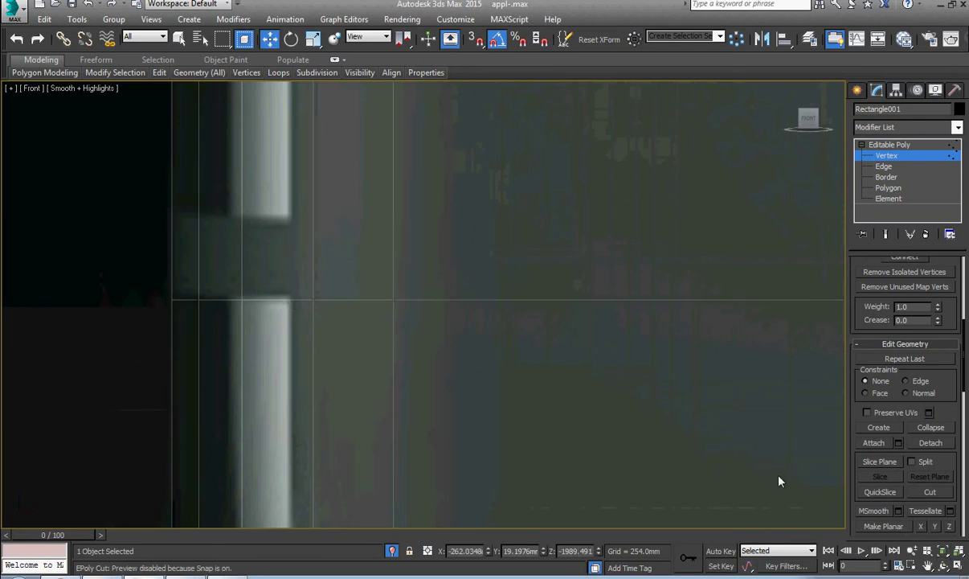
{"action": "middle_click_drag", "start_coordinate": [307, 225], "coordinate": [326, 276]}
{"action": "key", "text": "alt+1"}
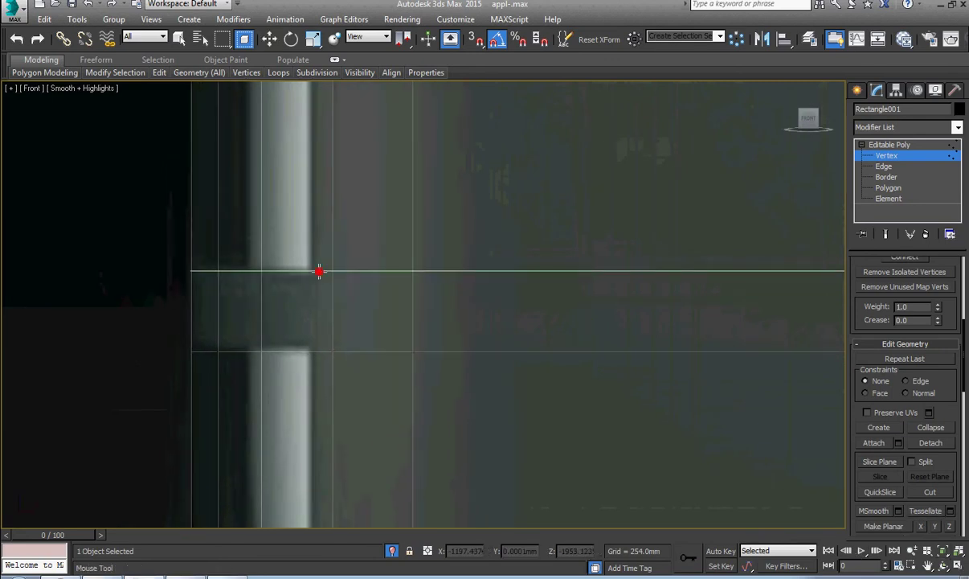
{"action": "left_click", "coordinate": [319, 272]}
{"action": "key", "text": "w"}
Step: Examine how the edge loops fit the right side's lower antenna band, and inspect the body up to the camera module
{"action": "scroll", "coordinate": [353, 279], "scroll_direction": "down", "scroll_amount": 5}
{"action": "middle_click_drag", "start_coordinate": [406, 297], "coordinate": [167, 326]}
{"action": "scroll", "coordinate": [171, 325], "scroll_direction": "down", "scroll_amount": 3}
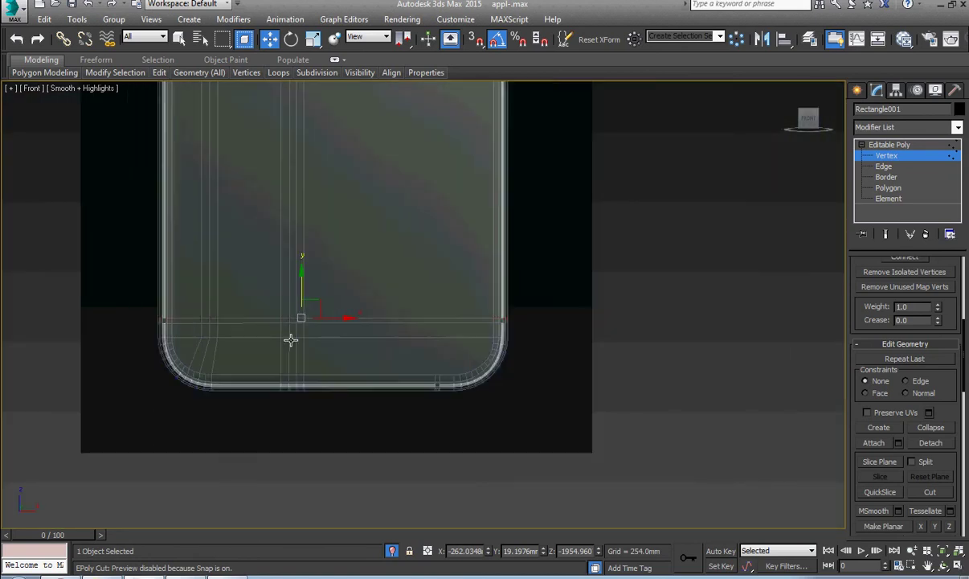
{"action": "scroll", "coordinate": [499, 319], "scroll_direction": "up", "scroll_amount": 10}
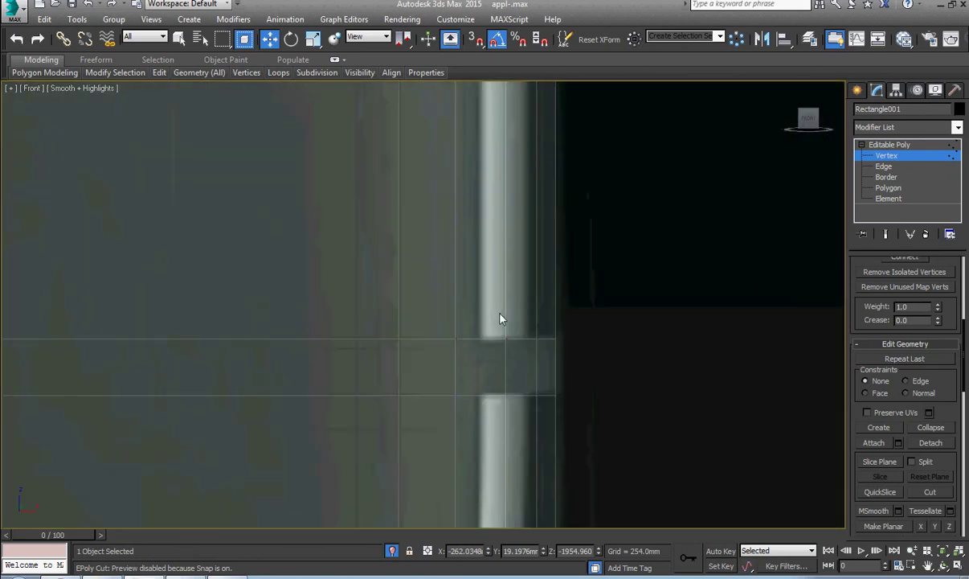
{"action": "scroll", "coordinate": [500, 314], "scroll_direction": "down", "scroll_amount": 8}
{"action": "middle_click_drag", "start_coordinate": [493, 231], "coordinate": [522, 346]}
{"action": "scroll", "coordinate": [521, 322], "scroll_direction": "down", "scroll_amount": 2}
{"action": "middle_click_drag", "start_coordinate": [514, 241], "coordinate": [533, 380]}
{"action": "mouse_move", "coordinate": [530, 181]}
{"action": "middle_mouse_down"}
{"action": "mouse_move", "coordinate": [553, 290]}
{"action": "mouse_move", "coordinate": [558, 409]}
{"action": "middle_mouse_up"}
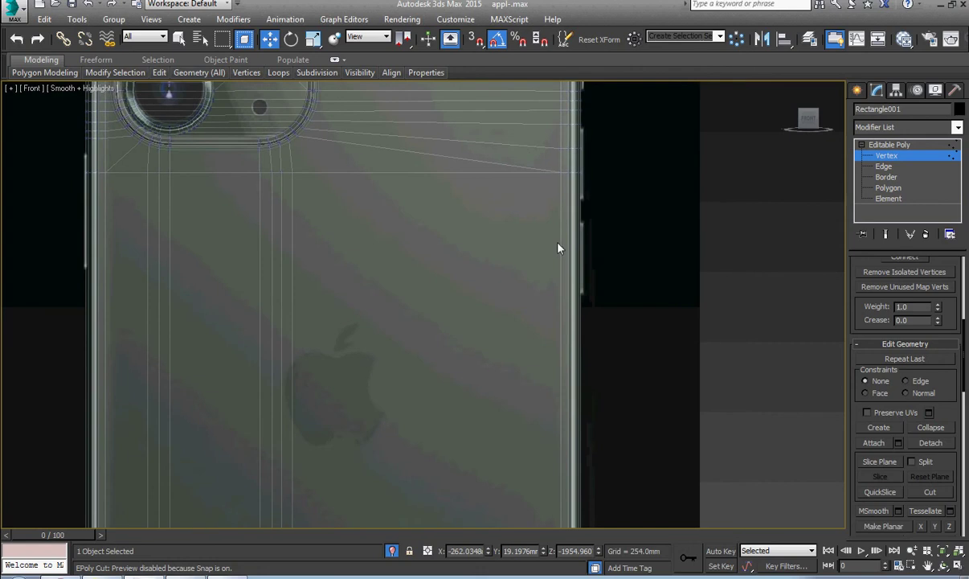
{"action": "middle_click_drag", "start_coordinate": [569, 216], "coordinate": [569, 267]}
{"action": "middle_click_drag", "start_coordinate": [239, 199], "coordinate": [482, 368]}
{"action": "scroll", "coordinate": [475, 284], "scroll_direction": "up", "scroll_amount": 5}
Step: Leave vertex editing and deselect the phone body, viewing the whole model at an angle
{"action": "left_click", "coordinate": [920, 147]}
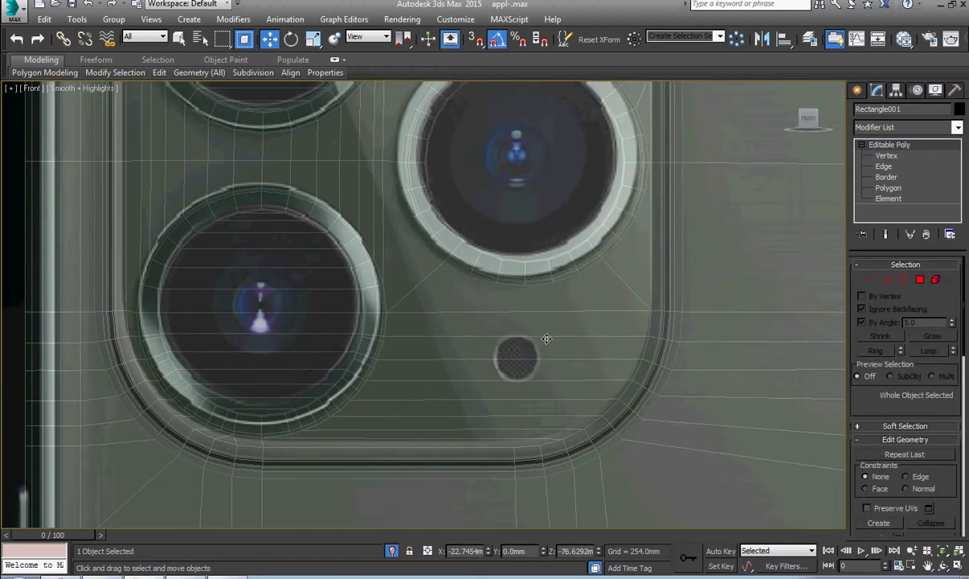
{"action": "middle_click_drag", "start_coordinate": [547, 338], "coordinate": [541, 398]}
{"action": "mouse_move", "coordinate": [553, 304]}
{"action": "middle_mouse_down"}
{"action": "mouse_move", "coordinate": [584, 353]}
{"action": "mouse_move", "coordinate": [588, 380]}
{"action": "middle_mouse_up"}
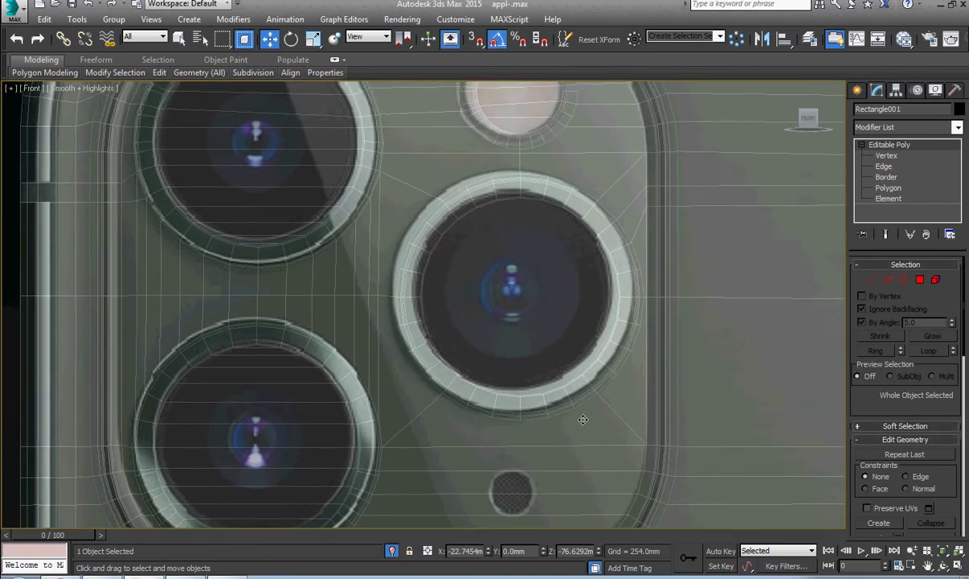
{"action": "scroll", "coordinate": [582, 419], "scroll_direction": "down", "scroll_amount": 10}
{"action": "middle_click_drag", "start_coordinate": [498, 377], "coordinate": [515, 362], "text": "alt"}
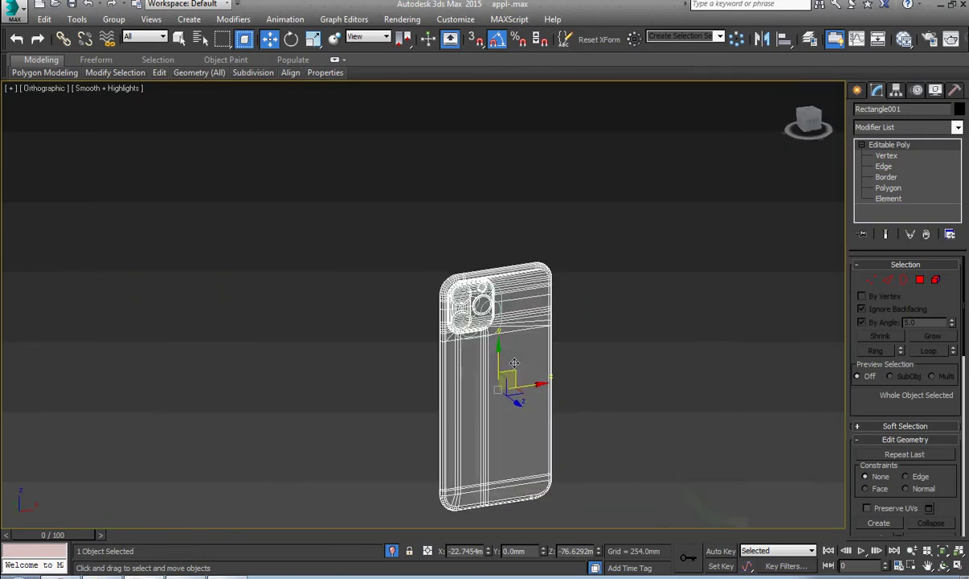
{"action": "left_click", "coordinate": [641, 348]}
Step: Check the dr layer's contents in the Layer Explorer and delete the back-view photo plane Plane001
{"action": "middle_click_drag", "start_coordinate": [600, 393], "coordinate": [411, 154]}
{"action": "scroll", "coordinate": [614, 449], "scroll_direction": "down", "scroll_amount": 5}
{"action": "middle_click_drag", "start_coordinate": [614, 450], "coordinate": [534, 342]}
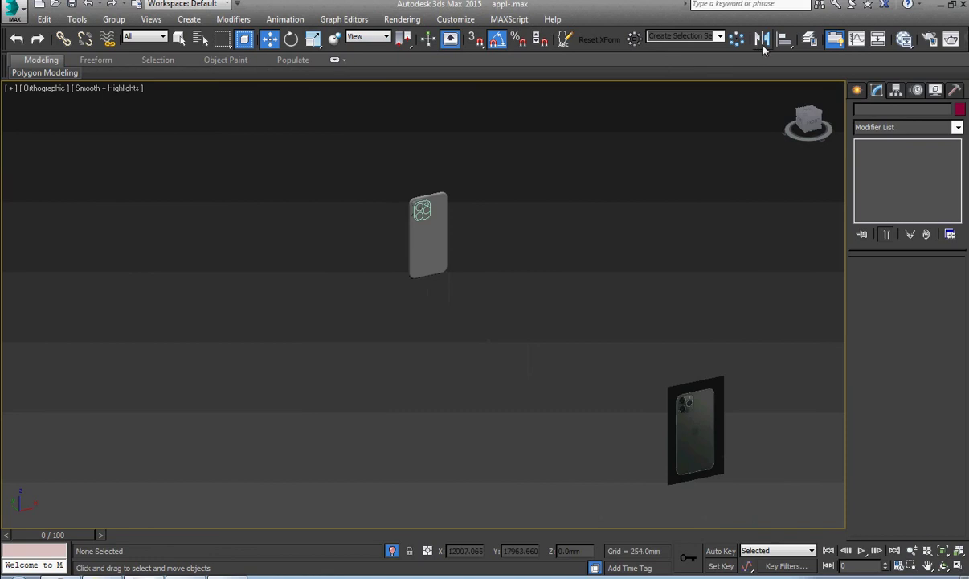
{"action": "left_click", "coordinate": [808, 40]}
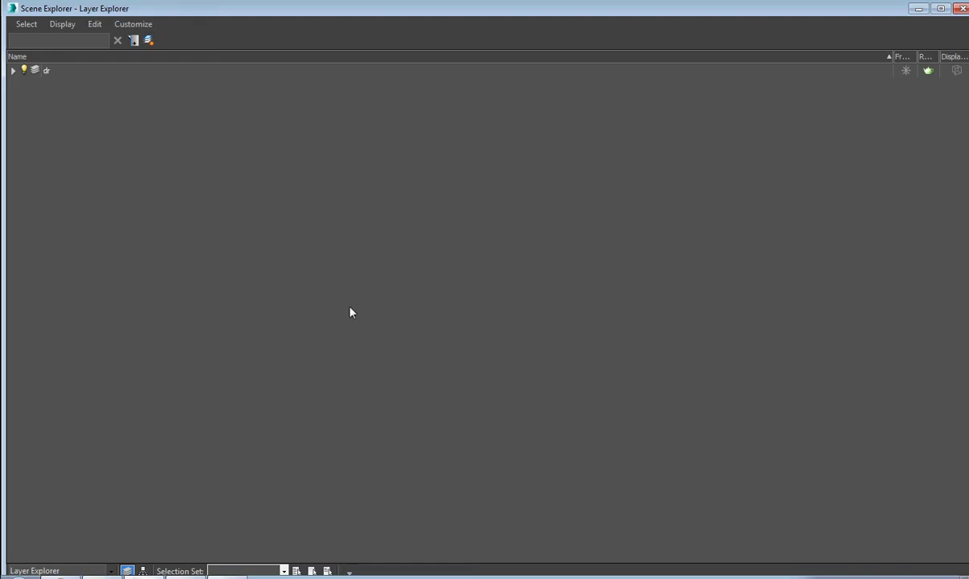
{"action": "left_click", "coordinate": [12, 72]}
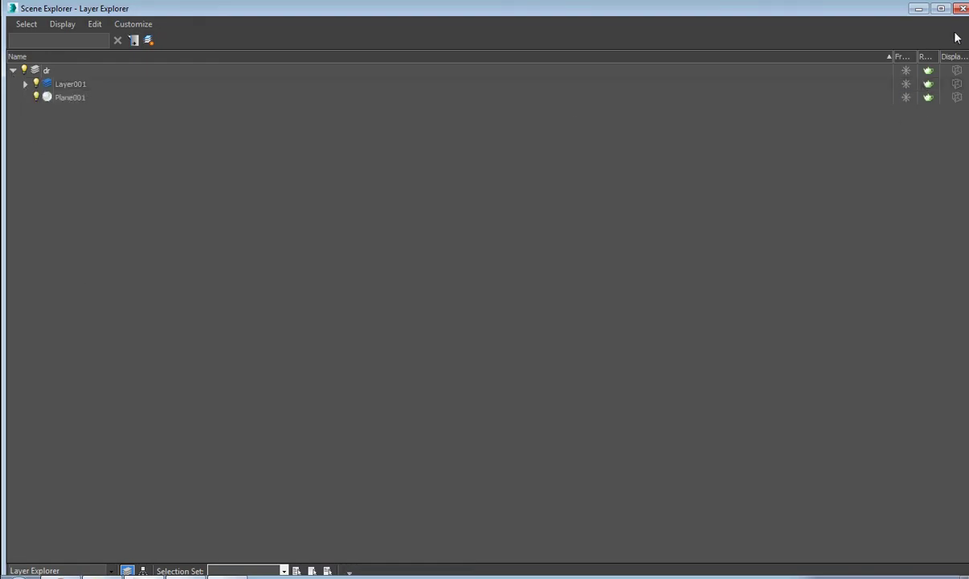
{"action": "left_click", "coordinate": [962, 8]}
{"action": "key", "text": "z"}
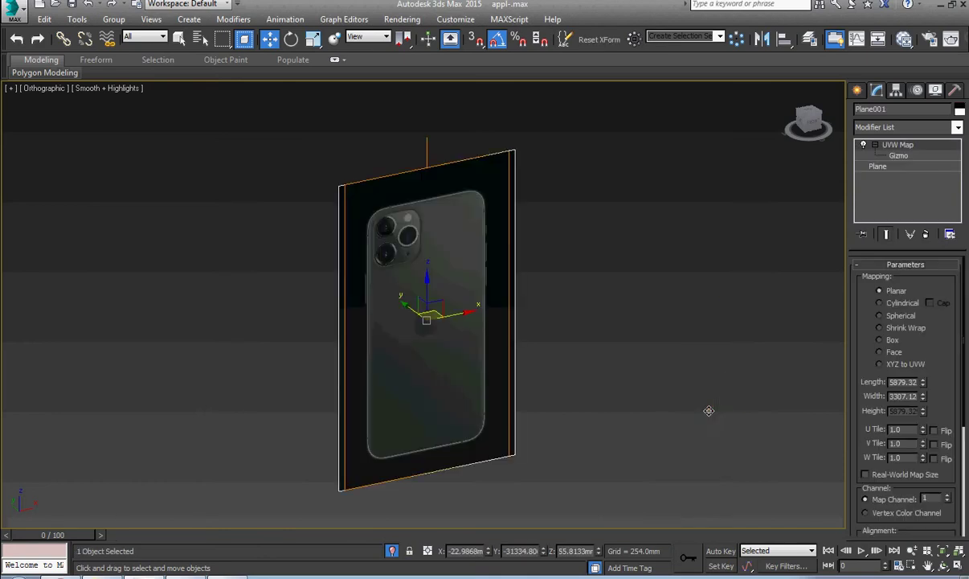
{"action": "key", "text": "Delete"}
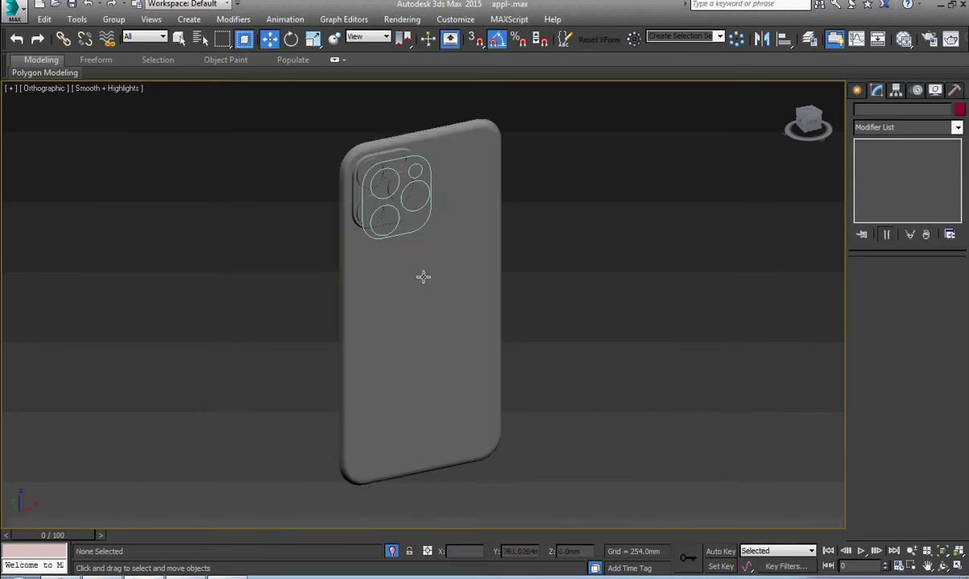
Step: Select the phone body and show its camera module up close in the front view
{"action": "left_click", "coordinate": [422, 306]}
{"action": "scroll", "coordinate": [417, 192], "scroll_direction": "up", "scroll_amount": 5}
{"action": "scroll", "coordinate": [477, 305], "scroll_direction": "down", "scroll_amount": 3}
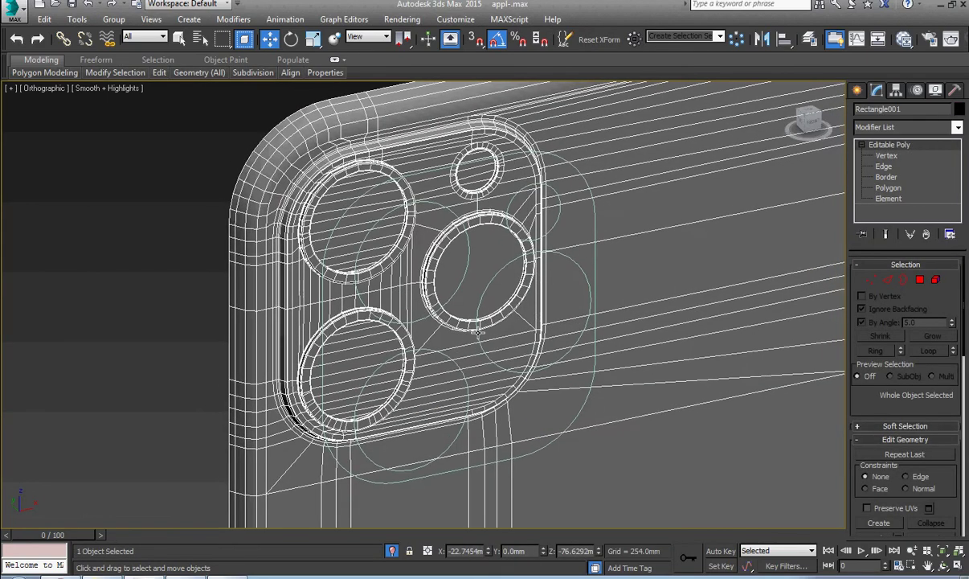
{"action": "key", "text": "f"}
{"action": "scroll", "coordinate": [397, 160], "scroll_direction": "up", "scroll_amount": 5}
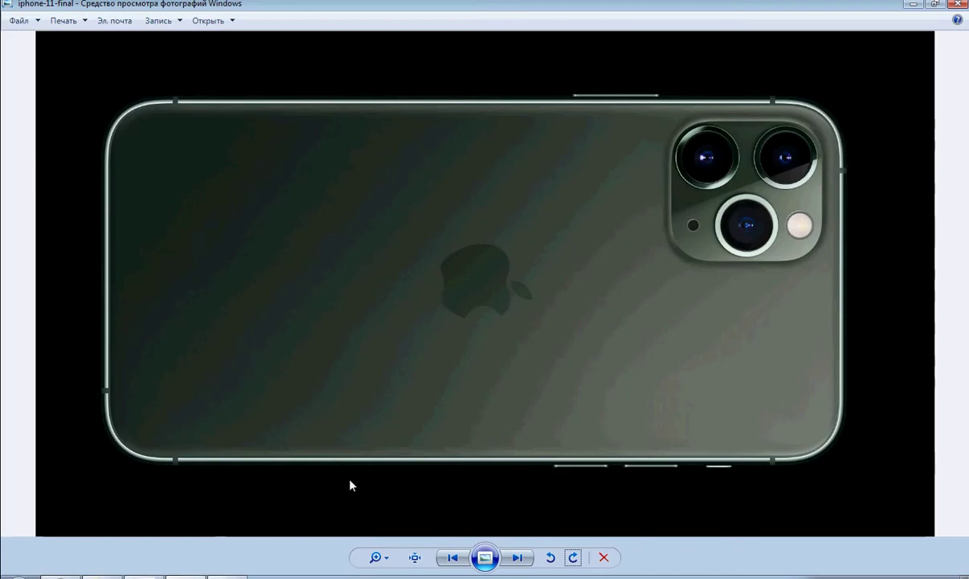
Step: Switch to Windows Photo Viewer, rotate the iphone-11-final photo counterclockwise to portrait, and examine the camera module up close
{"action": "left_click", "coordinate": [551, 558]}
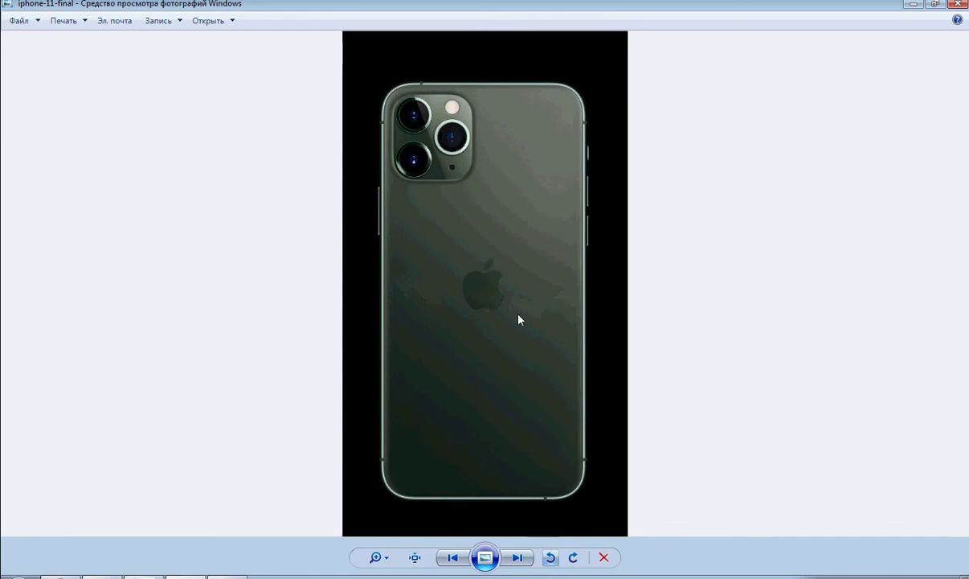
{"action": "scroll", "coordinate": [443, 112], "scroll_direction": "up", "scroll_amount": 5}
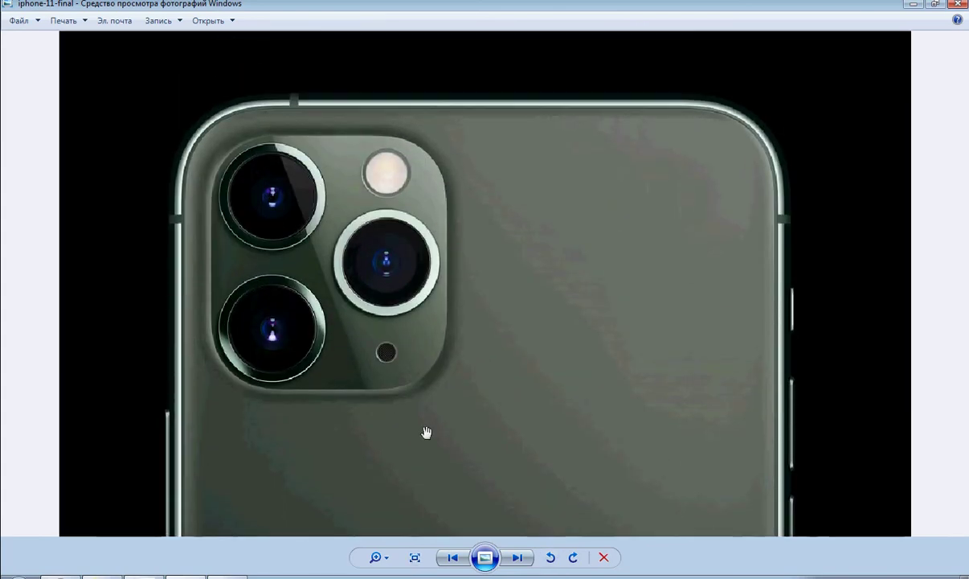
Step: Switch to 3ds Max and draw a circle of about 48 mm radius for the small hole beneath the camera module's middle lens
{"action": "mouse_move", "coordinate": [144, 577]}
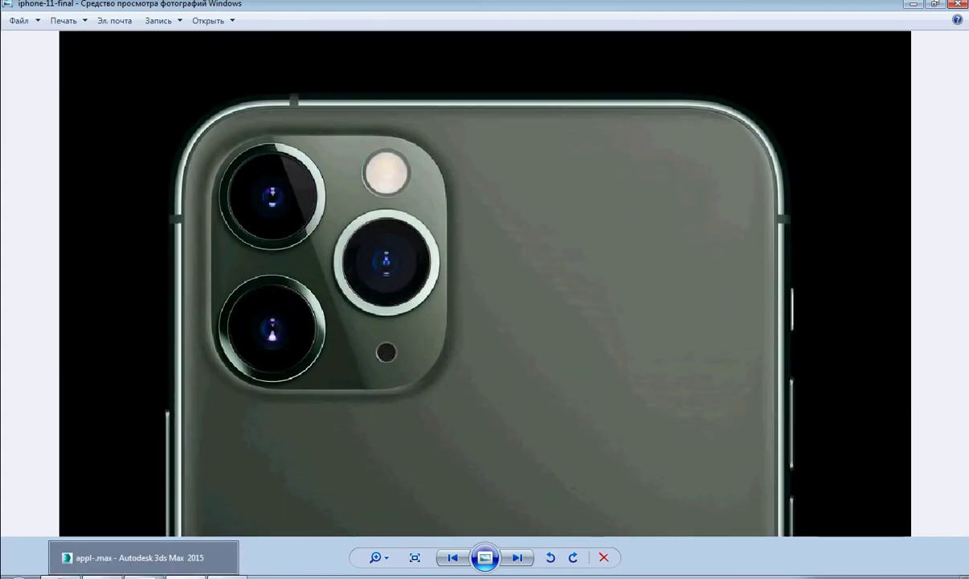
{"action": "left_click", "coordinate": [143, 557]}
{"action": "scroll", "coordinate": [353, 343], "scroll_direction": "up", "scroll_amount": 5}
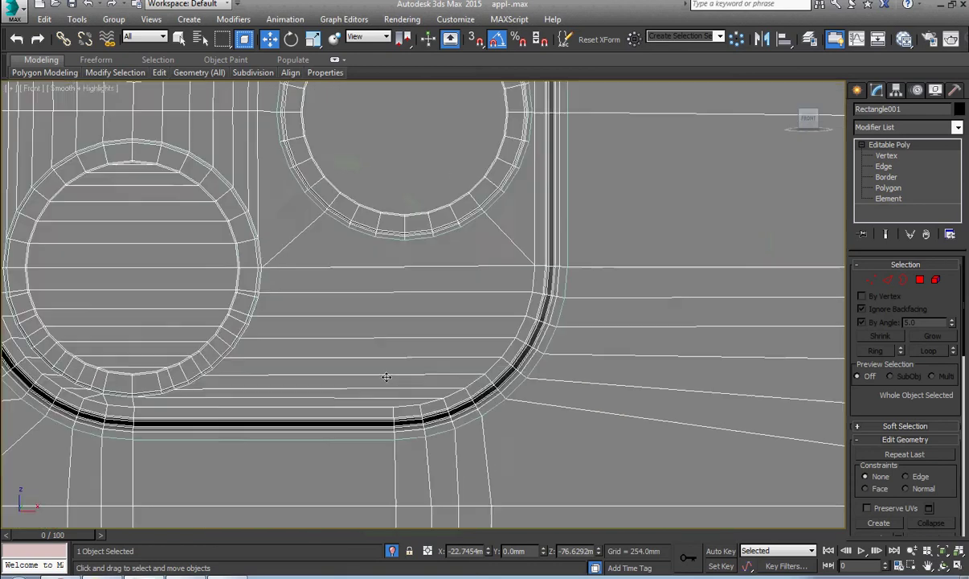
{"action": "right_click", "coordinate": [390, 385]}
{"action": "left_click", "coordinate": [410, 326]}
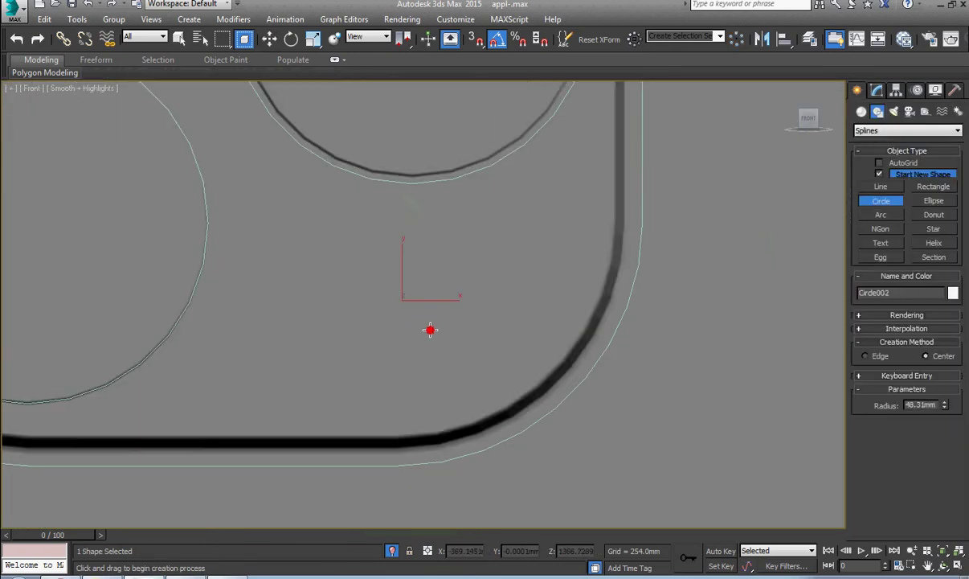
{"action": "right_click", "coordinate": [430, 329]}
Step: Move the new small circle along Y to the plane of the other camera outline splines
{"action": "scroll", "coordinate": [425, 334], "scroll_direction": "down", "scroll_amount": 5}
{"action": "middle_click_drag", "start_coordinate": [425, 336], "coordinate": [474, 379], "text": "alt"}
{"action": "scroll", "coordinate": [421, 353], "scroll_direction": "up", "scroll_amount": 4}
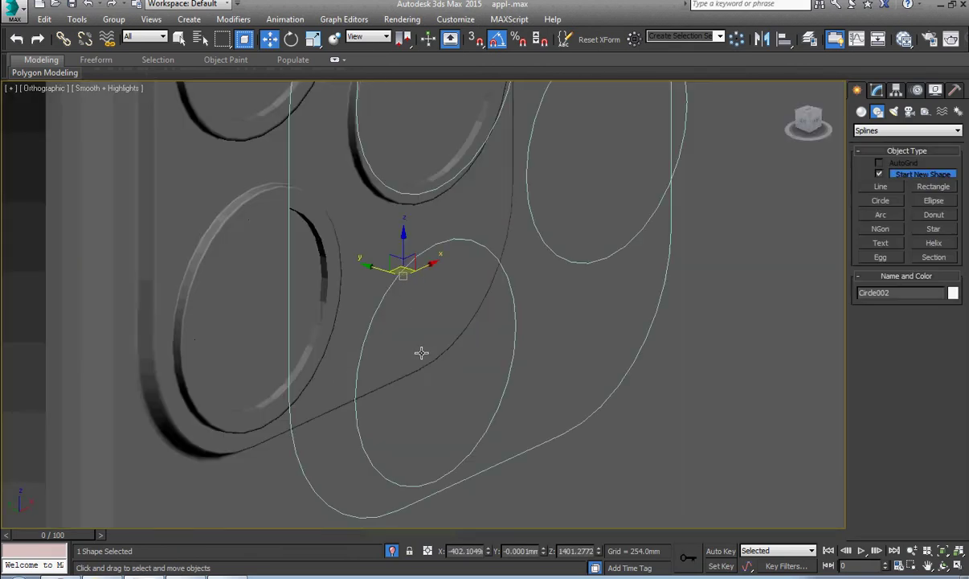
{"action": "key", "text": "f"}
{"action": "left_click", "coordinate": [504, 330]}
{"action": "scroll", "coordinate": [503, 337], "scroll_direction": "down", "scroll_amount": 6}
{"action": "middle_click_drag", "start_coordinate": [506, 339], "coordinate": [463, 409]}
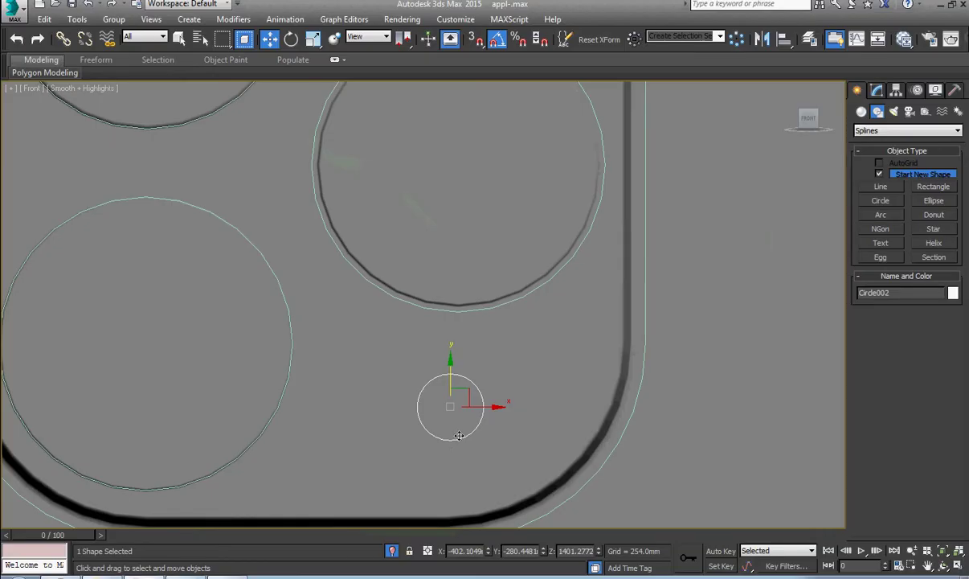
Step: Select the phone body and frame the small circle closely over its mesh edges in the front view
{"action": "scroll", "coordinate": [459, 436], "scroll_direction": "up", "scroll_amount": 4}
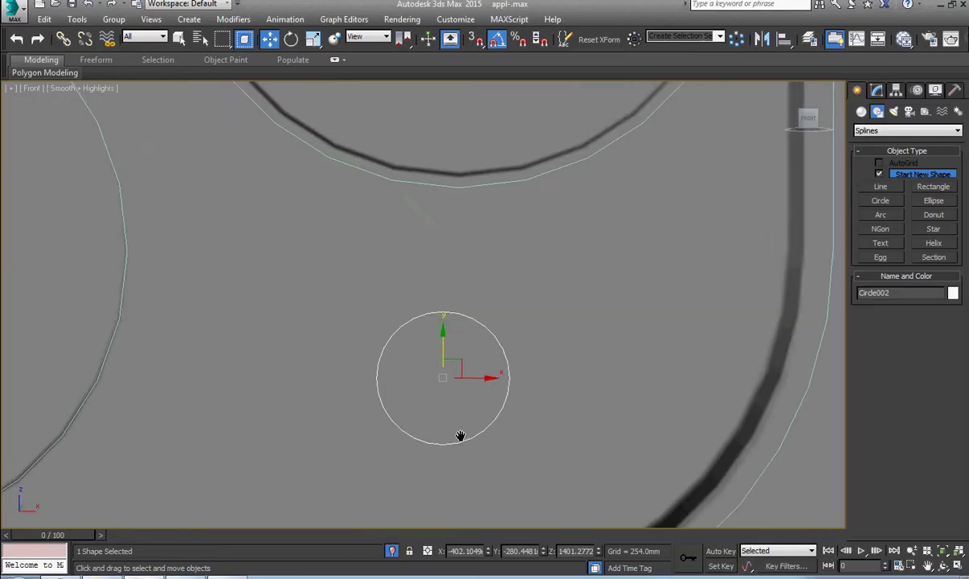
{"action": "scroll", "coordinate": [442, 391], "scroll_direction": "down", "scroll_amount": 9}
{"action": "middle_click_drag", "start_coordinate": [414, 363], "coordinate": [446, 386], "text": "alt"}
{"action": "scroll", "coordinate": [415, 388], "scroll_direction": "up", "scroll_amount": 4}
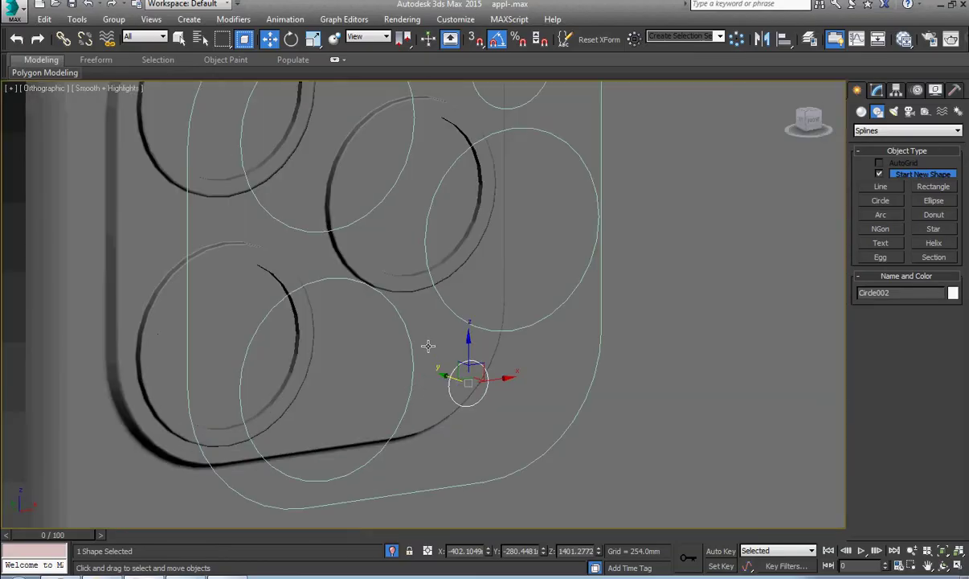
{"action": "key", "text": "F3"}
{"action": "left_click", "coordinate": [428, 346], "text": "ctrl"}
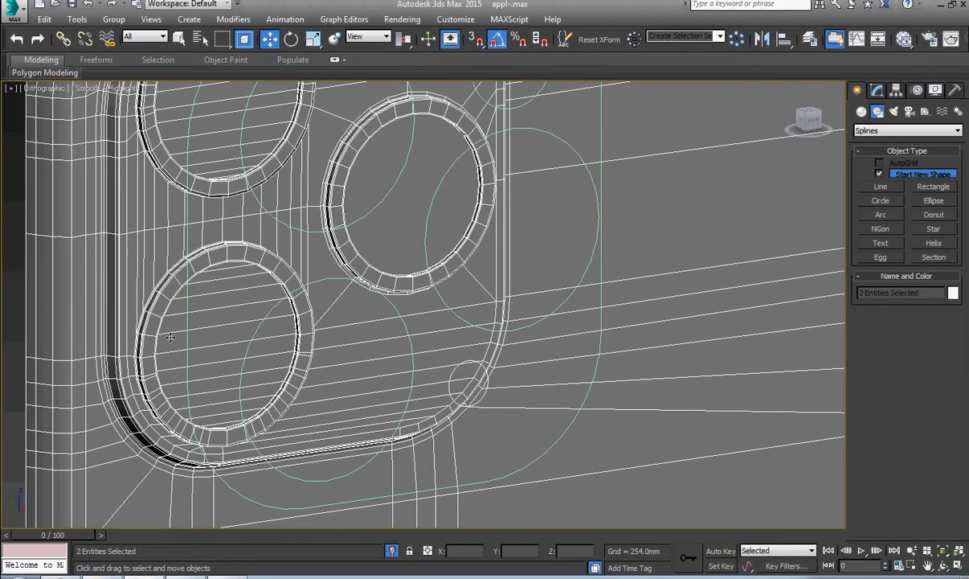
{"action": "key", "text": "F3"}
{"action": "left_click", "coordinate": [344, 367]}
{"action": "key", "text": "F3"}
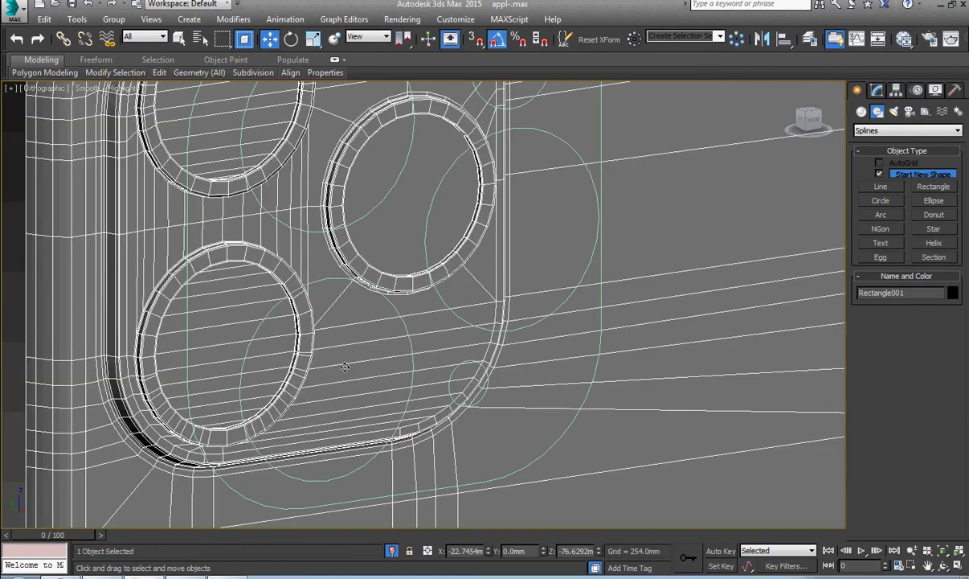
{"action": "key", "text": "f"}
{"action": "scroll", "coordinate": [394, 174], "scroll_direction": "up", "scroll_amount": 5}
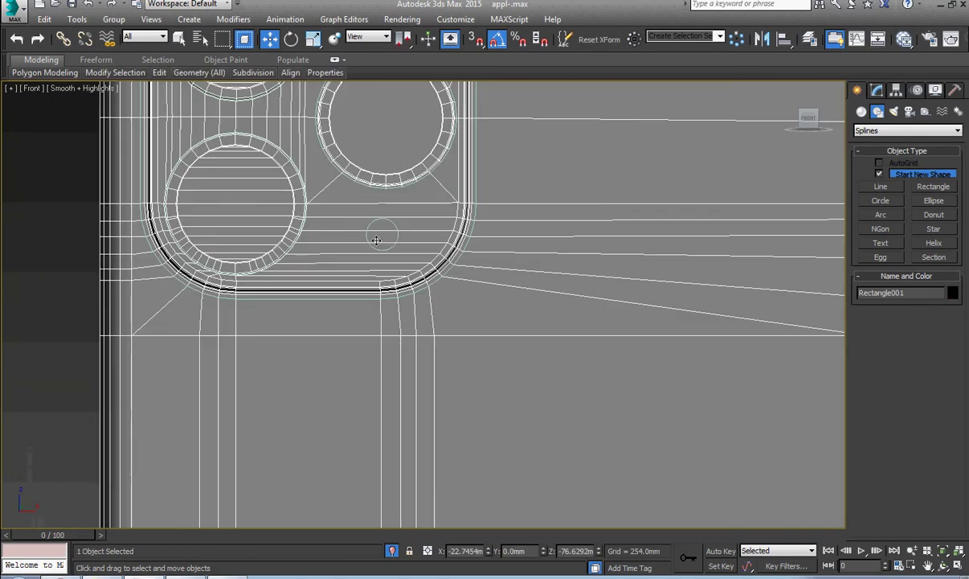
{"action": "scroll", "coordinate": [376, 240], "scroll_direction": "up", "scroll_amount": 8}
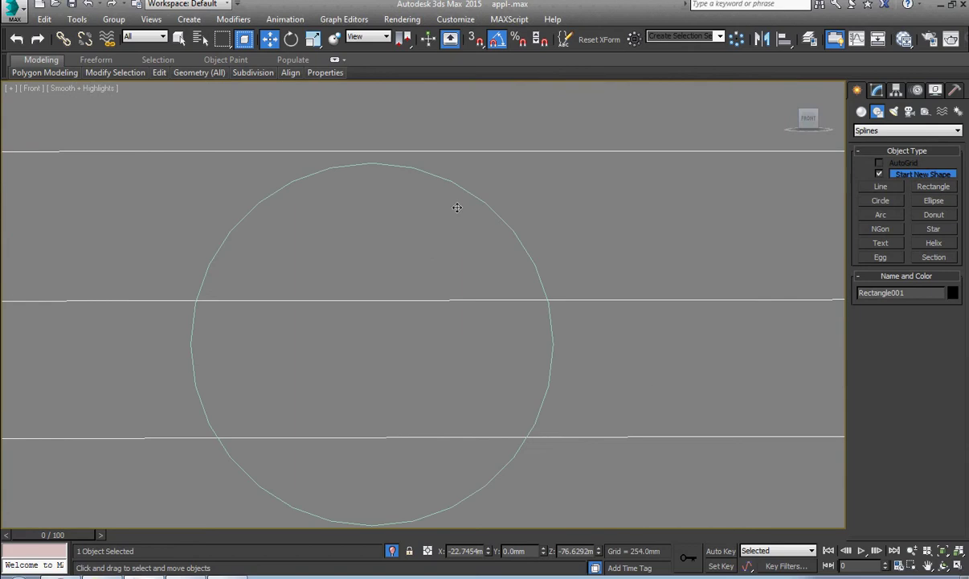
Step: Check the small circle's interpolation steps and reselect the phone body
{"action": "left_click", "coordinate": [463, 188]}
{"action": "left_click", "coordinate": [878, 90]}
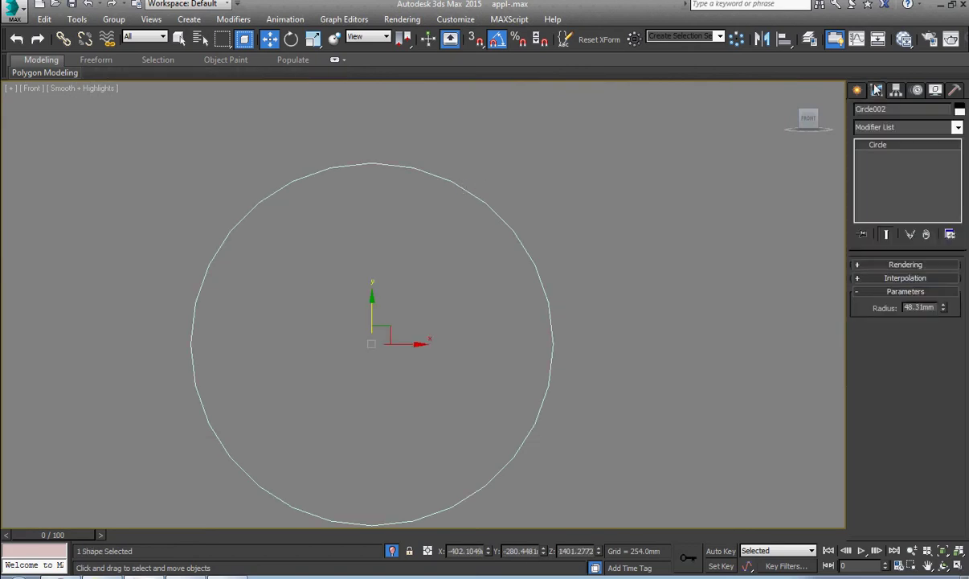
{"action": "left_click", "coordinate": [906, 278]}
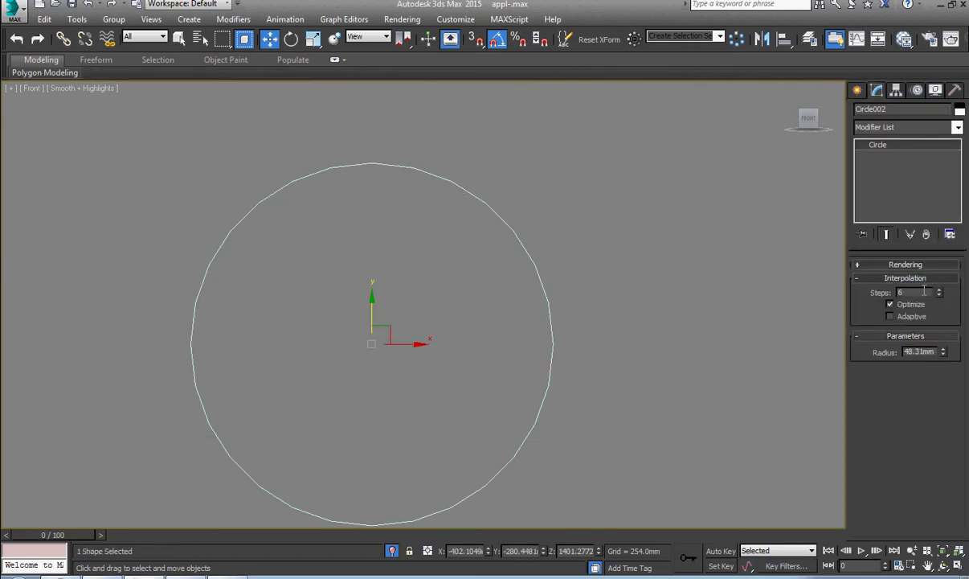
{"action": "right_click", "coordinate": [614, 286]}
{"action": "key", "text": "Escape"}
{"action": "left_click", "coordinate": [622, 308]}
Step: Cut the phone body's mesh along the small circle from its top vertex, with snapping on, around the far side and bottom
{"action": "middle_click_drag", "start_coordinate": [577, 257], "coordinate": [583, 286]}
{"action": "key", "text": "alt+c"}
{"action": "key", "text": "s"}
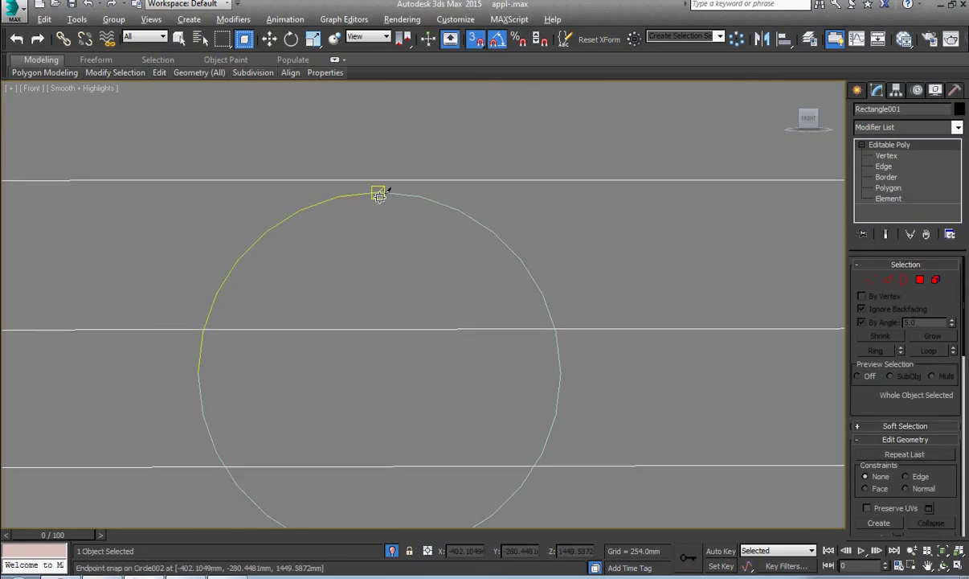
{"action": "left_click", "coordinate": [380, 193]}
{"action": "left_click", "coordinate": [420, 198]}
{"action": "left_click_drag", "start_coordinate": [463, 210], "coordinate": [541, 453]}
{"action": "left_click", "coordinate": [522, 486]}
{"action": "middle_click_drag", "start_coordinate": [525, 487], "coordinate": [579, 395]}
{"action": "left_click", "coordinate": [548, 422]}
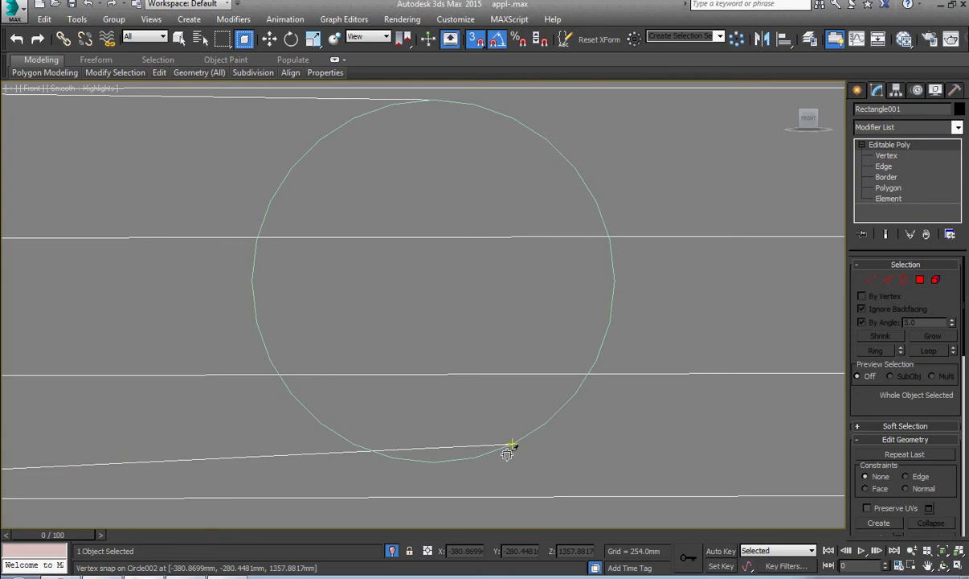
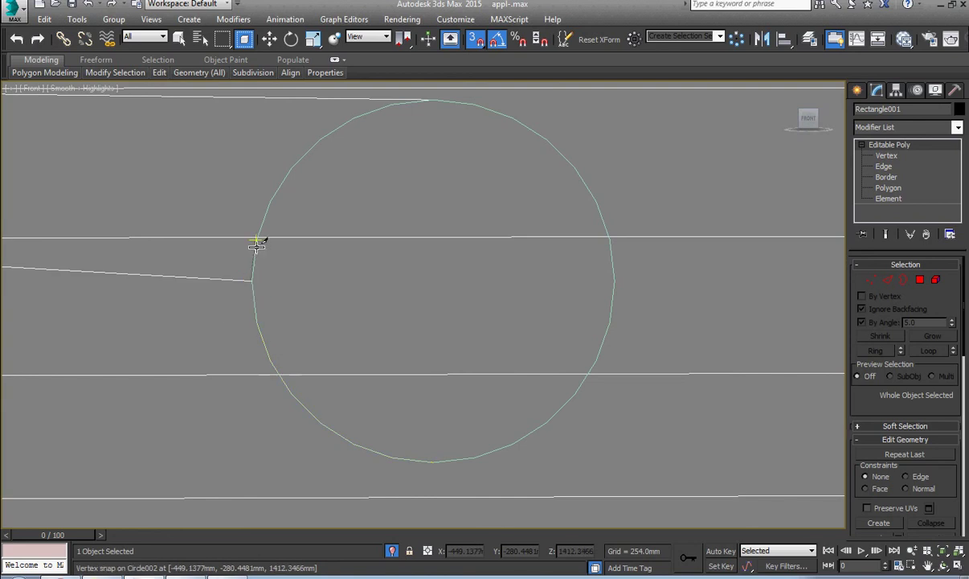
Step: Complete the cut along the remaining upper arc of the small circle and close it at the top vertex
{"action": "key", "text": "BackSpace"}
{"action": "key", "text": "BackSpace"}
{"action": "left_click", "coordinate": [283, 190]}
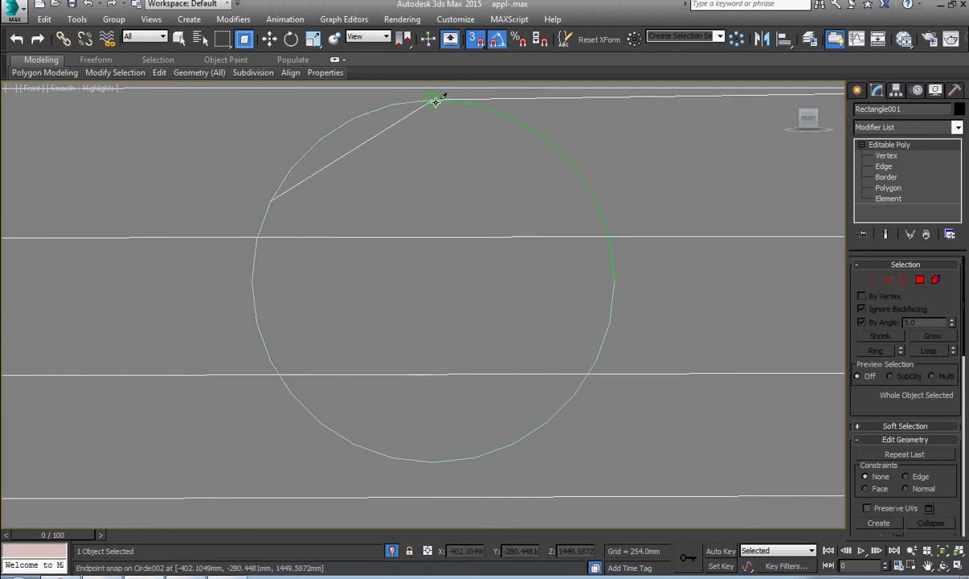
{"action": "right_click", "coordinate": [466, 173]}
Step: Select the stray diagonal edge inside the small circle and turn snapping off, viewing the cut at an angle
{"action": "middle_click_drag", "start_coordinate": [447, 210], "coordinate": [471, 333]}
{"action": "key", "text": "2"}
{"action": "left_click", "coordinate": [444, 288]}
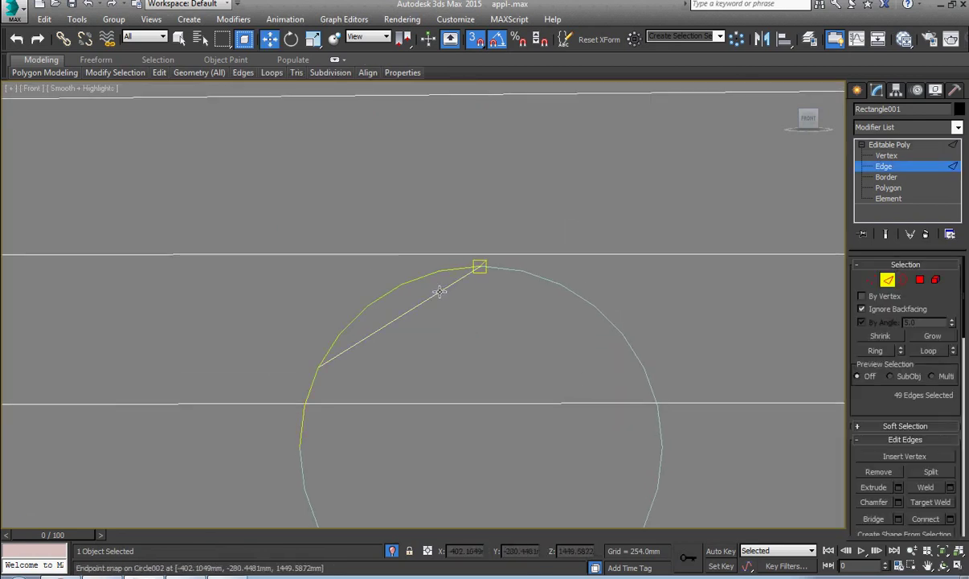
{"action": "scroll", "coordinate": [442, 302], "scroll_direction": "down", "scroll_amount": 4}
{"action": "key", "text": "s"}
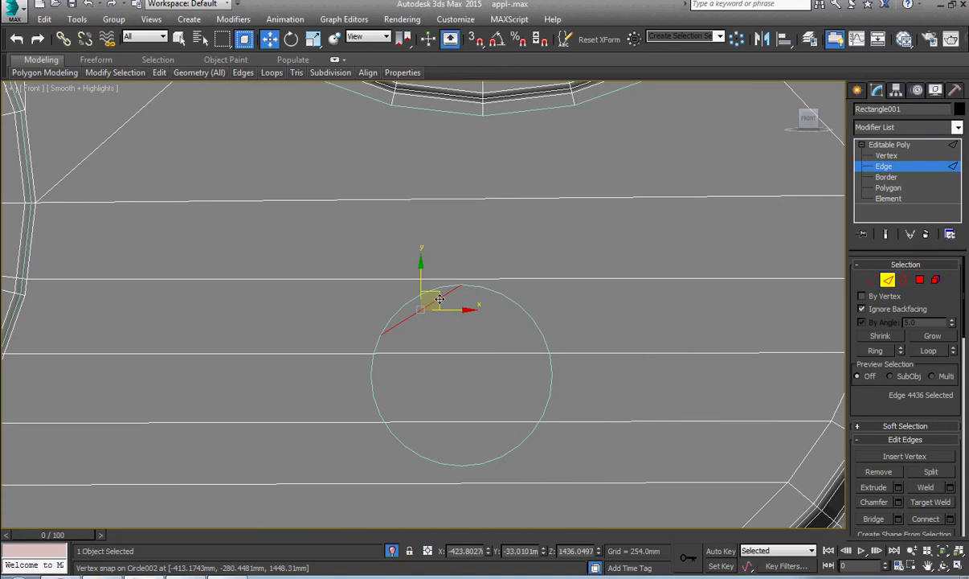
{"action": "middle_click_drag", "start_coordinate": [440, 300], "coordinate": [440, 355], "text": "alt"}
{"action": "scroll", "coordinate": [433, 320], "scroll_direction": "up", "scroll_amount": 4}
{"action": "key", "text": "s"}
{"action": "key", "text": "s"}
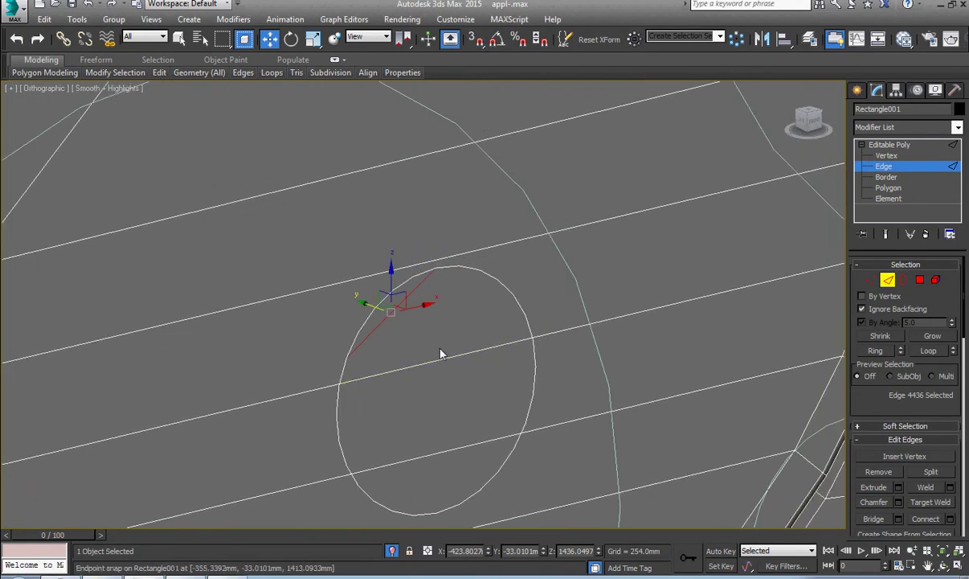
Step: Select the four polygons enclosed by the small circular cut
{"action": "key", "text": "4"}
{"action": "key", "text": "ctrl+a"}
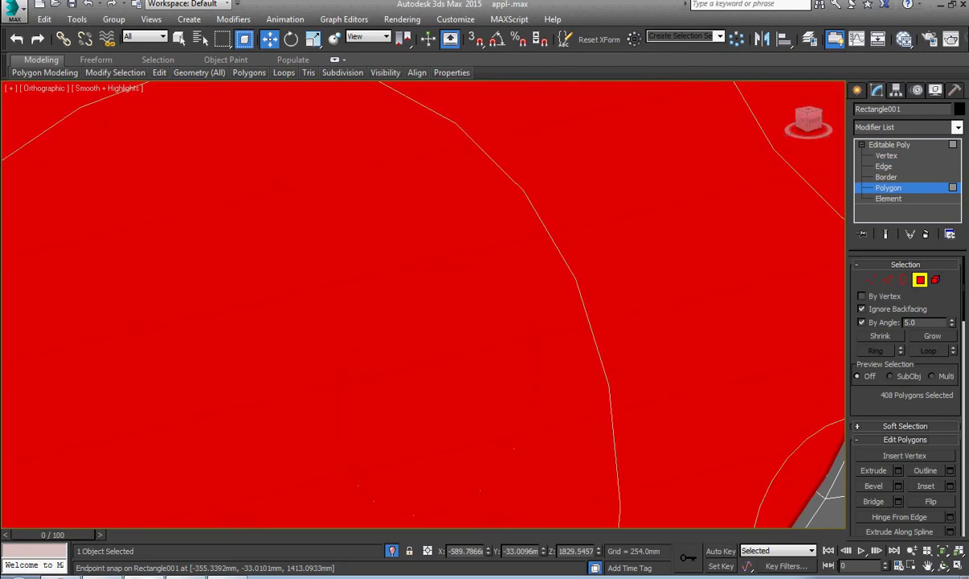
{"action": "left_click", "coordinate": [460, 335]}
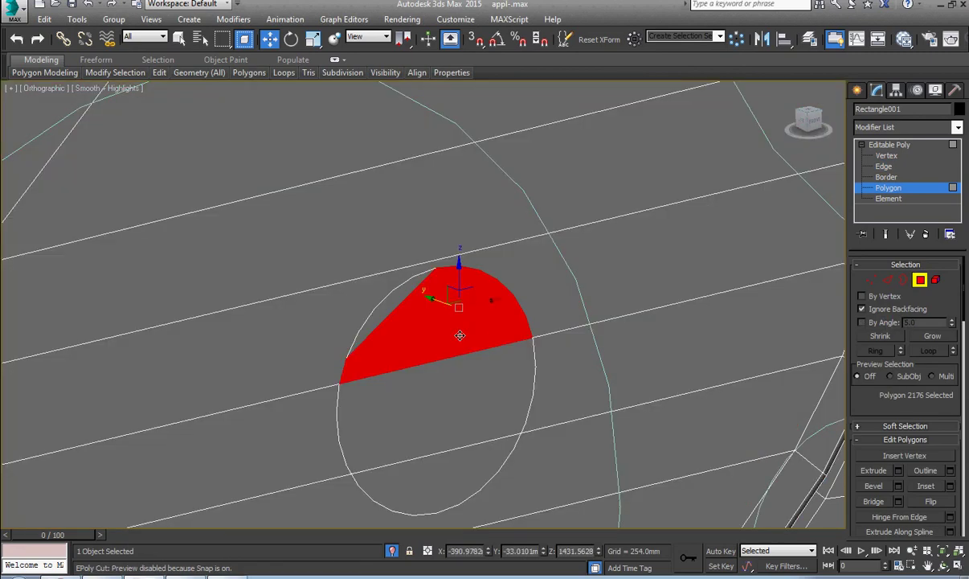
{"action": "left_click", "coordinate": [398, 312], "text": "ctrl"}
{"action": "left_click", "coordinate": [406, 375], "text": "ctrl"}
{"action": "left_click", "coordinate": [411, 432], "text": "ctrl"}
{"action": "key", "text": "z"}
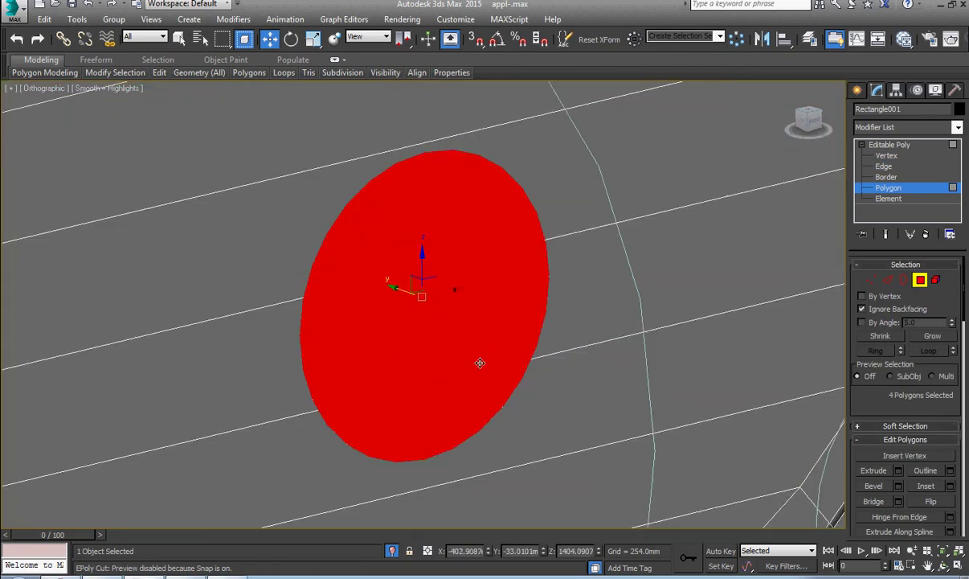
{"action": "right_click", "coordinate": [480, 363]}
{"action": "left_click", "coordinate": [344, 378]}
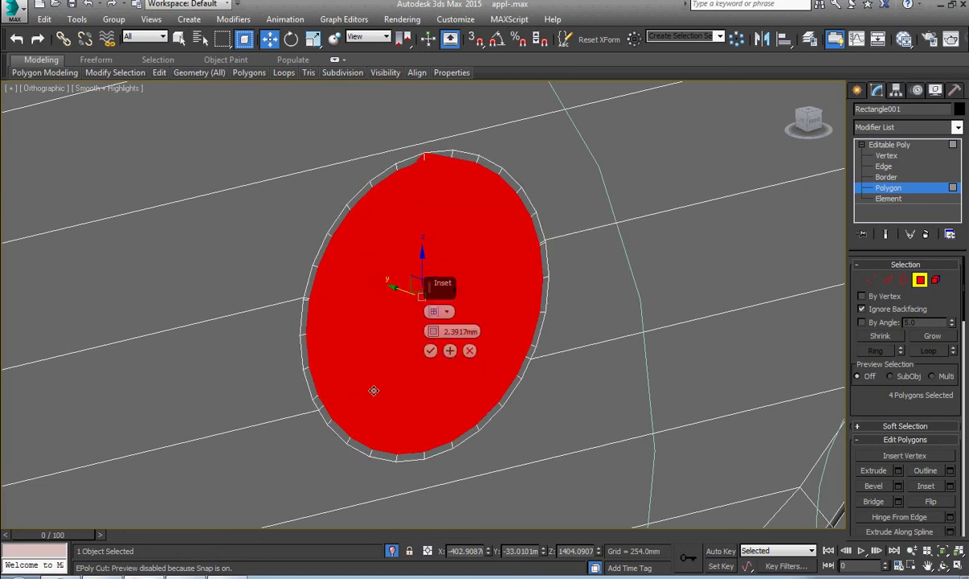
{"action": "left_click", "coordinate": [470, 352]}
Step: Remove the stray diagonal edge inside the small circular cut
{"action": "scroll", "coordinate": [454, 190], "scroll_direction": "up", "scroll_amount": 4}
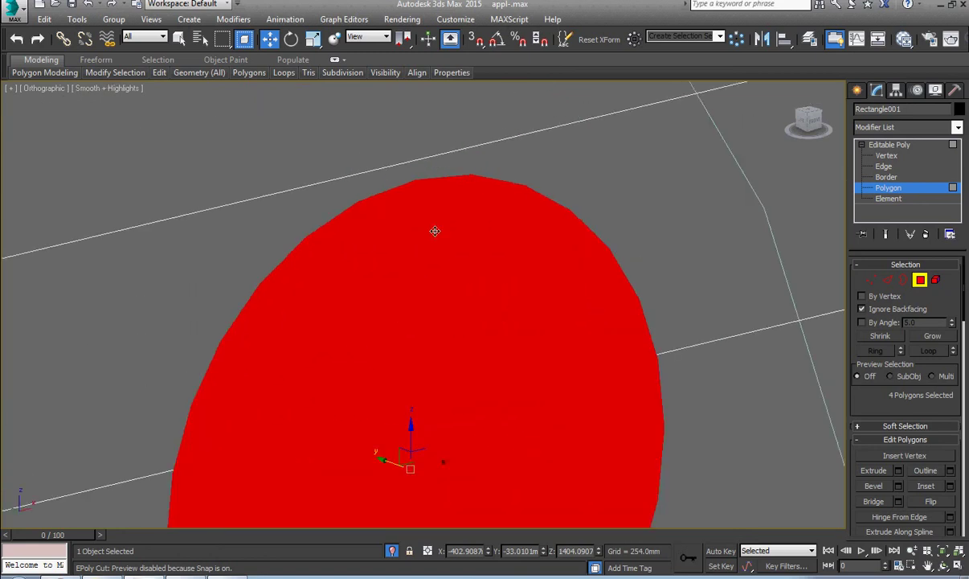
{"action": "key", "text": "1"}
{"action": "key", "text": "2"}
{"action": "left_click", "coordinate": [370, 238]}
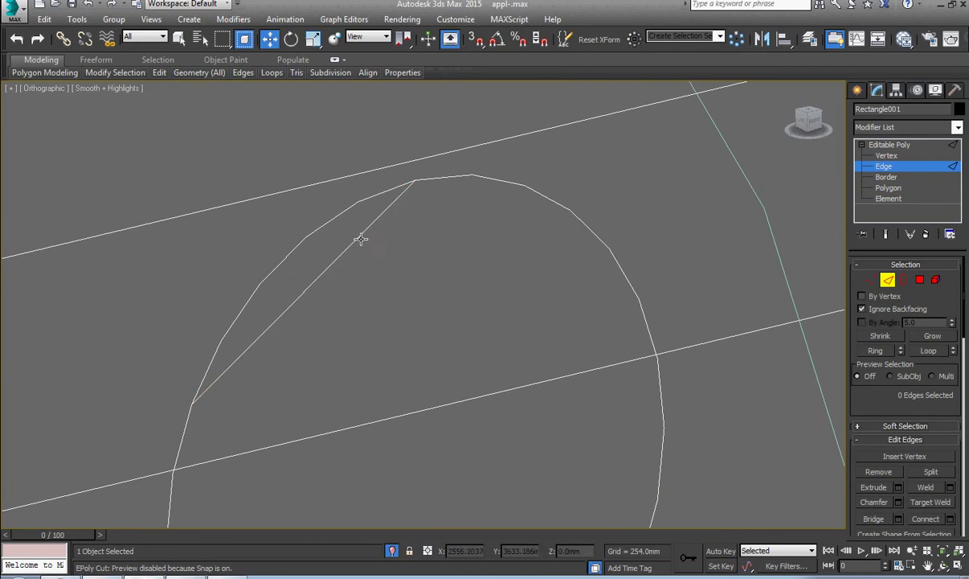
{"action": "left_click", "coordinate": [359, 239]}
{"action": "key", "text": "BackSpace"}
{"action": "scroll", "coordinate": [391, 244], "scroll_direction": "down", "scroll_amount": 4}
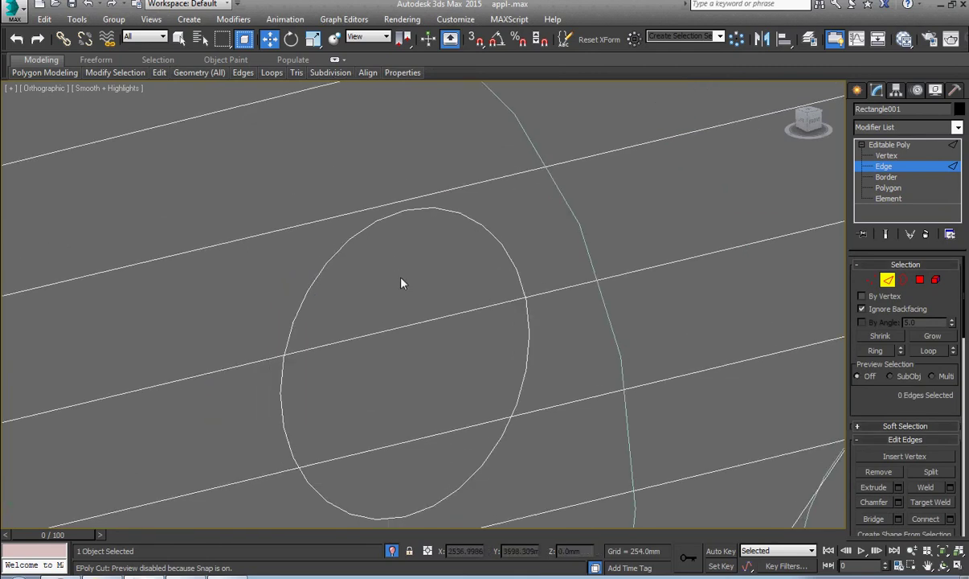
Step: Inset the polygons inside the small circular cut by 5 mm
{"action": "key", "text": "4"}
{"action": "right_click", "coordinate": [403, 283]}
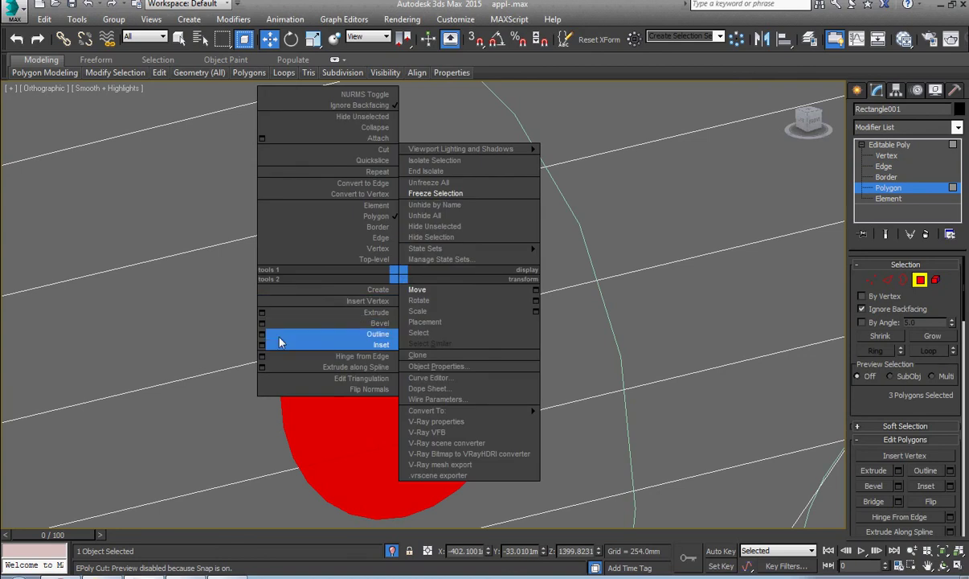
{"action": "left_click", "coordinate": [268, 339]}
{"action": "left_click_drag", "start_coordinate": [432, 331], "coordinate": [433, 321]}
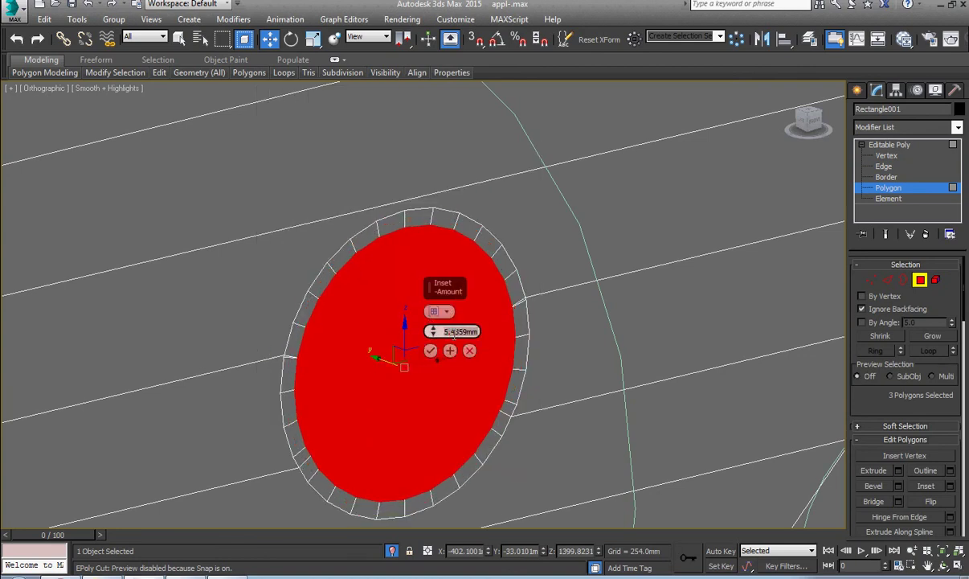
{"action": "key", "text": "Return"}
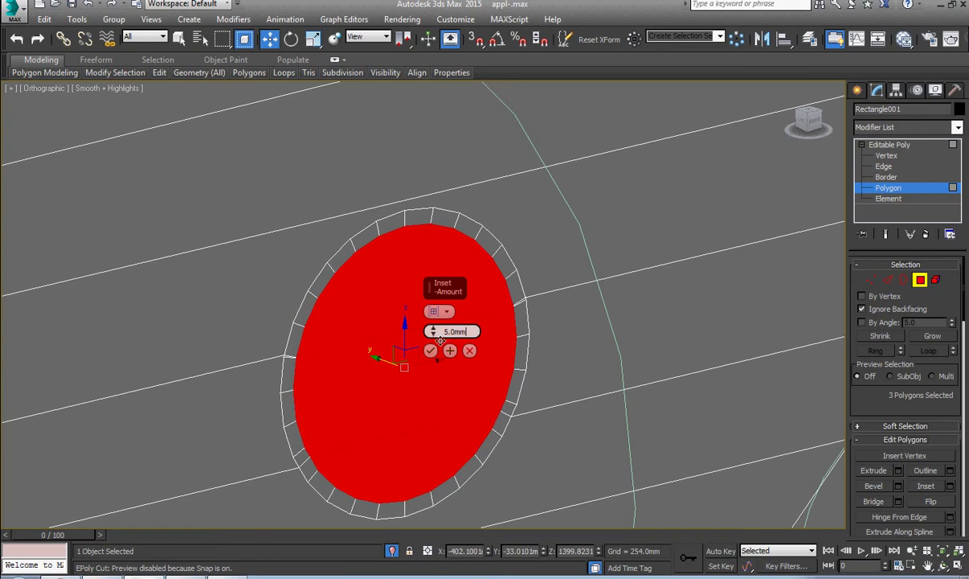
{"action": "left_click", "coordinate": [430, 352]}
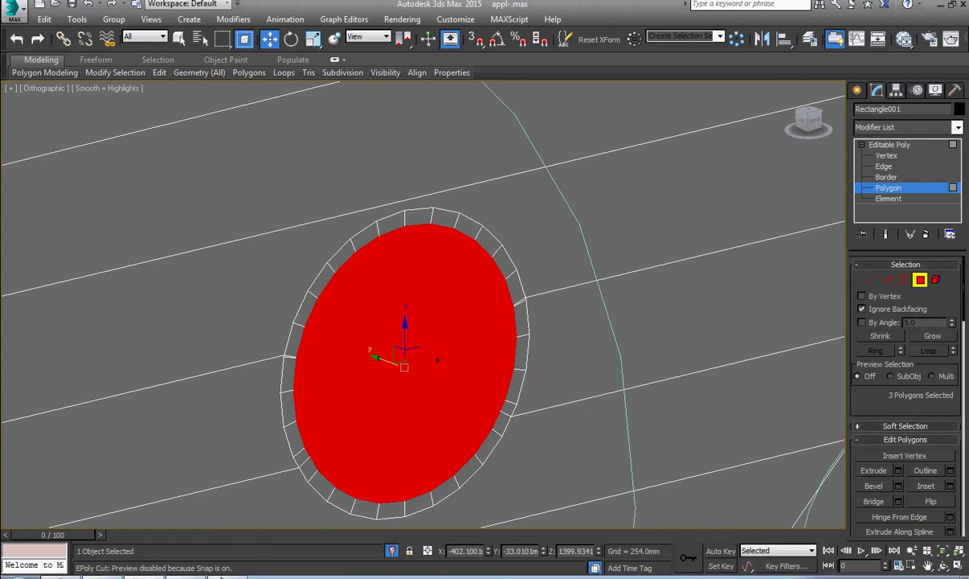
Step: Switch to Windows Photo Viewer, go back to the MX0H2_AV4 photo, and examine the small hole on the camera module up close
{"action": "left_click", "coordinate": [221, 577]}
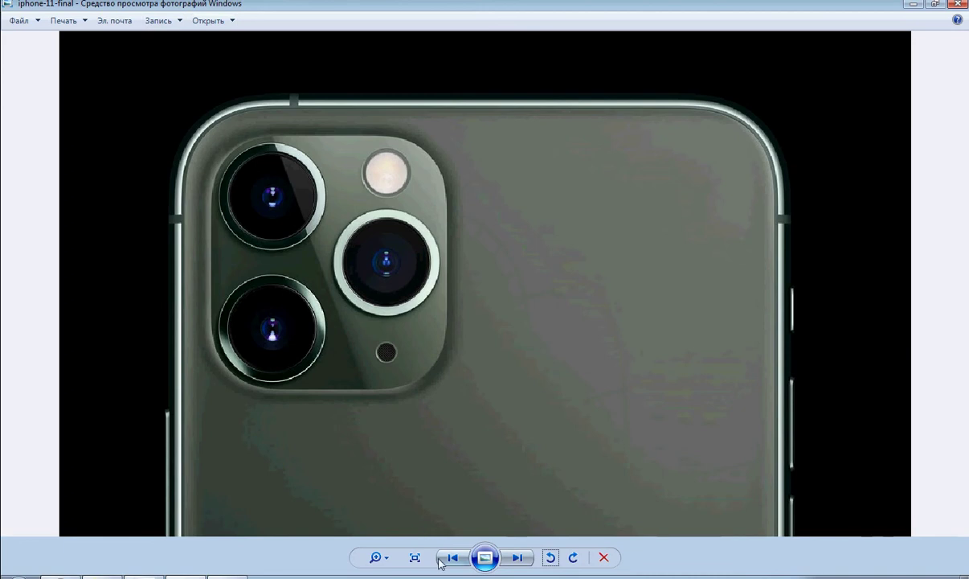
{"action": "left_click", "coordinate": [442, 561]}
{"action": "left_click", "coordinate": [449, 560]}
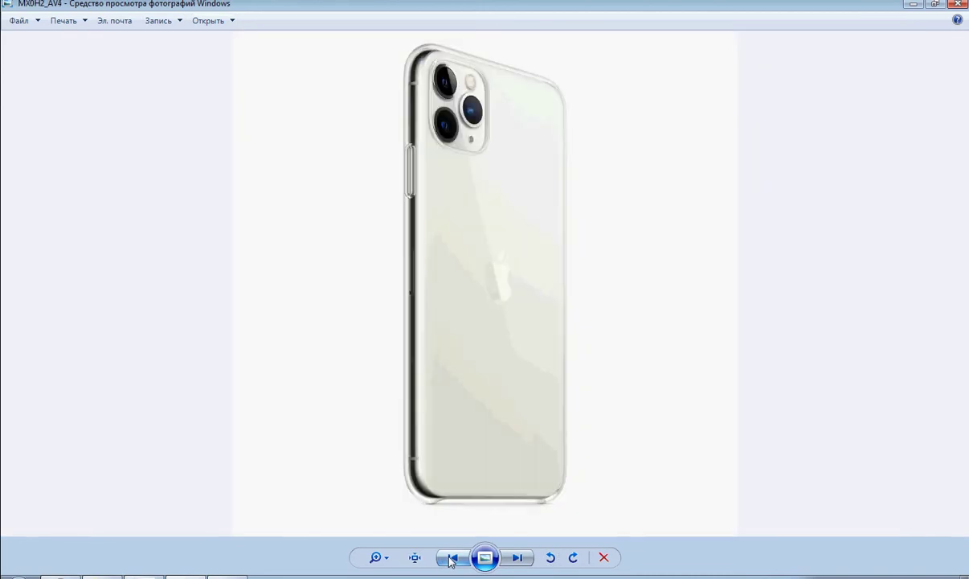
{"action": "scroll", "coordinate": [475, 105], "scroll_direction": "up", "scroll_amount": 6}
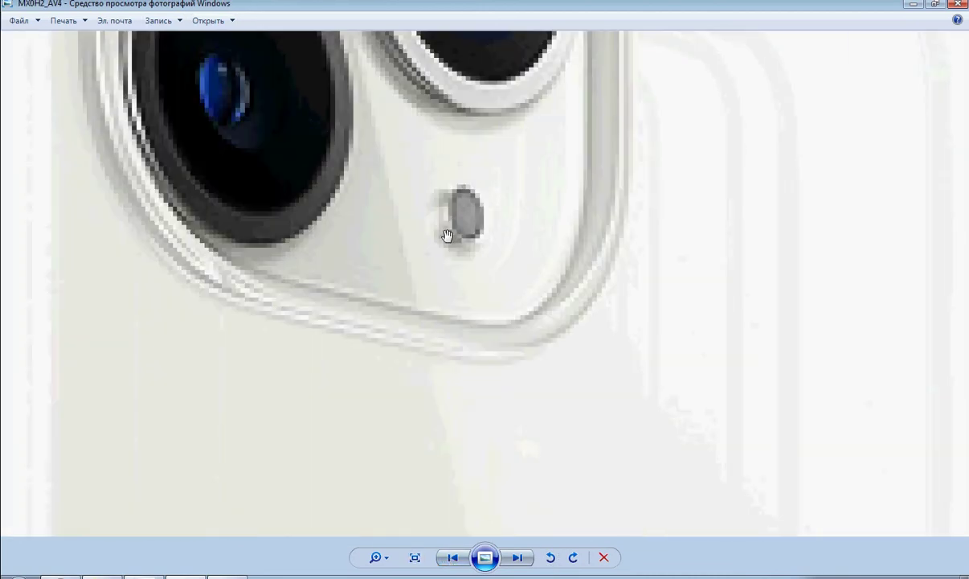
{"action": "scroll", "coordinate": [446, 267], "scroll_direction": "down", "scroll_amount": 3}
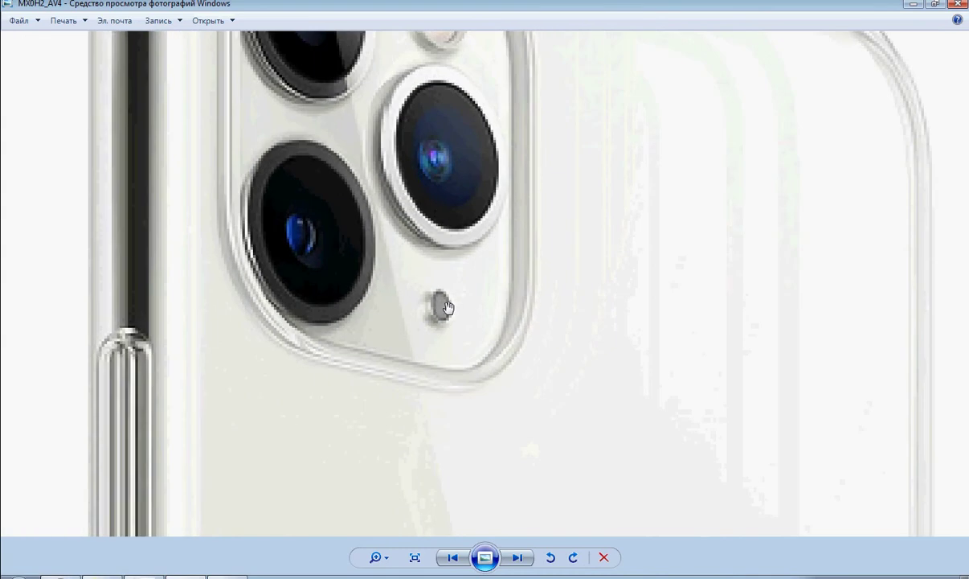
Step: Return to 3ds Max and extrude the selected polygons inside the small hole by -13.6904 mm
{"action": "left_click_drag", "start_coordinate": [486, 216], "coordinate": [464, 294]}
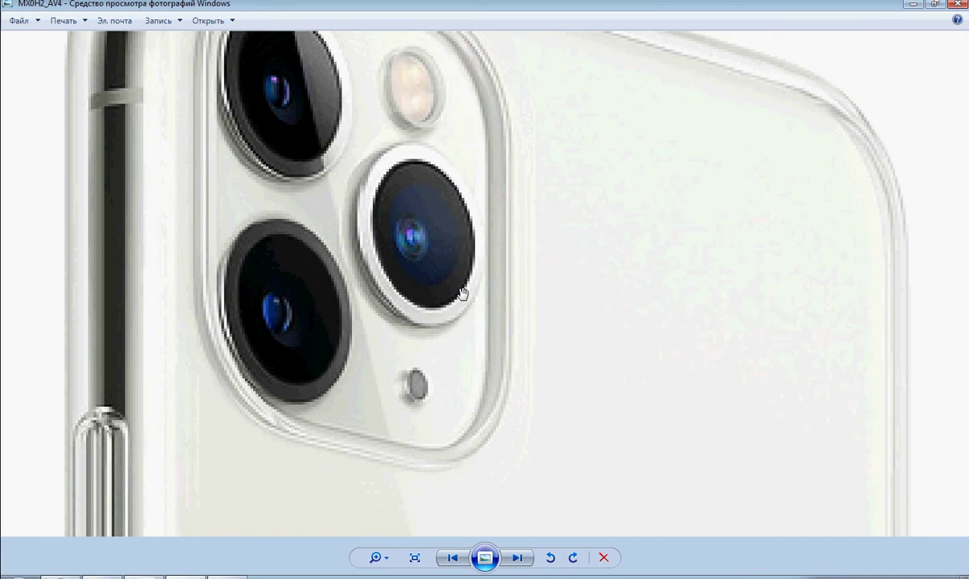
{"action": "left_click", "coordinate": [184, 575]}
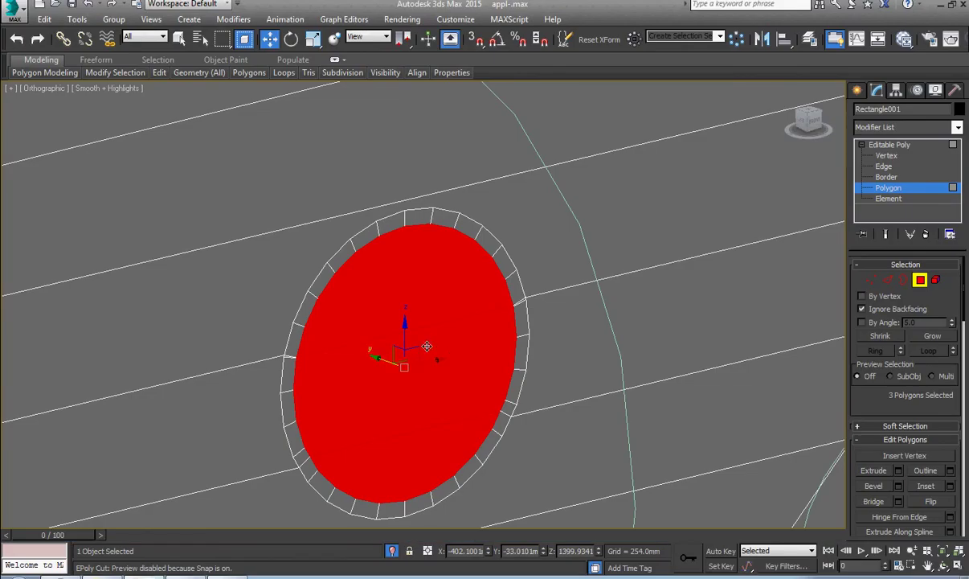
{"action": "right_click", "coordinate": [462, 285]}
{"action": "left_click", "coordinate": [309, 300]}
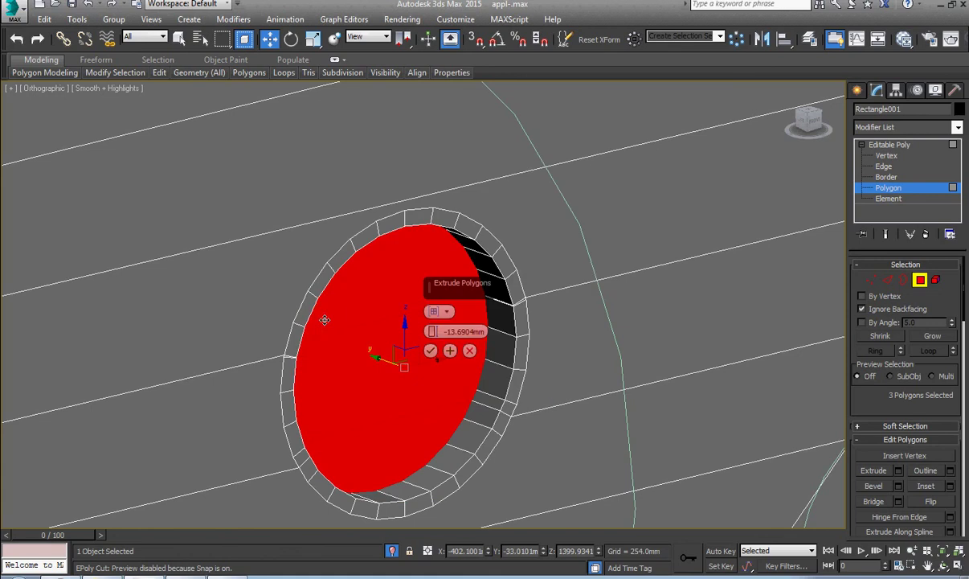
{"action": "left_click", "coordinate": [431, 350]}
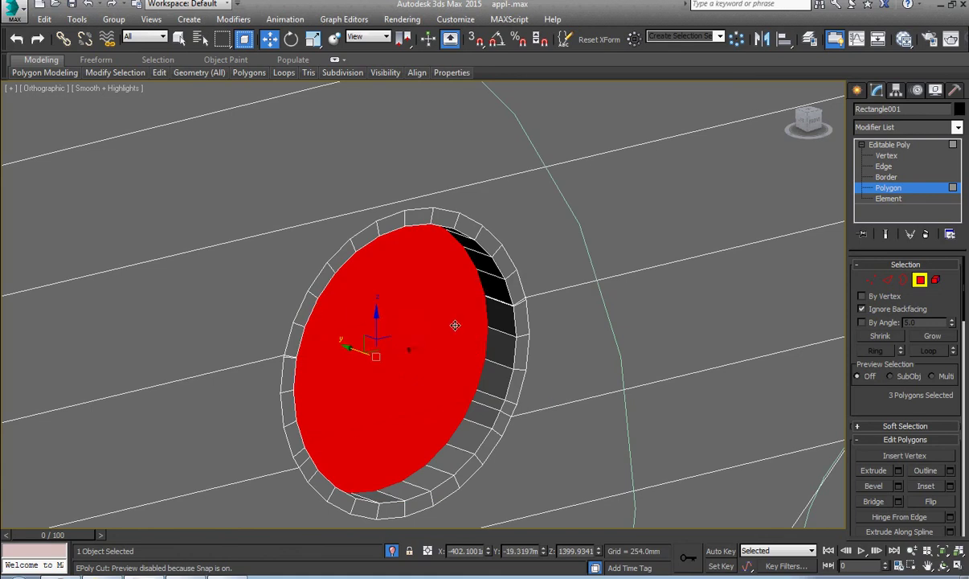
Step: Target-weld the duplicate outer-rim vertex on the right side of the small hole to its close neighbour
{"action": "scroll", "coordinate": [504, 309], "scroll_direction": "up", "scroll_amount": 6}
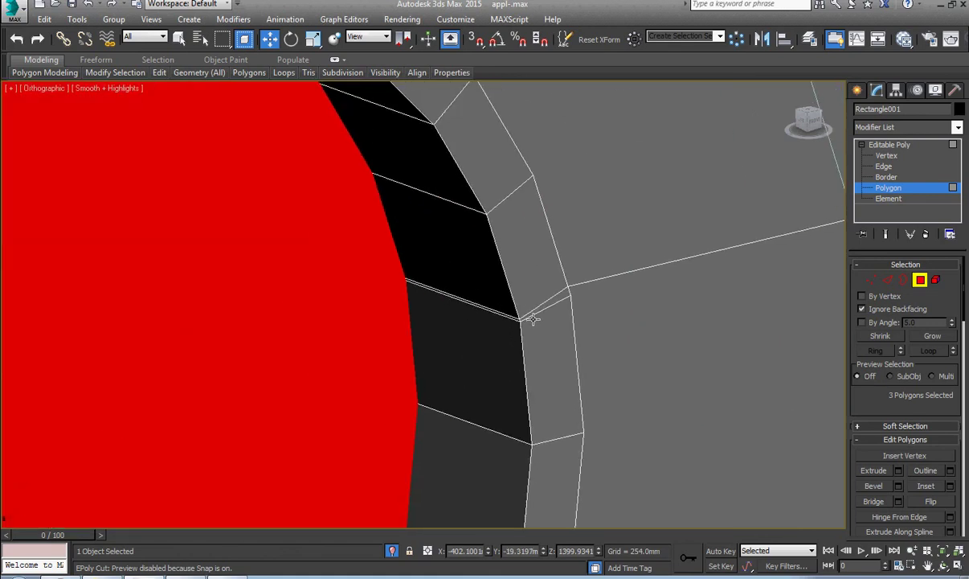
{"action": "key", "text": "1"}
{"action": "right_click", "coordinate": [615, 279]}
{"action": "left_click", "coordinate": [593, 373]}
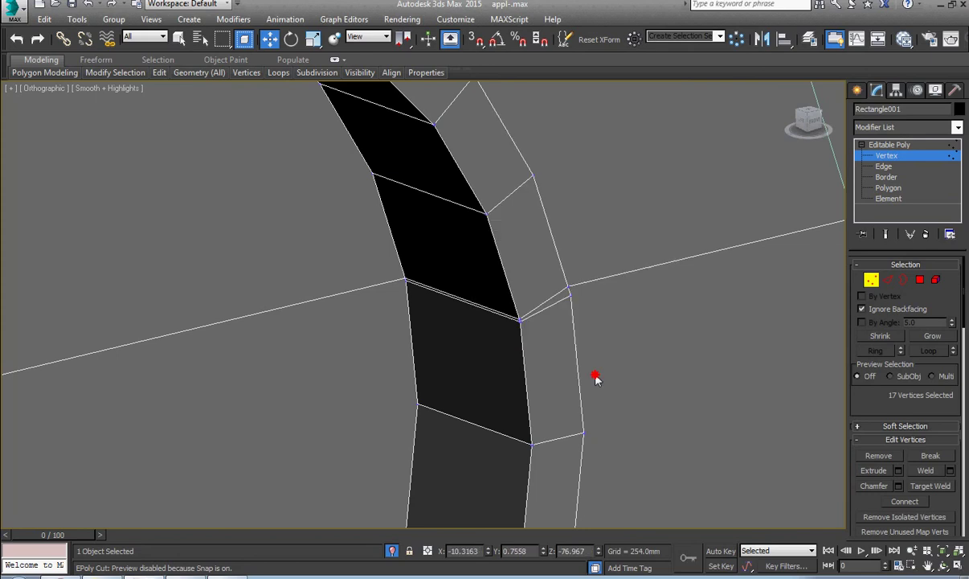
{"action": "left_click", "coordinate": [572, 295]}
{"action": "key", "text": "w"}
{"action": "scroll", "coordinate": [561, 311], "scroll_direction": "up", "scroll_amount": 5}
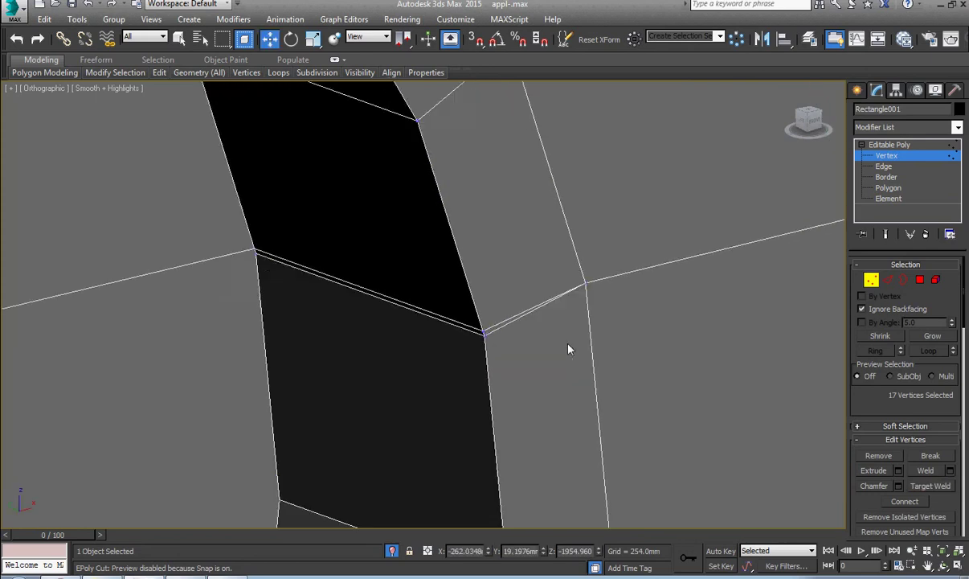
Step: Target-weld the two nearly coincident outer-rim vertices on the left side of the small hole
{"action": "key", "text": "2"}
{"action": "double_click", "coordinate": [522, 292]}
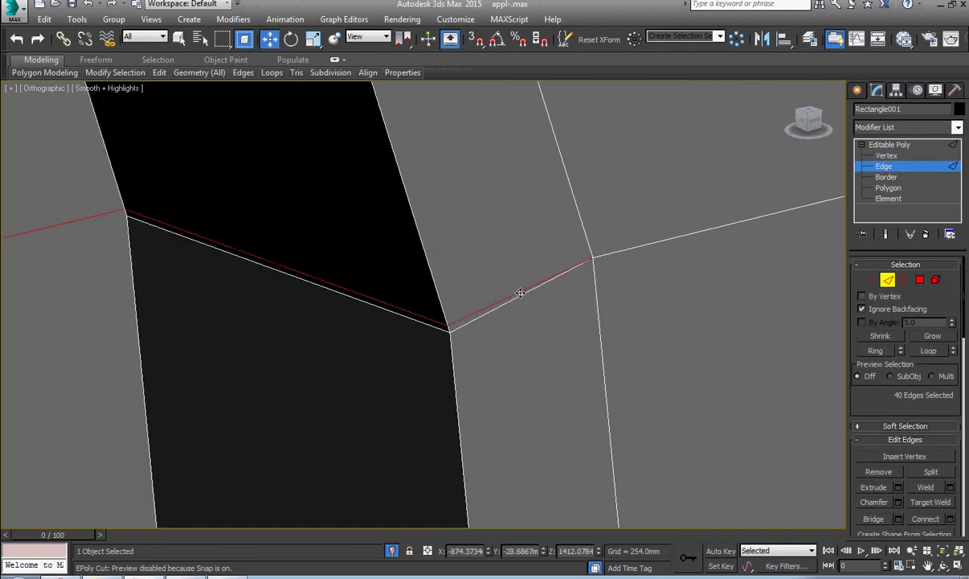
{"action": "scroll", "coordinate": [521, 293], "scroll_direction": "down", "scroll_amount": 5}
{"action": "scroll", "coordinate": [430, 328], "scroll_direction": "up", "scroll_amount": 6}
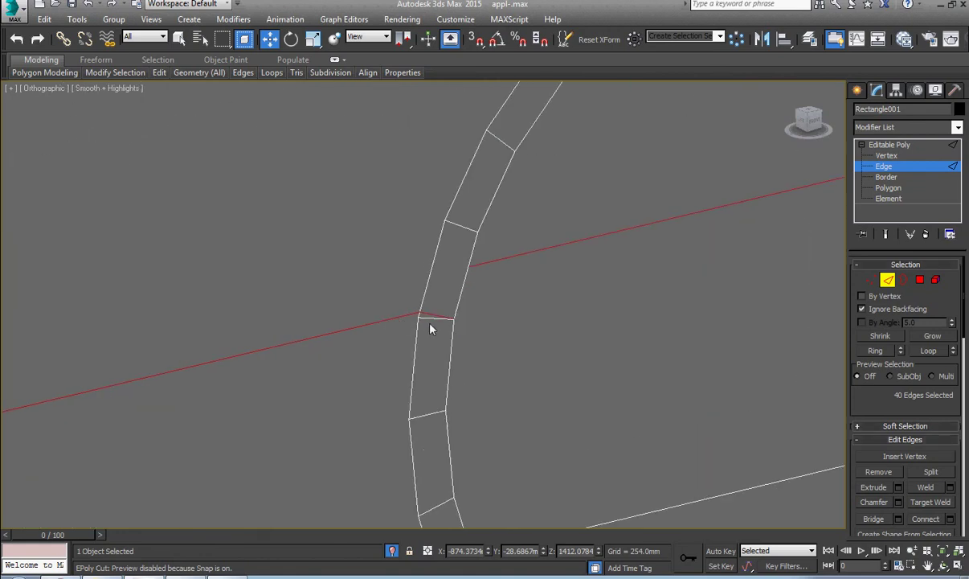
{"action": "scroll", "coordinate": [430, 328], "scroll_direction": "up", "scroll_amount": 4}
{"action": "key", "text": "1"}
{"action": "right_click", "coordinate": [435, 283]}
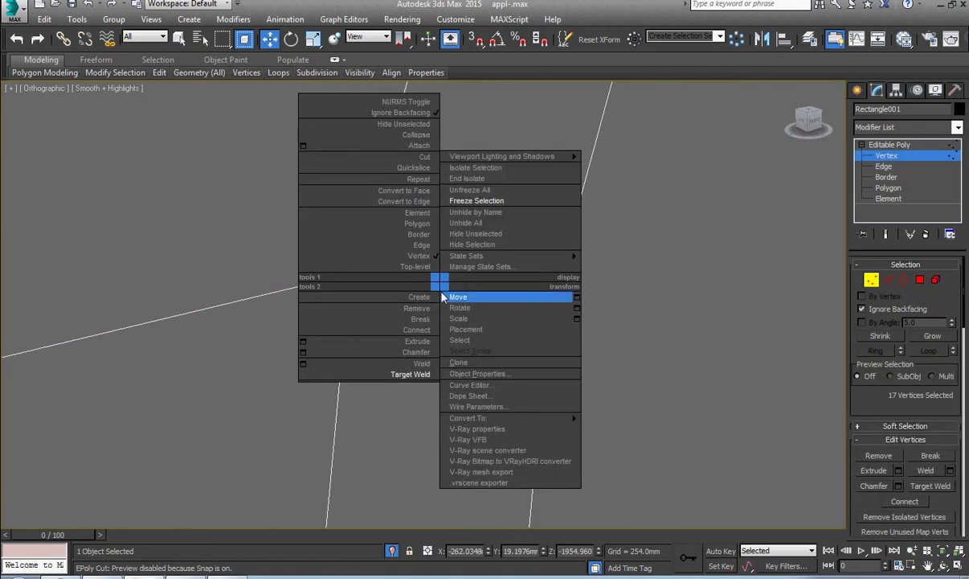
{"action": "left_click", "coordinate": [379, 364]}
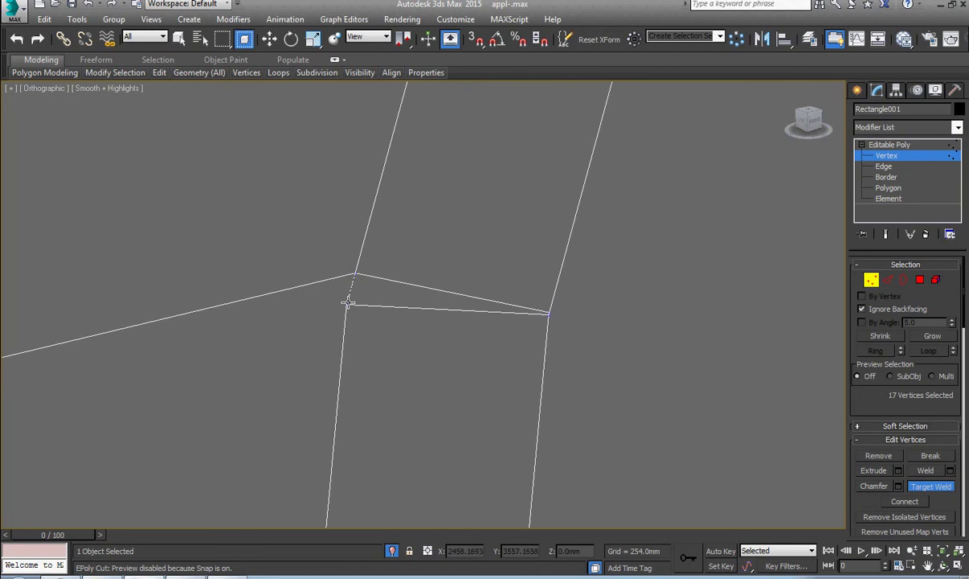
{"action": "left_click", "coordinate": [347, 302]}
{"action": "key", "text": "w"}
{"action": "scroll", "coordinate": [522, 338], "scroll_direction": "up", "scroll_amount": 5}
{"action": "middle_click_drag", "start_coordinate": [525, 352], "coordinate": [520, 383]}
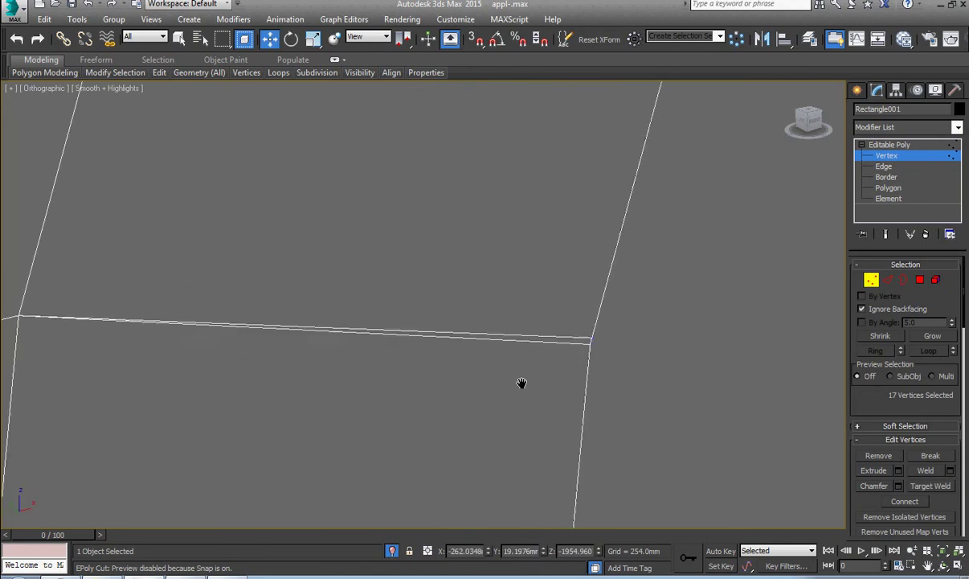
Step: Select the redundant edges running across the small hole's floor and rim and remove them
{"action": "key", "text": "2"}
{"action": "scroll", "coordinate": [537, 346], "scroll_direction": "down", "scroll_amount": 4}
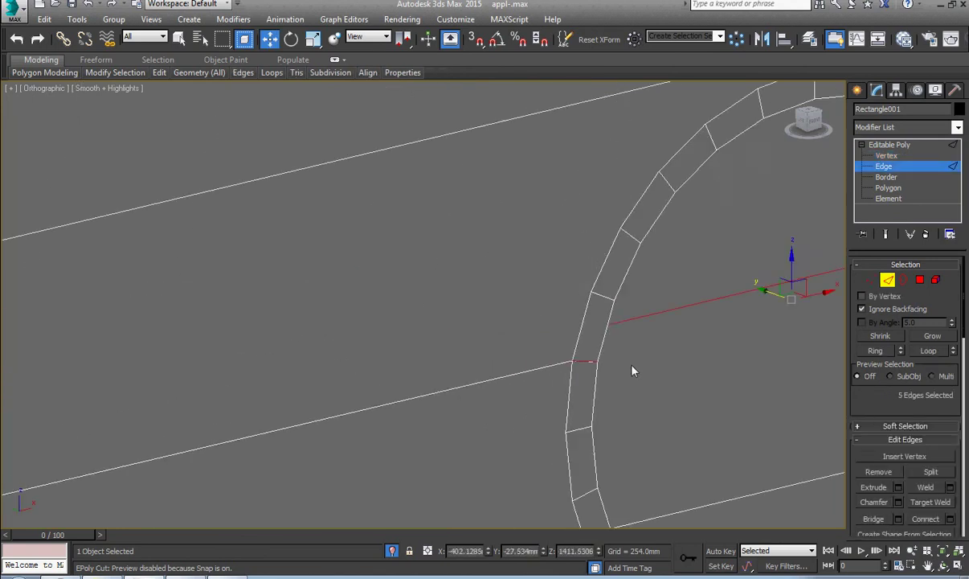
{"action": "scroll", "coordinate": [631, 370], "scroll_direction": "down", "scroll_amount": 5}
{"action": "middle_click_drag", "start_coordinate": [480, 378], "coordinate": [427, 388]}
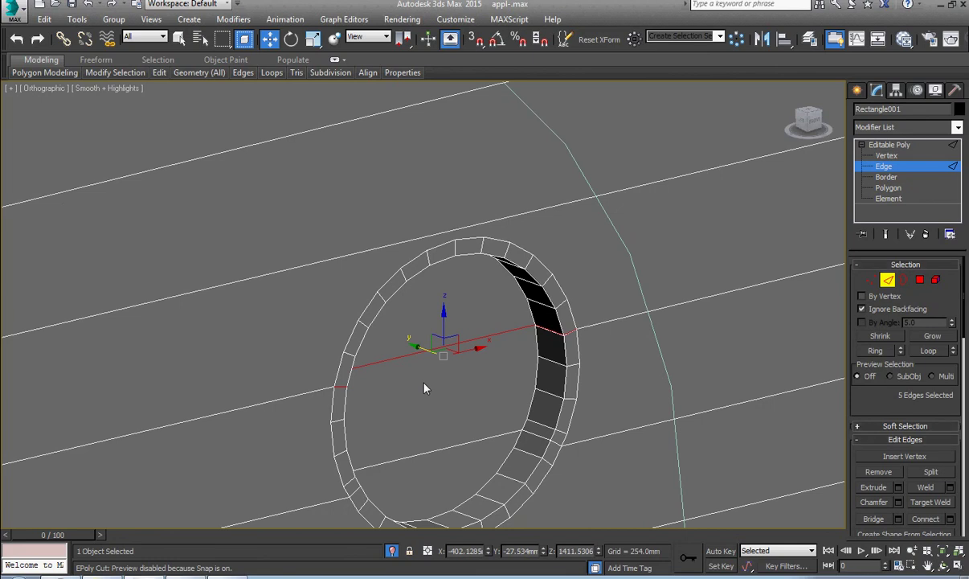
{"action": "key", "text": "ctrl+r"}
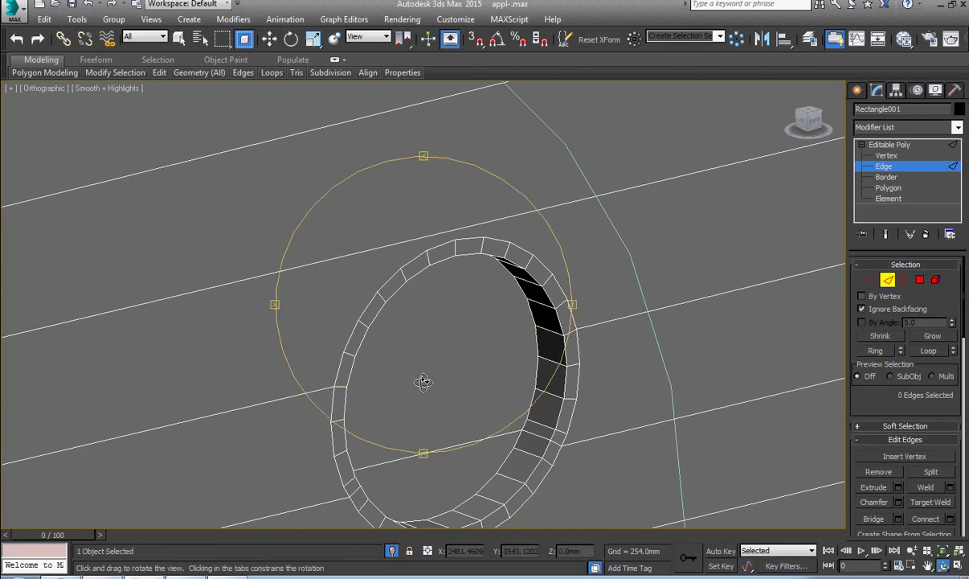
{"action": "right_click", "coordinate": [424, 384]}
Step: Delete the floor polygons of the small hole and insert an edge loop around its wall near the rim
{"action": "scroll", "coordinate": [428, 388], "scroll_direction": "down", "scroll_amount": 2}
{"action": "middle_click_drag", "start_coordinate": [429, 388], "coordinate": [409, 376]}
{"action": "scroll", "coordinate": [445, 388], "scroll_direction": "up", "scroll_amount": 4}
{"action": "scroll", "coordinate": [445, 388], "scroll_direction": "up", "scroll_amount": 2}
{"action": "key", "text": "4"}
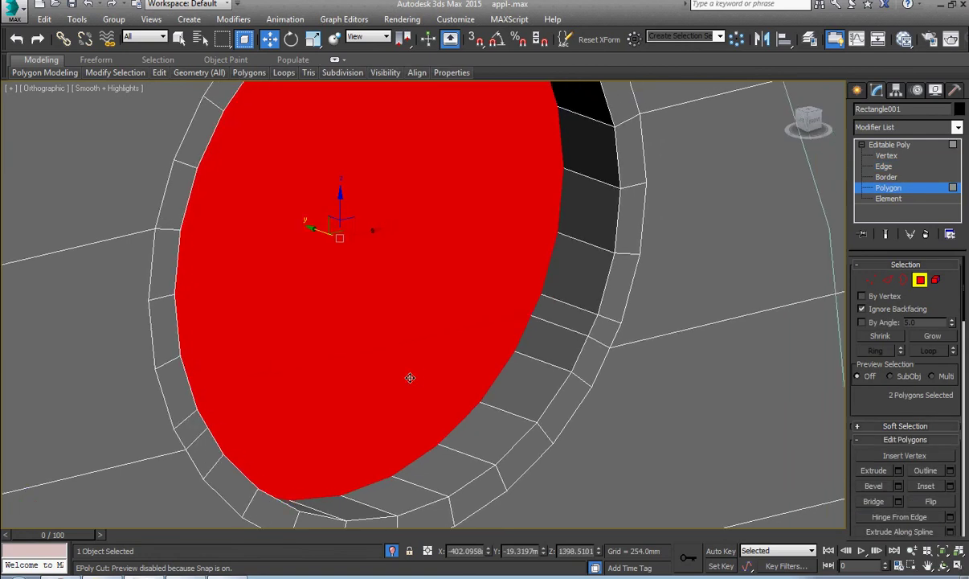
{"action": "left_click", "coordinate": [410, 378]}
{"action": "scroll", "coordinate": [523, 407], "scroll_direction": "up", "scroll_amount": 5}
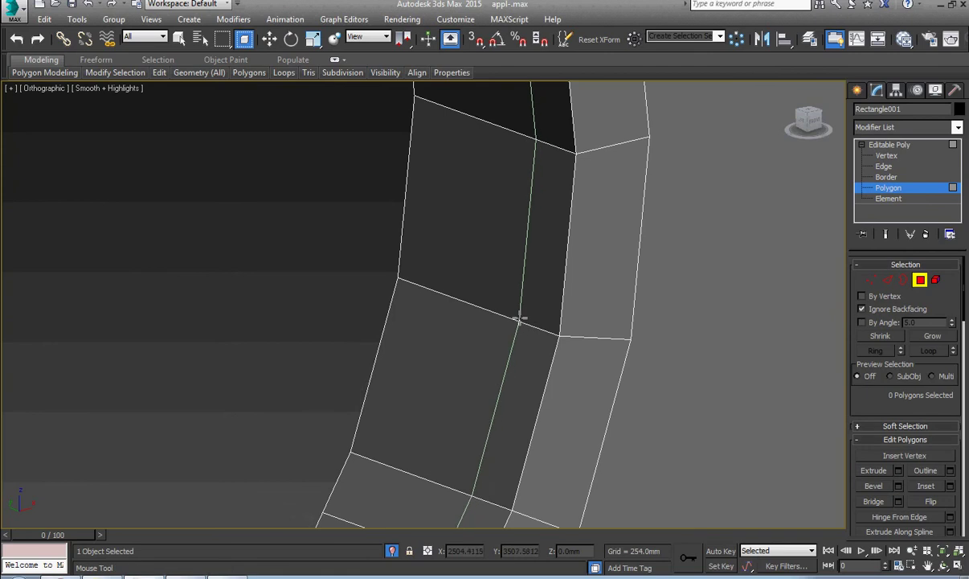
{"action": "scroll", "coordinate": [516, 315], "scroll_direction": "down", "scroll_amount": 5}
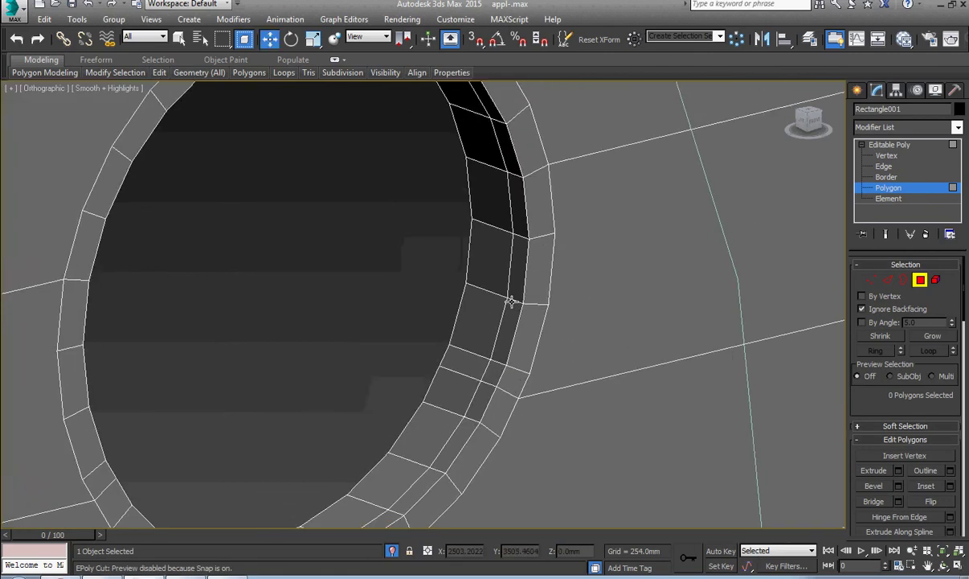
Step: Select the whole body element and assign it smoothing group 30
{"action": "key", "text": "5"}
{"action": "left_click", "coordinate": [511, 302]}
{"action": "scroll", "coordinate": [928, 408], "scroll_direction": "down", "scroll_amount": 10}
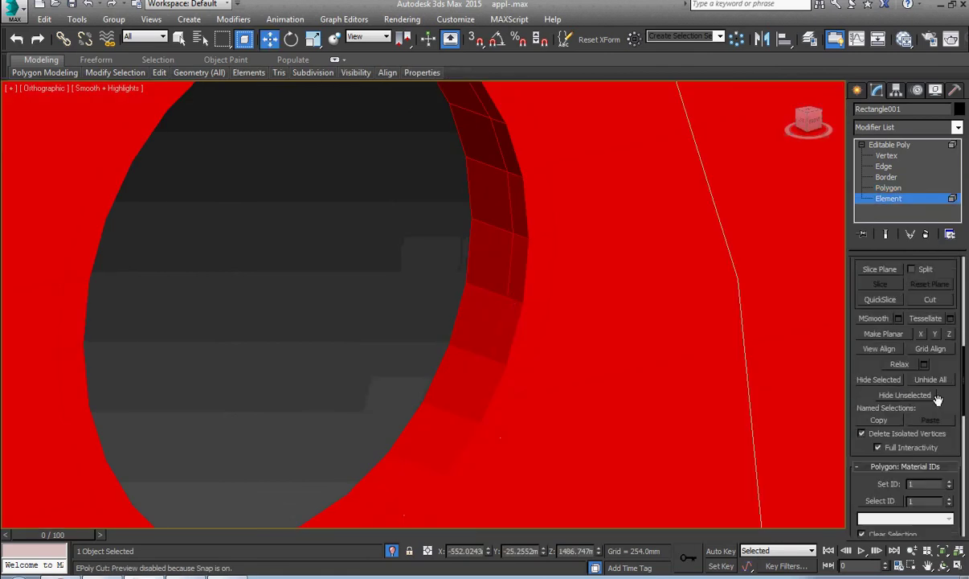
{"action": "left_click", "coordinate": [922, 367]}
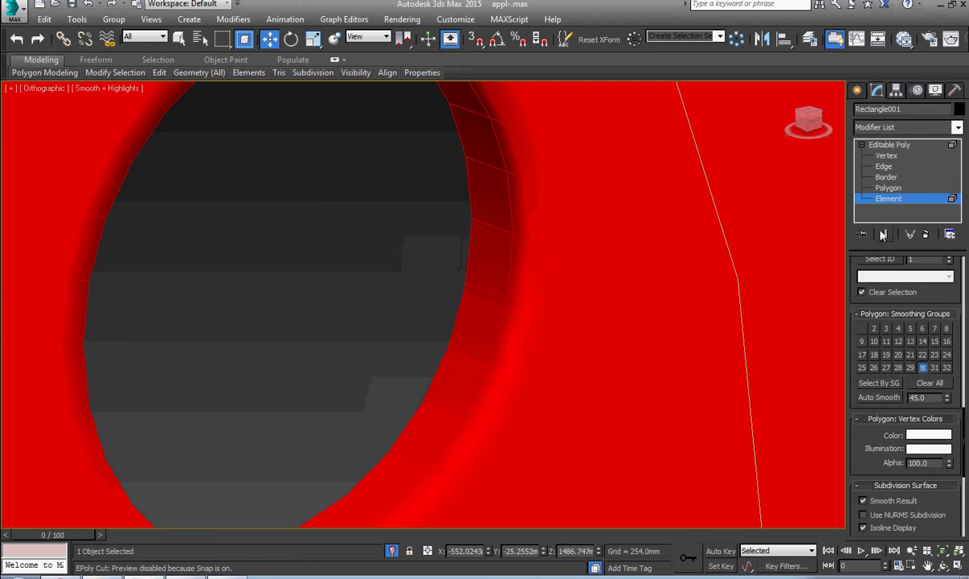
{"action": "left_click", "coordinate": [900, 147]}
{"action": "scroll", "coordinate": [394, 234], "scroll_direction": "down", "scroll_amount": 5}
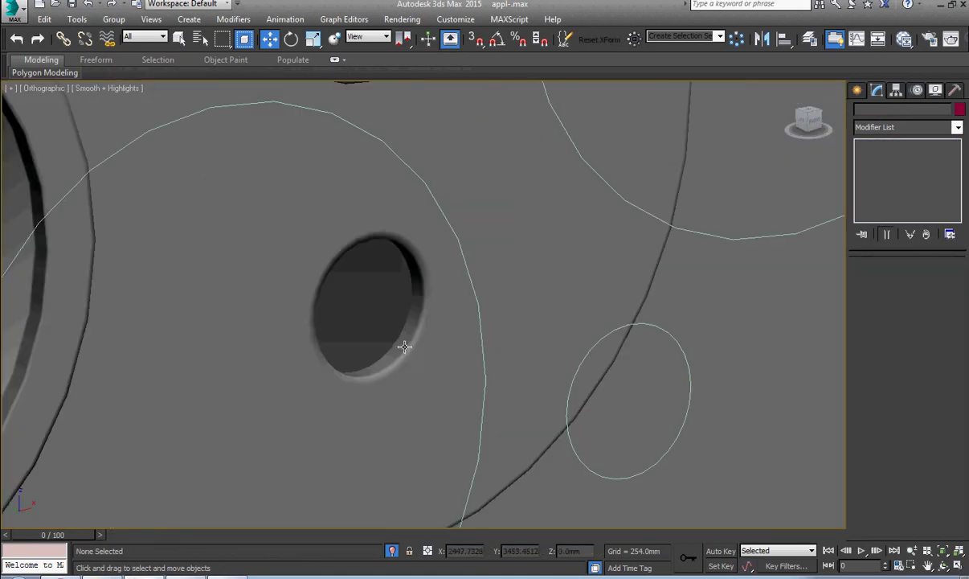
{"action": "scroll", "coordinate": [406, 346], "scroll_direction": "down", "scroll_amount": 5}
Step: Select the floor polygons of all three large camera lens recesses, with By Angle selection enabled at 5.0
{"action": "scroll", "coordinate": [399, 306], "scroll_direction": "up", "scroll_amount": 5}
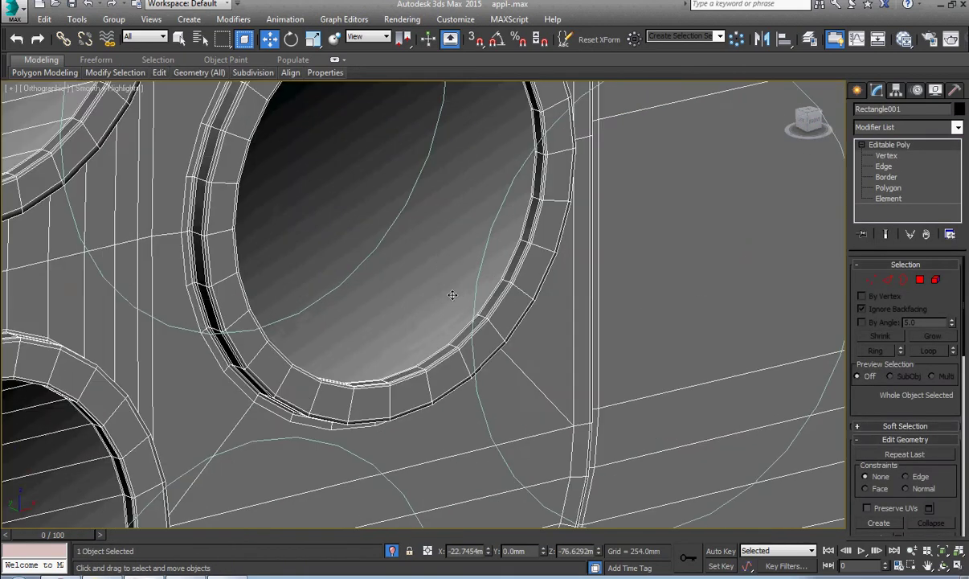
{"action": "key", "text": "4"}
{"action": "left_click", "coordinate": [456, 329]}
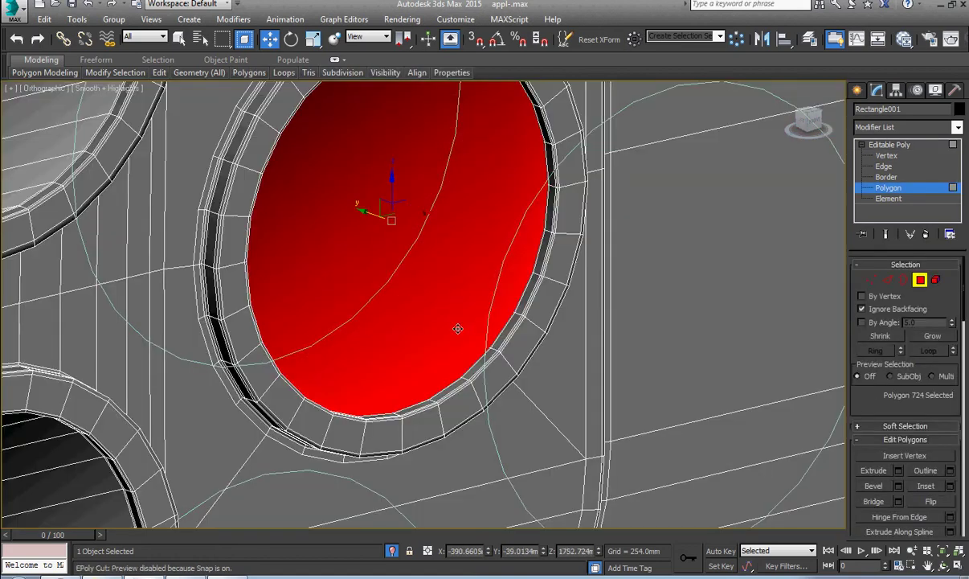
{"action": "scroll", "coordinate": [446, 326], "scroll_direction": "down", "scroll_amount": 5}
{"action": "scroll", "coordinate": [307, 424], "scroll_direction": "up", "scroll_amount": 3}
{"action": "left_click", "coordinate": [308, 424]}
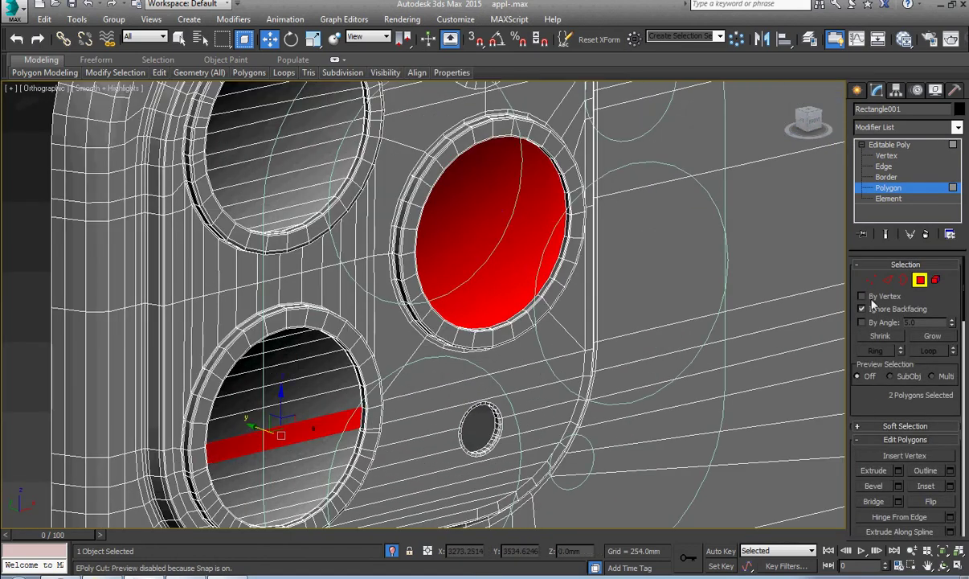
{"action": "left_click", "coordinate": [870, 322]}
{"action": "left_click", "coordinate": [252, 435], "text": "ctrl"}
{"action": "middle_click_drag", "start_coordinate": [305, 262], "coordinate": [327, 405]}
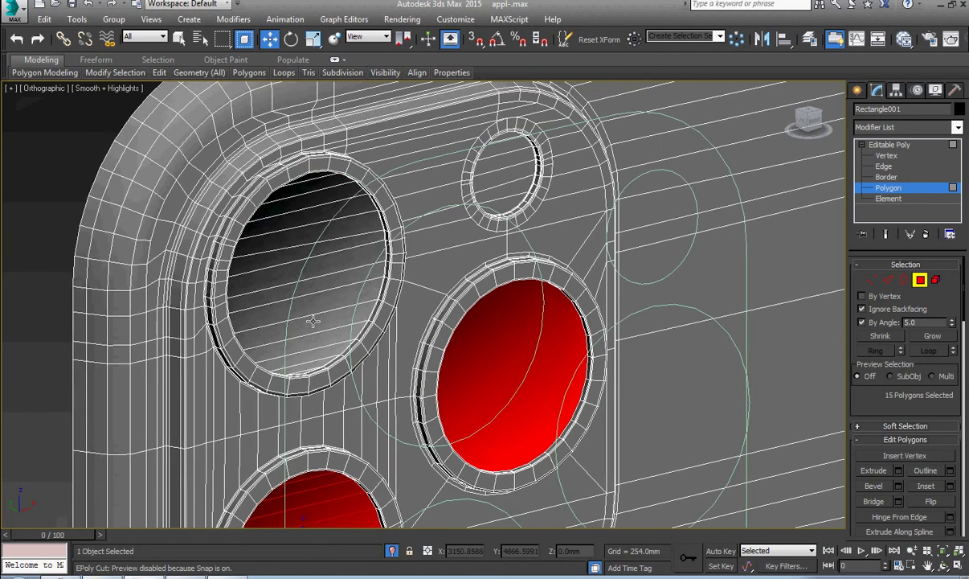
{"action": "left_click", "coordinate": [296, 302], "text": "ctrl"}
Step: Inset the selected floor polygons of the three lens recesses by 5 mm and leave polygon editing
{"action": "middle_click_drag", "start_coordinate": [481, 408], "coordinate": [499, 260]}
{"action": "scroll", "coordinate": [410, 406], "scroll_direction": "up", "scroll_amount": 6}
{"action": "right_click", "coordinate": [430, 346]}
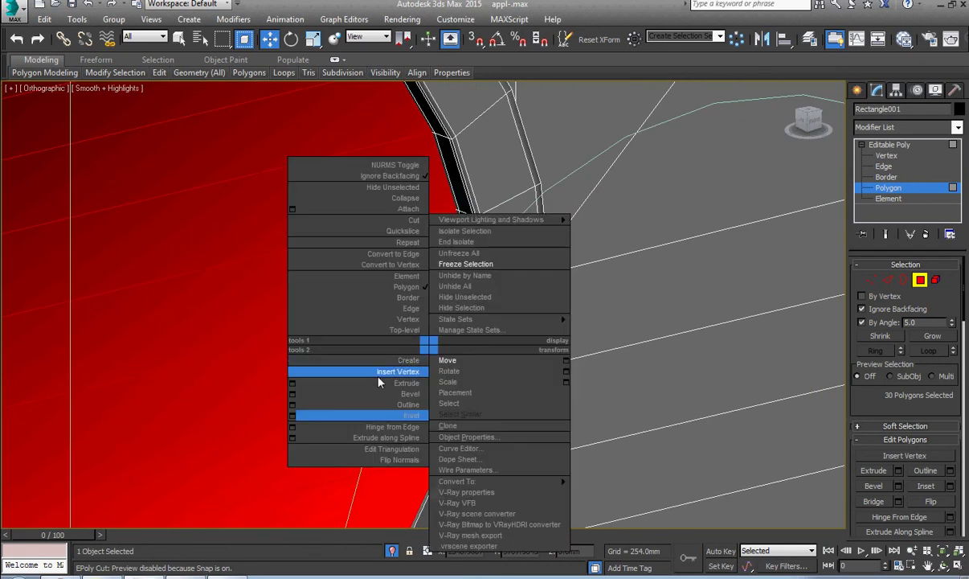
{"action": "left_click", "coordinate": [410, 415]}
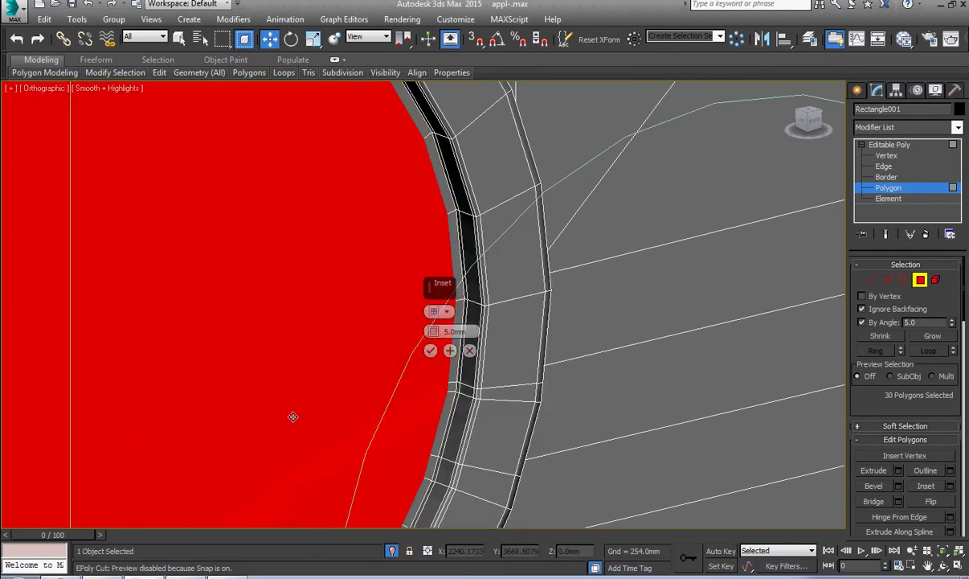
{"action": "left_click", "coordinate": [431, 350]}
{"action": "scroll", "coordinate": [433, 357], "scroll_direction": "down", "scroll_amount": 5}
{"action": "left_click", "coordinate": [508, 295]}
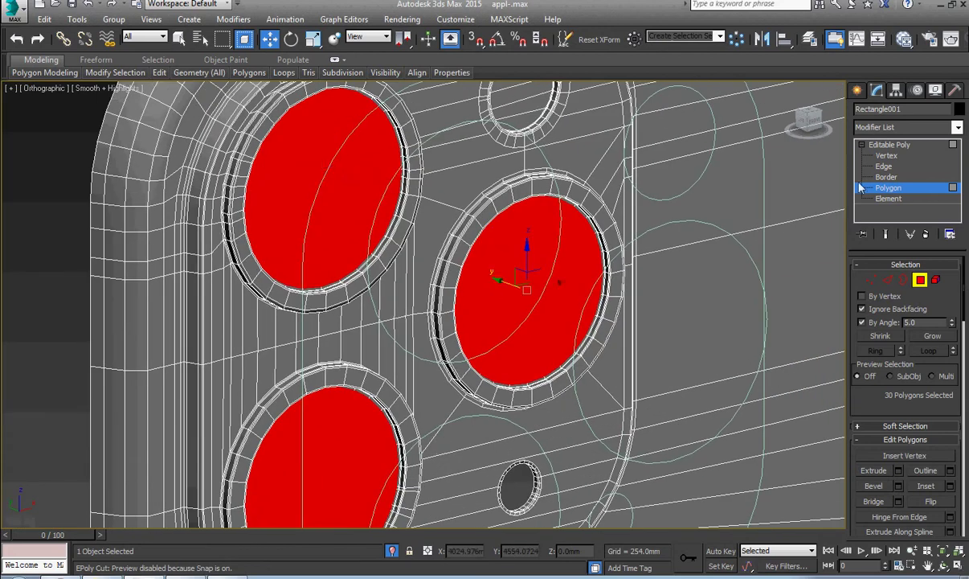
{"action": "left_click", "coordinate": [889, 145]}
{"action": "middle_click_drag", "start_coordinate": [540, 293], "coordinate": [478, 323]}
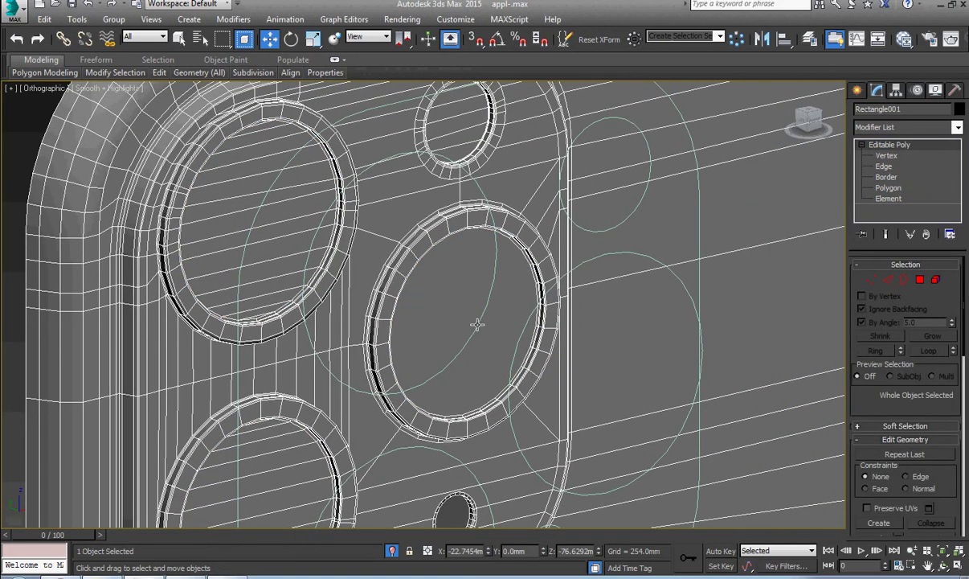
Step: In the front view, connect the rim vertices of the right lens and the lower-left lens with a new edge
{"action": "key", "text": "f"}
{"action": "scroll", "coordinate": [358, 290], "scroll_direction": "up", "scroll_amount": 8}
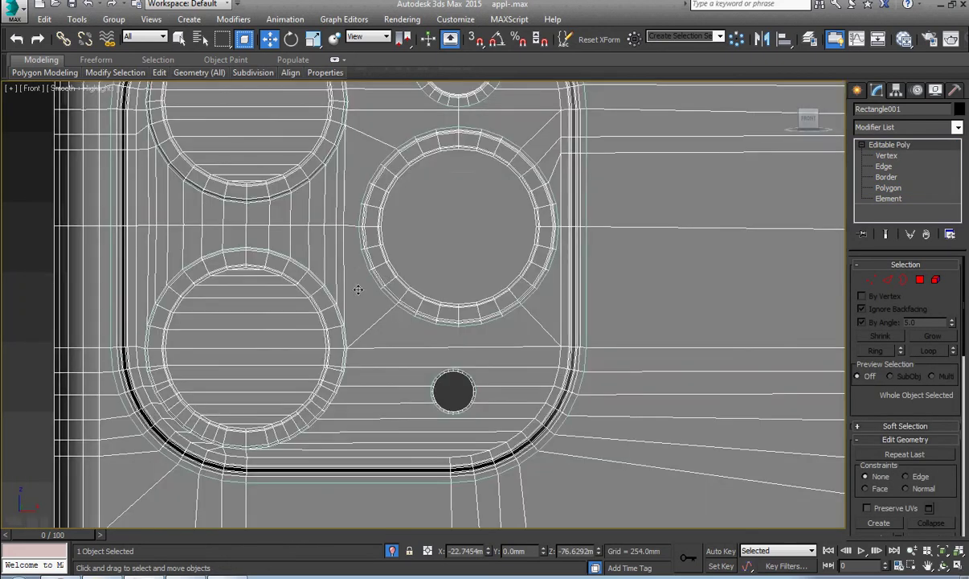
{"action": "scroll", "coordinate": [358, 289], "scroll_direction": "up", "scroll_amount": 10}
{"action": "key", "text": "1"}
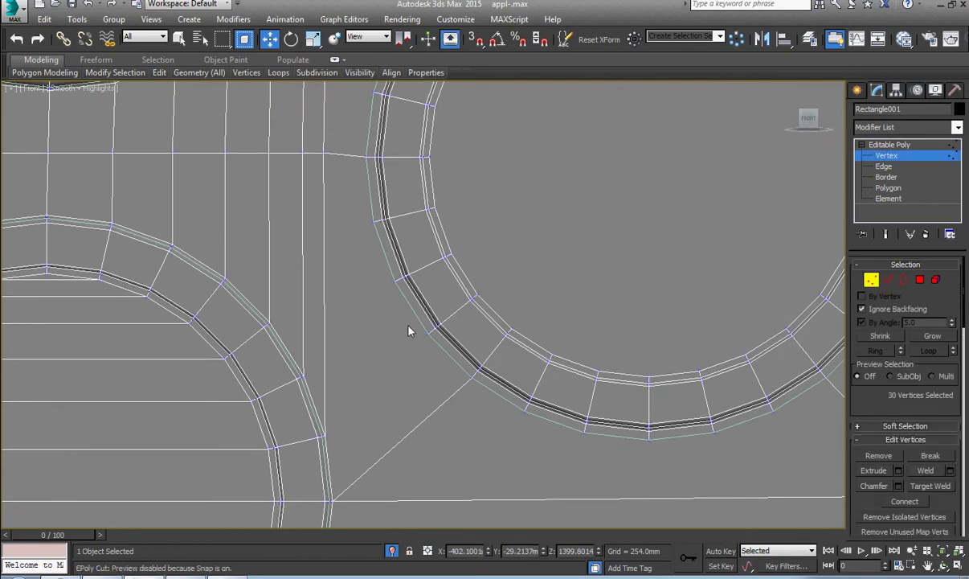
{"action": "left_click_drag", "start_coordinate": [434, 336], "coordinate": [445, 323]}
{"action": "scroll", "coordinate": [332, 434], "scroll_direction": "up", "scroll_amount": 3}
{"action": "left_click_drag", "start_coordinate": [331, 421], "coordinate": [279, 452], "text": "ctrl"}
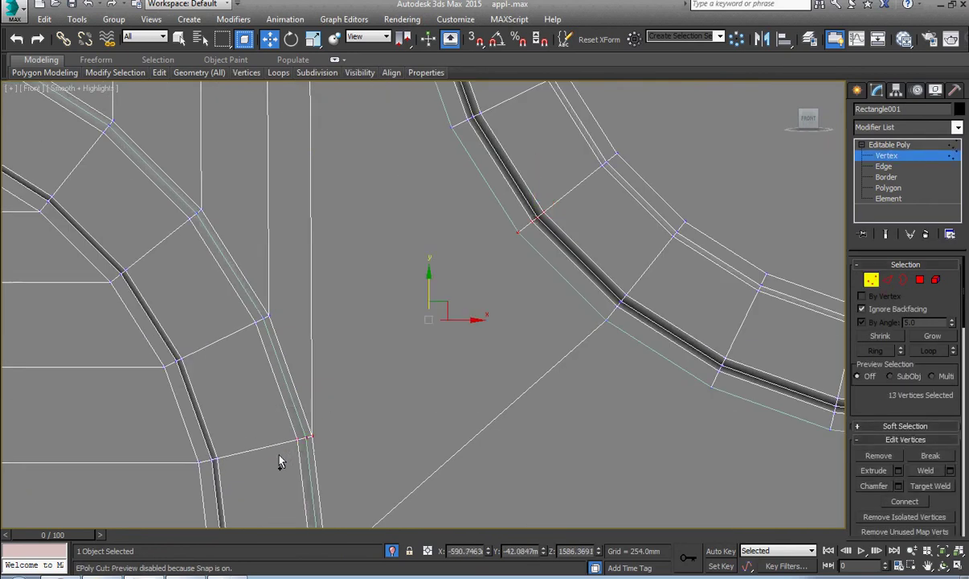
{"action": "middle_click_drag", "start_coordinate": [453, 274], "coordinate": [435, 350]}
{"action": "scroll", "coordinate": [437, 396], "scroll_direction": "down", "scroll_amount": 3}
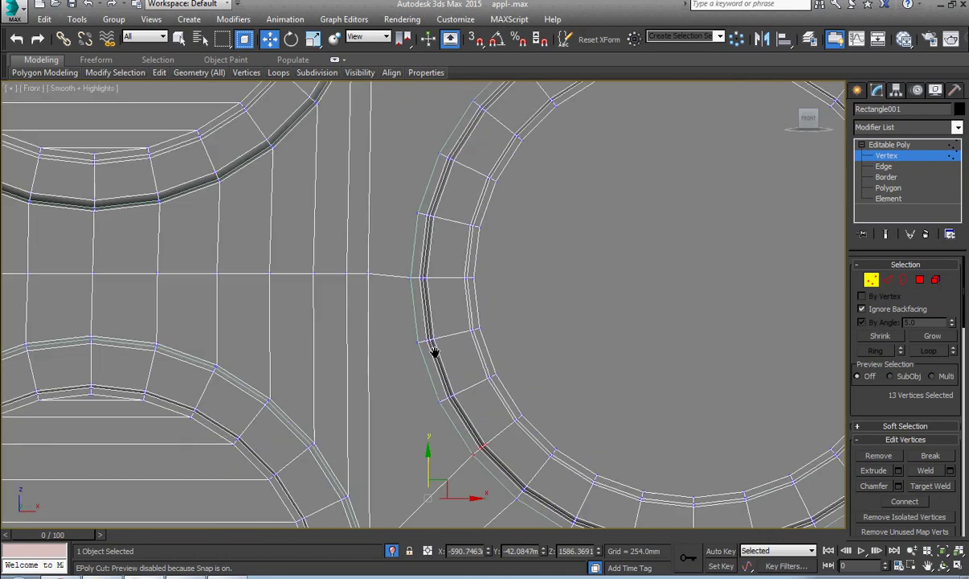
{"action": "middle_click_drag", "start_coordinate": [457, 193], "coordinate": [433, 337]}
{"action": "middle_click_drag", "start_coordinate": [470, 298], "coordinate": [331, 364]}
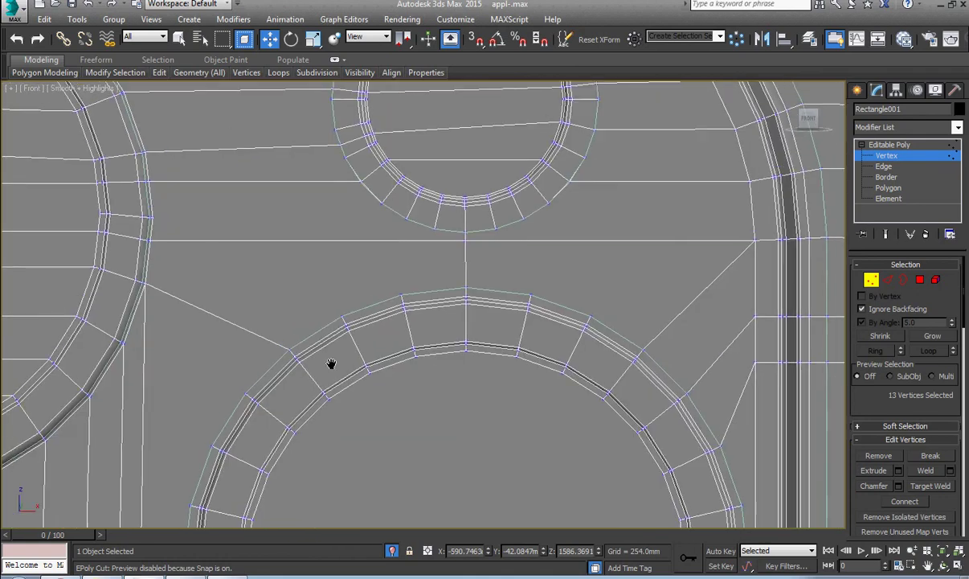
{"action": "scroll", "coordinate": [542, 397], "scroll_direction": "down", "scroll_amount": 2}
{"action": "middle_click_drag", "start_coordinate": [546, 401], "coordinate": [446, 251]}
{"action": "middle_click_drag", "start_coordinate": [492, 404], "coordinate": [469, 215]}
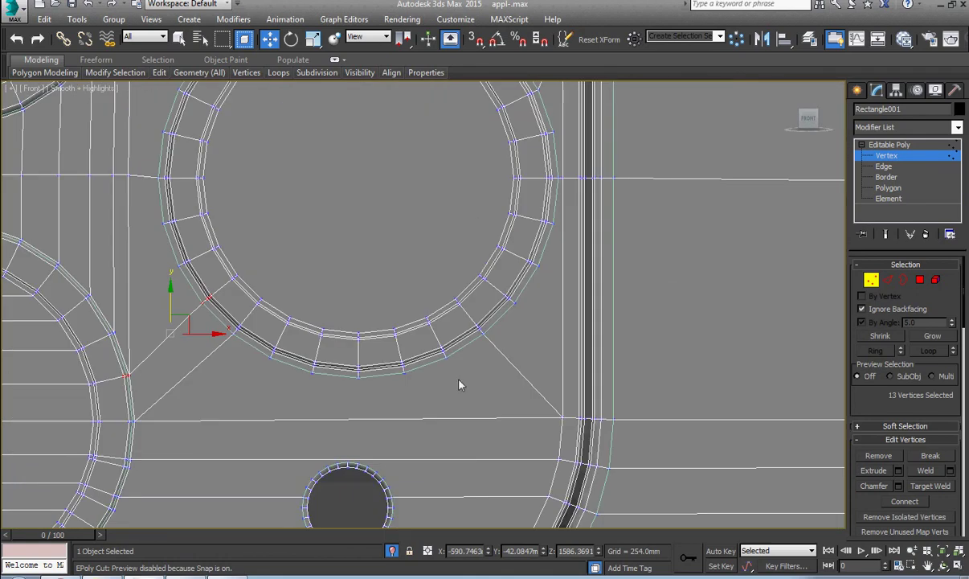
Step: Cut an edge from the lowest rim vertex of the right lens to the top vertex of the small hole
{"action": "middle_click_drag", "start_coordinate": [459, 385], "coordinate": [420, 301]}
{"action": "scroll", "coordinate": [400, 318], "scroll_direction": "up", "scroll_amount": 6}
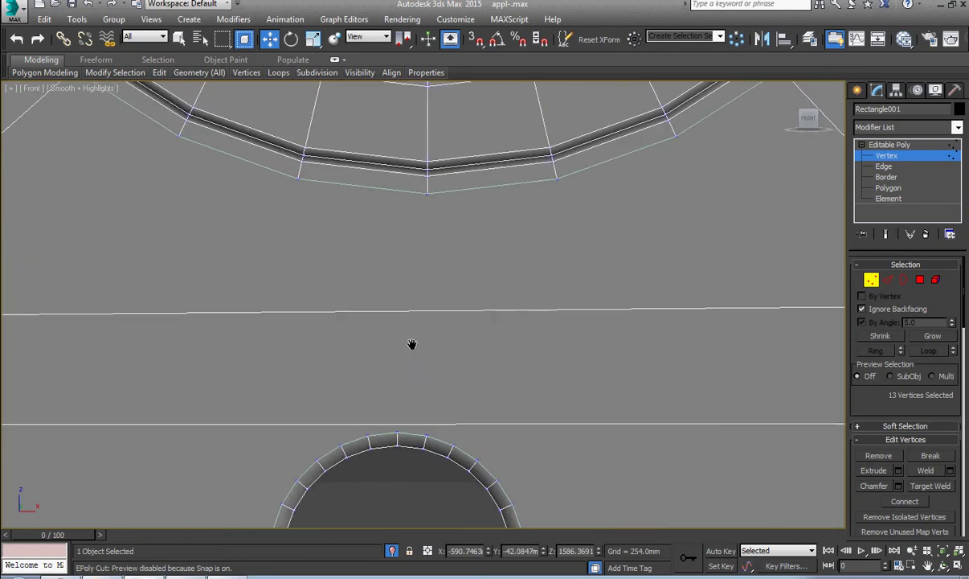
{"action": "key", "text": "s"}
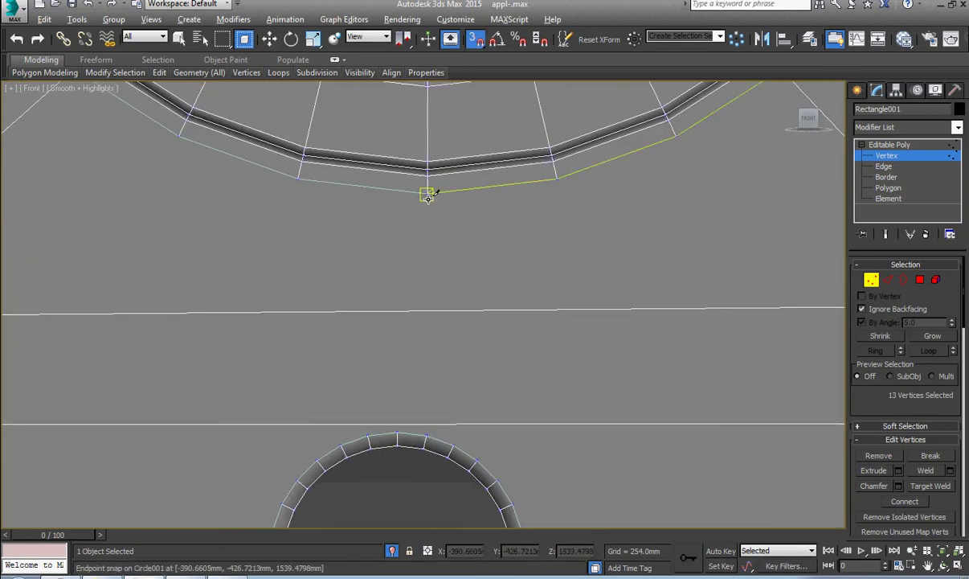
{"action": "left_click", "coordinate": [397, 430]}
{"action": "scroll", "coordinate": [398, 427], "scroll_direction": "down", "scroll_amount": 4}
{"action": "middle_click_drag", "start_coordinate": [397, 428], "coordinate": [466, 314]}
{"action": "scroll", "coordinate": [467, 314], "scroll_direction": "down", "scroll_amount": 3}
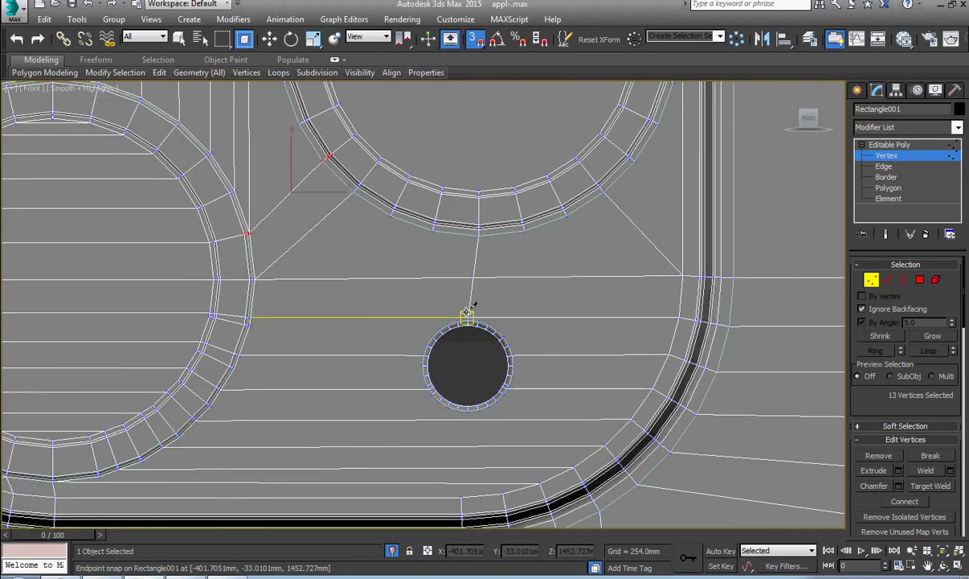
Step: Cut an edge from the camera module's lower border vertex to the bottom vertex of the small hole and finish cutting
{"action": "scroll", "coordinate": [494, 447], "scroll_direction": "up", "scroll_amount": 3}
{"action": "scroll", "coordinate": [410, 462], "scroll_direction": "up", "scroll_amount": 3}
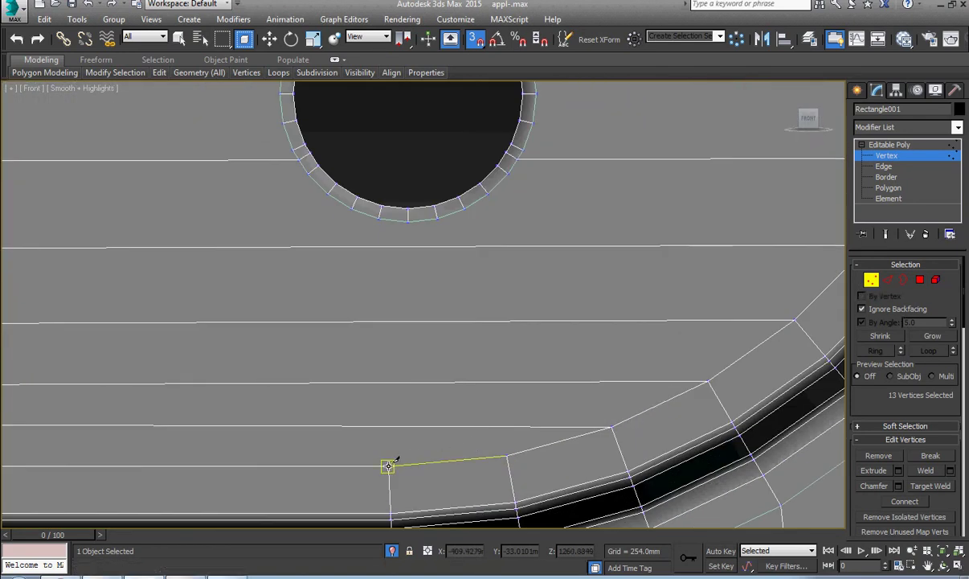
{"action": "left_click", "coordinate": [407, 221]}
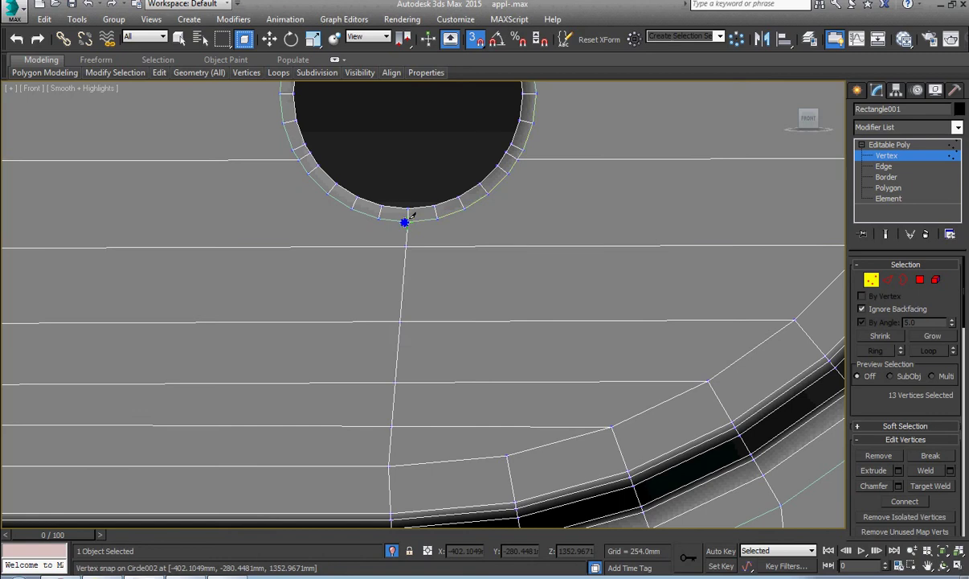
{"action": "scroll", "coordinate": [422, 257], "scroll_direction": "down", "scroll_amount": 3}
{"action": "middle_click_drag", "start_coordinate": [425, 257], "coordinate": [418, 370]}
{"action": "right_click", "coordinate": [534, 376]}
{"action": "scroll", "coordinate": [396, 312], "scroll_direction": "down", "scroll_amount": 3}
{"action": "key", "text": "s"}
{"action": "middle_click_drag", "start_coordinate": [417, 235], "coordinate": [467, 370]}
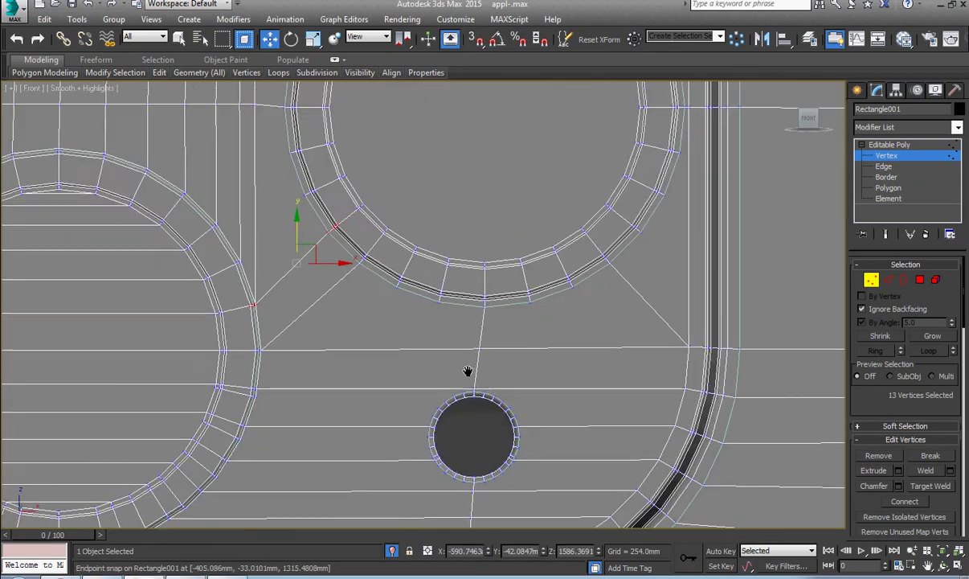
Step: Switch to Windows Photo Viewer and examine the camera lenses, flash and small hole in the MX0H2_AV4 and iphone-11-final reference photos
{"action": "scroll", "coordinate": [345, 321], "scroll_direction": "down", "scroll_amount": 3}
{"action": "middle_click_drag", "start_coordinate": [314, 297], "coordinate": [383, 376]}
{"action": "middle_click_drag", "start_coordinate": [475, 310], "coordinate": [476, 344]}
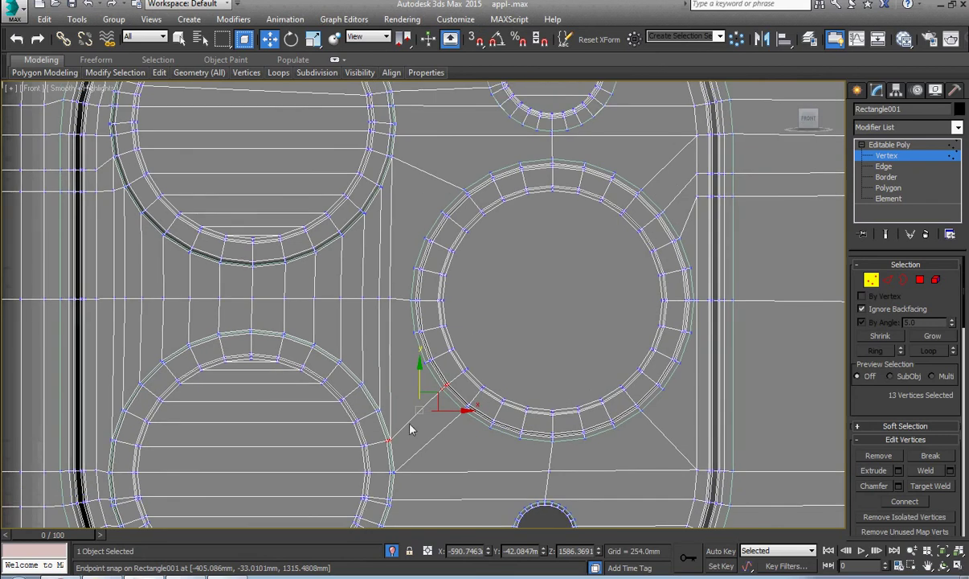
{"action": "key", "text": "alt+c"}
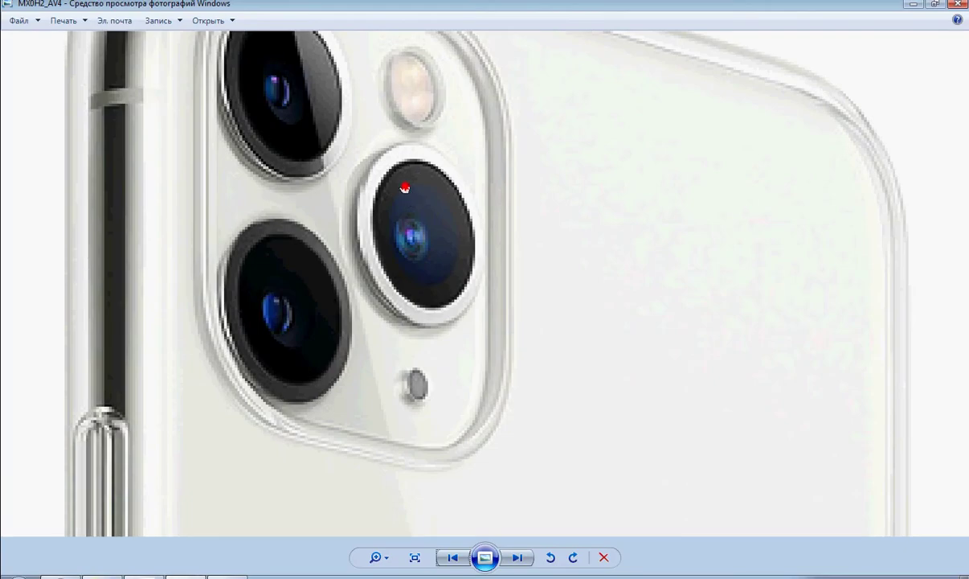
{"action": "scroll", "coordinate": [404, 188], "scroll_direction": "up", "scroll_amount": 1}
{"action": "left_click_drag", "start_coordinate": [404, 188], "coordinate": [458, 283]}
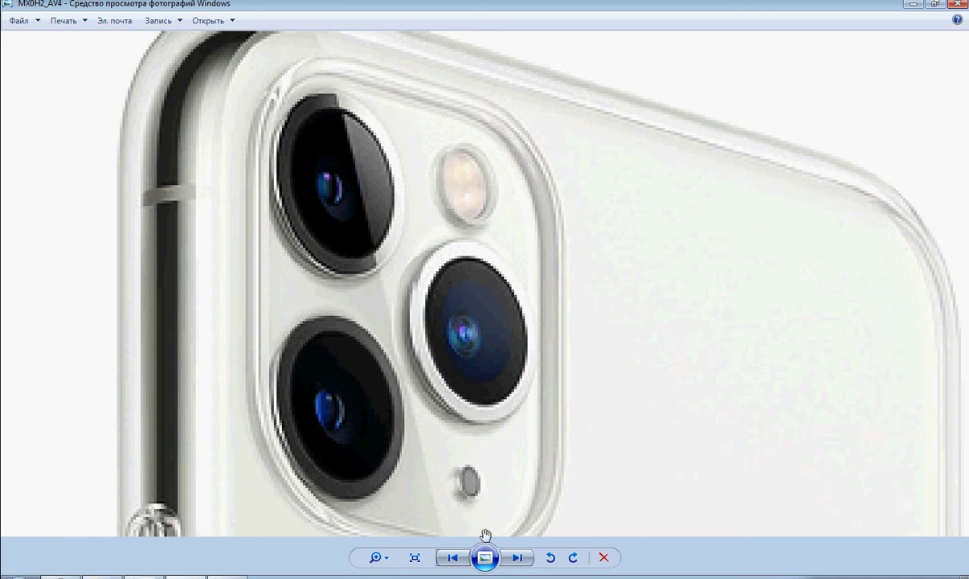
{"action": "scroll", "coordinate": [485, 535], "scroll_direction": "down", "scroll_amount": 3}
{"action": "left_click", "coordinate": [518, 557]}
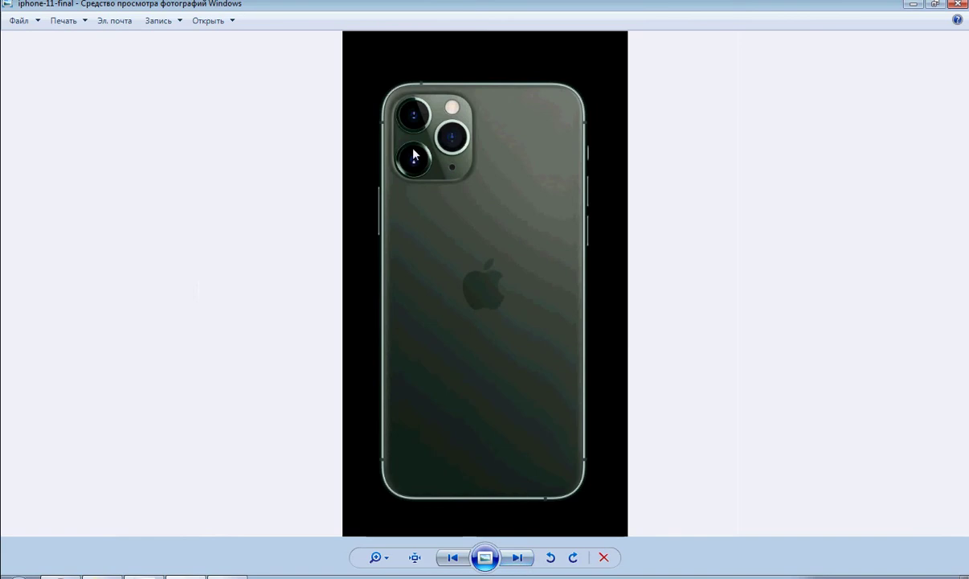
{"action": "scroll", "coordinate": [414, 155], "scroll_direction": "up", "scroll_amount": 2}
{"action": "scroll", "coordinate": [406, 114], "scroll_direction": "up", "scroll_amount": 3}
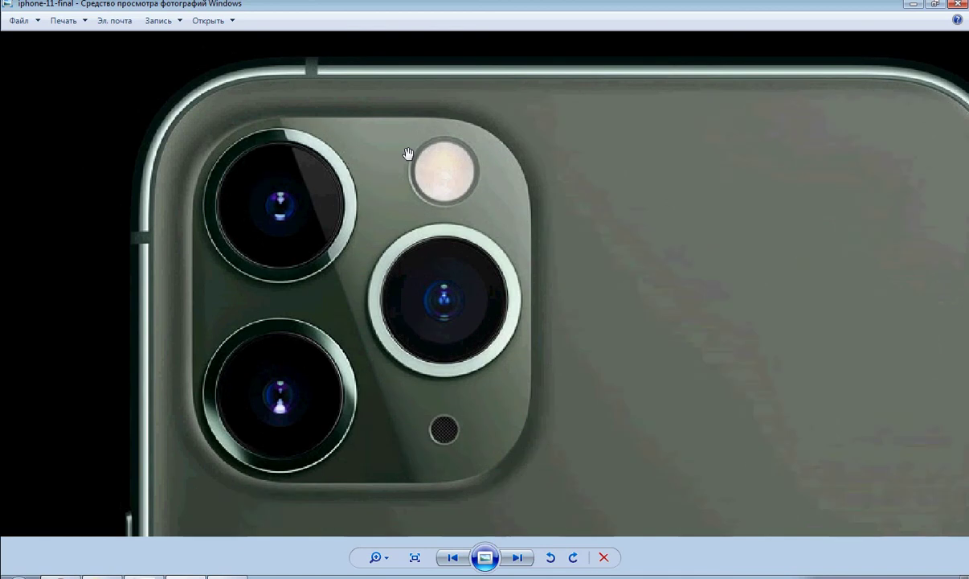
{"action": "left_click", "coordinate": [174, 576]}
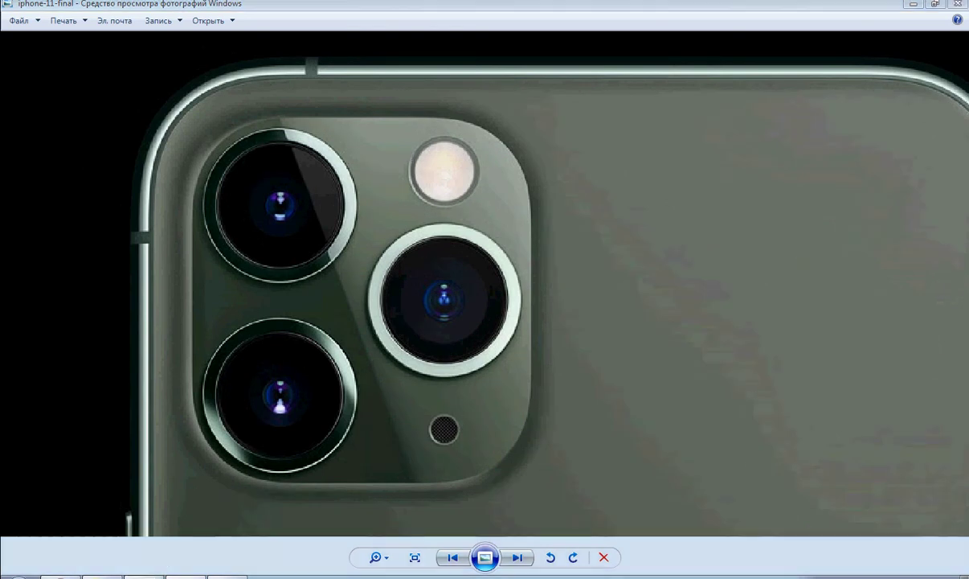
Step: Back in 3ds Max, leave vertex editing, deselect the body to check its shading, and reselect it
{"action": "scroll", "coordinate": [539, 375], "scroll_direction": "down", "scroll_amount": 5}
{"action": "middle_click_drag", "start_coordinate": [541, 372], "coordinate": [404, 307]}
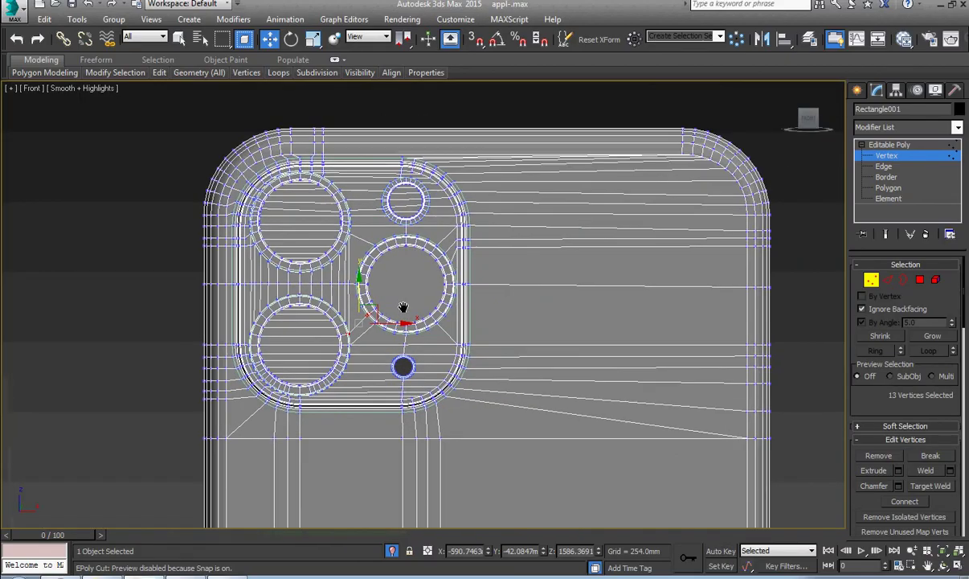
{"action": "left_click", "coordinate": [890, 145]}
{"action": "left_click", "coordinate": [687, 119]}
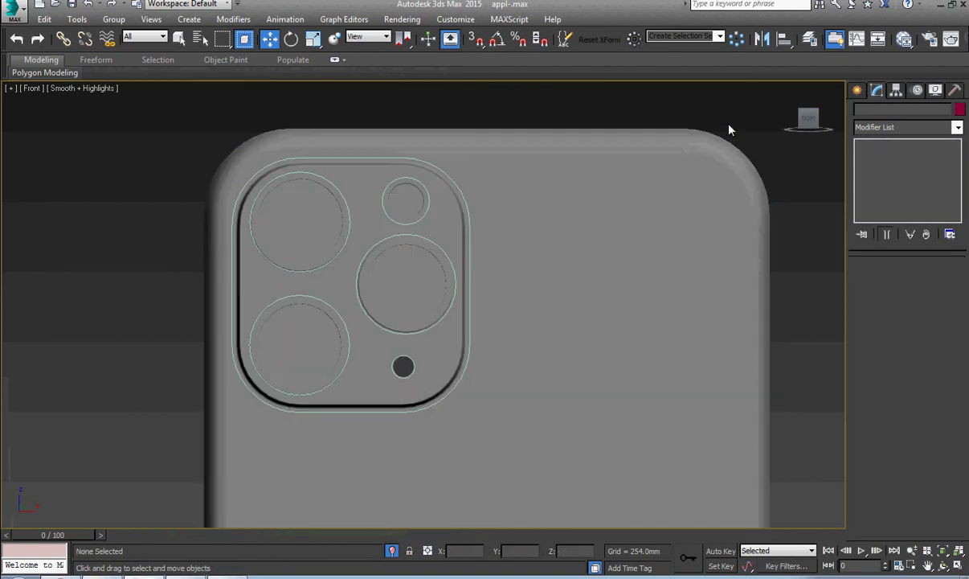
{"action": "left_click", "coordinate": [573, 231]}
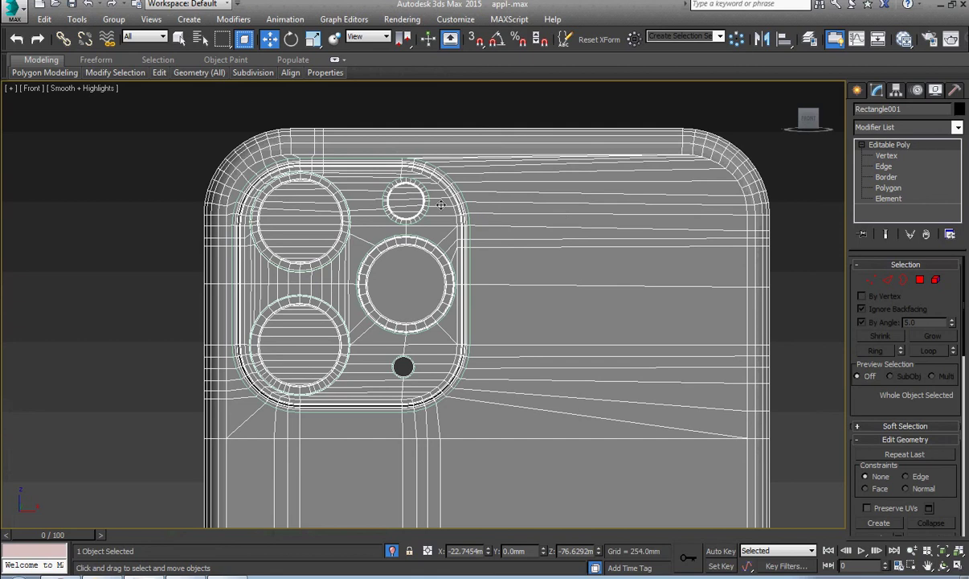
Step: Cut two edges from the right lens rim to the flash ring, left of the centre edge, snapping to vertices
{"action": "scroll", "coordinate": [441, 205], "scroll_direction": "up", "scroll_amount": 5}
{"action": "middle_click_drag", "start_coordinate": [342, 276], "coordinate": [390, 282]}
{"action": "scroll", "coordinate": [403, 343], "scroll_direction": "up", "scroll_amount": 3}
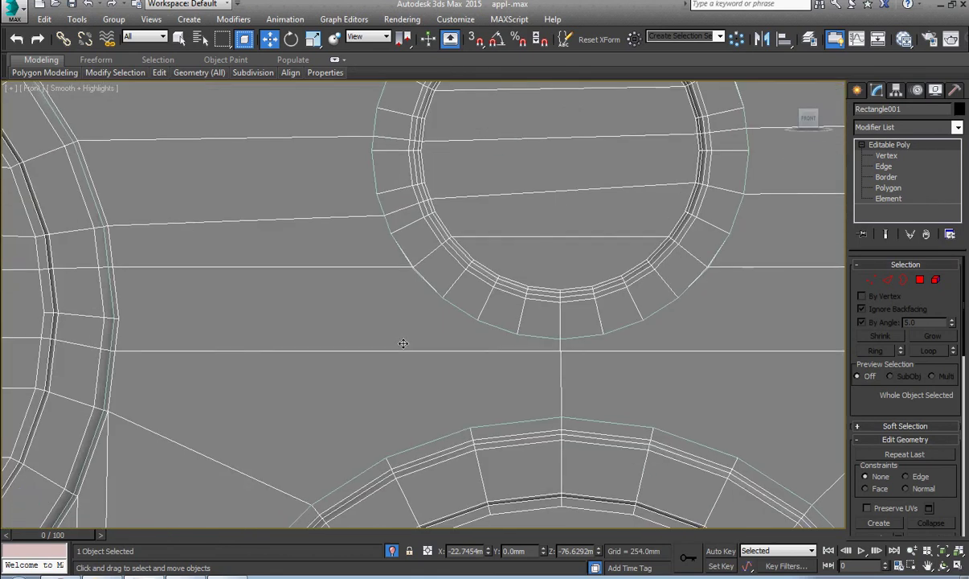
{"action": "key", "text": "1"}
{"action": "key", "text": "alt+c"}
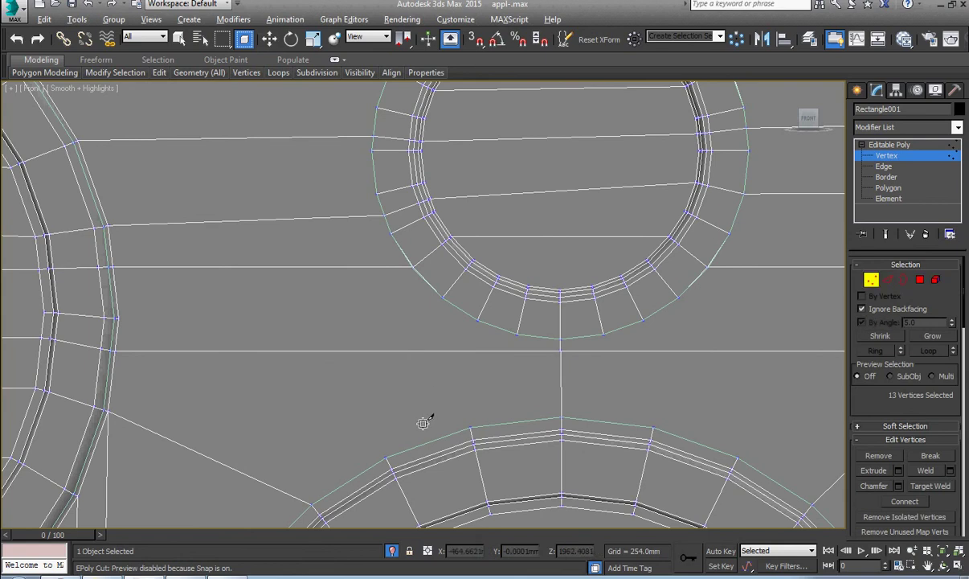
{"action": "key", "text": "s"}
{"action": "left_click", "coordinate": [470, 427]}
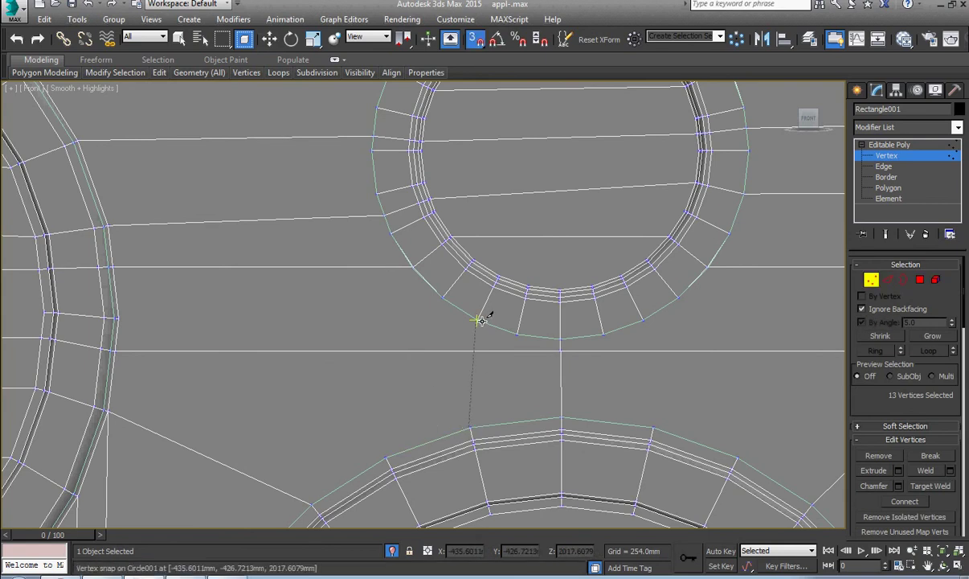
{"action": "left_click", "coordinate": [478, 320]}
{"action": "right_click", "coordinate": [477, 321]}
{"action": "left_click", "coordinate": [386, 455]}
{"action": "left_click", "coordinate": [444, 297]}
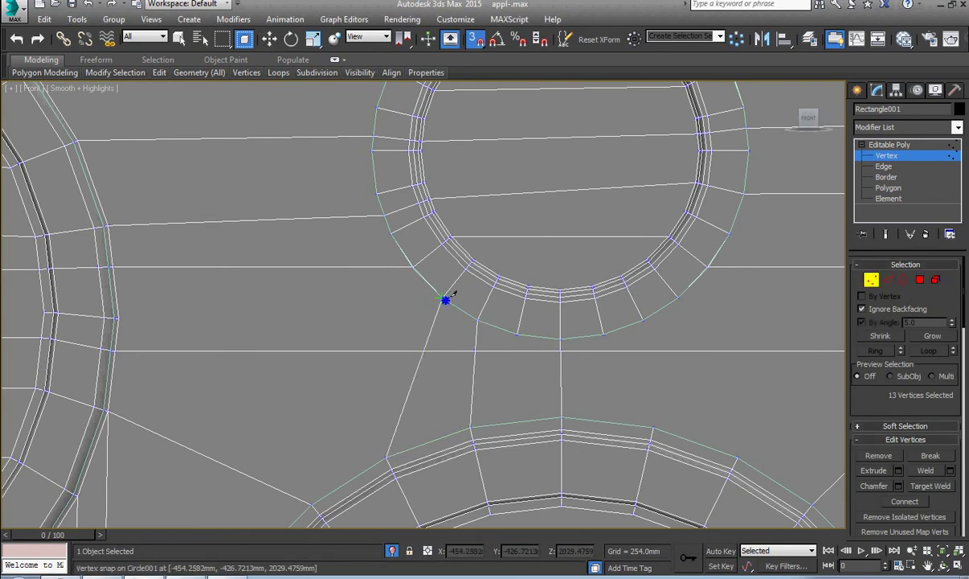
{"action": "right_click", "coordinate": [444, 297]}
Step: Cut two matching edges from the right lens rim to the flash ring, right of the centre edge, and turn snapping off
{"action": "middle_click_drag", "start_coordinate": [581, 337], "coordinate": [486, 315]}
{"action": "left_click", "coordinate": [557, 407]}
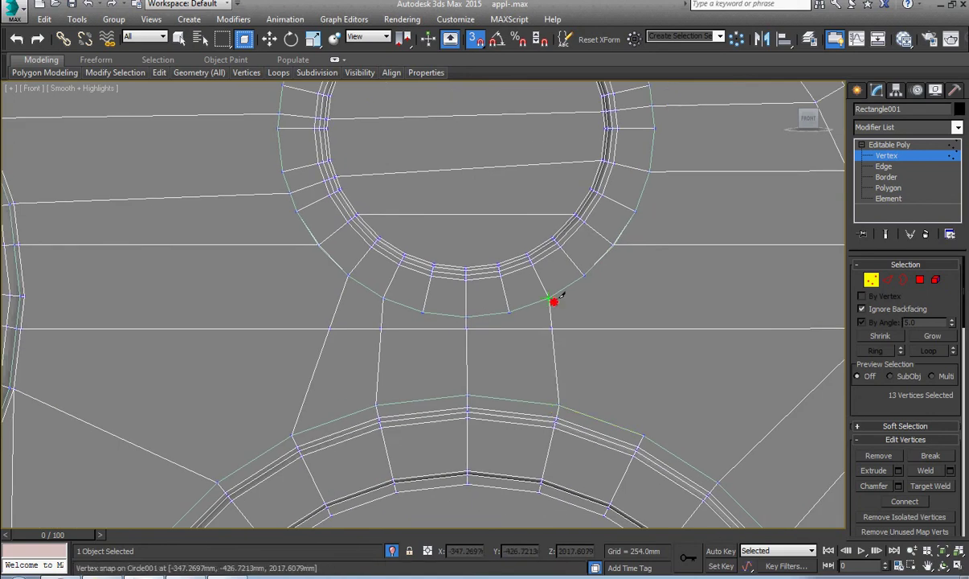
{"action": "left_click", "coordinate": [551, 299]}
{"action": "left_click", "coordinate": [643, 436]}
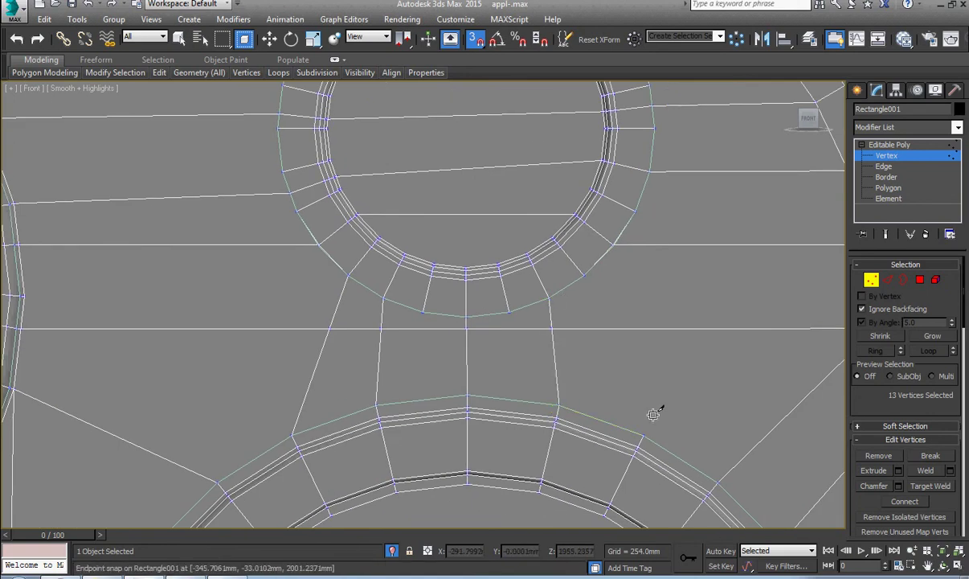
{"action": "left_click", "coordinate": [616, 243]}
{"action": "scroll", "coordinate": [582, 276], "scroll_direction": "down", "scroll_amount": 4}
{"action": "key", "text": "w"}
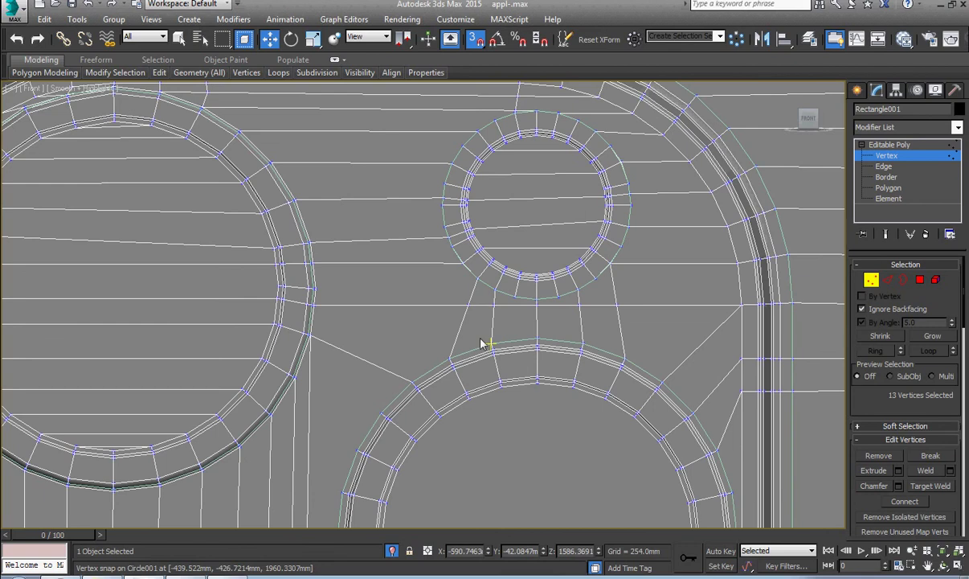
{"action": "key", "text": "s"}
Step: Leave vertex editing, deselect the body and frame the whole phone to check its shading
{"action": "middle_click_drag", "start_coordinate": [544, 238], "coordinate": [558, 398]}
{"action": "scroll", "coordinate": [597, 261], "scroll_direction": "down", "scroll_amount": 2}
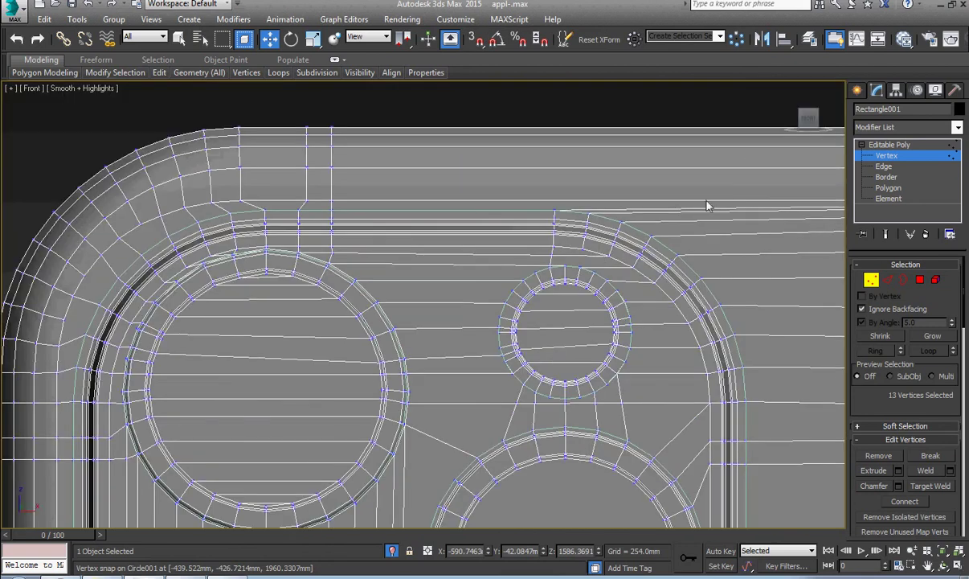
{"action": "left_click", "coordinate": [884, 154]}
{"action": "left_click", "coordinate": [672, 115]}
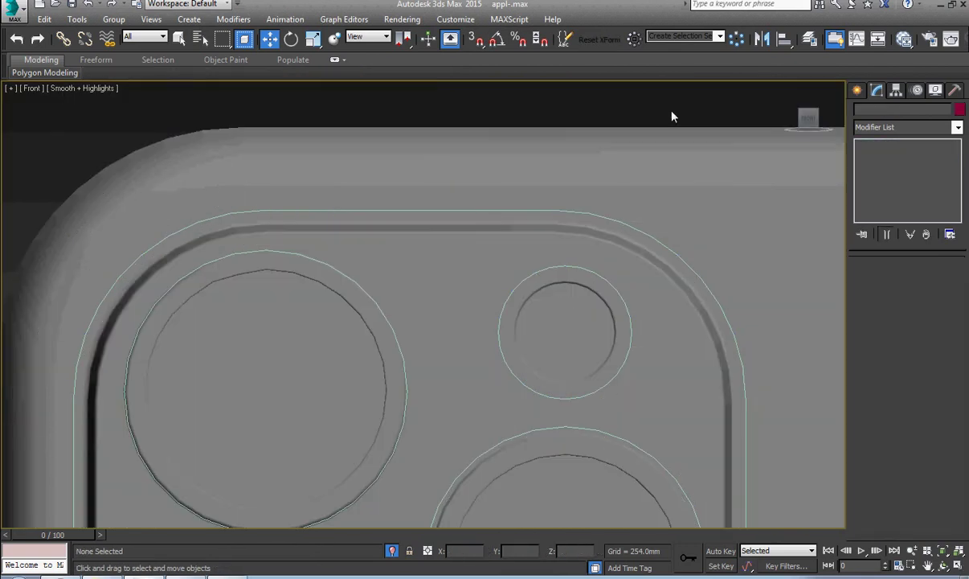
{"action": "key", "text": "z"}
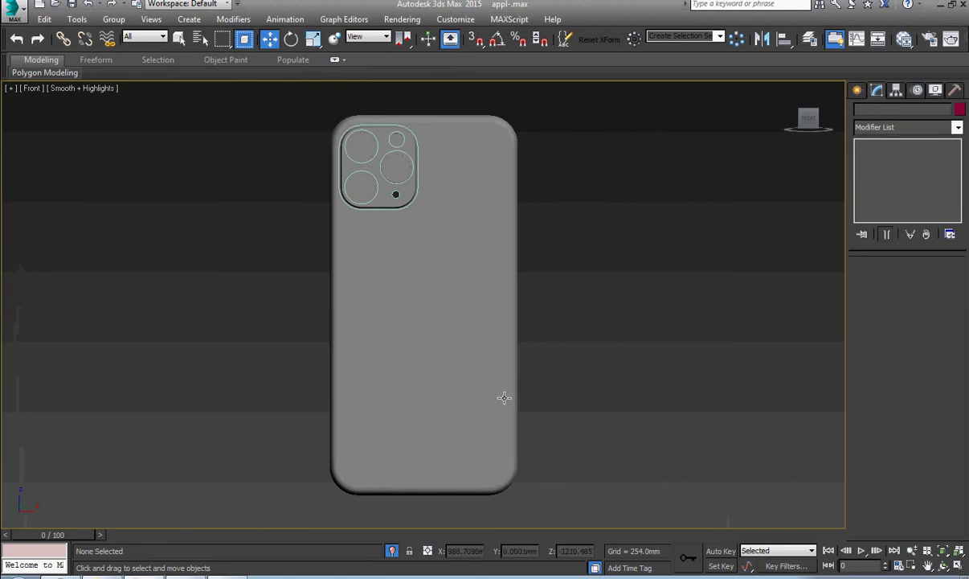
Step: Select the phone body and examine its wireframe around the upper-right corner and along the bottom edge
{"action": "left_click", "coordinate": [504, 398]}
{"action": "middle_click_drag", "start_coordinate": [498, 470], "coordinate": [500, 392]}
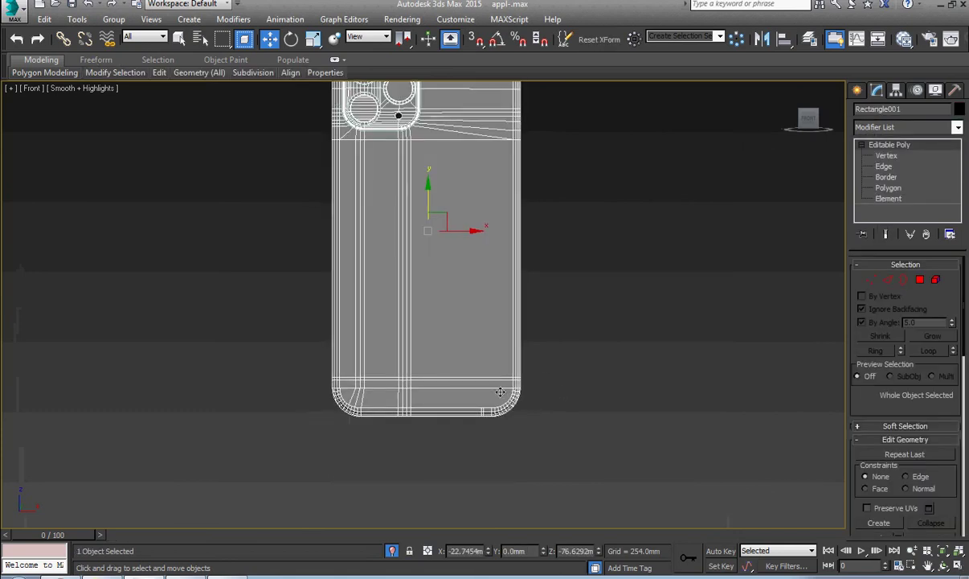
{"action": "middle_click_drag", "start_coordinate": [497, 234], "coordinate": [508, 320]}
{"action": "scroll", "coordinate": [489, 105], "scroll_direction": "up", "scroll_amount": 4}
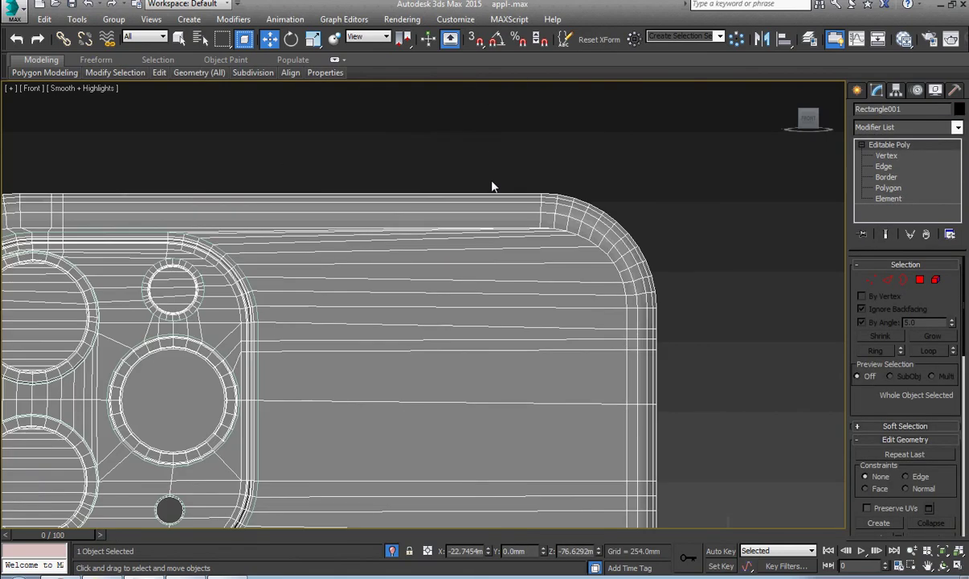
{"action": "scroll", "coordinate": [493, 185], "scroll_direction": "down", "scroll_amount": 6}
{"action": "scroll", "coordinate": [489, 317], "scroll_direction": "up", "scroll_amount": 7}
{"action": "scroll", "coordinate": [487, 309], "scroll_direction": "down", "scroll_amount": 4}
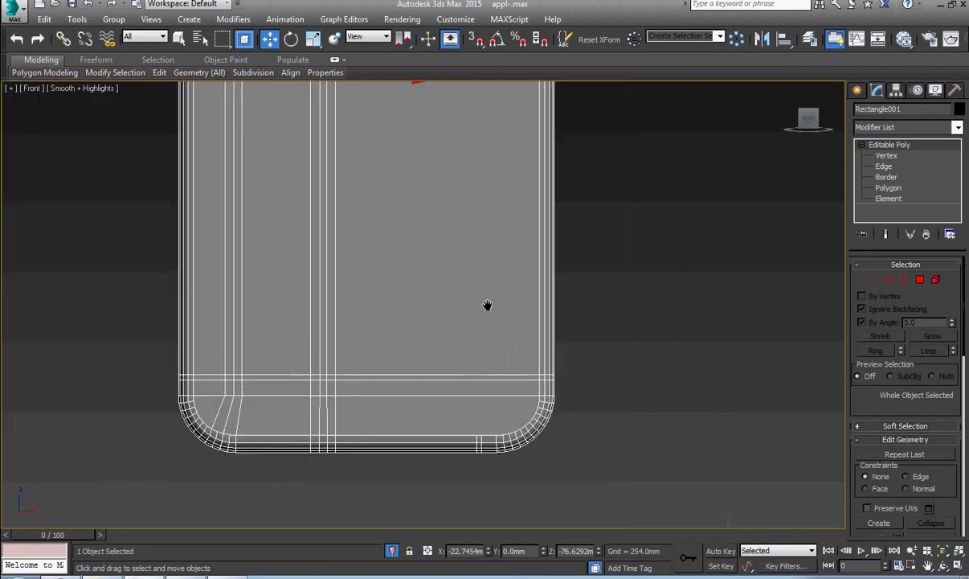
{"action": "scroll", "coordinate": [528, 388], "scroll_direction": "up", "scroll_amount": 3}
{"action": "scroll", "coordinate": [528, 388], "scroll_direction": "down", "scroll_amount": 3}
{"action": "scroll", "coordinate": [627, 368], "scroll_direction": "down", "scroll_amount": 1}
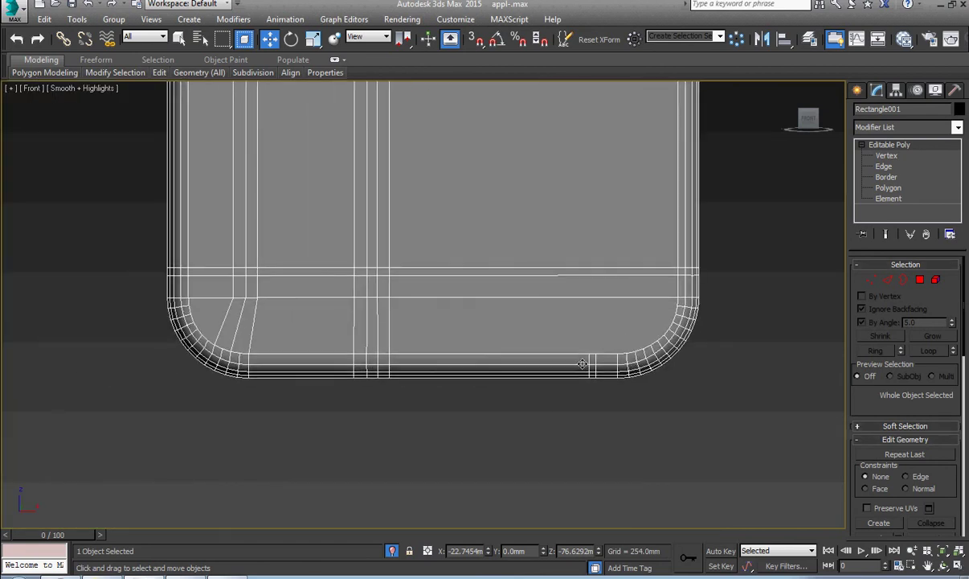
{"action": "scroll", "coordinate": [246, 357], "scroll_direction": "down", "scroll_amount": 5}
{"action": "middle_click_drag", "start_coordinate": [240, 214], "coordinate": [284, 376]}
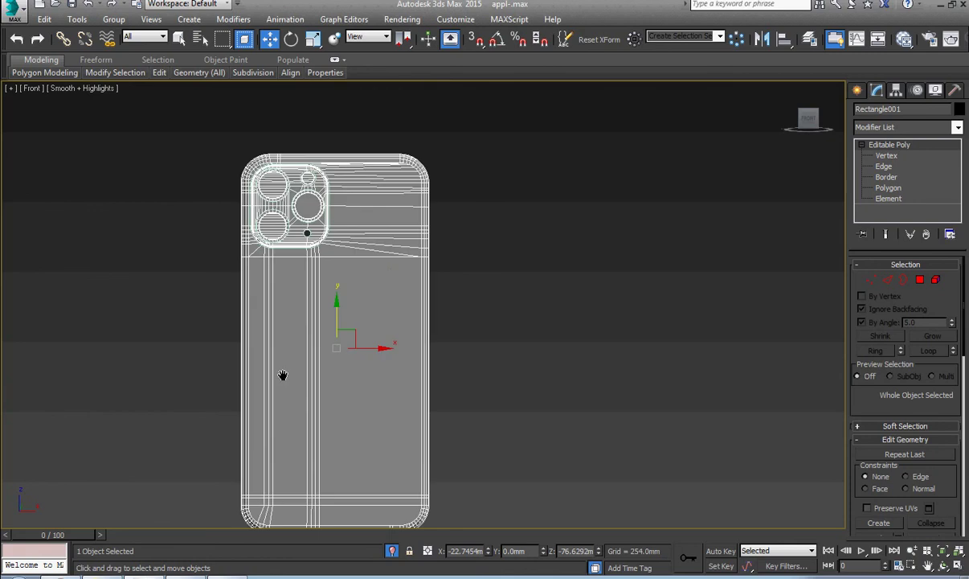
Step: Examine the camera module's mesh from an angled view, around the lens rims and the module's raised border
{"action": "middle_click_drag", "start_coordinate": [267, 263], "coordinate": [307, 288], "text": "alt"}
{"action": "scroll", "coordinate": [274, 271], "scroll_direction": "up", "scroll_amount": 6}
{"action": "scroll", "coordinate": [189, 301], "scroll_direction": "up", "scroll_amount": 5}
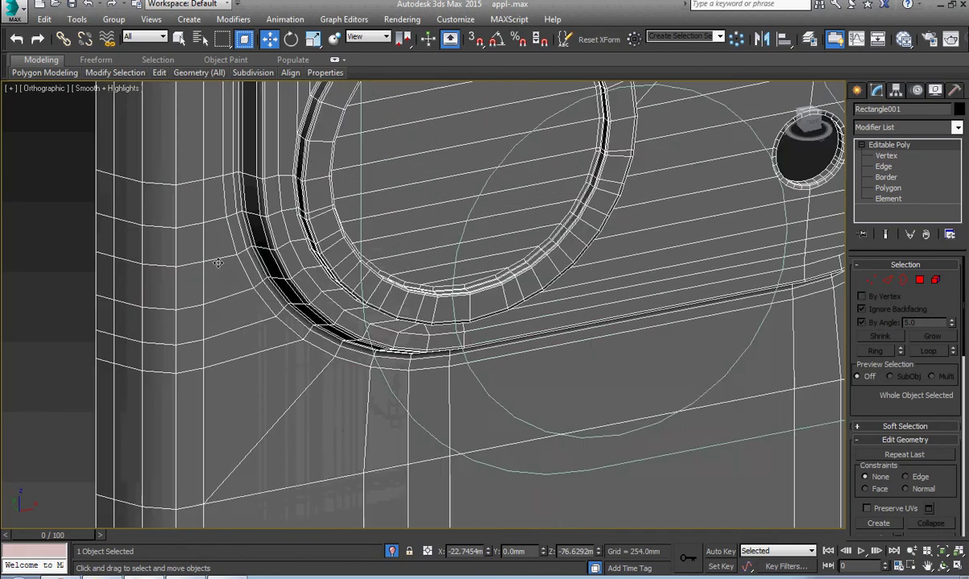
{"action": "scroll", "coordinate": [229, 213], "scroll_direction": "down", "scroll_amount": 3}
{"action": "middle_click_drag", "start_coordinate": [230, 212], "coordinate": [265, 394]}
{"action": "scroll", "coordinate": [264, 181], "scroll_direction": "down", "scroll_amount": 3}
{"action": "middle_click_drag", "start_coordinate": [264, 181], "coordinate": [267, 364]}
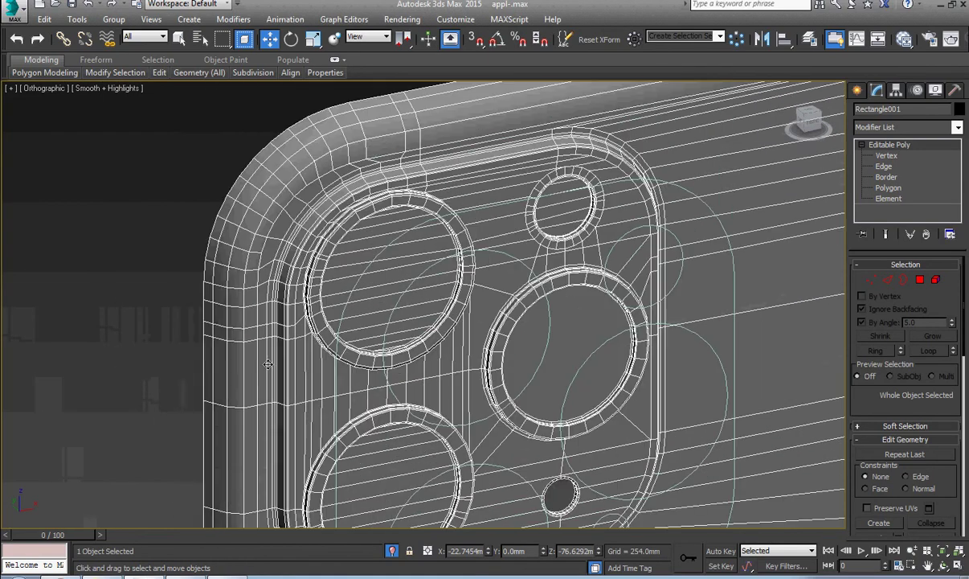
{"action": "scroll", "coordinate": [400, 143], "scroll_direction": "up", "scroll_amount": 5}
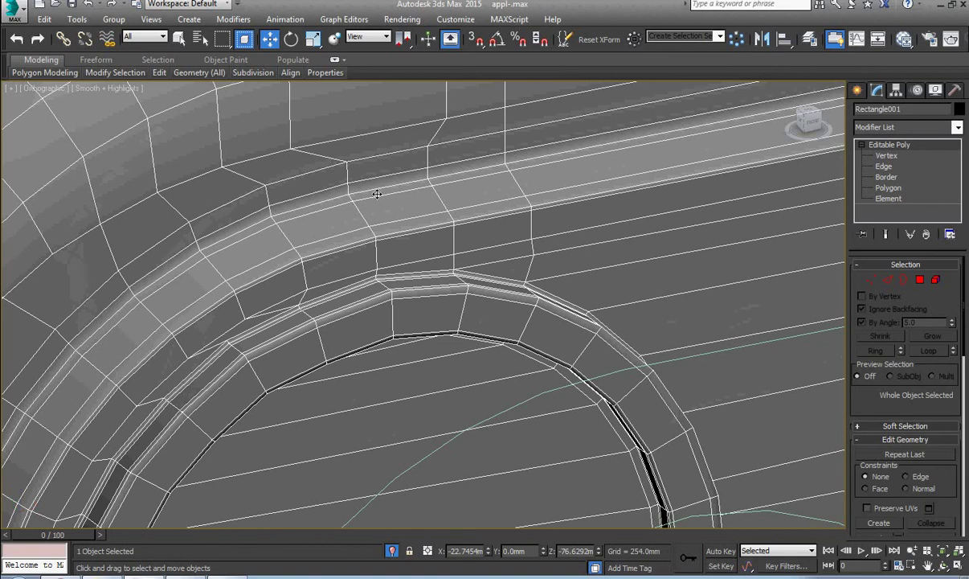
{"action": "scroll", "coordinate": [377, 193], "scroll_direction": "down", "scroll_amount": 5}
{"action": "scroll", "coordinate": [314, 217], "scroll_direction": "up", "scroll_amount": 1}
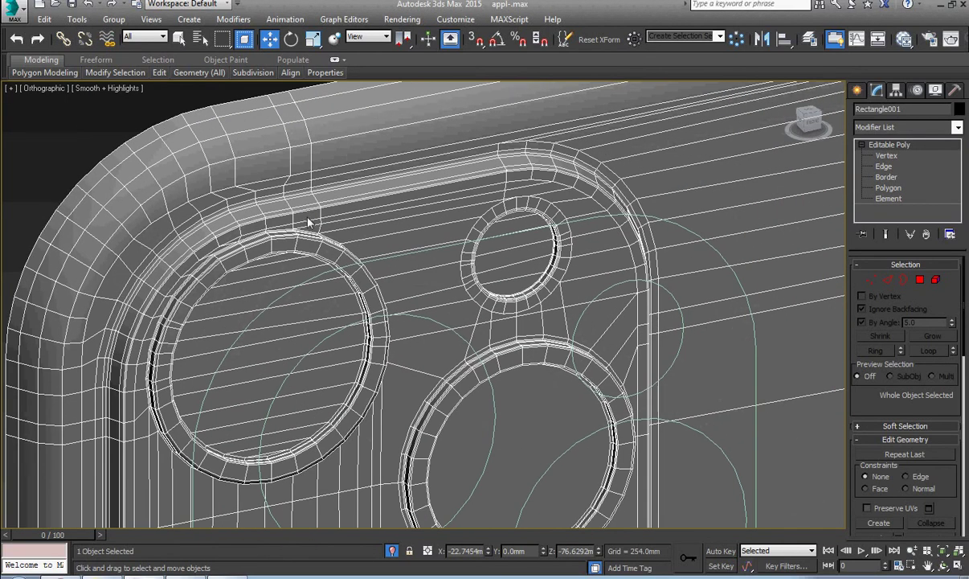
Step: Start saving the scene under a new file and choose the 3D folder inside the personal folder on drive D: as its destination
{"action": "key", "text": "ctrl+shift+s"}
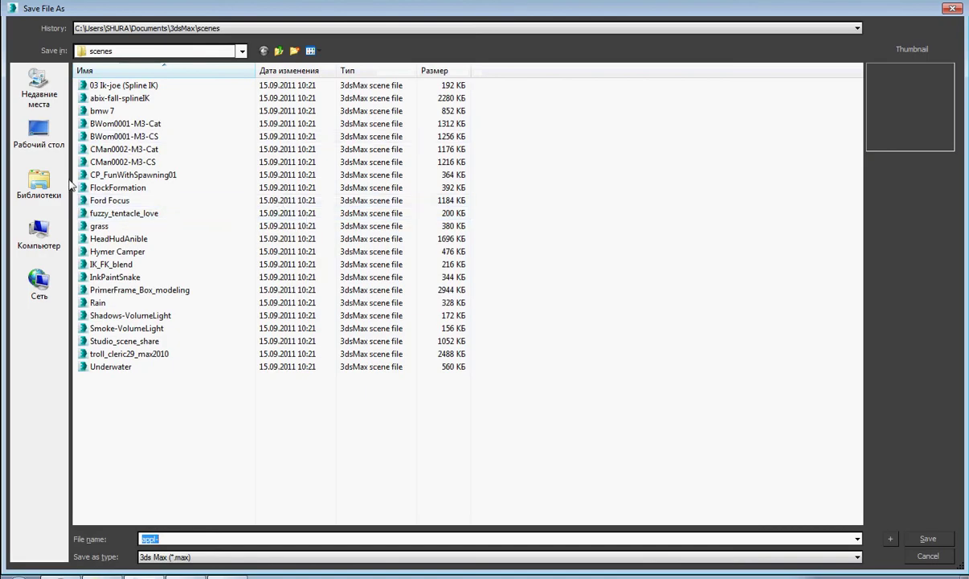
{"action": "left_click", "coordinate": [40, 233]}
{"action": "double_click", "coordinate": [285, 109]}
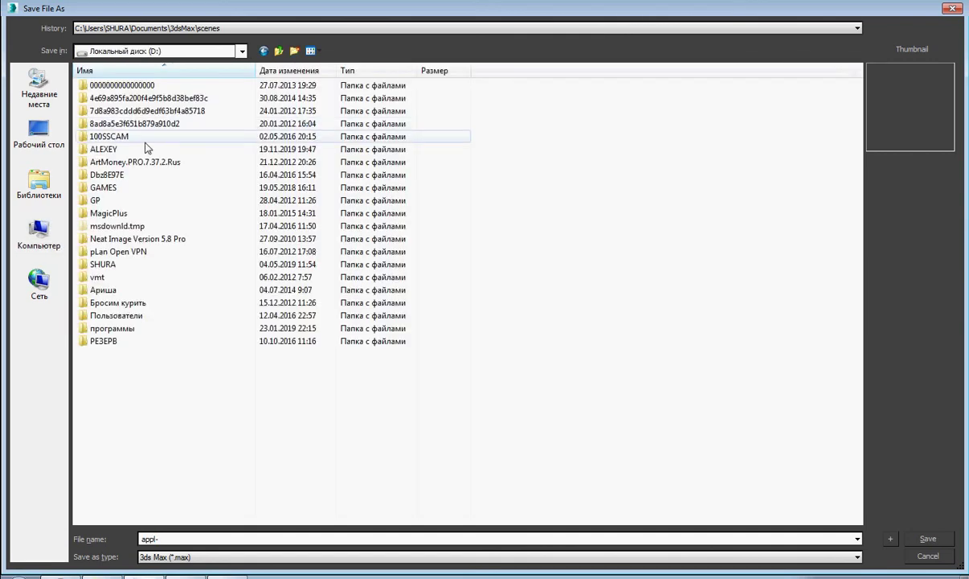
{"action": "double_click", "coordinate": [138, 141]}
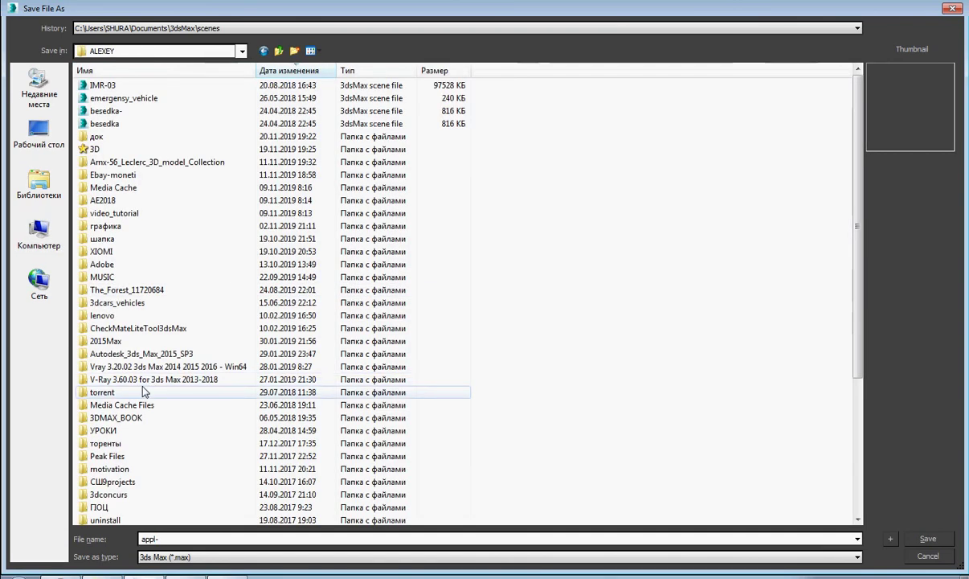
{"action": "left_click", "coordinate": [145, 392]}
{"action": "scroll", "coordinate": [141, 367], "scroll_direction": "down", "scroll_amount": 3}
{"action": "left_click", "coordinate": [124, 405]}
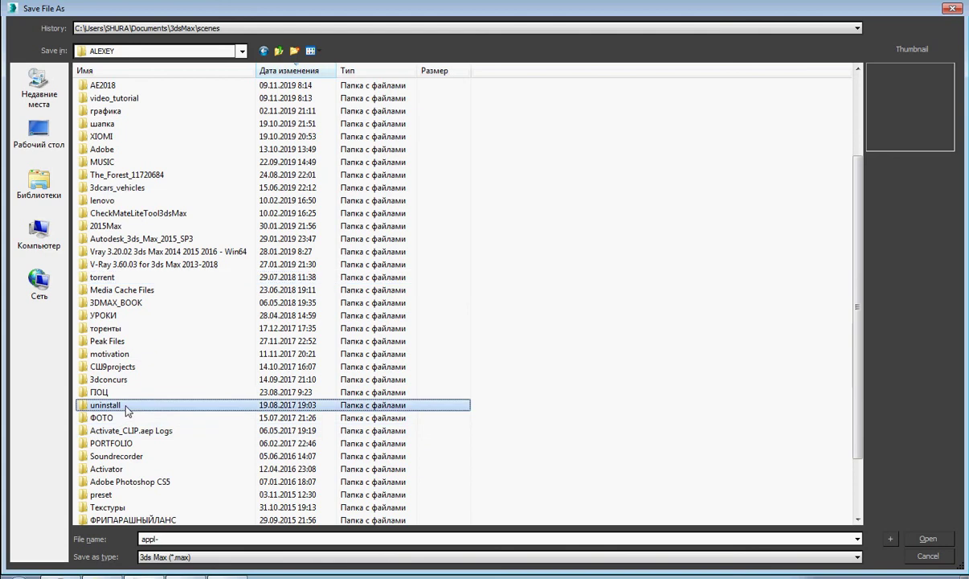
{"action": "scroll", "coordinate": [126, 410], "scroll_direction": "down", "scroll_amount": 2}
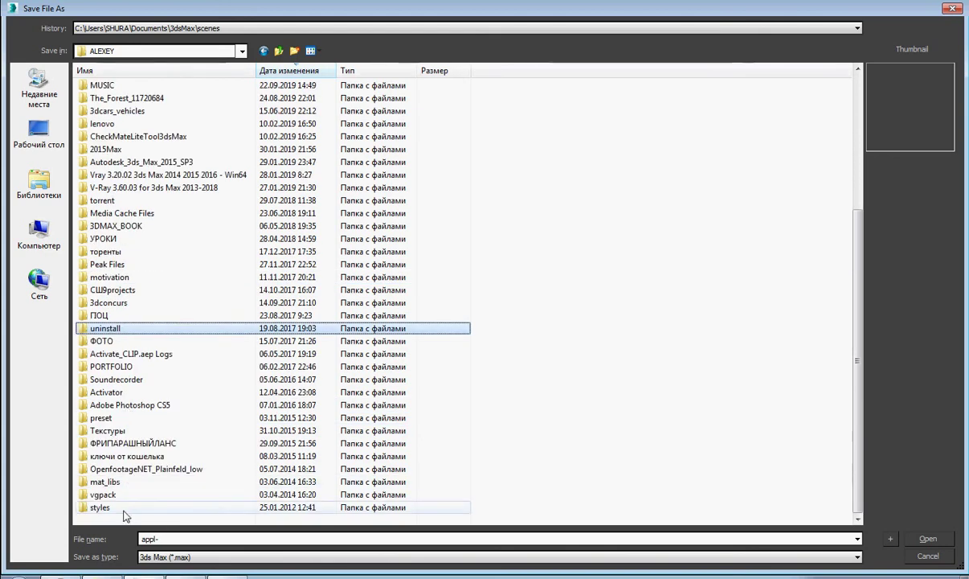
{"action": "scroll", "coordinate": [121, 482], "scroll_direction": "up", "scroll_amount": 4}
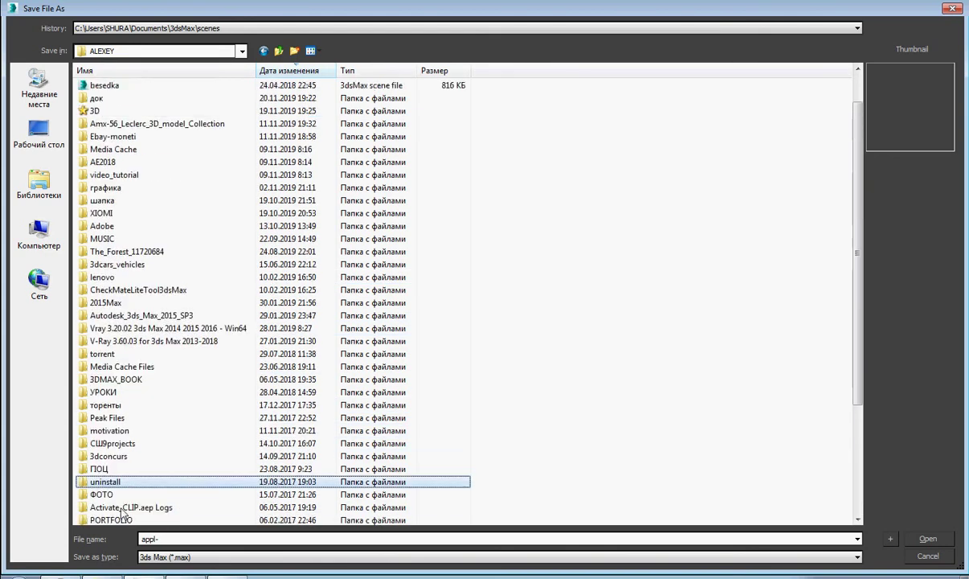
{"action": "double_click", "coordinate": [124, 111]}
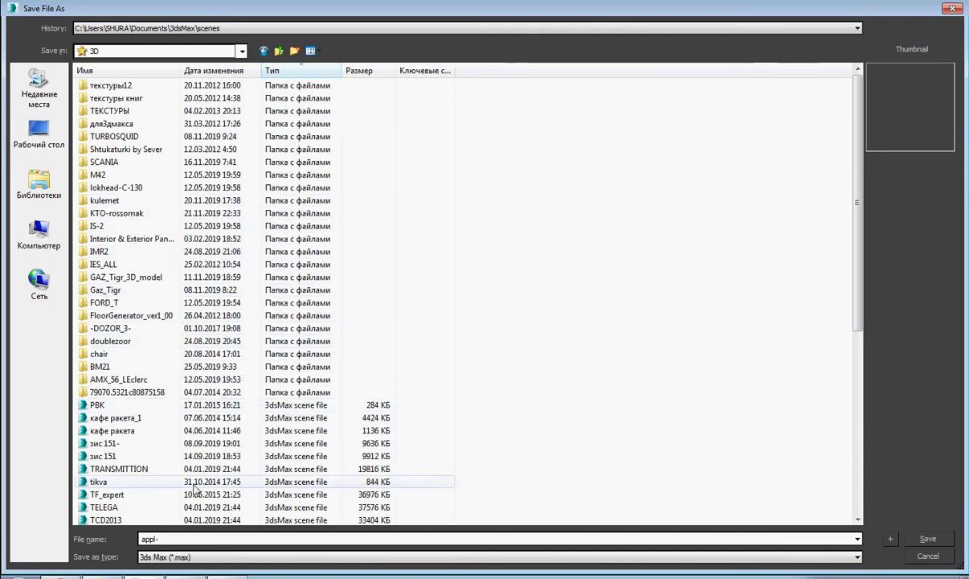
{"action": "left_click", "coordinate": [224, 576]}
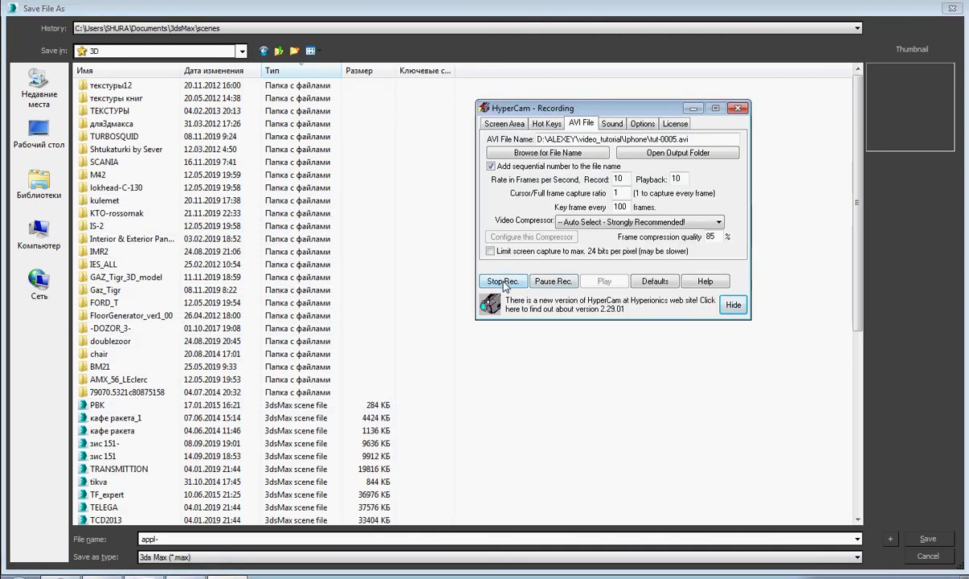